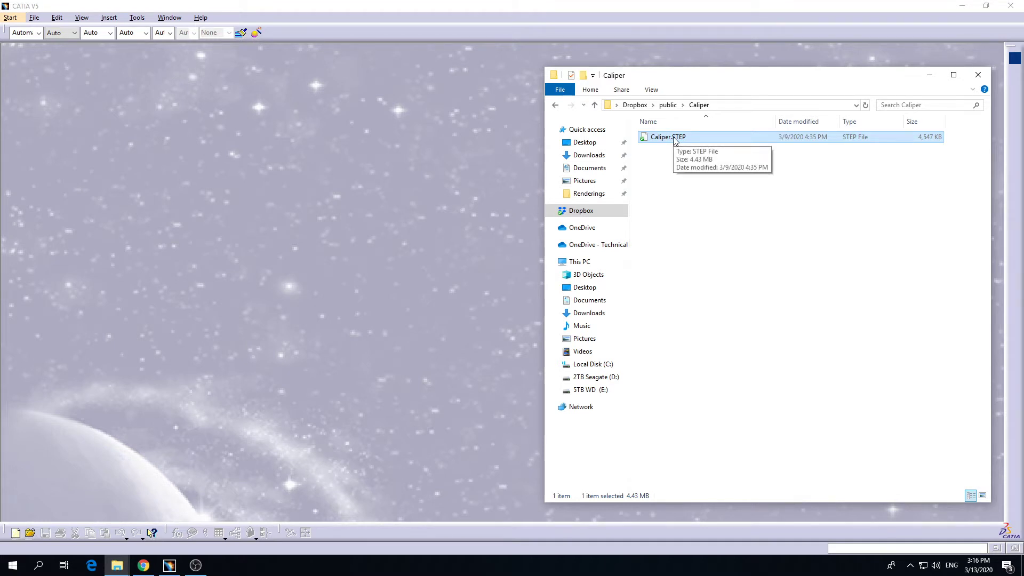
Step: Open Caliper.STEP in CATIA, dismiss the transfer report and view the caliper from several sides
drag(675, 140, 419, 214)
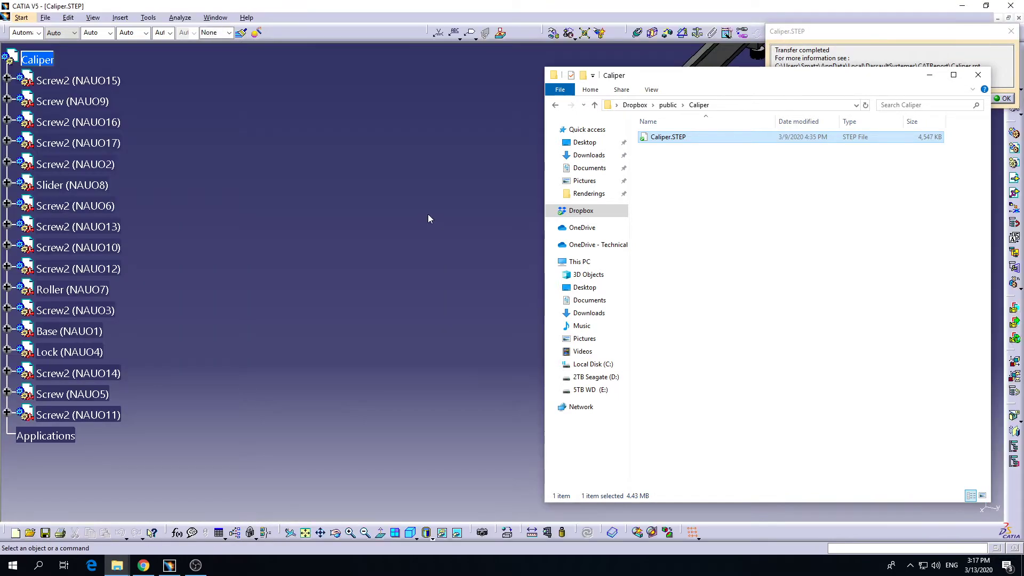
click(1004, 98)
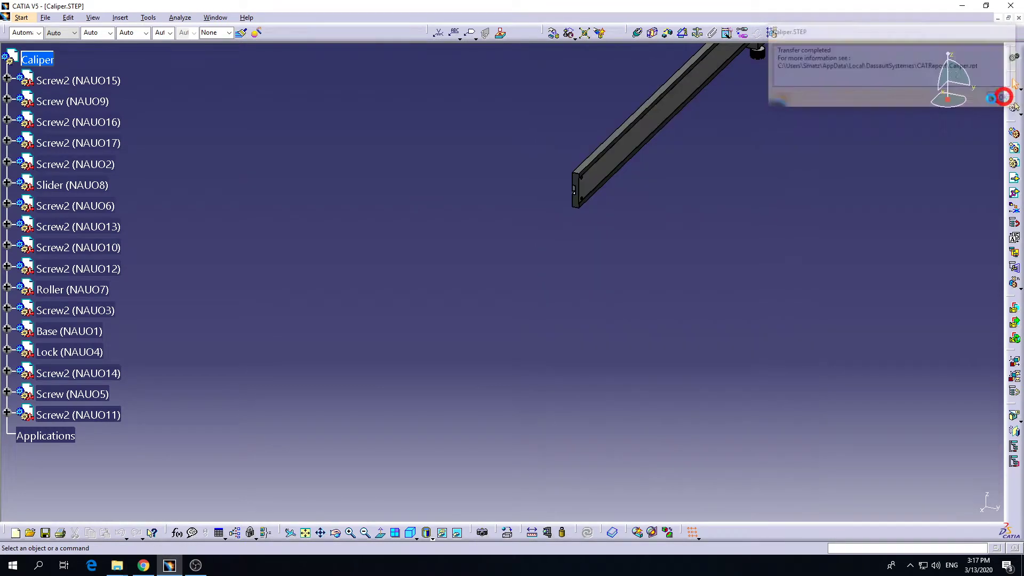
middle_drag(703, 236, 414, 352)
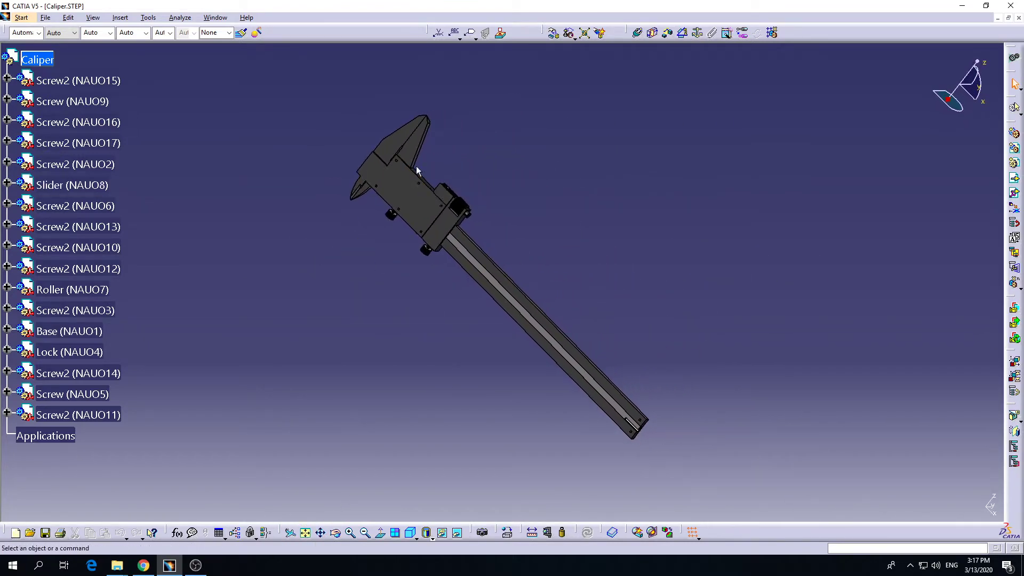
middle_drag(416, 173, 388, 317)
middle_drag(514, 277, 491, 360)
Step: Highlight all components of the Caliper product, from Screw2 (NAUO15) to Screw2 (NAUO11), and clear the selection
click(45, 62)
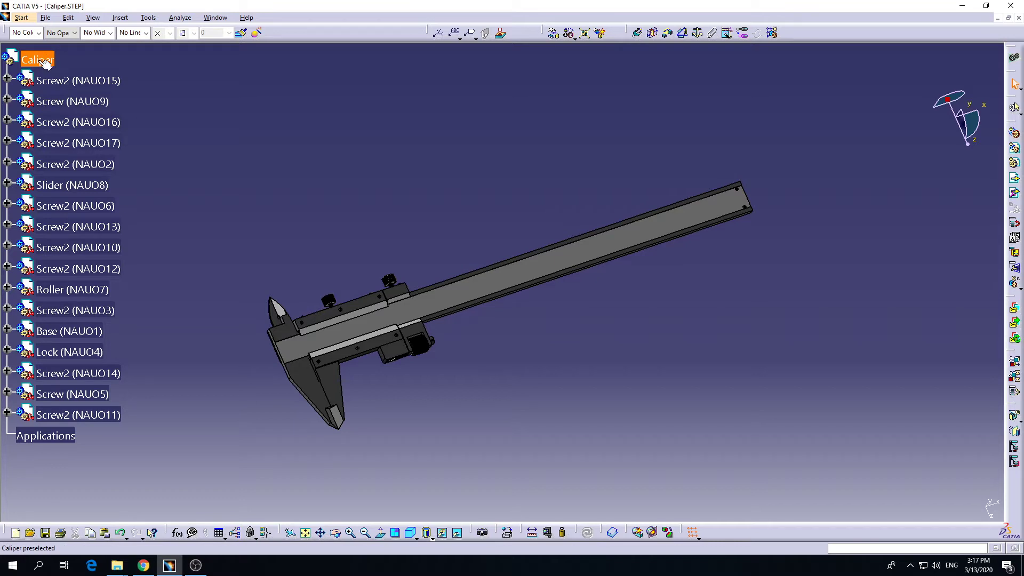
click(74, 80)
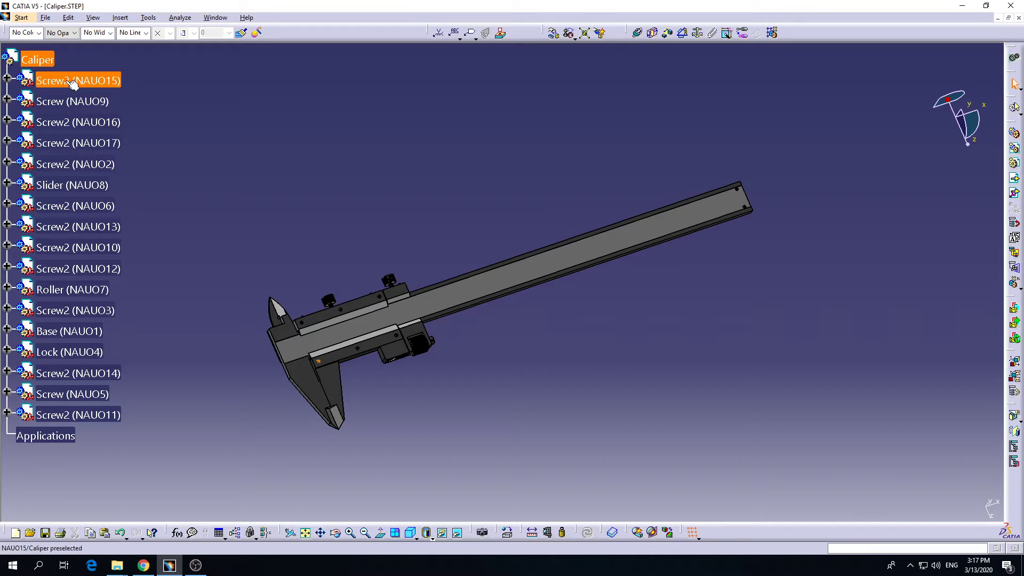
shift+click(77, 414)
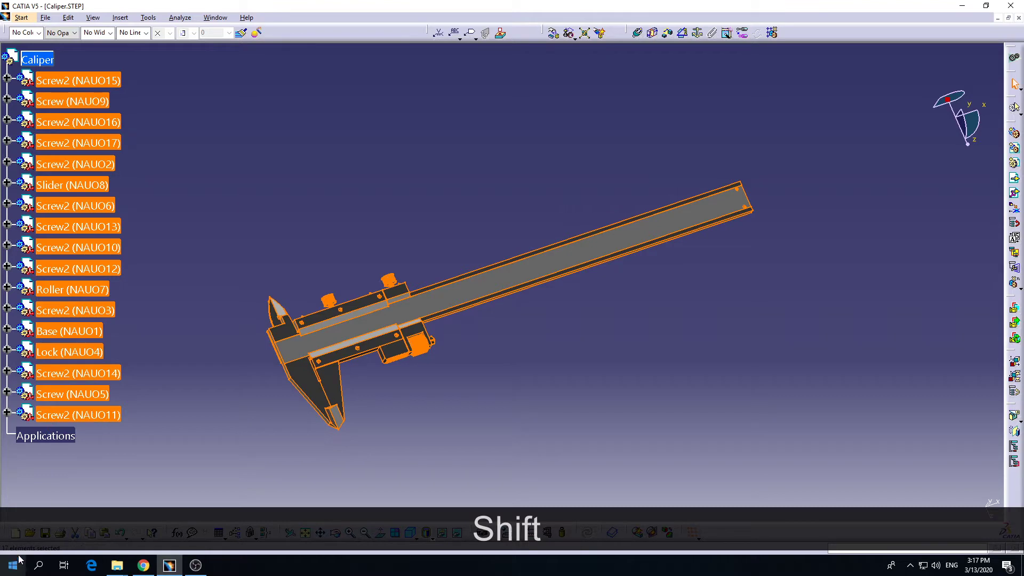
click(233, 434)
middle_drag(475, 361, 638, 278)
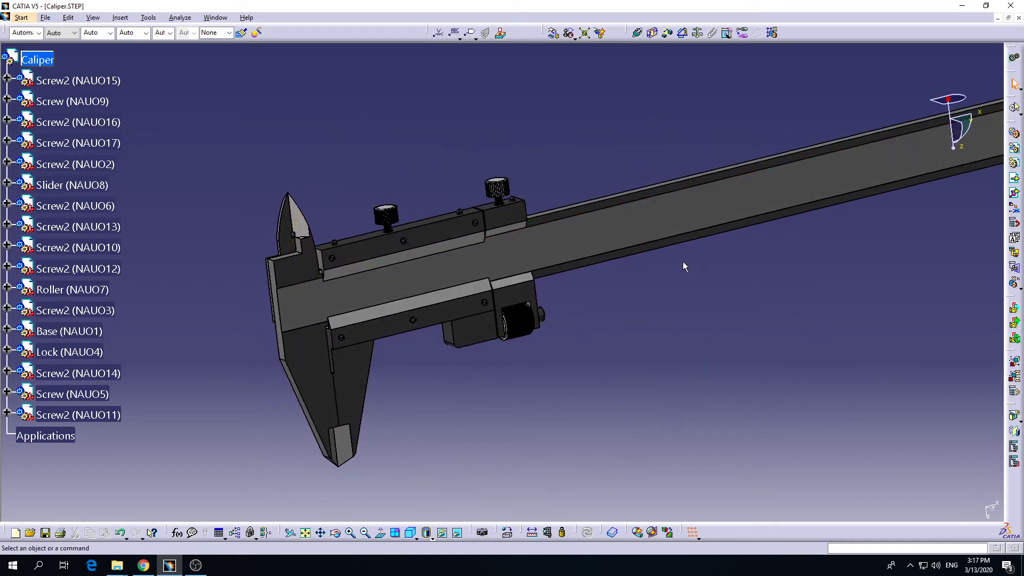
Step: Fix the Base component in place and expand the Constraints branch to review its fix constraint
click(697, 37)
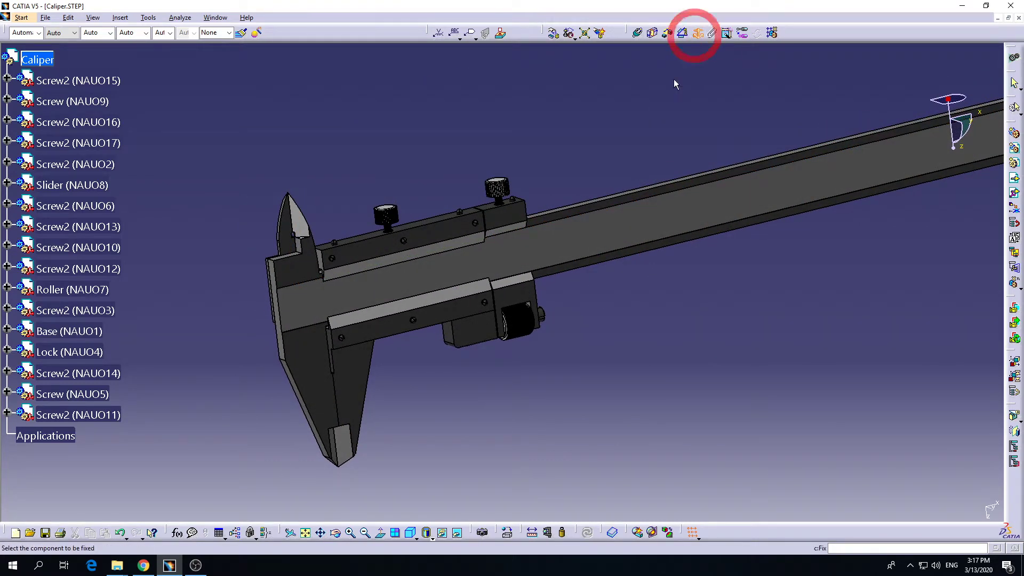
middle_drag(642, 245, 500, 281)
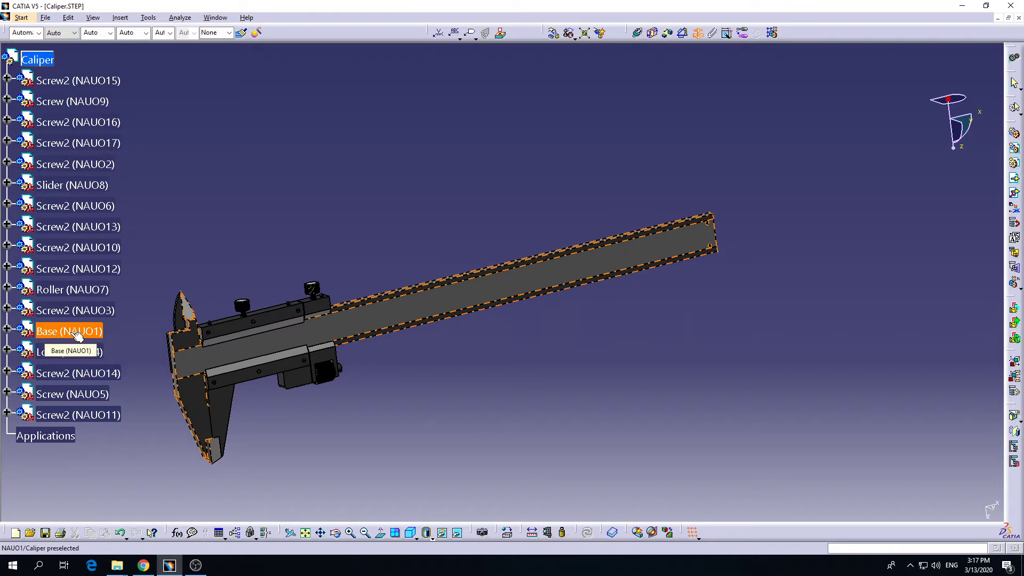
click(407, 297)
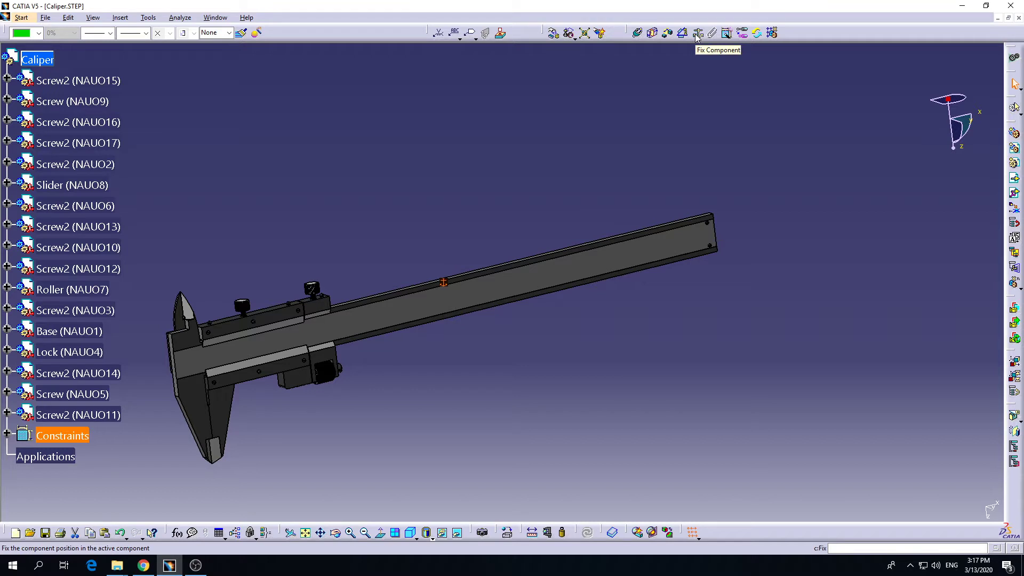
click(439, 361)
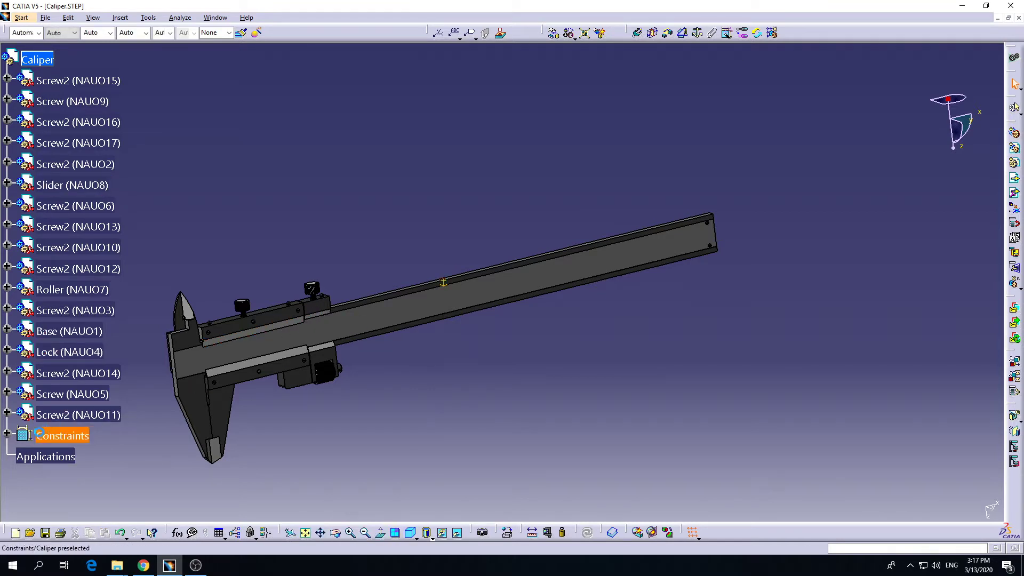
click(7, 436)
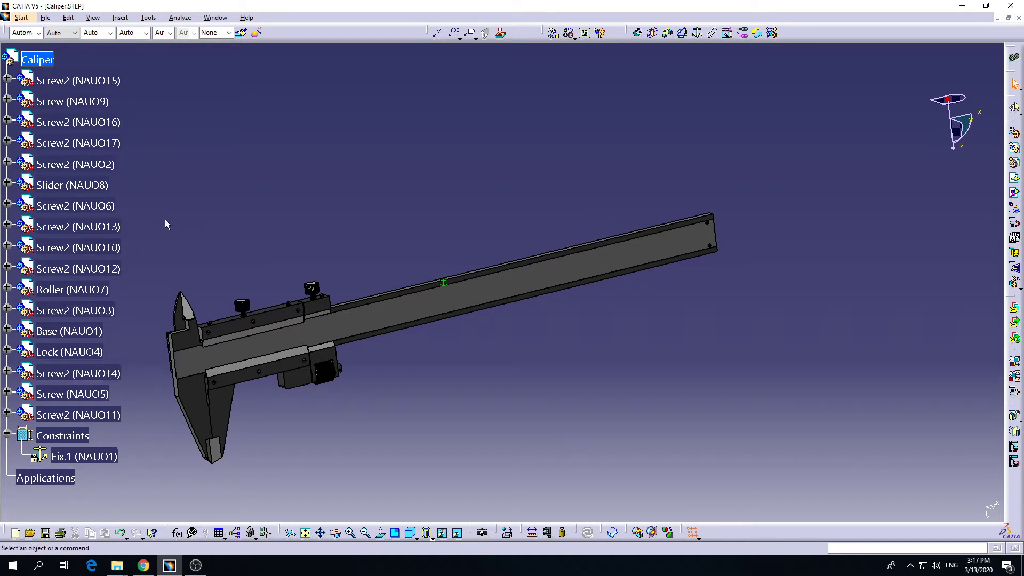
click(80, 457)
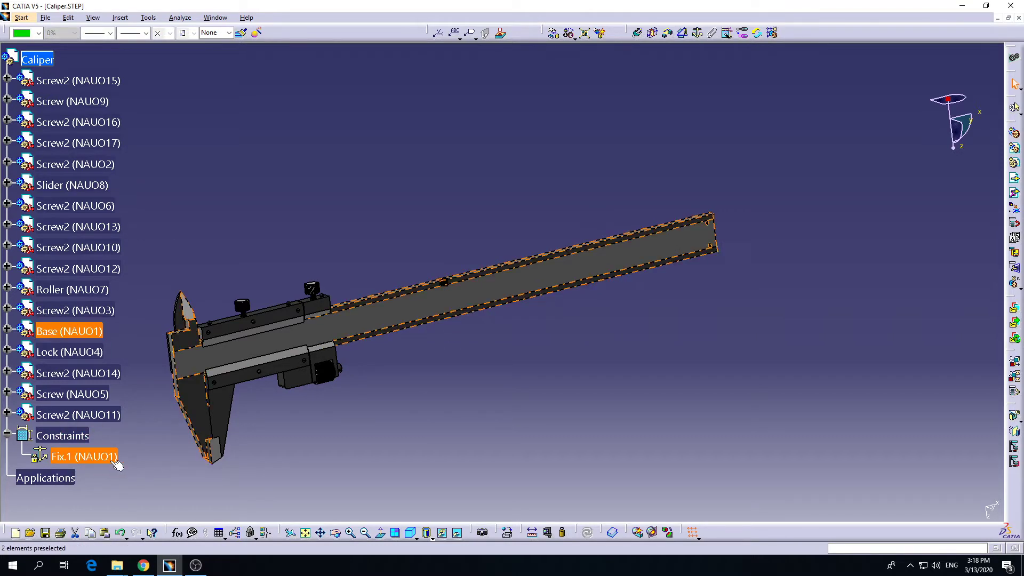
click(427, 365)
Step: Move the Lock component along the X axis away from its screws, and enable manipulation with respect to constraints
middle_drag(420, 363, 541, 196)
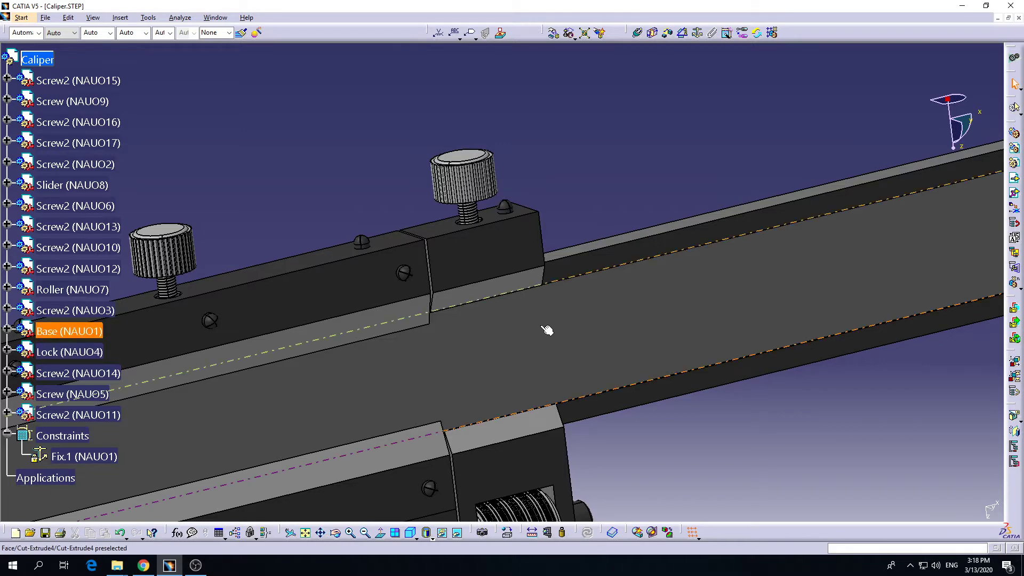
middle_drag(545, 320, 509, 219)
middle_drag(521, 129, 524, 237)
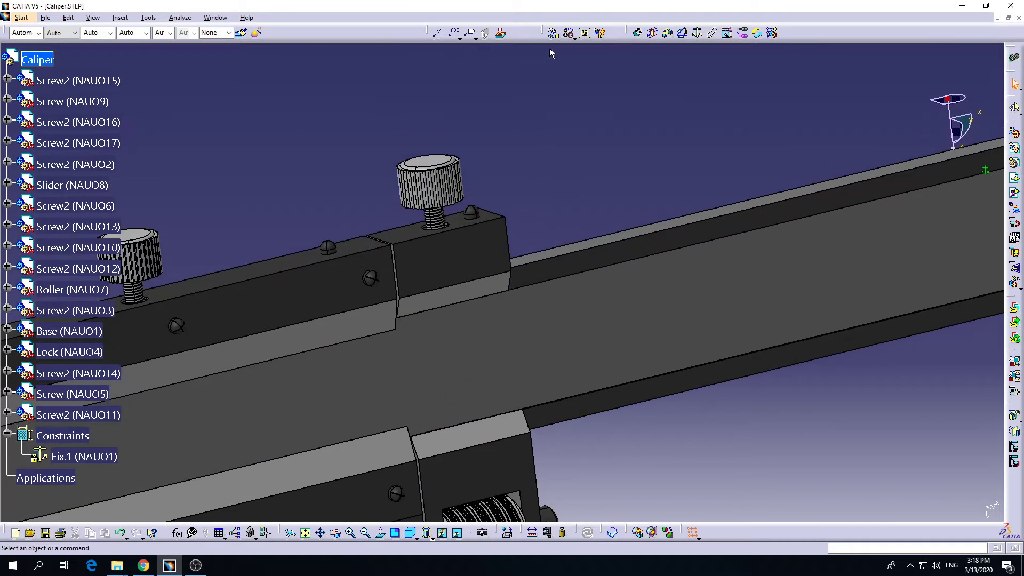
click(553, 35)
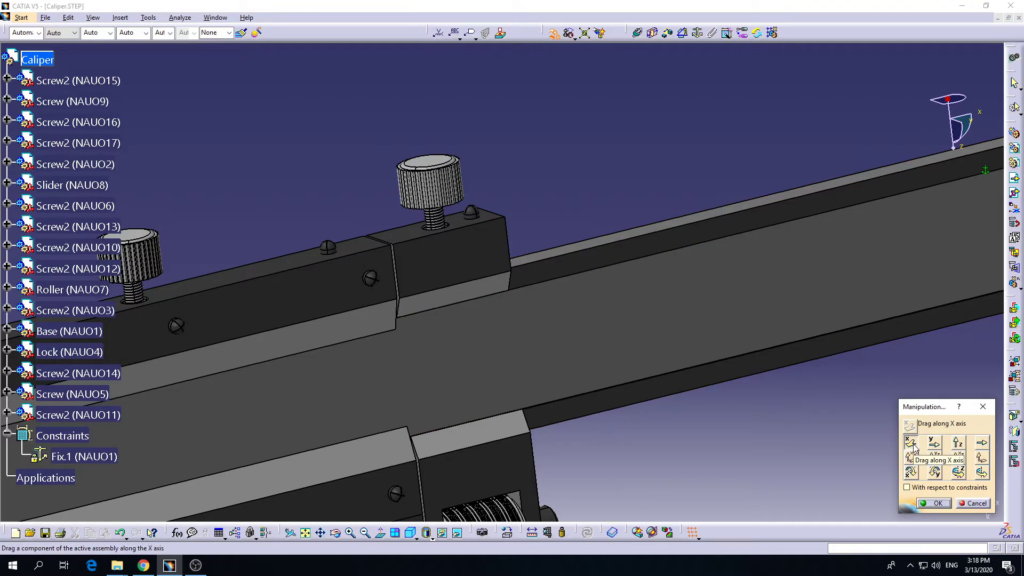
drag(465, 246, 659, 250)
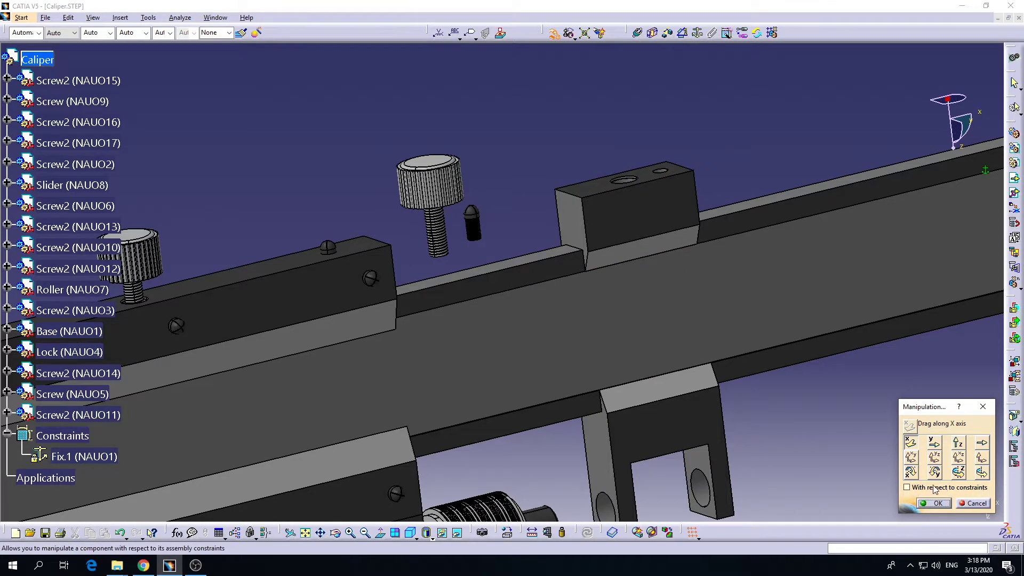
click(908, 488)
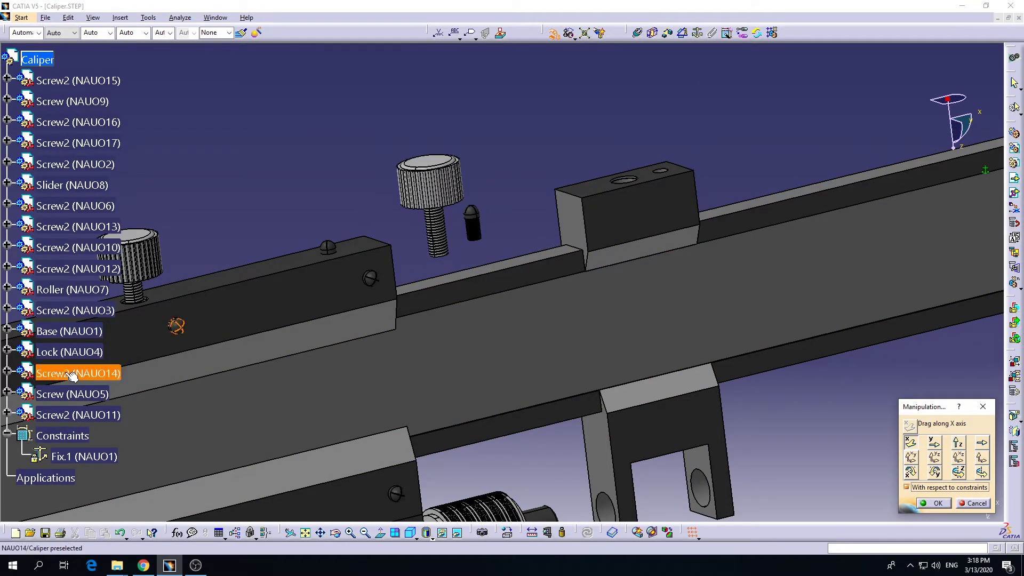
click(933, 504)
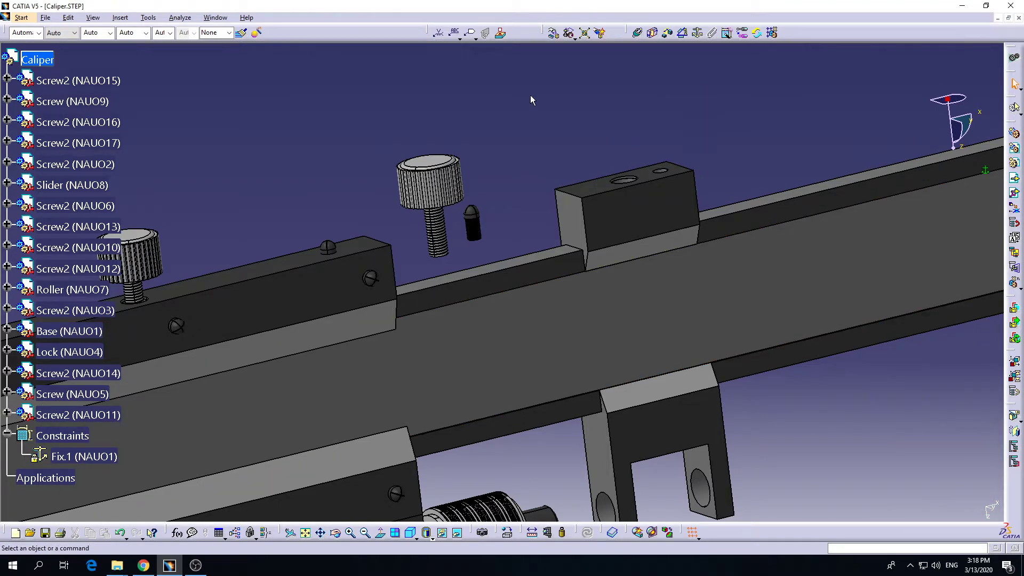
Step: Add a coincidence constraint between the axis of Screw (NAUO5) and the axis of the larger hole in the Lock
click(637, 33)
middle_drag(522, 213, 512, 256)
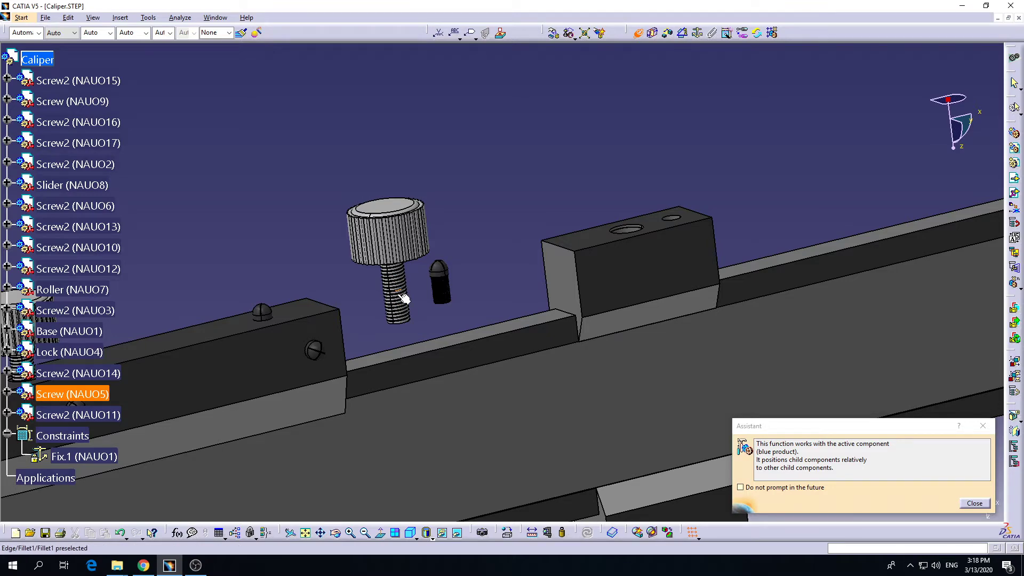
middle_click(406, 326)
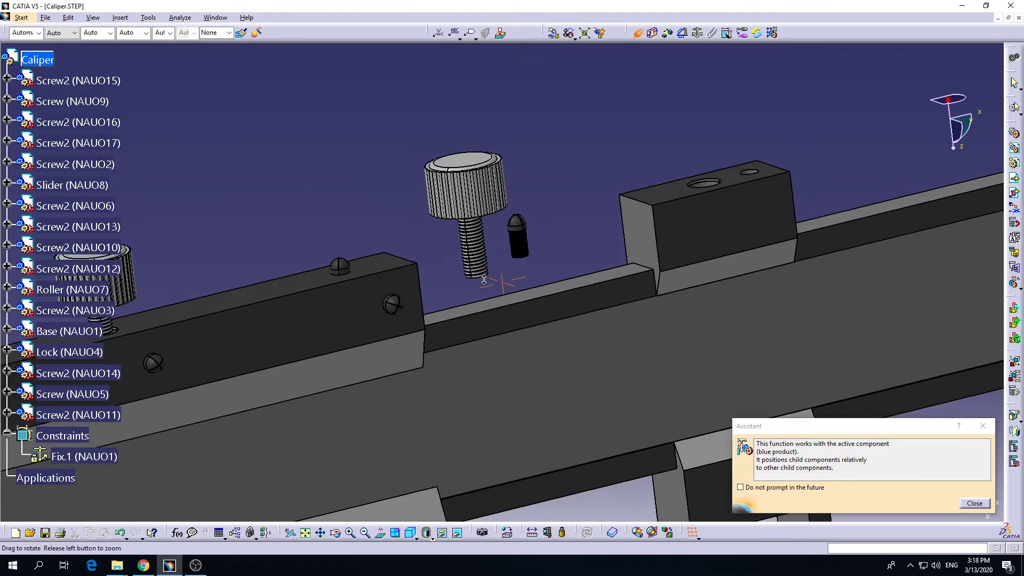
middle_drag(453, 291, 569, 281)
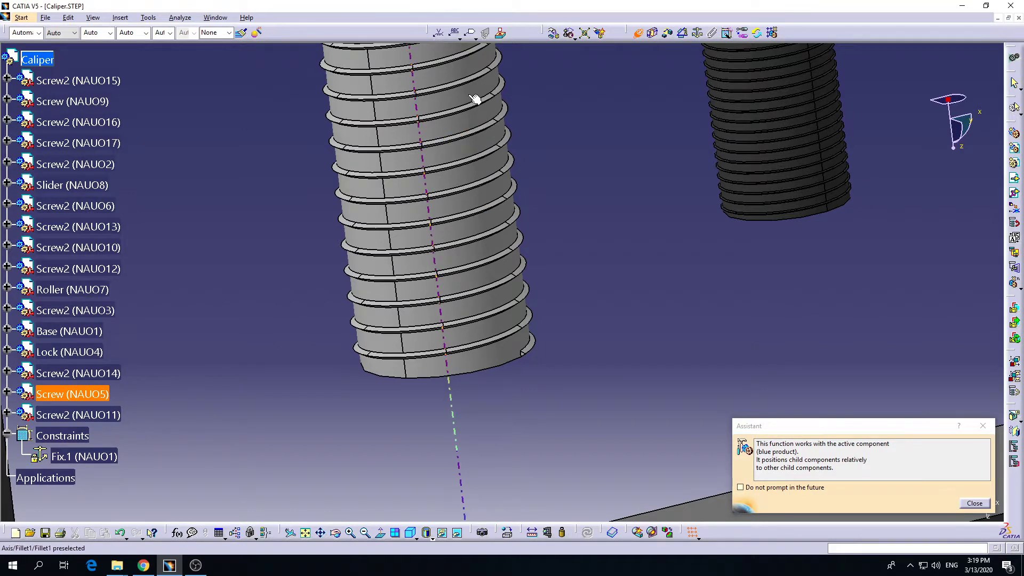
middle_drag(475, 99, 526, 226)
ctrl+middle_drag(526, 190, 521, 249)
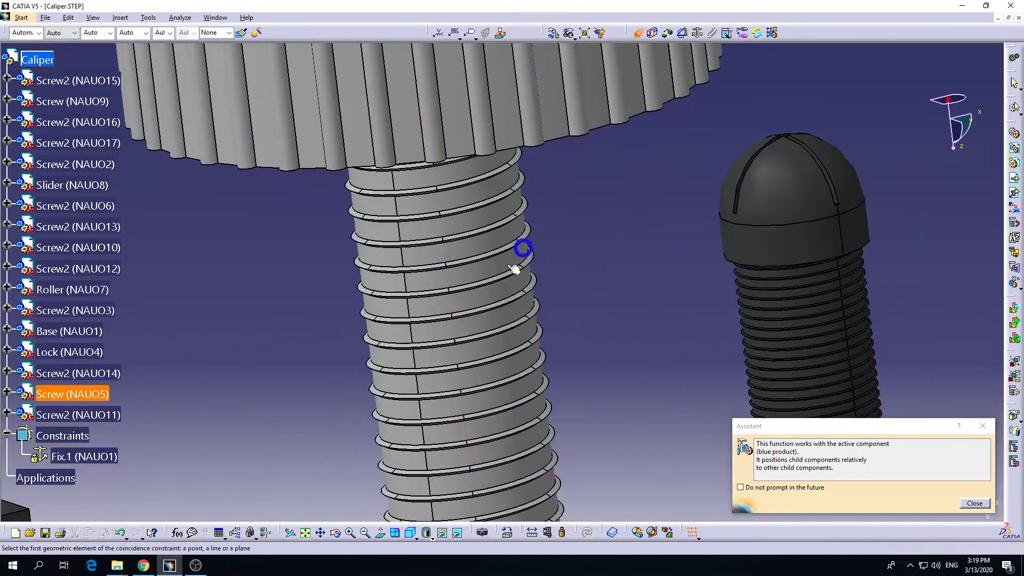
click(518, 253)
ctrl+middle_drag(591, 239, 326, 318)
middle_drag(526, 295, 514, 216)
click(509, 212)
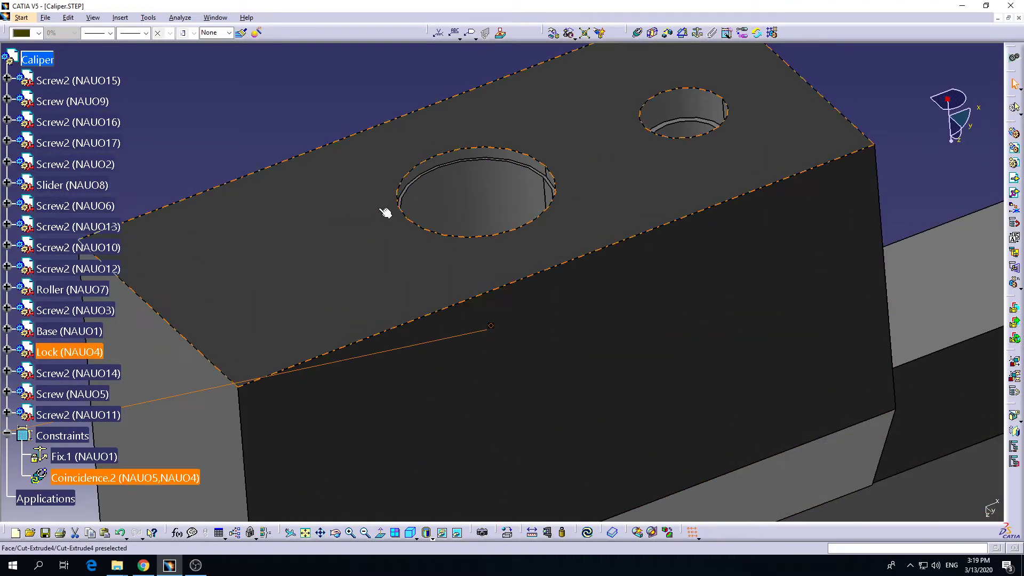
Step: Update the assembly to apply the screw-to-Lock axis coincidence
middle_drag(385, 210, 545, 160)
ctrl+middle_drag(545, 160, 506, 292)
ctrl+middle_drag(434, 344, 426, 235)
click(400, 195)
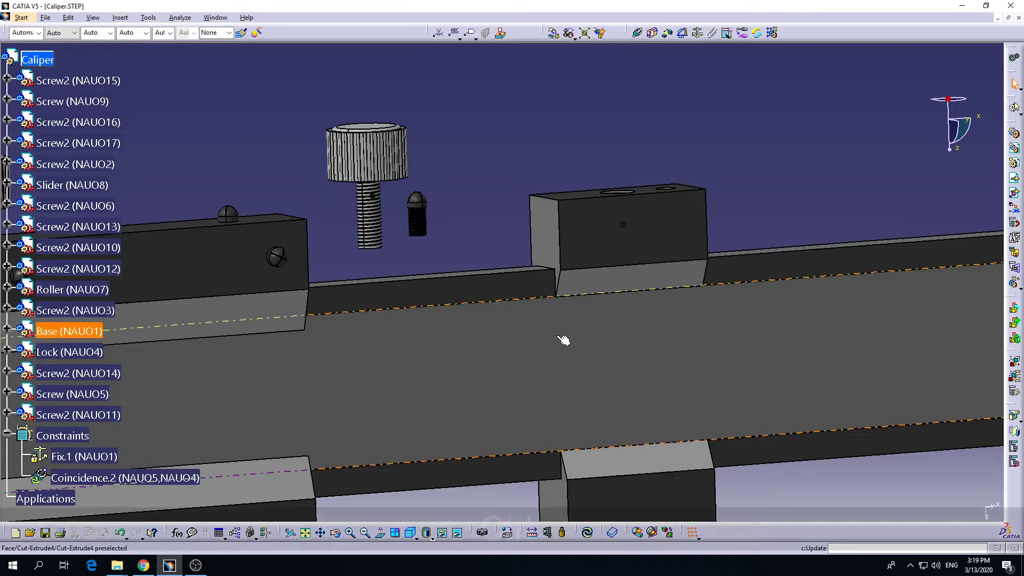
key(ctrl+u)
middle_drag(595, 247, 491, 199)
click(491, 201)
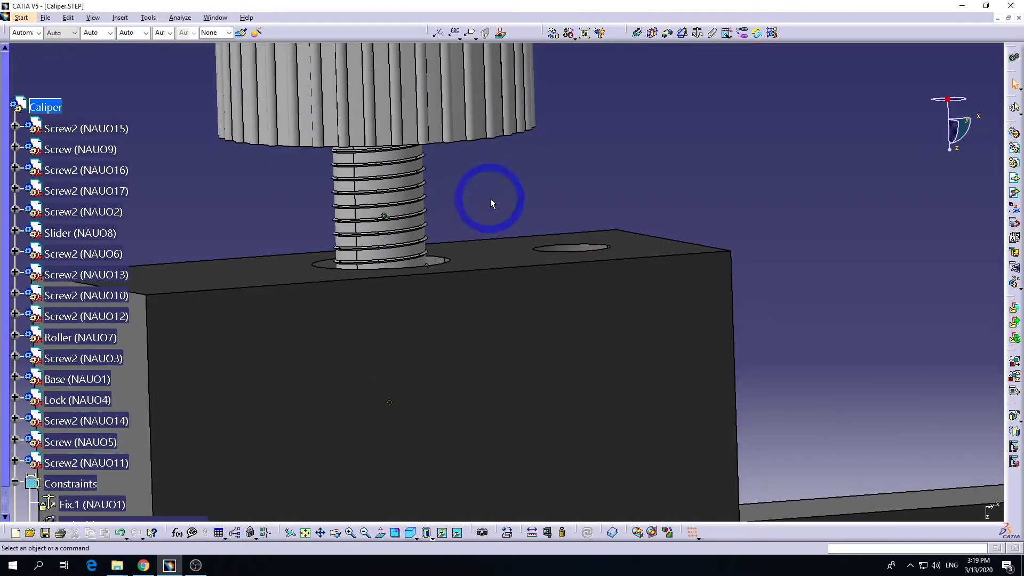
Step: Set the Assembly Design update option to Automatic
click(149, 18)
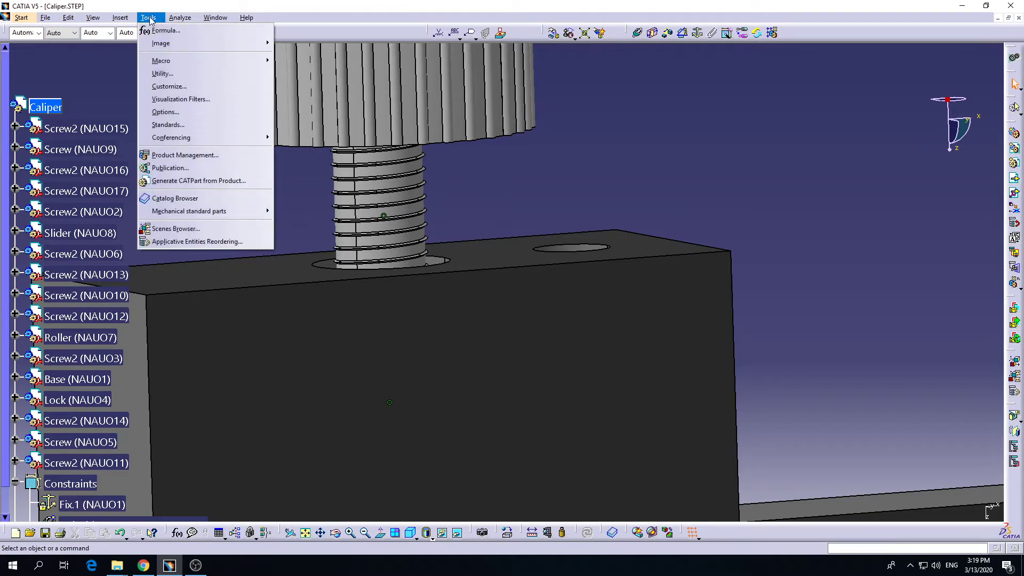
click(188, 112)
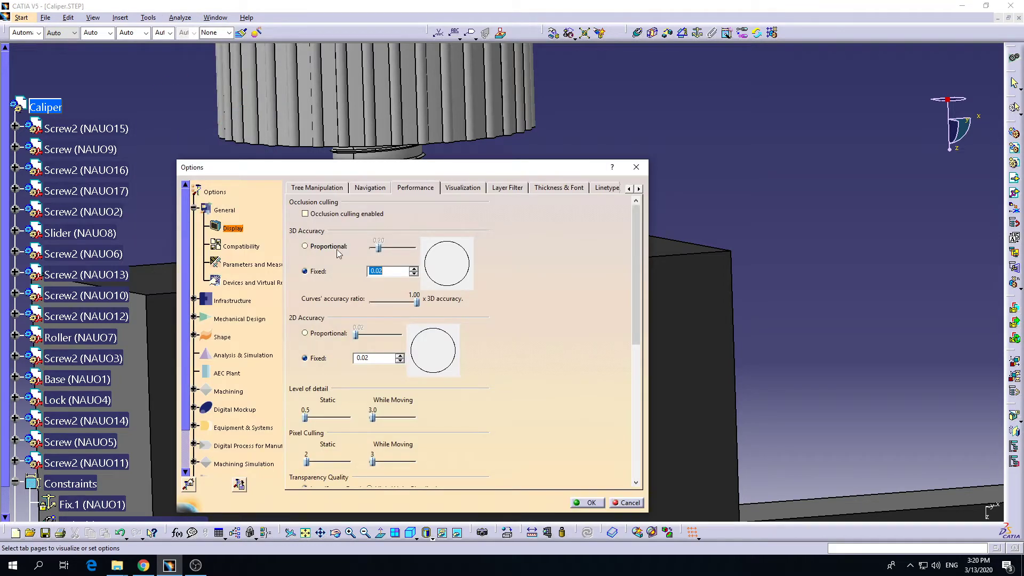
click(240, 320)
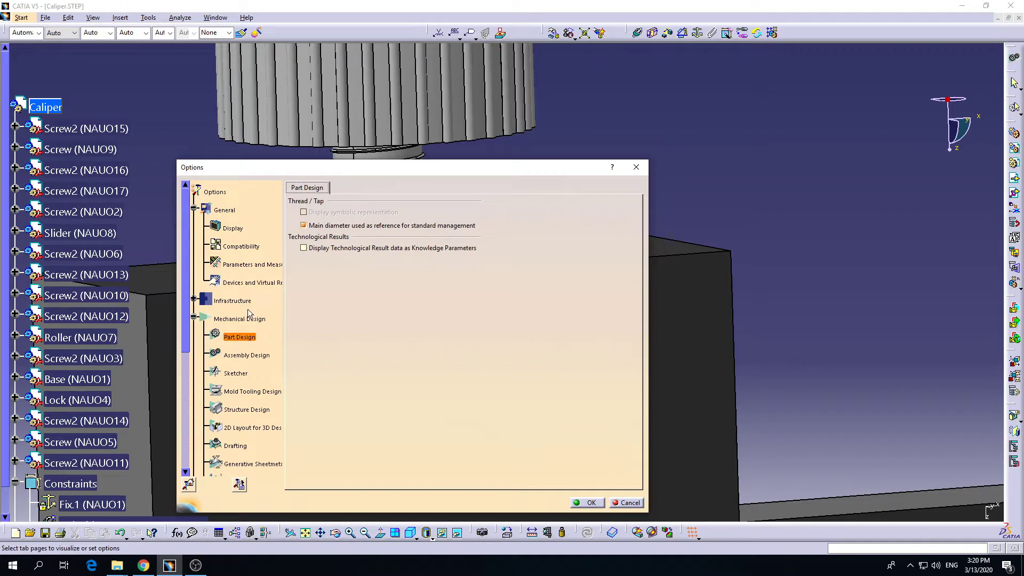
click(243, 358)
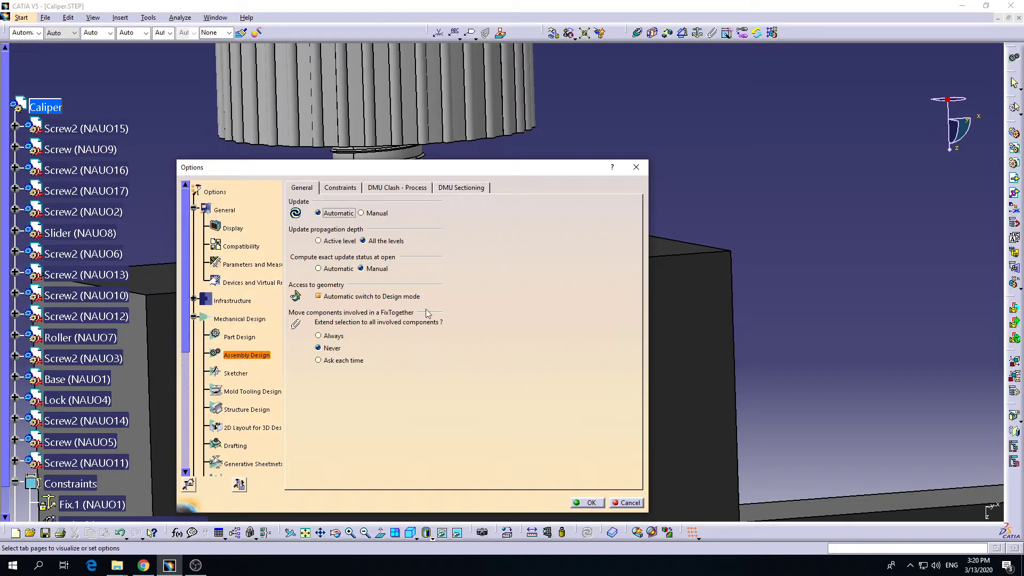
click(588, 504)
Step: Try a coincidence constraint between the underside of the Screw (NAUO5) head and the top face of the Lock
middle_drag(540, 234, 501, 251)
click(617, 248)
click(533, 344)
middle_drag(427, 253, 529, 307)
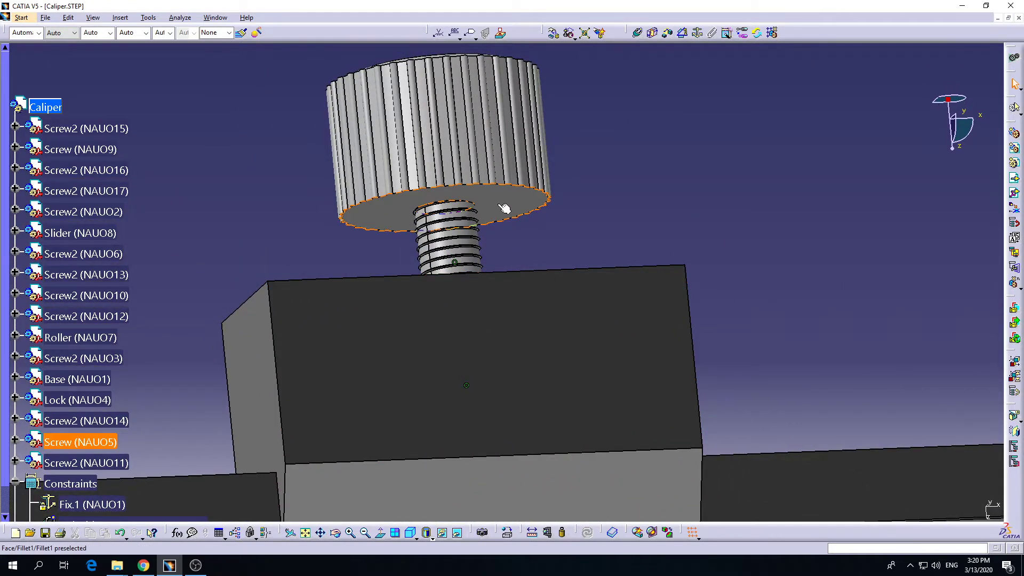
middle_drag(497, 265, 525, 311)
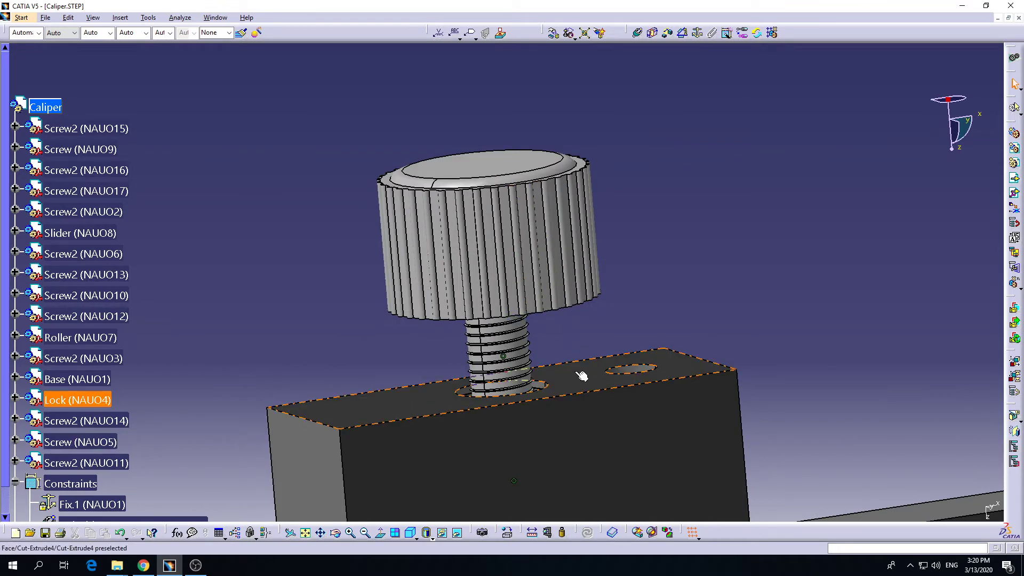
middle_drag(575, 381, 576, 310)
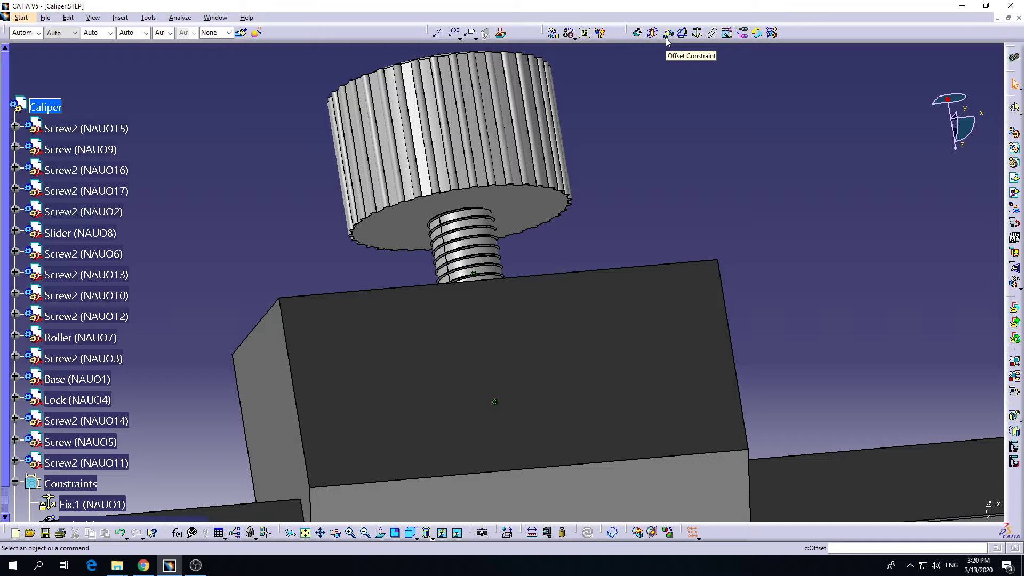
click(638, 34)
click(533, 201)
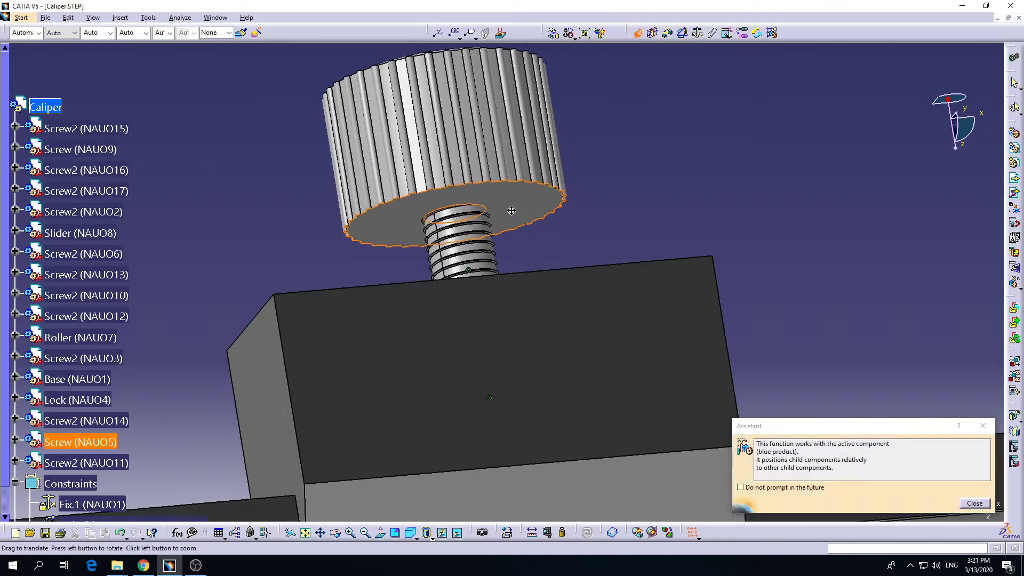
middle_drag(512, 210, 524, 308)
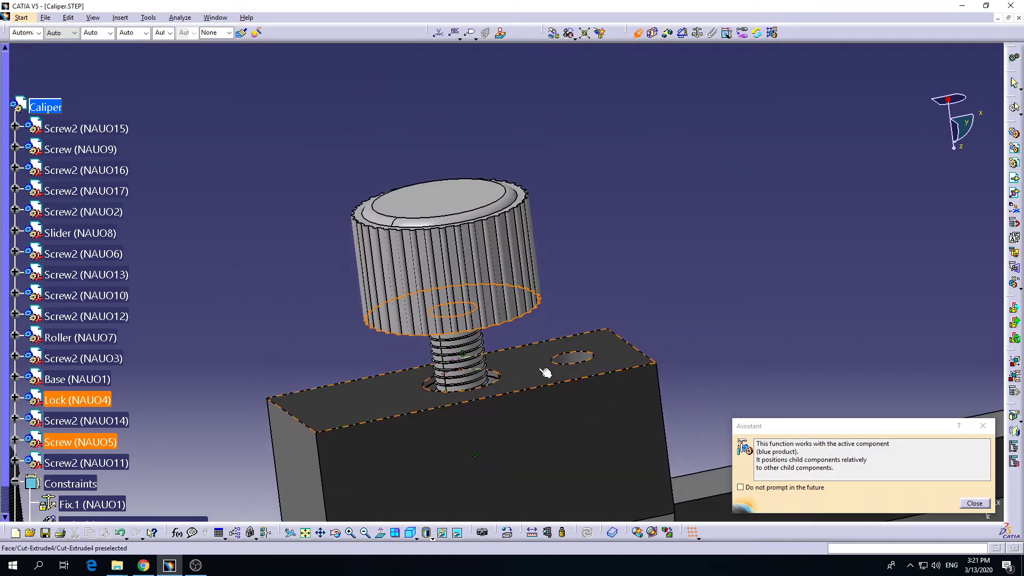
click(483, 365)
middle_drag(629, 430, 549, 293)
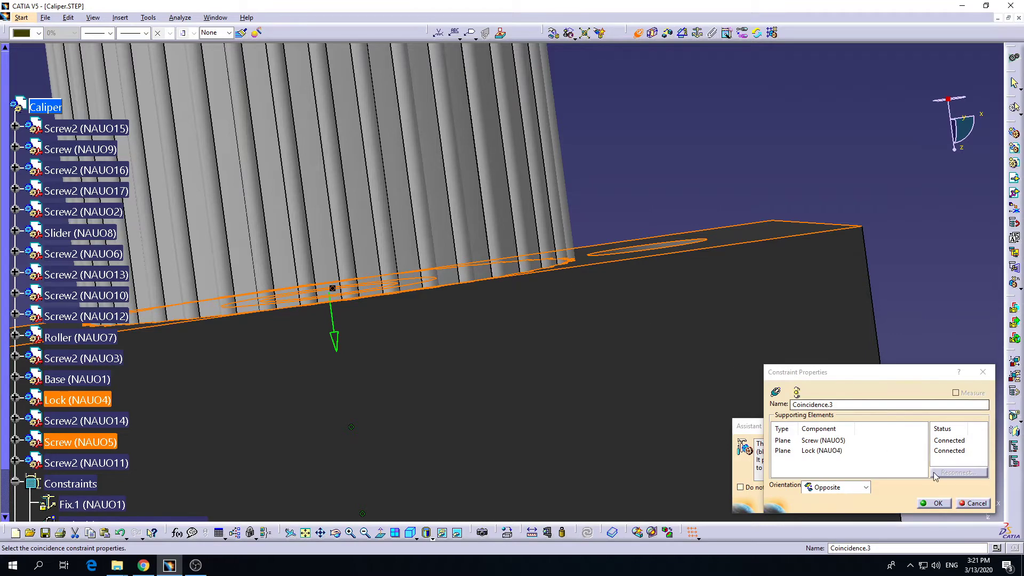
click(974, 504)
Step: Try a contact constraint between the underside of the Screw (NAUO5) head and the Lock's top face, and undo it
click(653, 33)
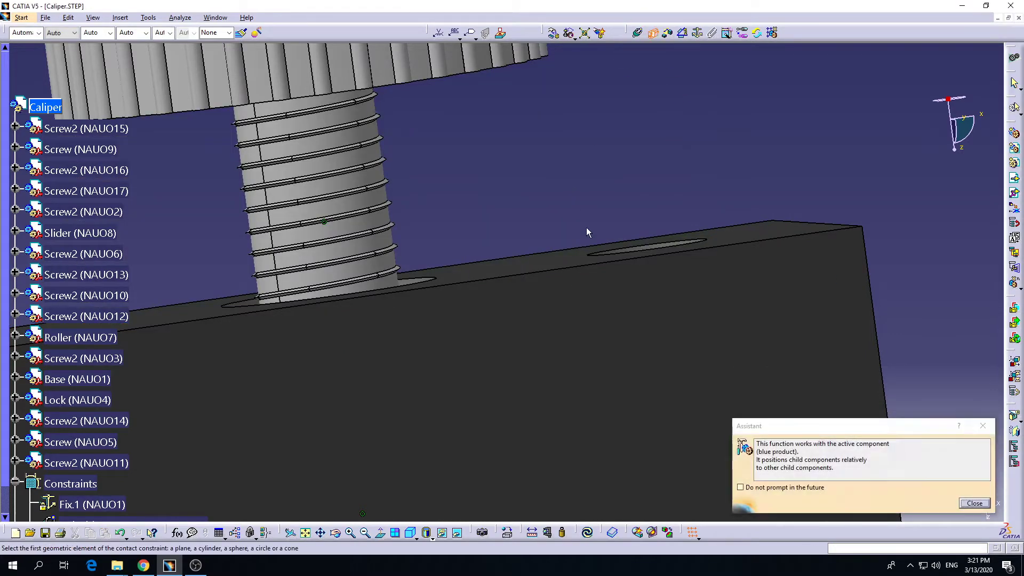
middle_drag(588, 229, 553, 242)
click(467, 121)
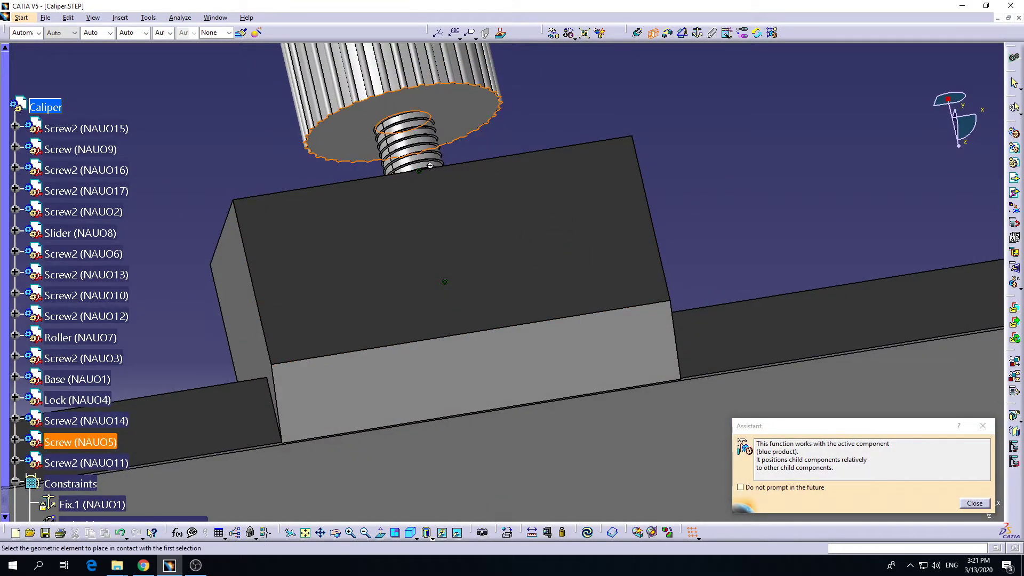
middle_drag(466, 120, 488, 284)
click(586, 347)
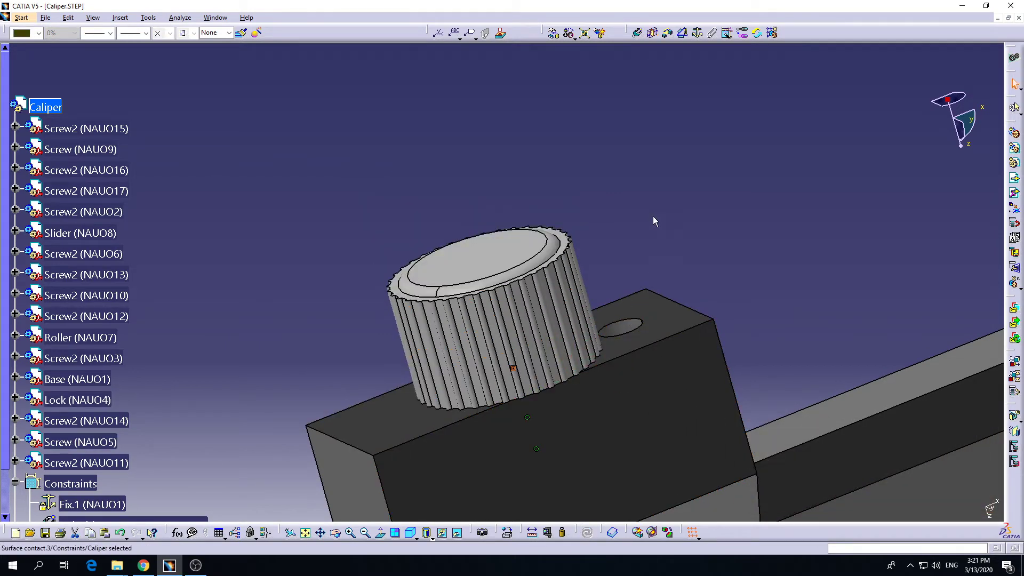
key(ctrl+z)
click(640, 213)
Step: Add a 1 mm offset constraint between the underside of the Screw (NAUO5) head and the Lock's top face
middle_drag(586, 389, 558, 300)
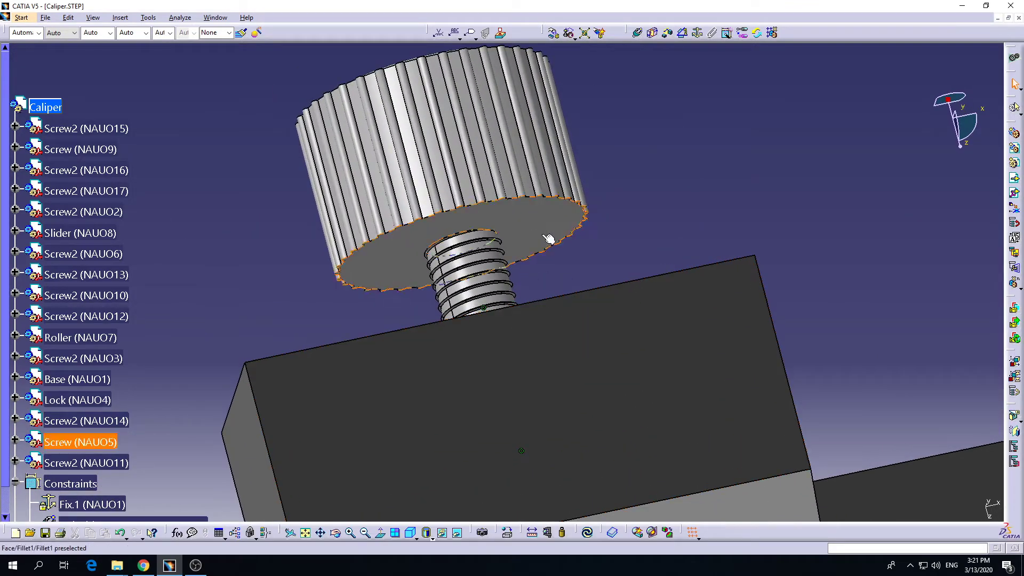
click(668, 34)
middle_drag(623, 222, 592, 198)
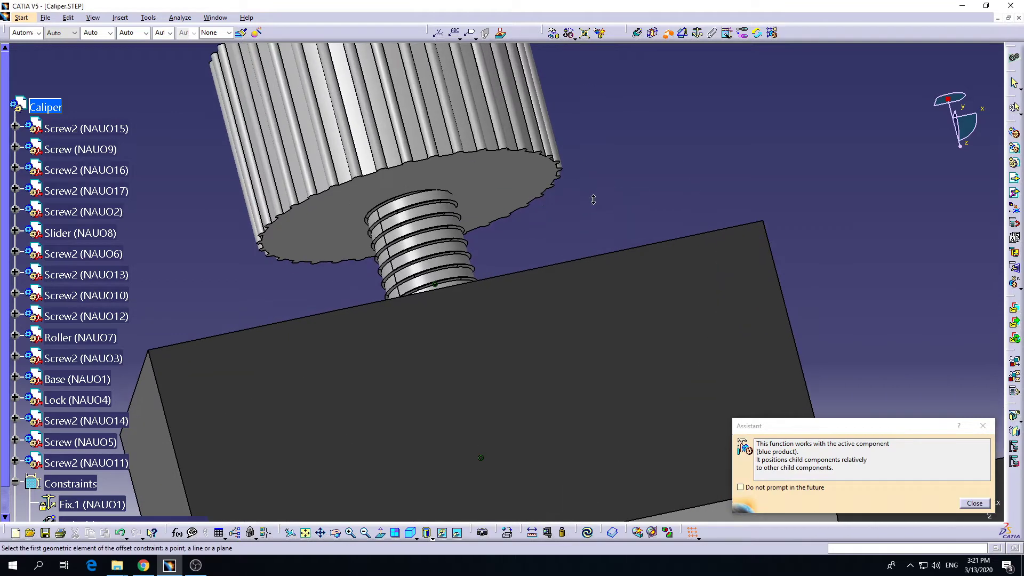
middle_drag(511, 190, 564, 347)
click(563, 346)
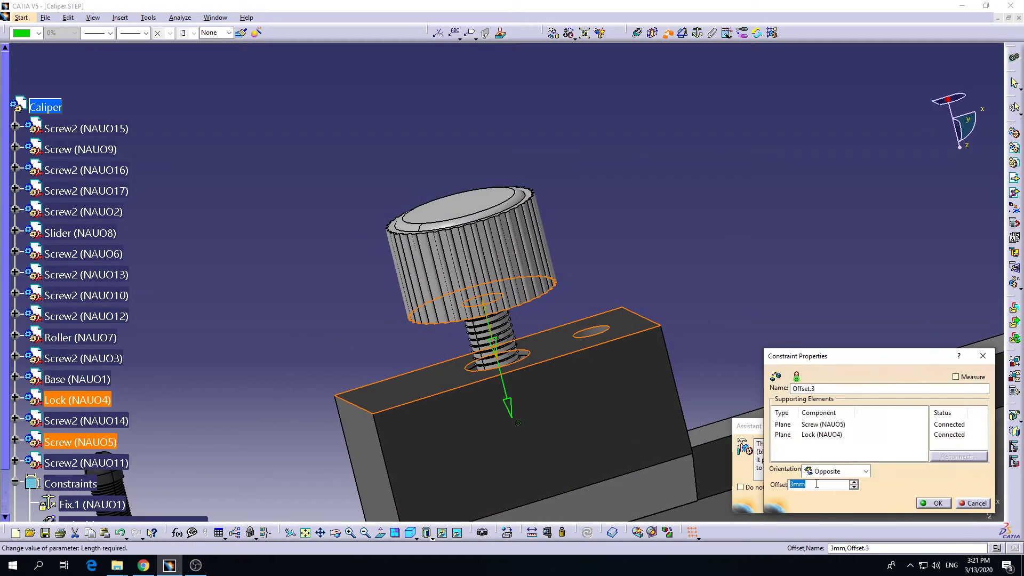
text(1)
key(Return)
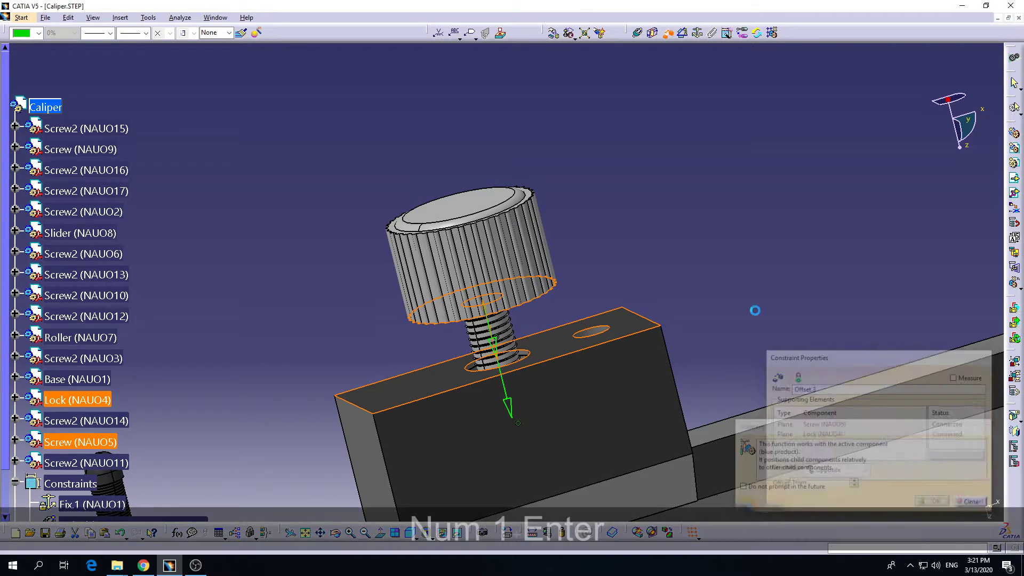
Step: Measure the distance between the underside of the Screw (NAUO5) head and the Lock's top face
middle_drag(654, 393, 603, 474)
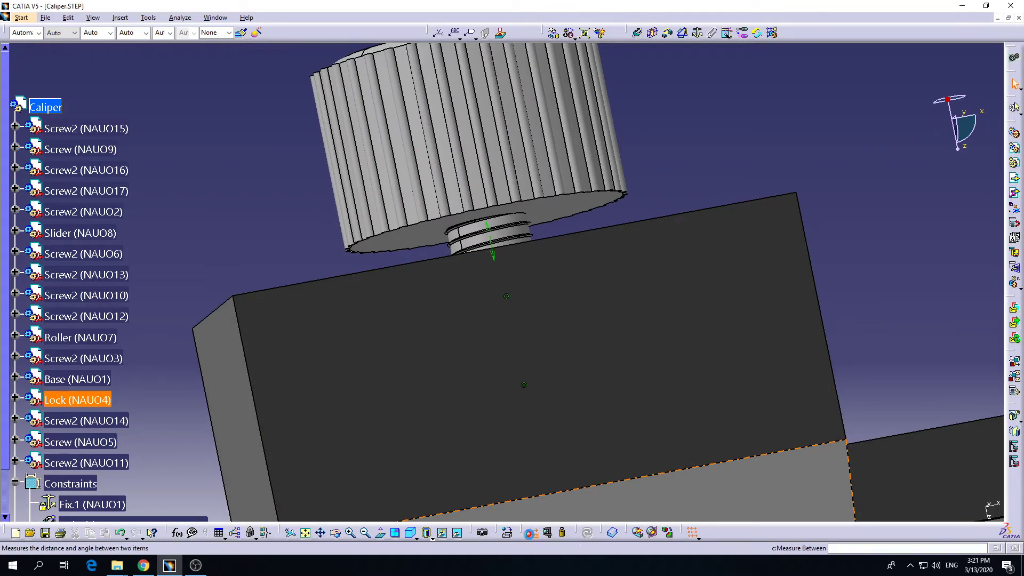
click(530, 533)
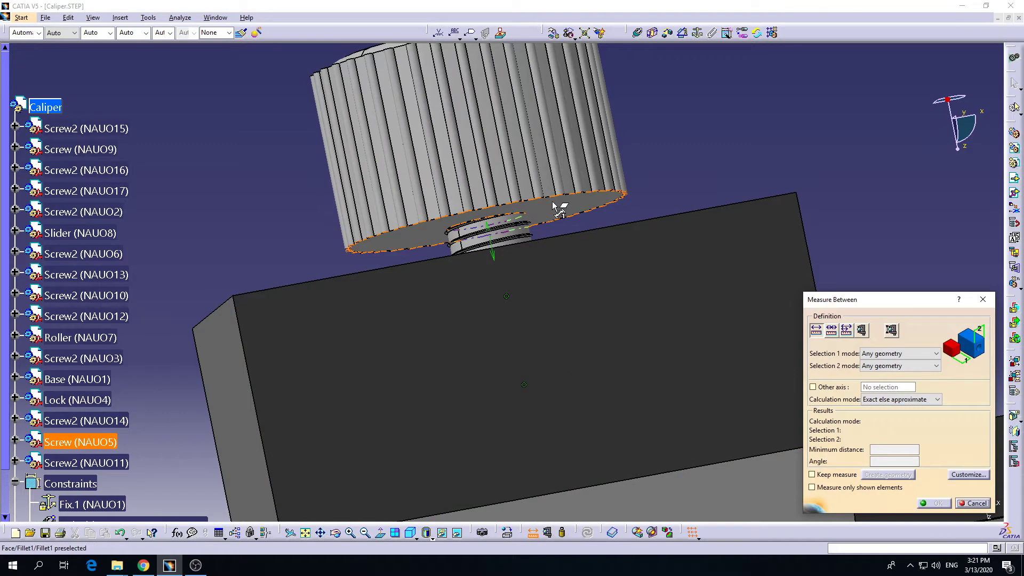
middle_drag(554, 203, 558, 328)
click(627, 360)
middle_drag(556, 420, 465, 315)
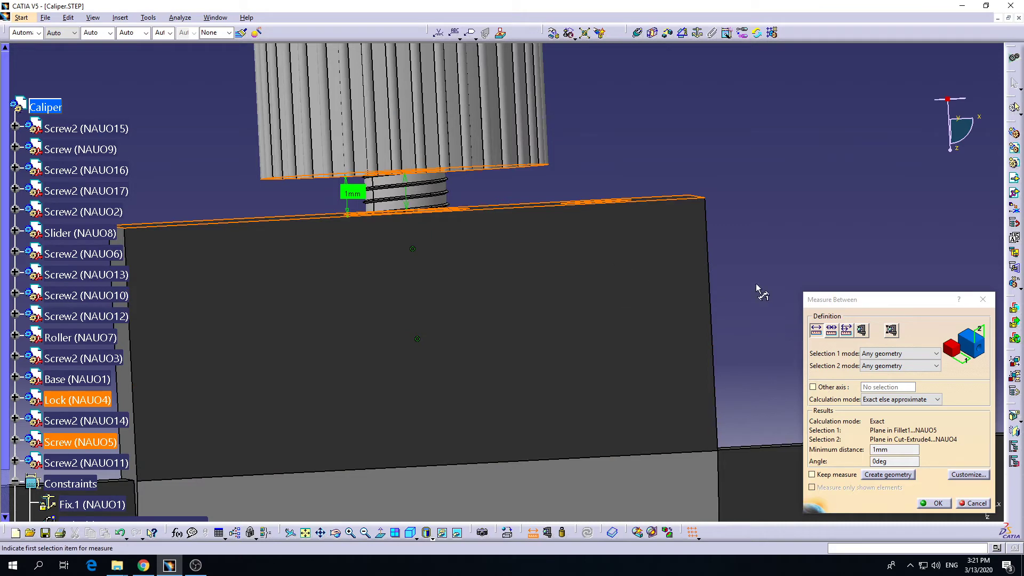
key(Escape)
Step: Add a coincidence constraint between the axis of Screw2 (NAUO6) and the axis of the smaller hole in the Lock's top face
middle_drag(446, 277, 475, 208)
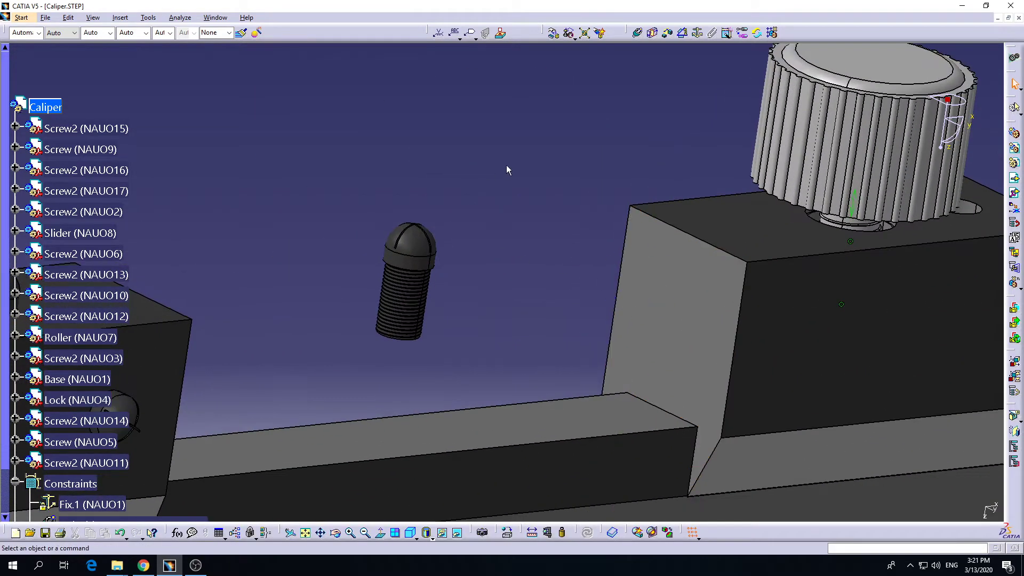
click(638, 35)
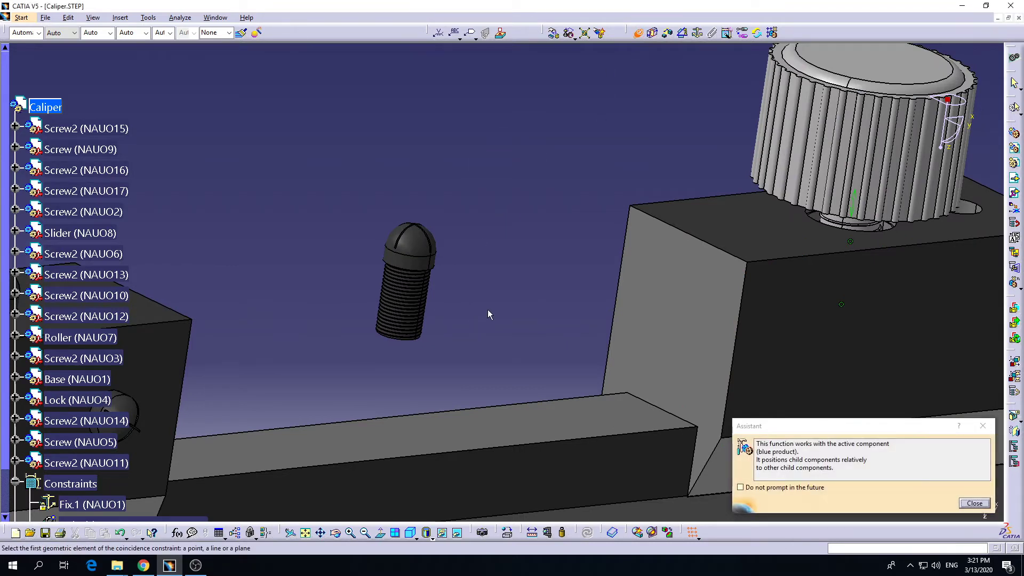
middle_drag(488, 309, 398, 218)
click(398, 218)
middle_drag(556, 286, 393, 199)
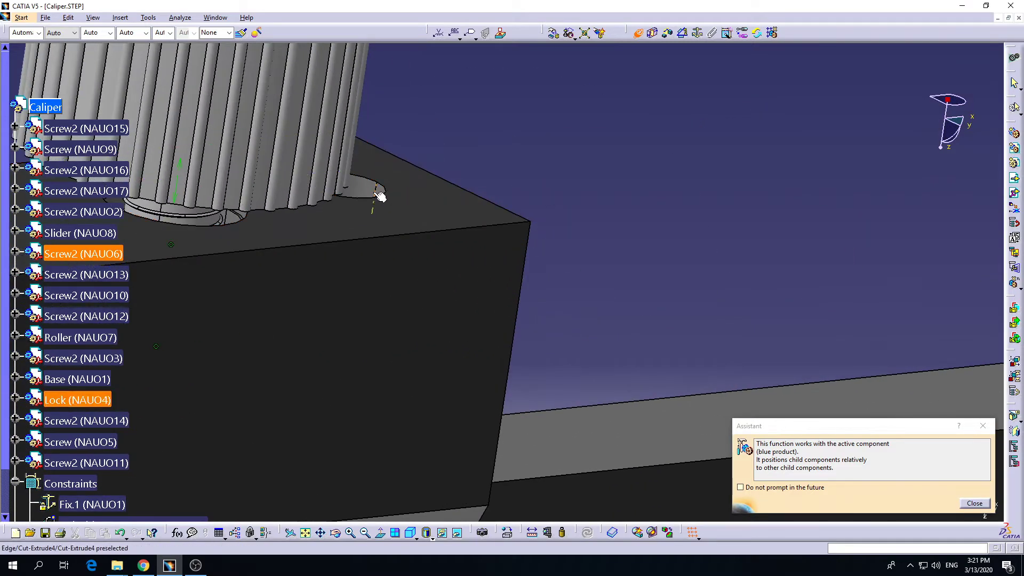
click(373, 193)
middle_drag(383, 245, 581, 94)
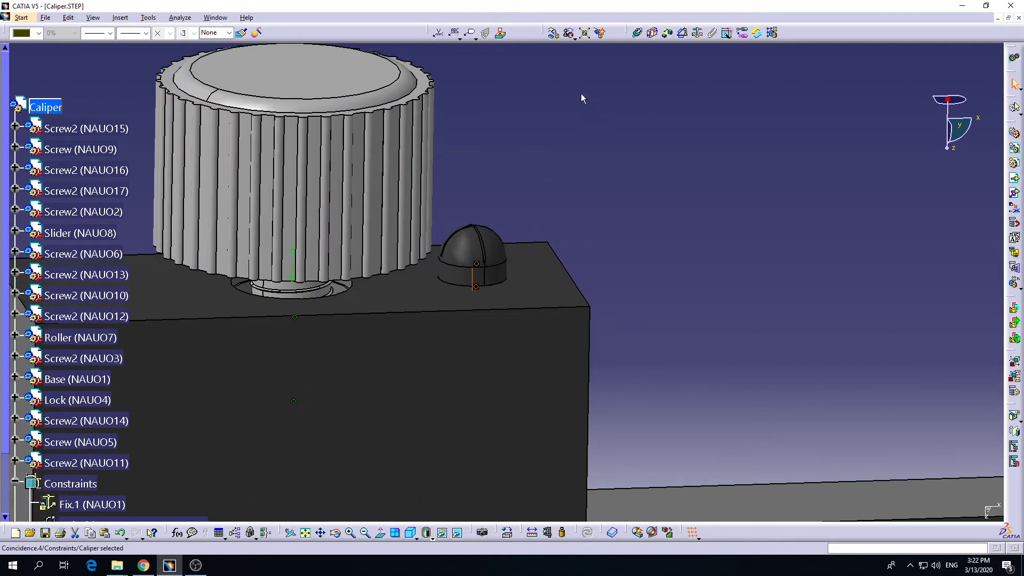
Step: Move the Lock along the X axis with respect to constraints
click(555, 34)
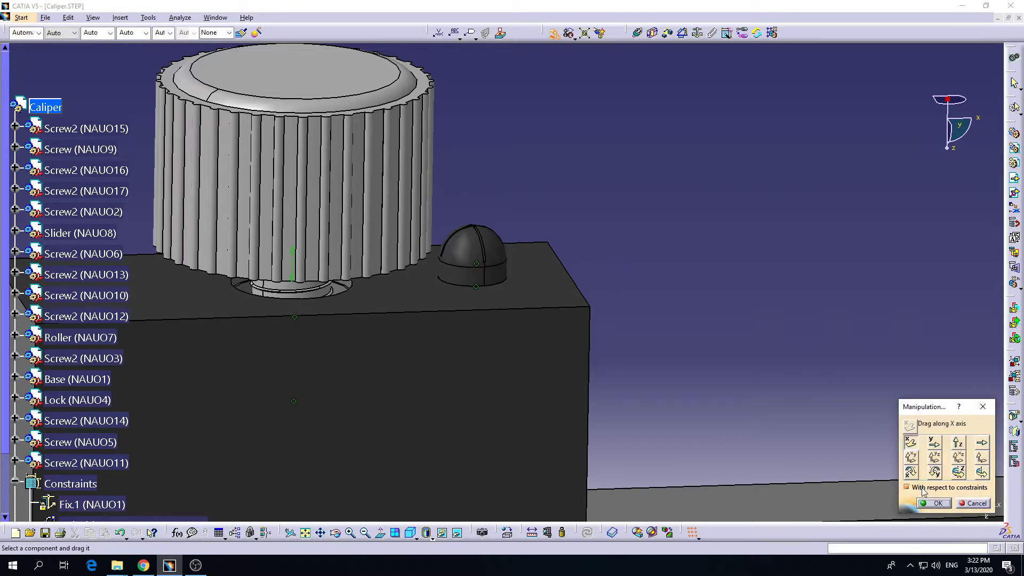
middle_drag(601, 284, 650, 260)
drag(548, 307, 485, 315)
middle_drag(480, 240, 516, 301)
mouse_move(510, 271)
mouse_down()
mouse_move(647, 262)
mouse_move(505, 281)
mouse_up()
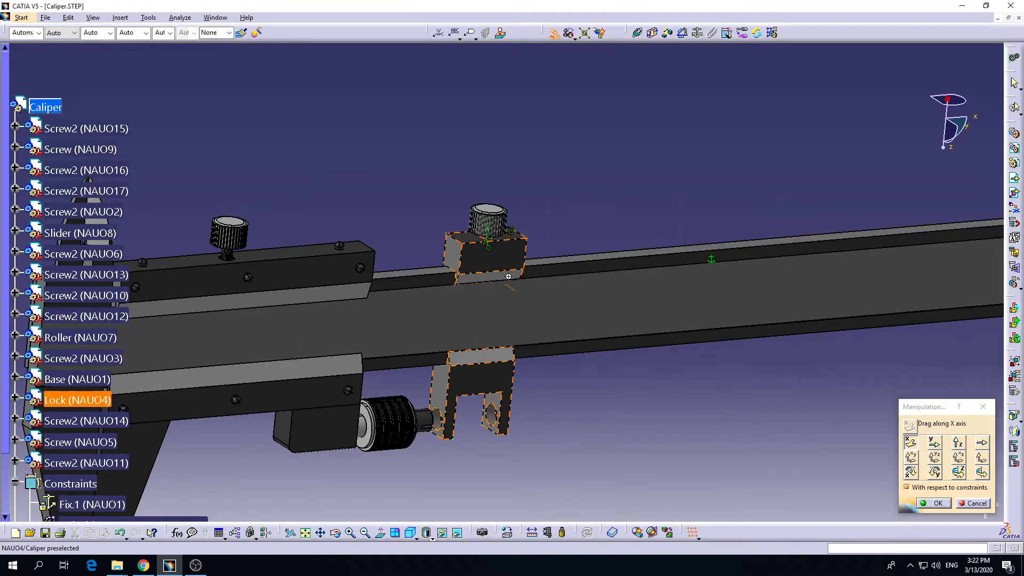
Step: Move the Lock with its screws along the Y axis off the Base, and accept the manipulation
middle_drag(504, 280, 629, 359)
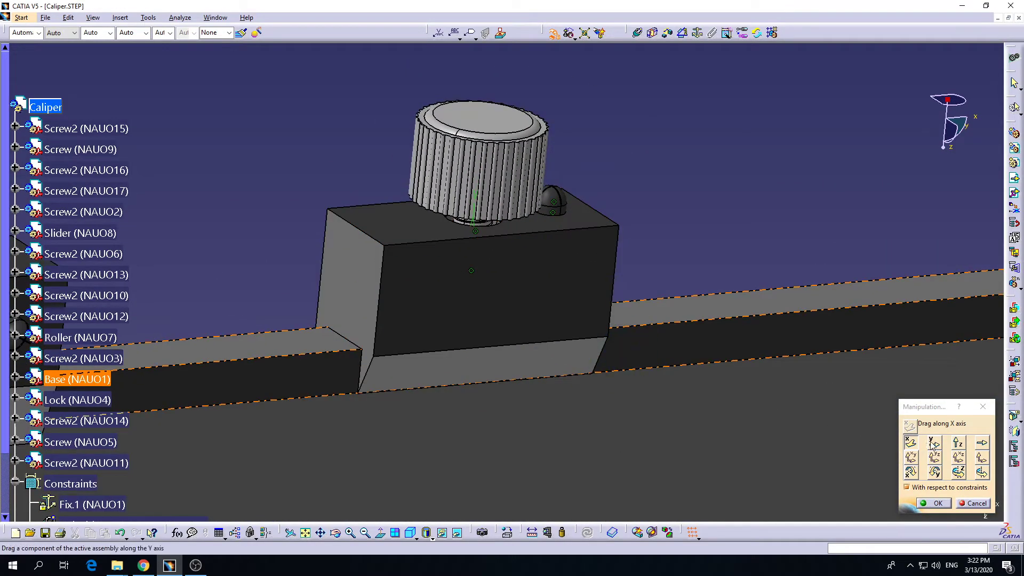
drag(551, 194, 514, 107)
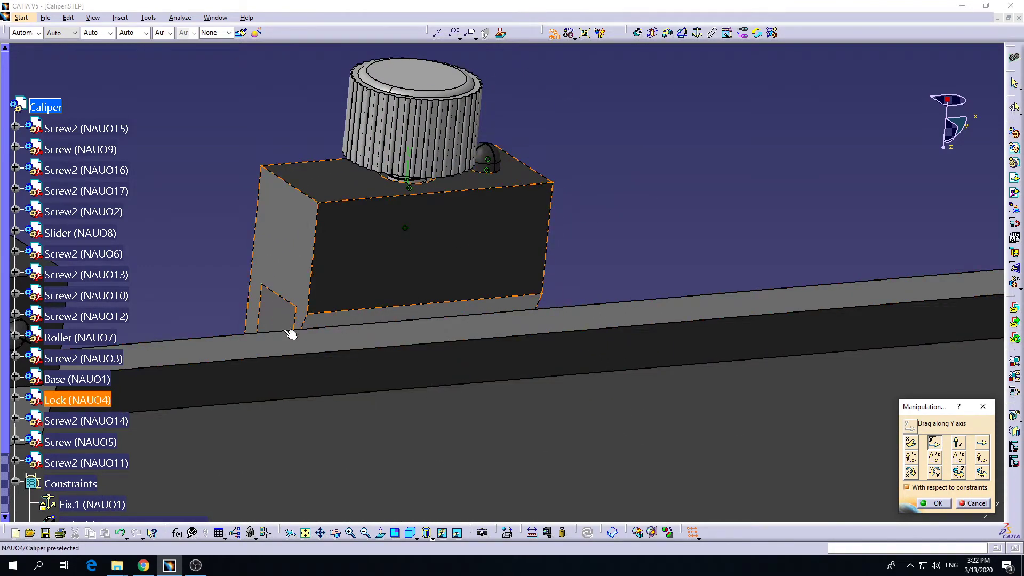
middle_drag(313, 346, 542, 309)
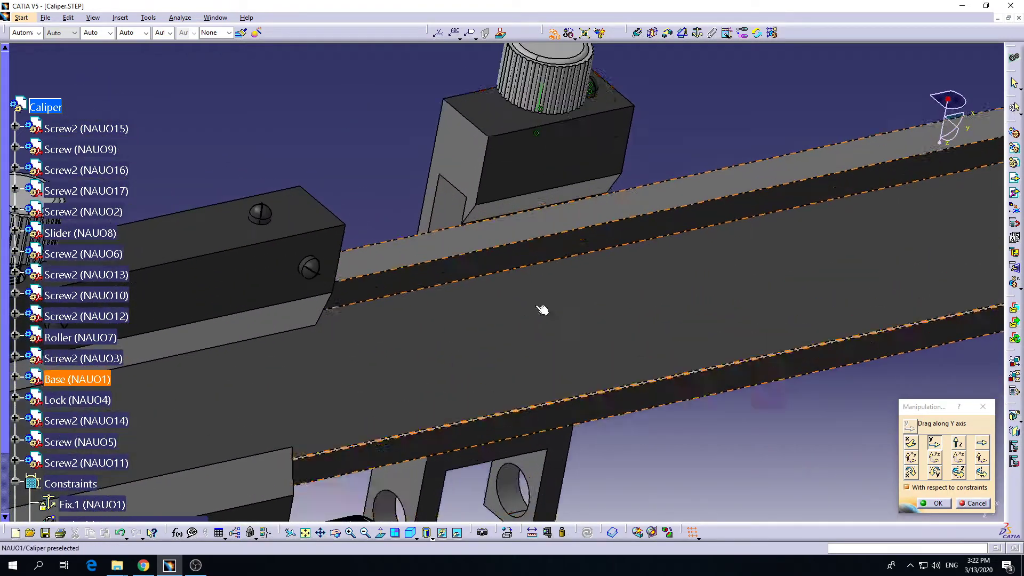
click(938, 504)
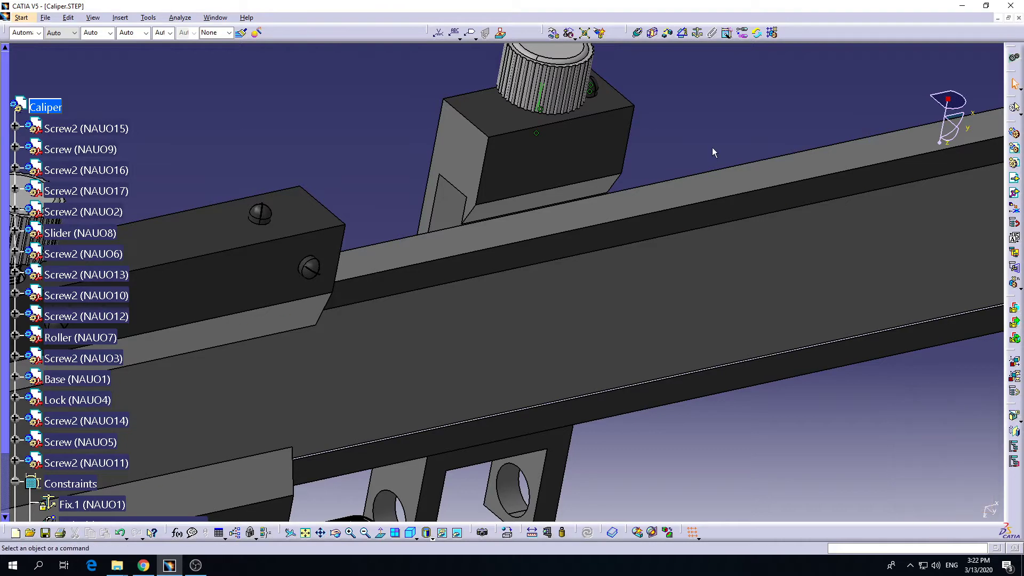
Step: Add a coincidence constraint between the upper inner edge of the Lock's slot and the rear top edge of the Base
click(641, 37)
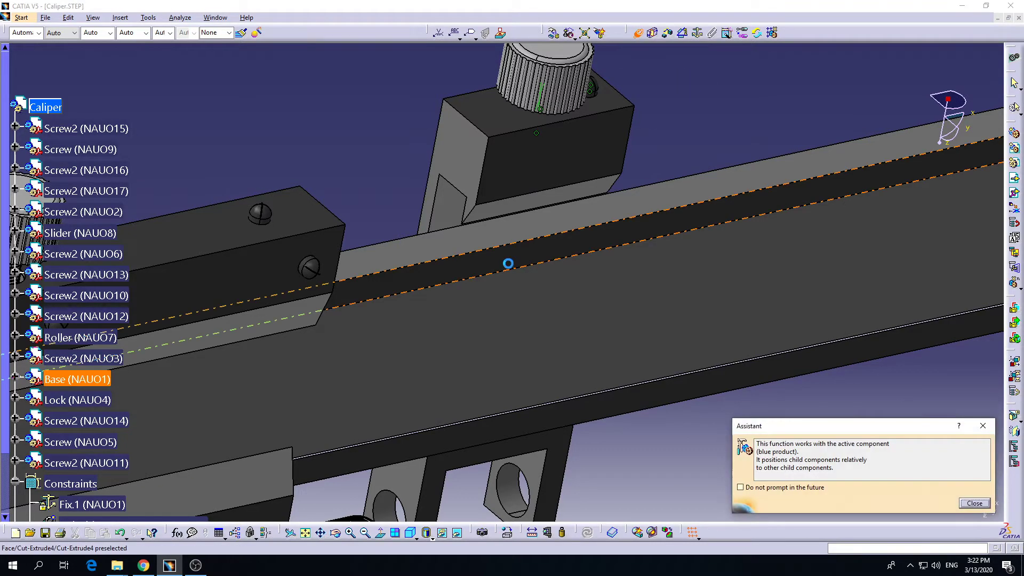
middle_drag(508, 265, 533, 275)
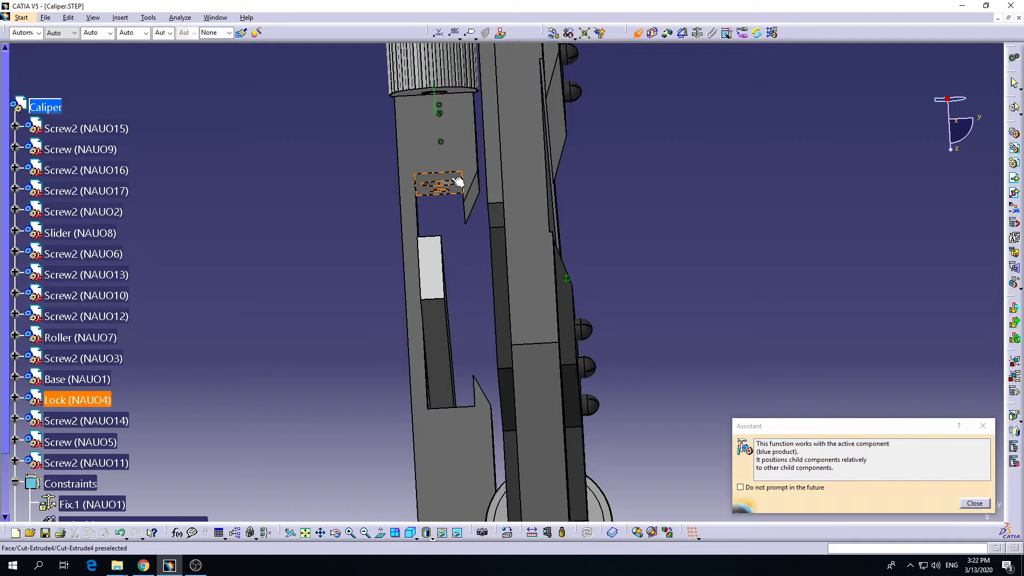
middle_drag(453, 179, 418, 186)
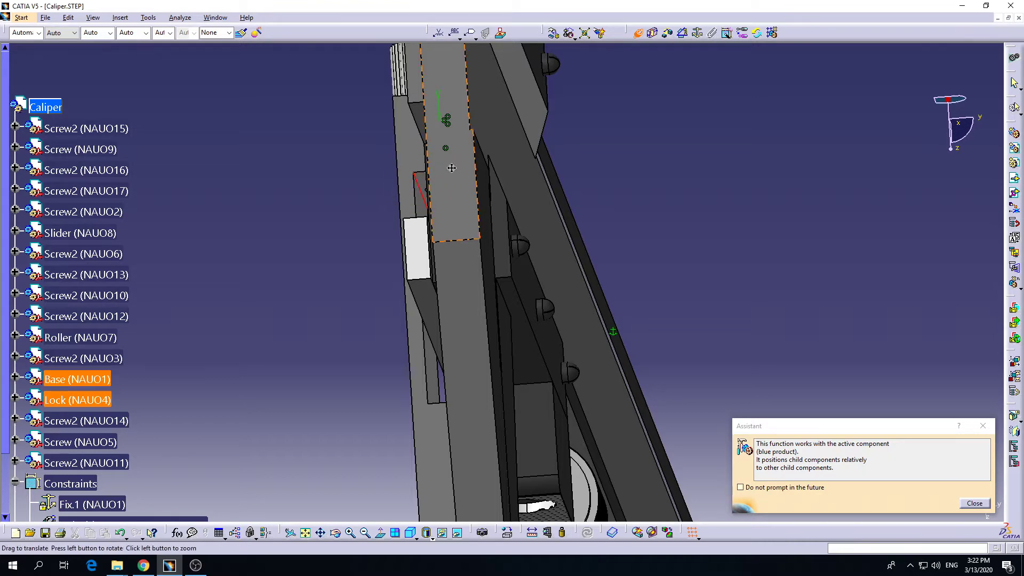
middle_drag(426, 192, 500, 437)
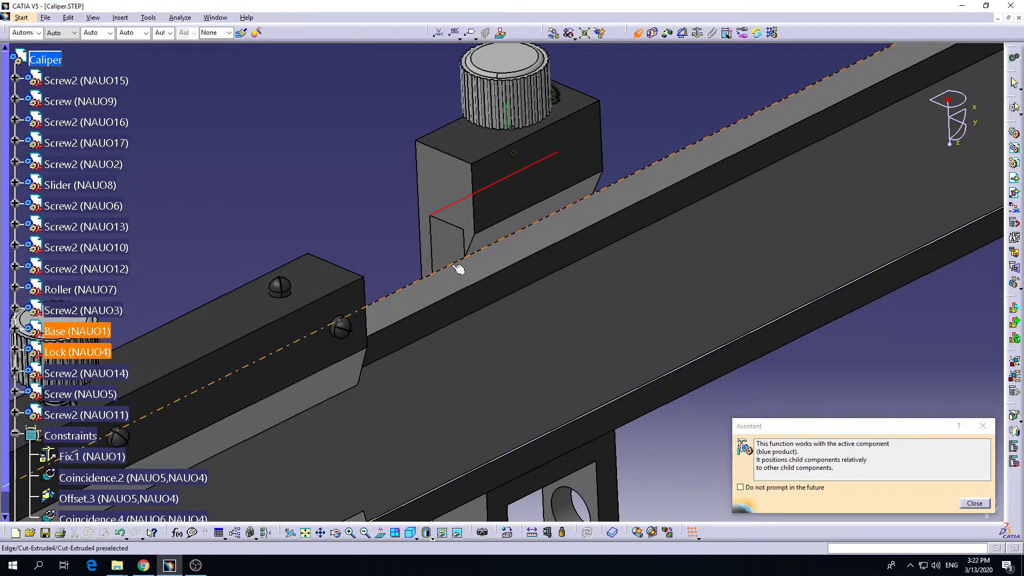
drag(459, 270, 587, 370)
middle_drag(623, 377, 597, 313)
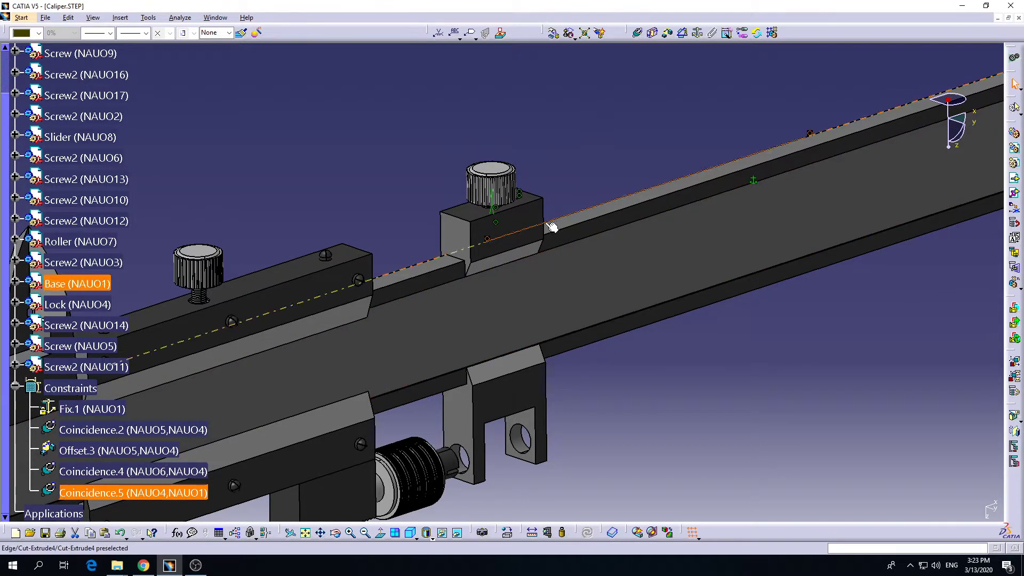
Step: Rotate the Lock slightly around the X axis with respect to constraints, and accept the manipulation
click(555, 34)
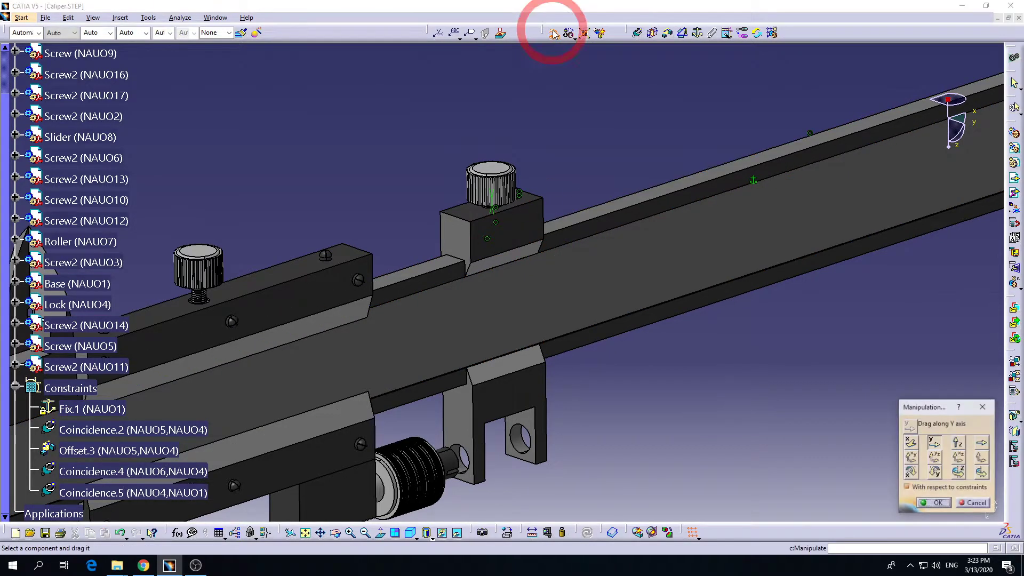
click(912, 472)
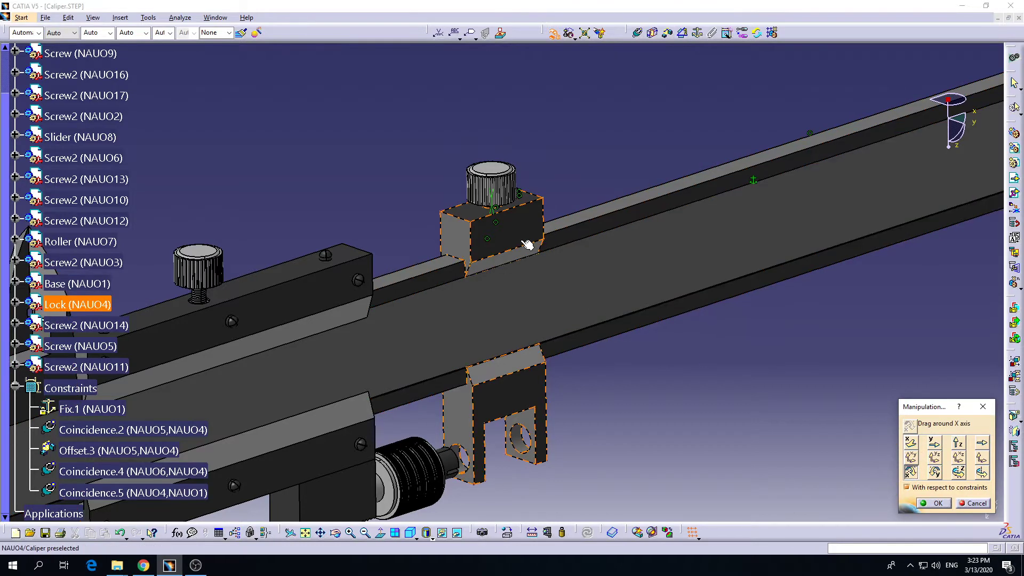
drag(557, 280, 832, 387)
drag(962, 320, 954, 317)
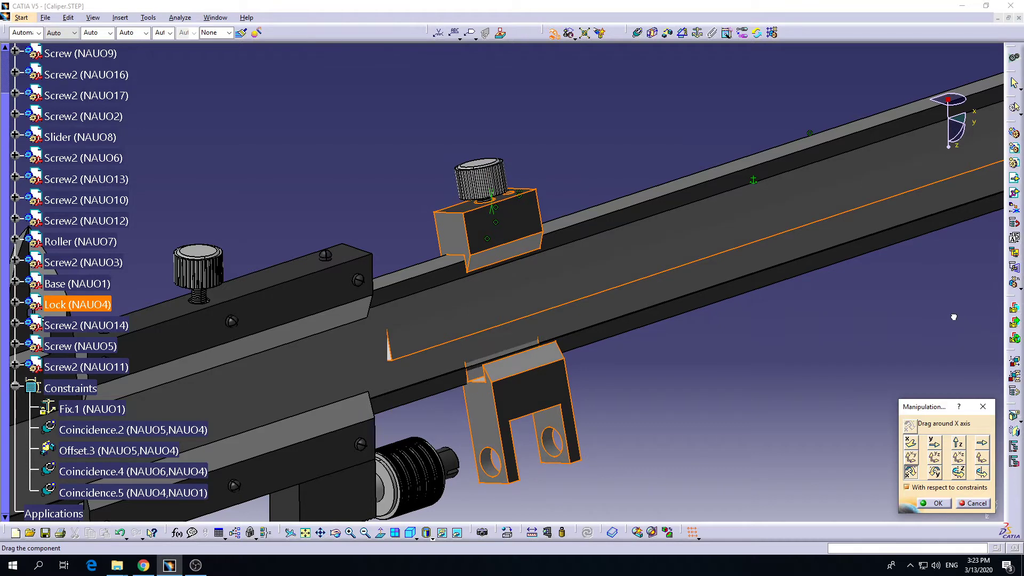
click(935, 503)
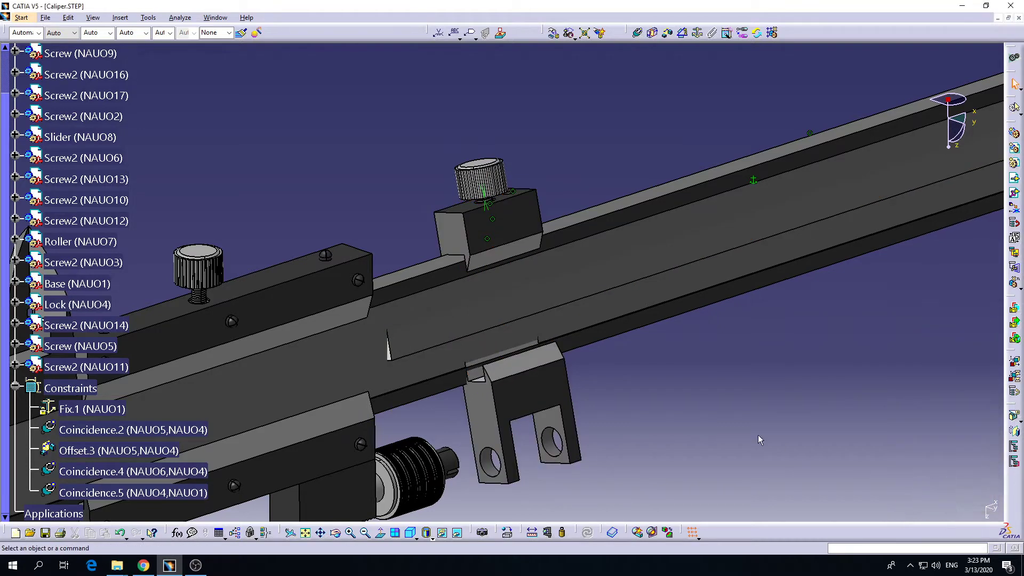
Step: Add a coincidence constraint with opposite orientation between the Lock's inner slot face and the Base's top edge face
click(637, 34)
middle_drag(606, 280, 448, 346)
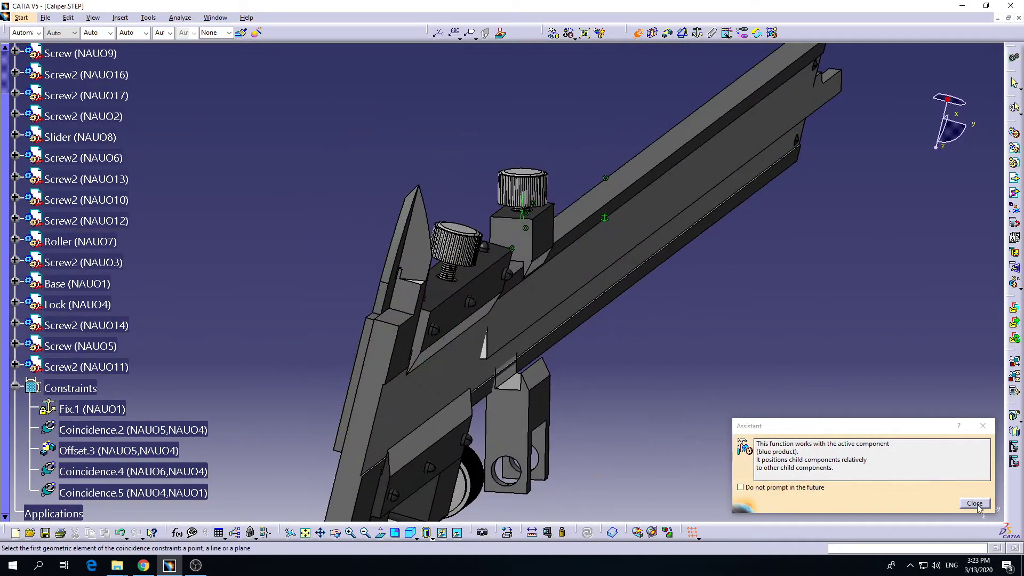
middle_drag(760, 388, 631, 398)
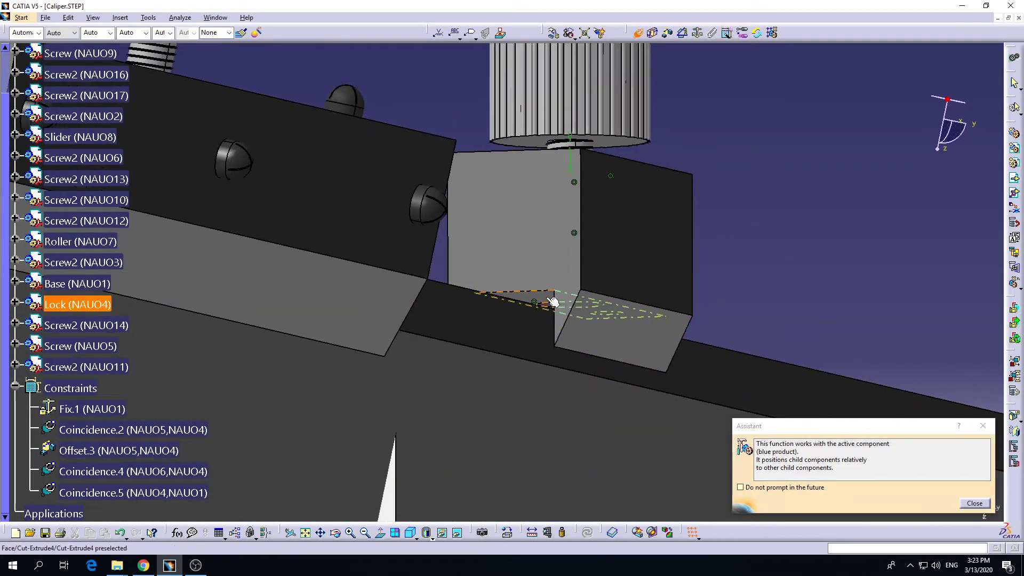
middle_drag(553, 302, 518, 307)
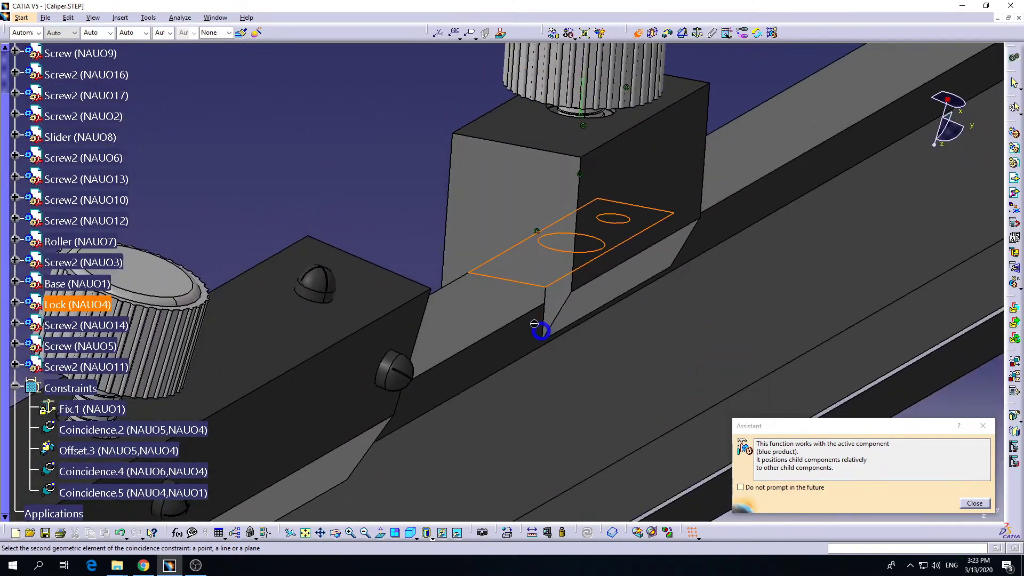
click(517, 306)
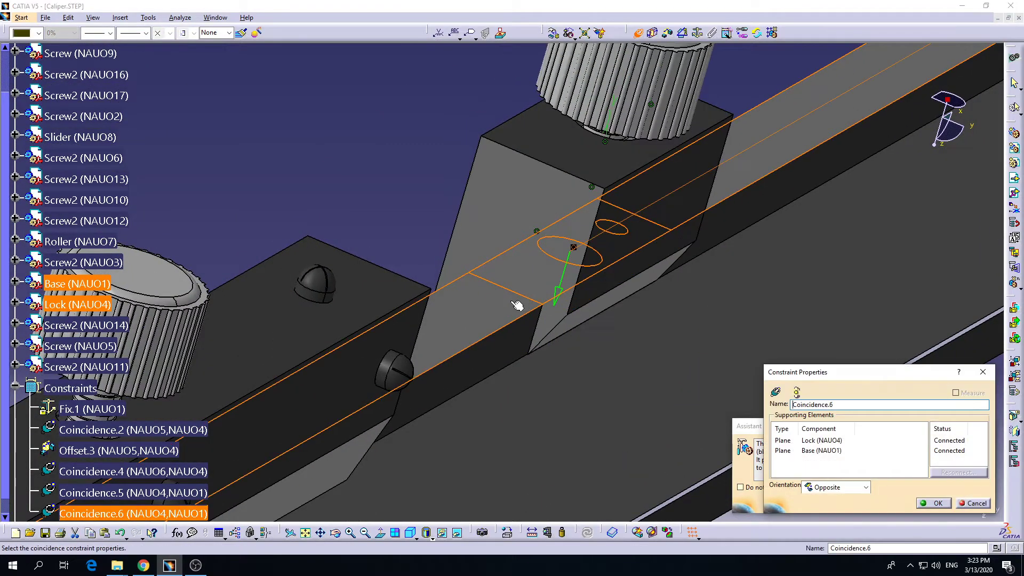
click(929, 504)
Step: Try to rotate the Lock around the X axis with respect to constraints
middle_drag(737, 308, 551, 272)
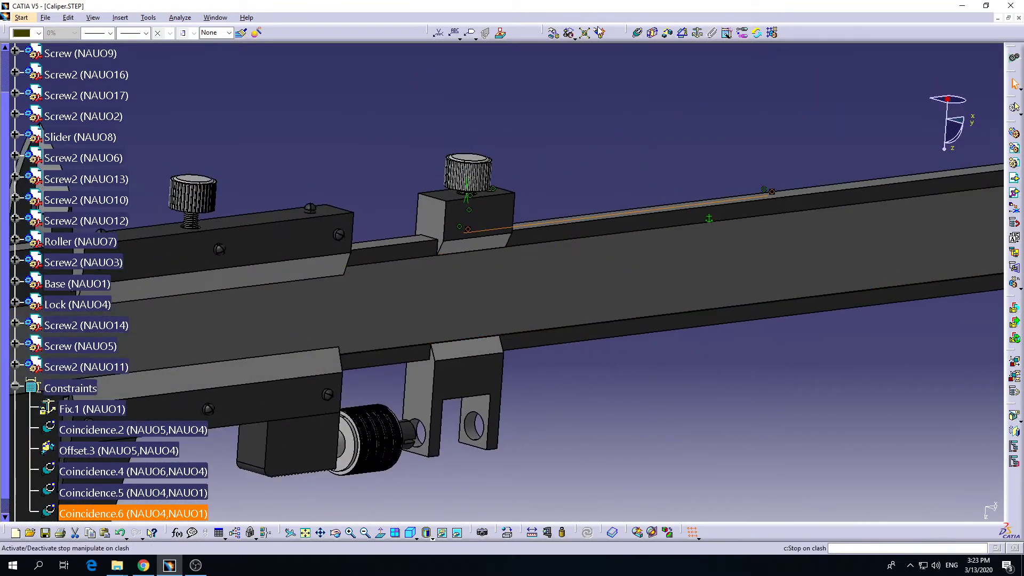
click(554, 38)
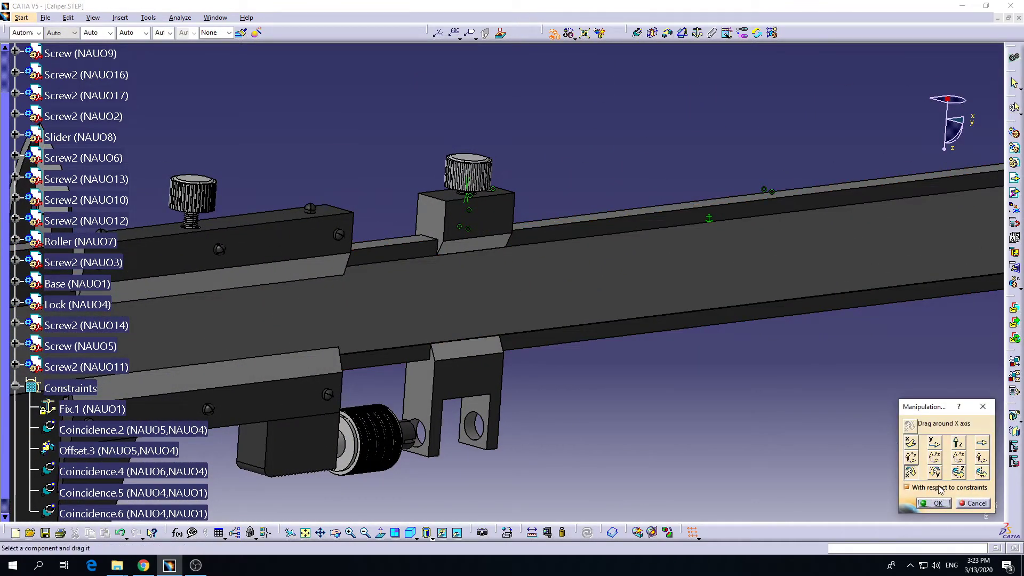
drag(481, 238, 503, 249)
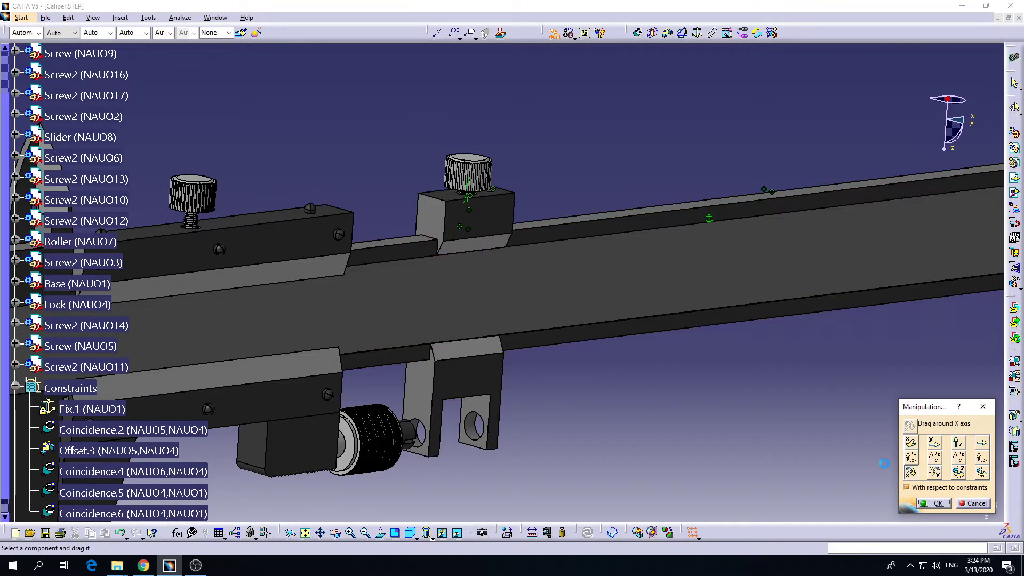
Step: Move the Lock along the X axis on the Base with respect to constraints, and accept the manipulation
click(911, 443)
drag(487, 228, 601, 276)
middle_drag(597, 272, 513, 213)
drag(518, 216, 489, 272)
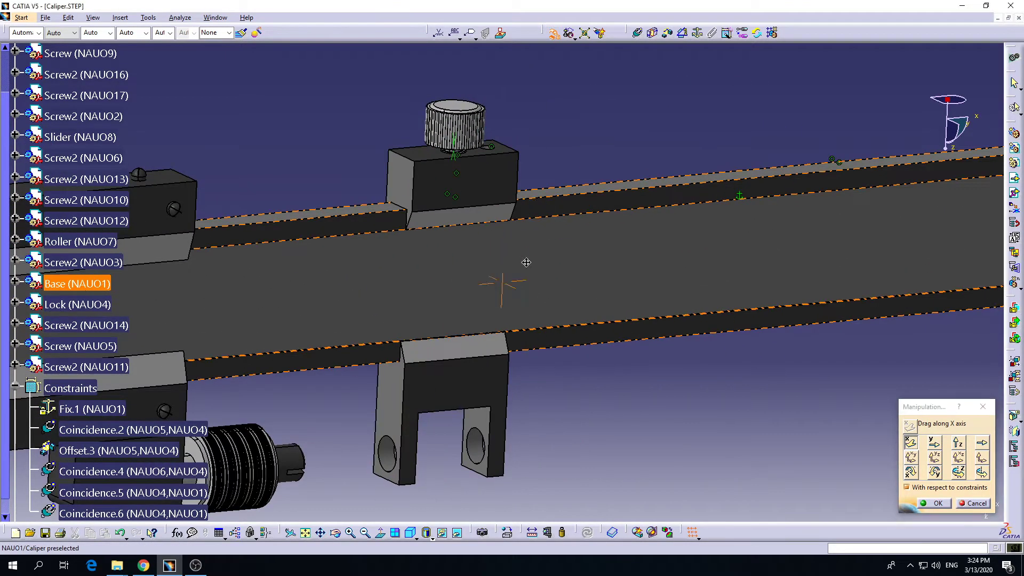
middle_drag(524, 266, 542, 316)
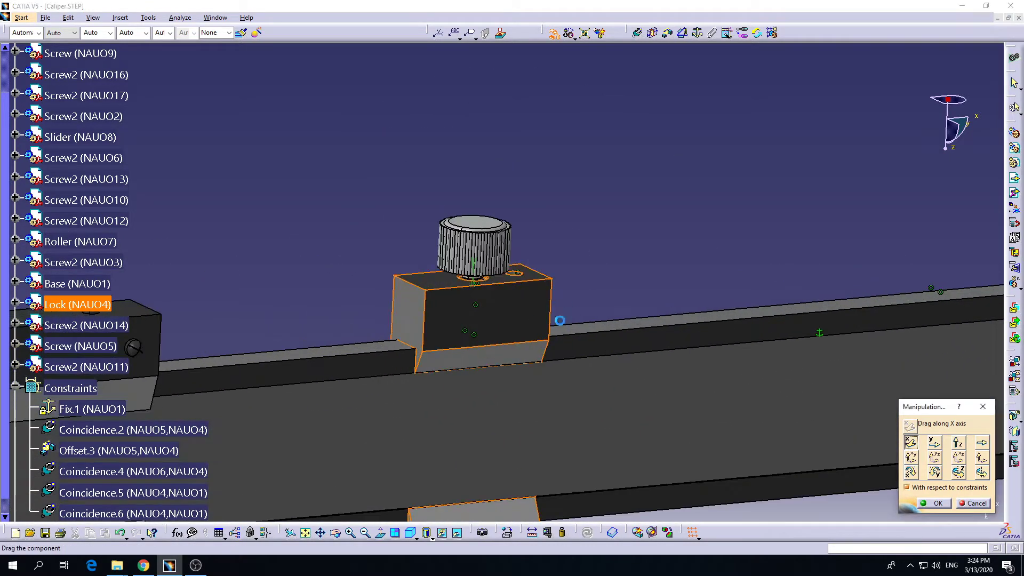
drag(542, 318, 549, 370)
click(938, 503)
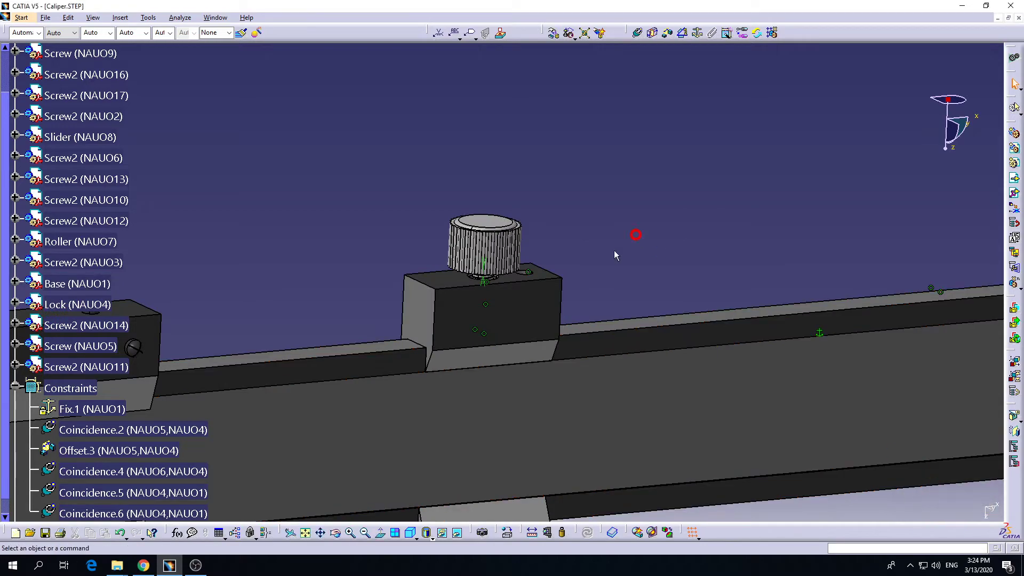
Step: Check the hidden space and fit the whole assembly in view to locate the Lock's small screw, Screw2 (NAUO6)
middle_drag(636, 231, 447, 347)
middle_drag(592, 276, 470, 315)
click(458, 533)
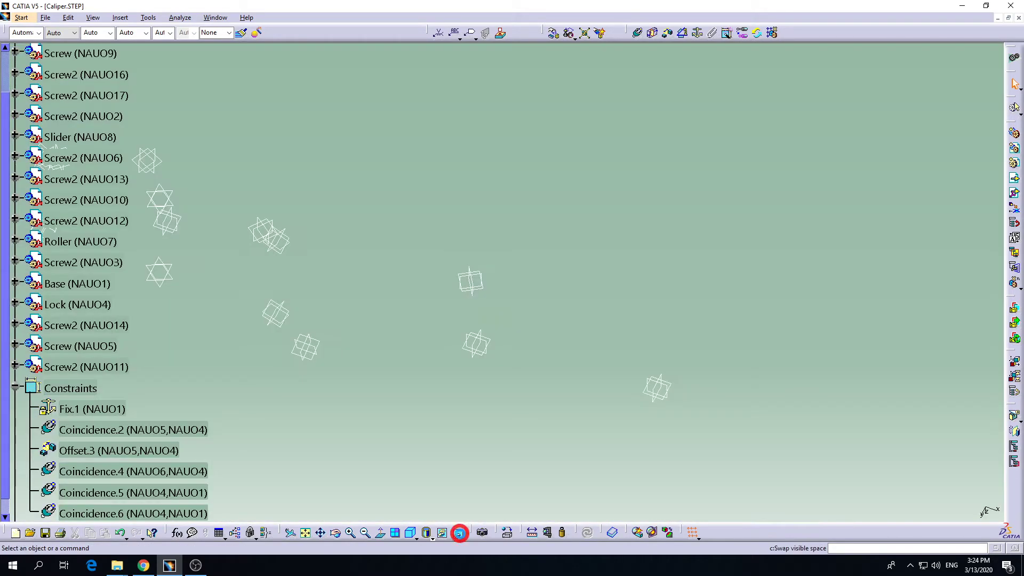
click(458, 532)
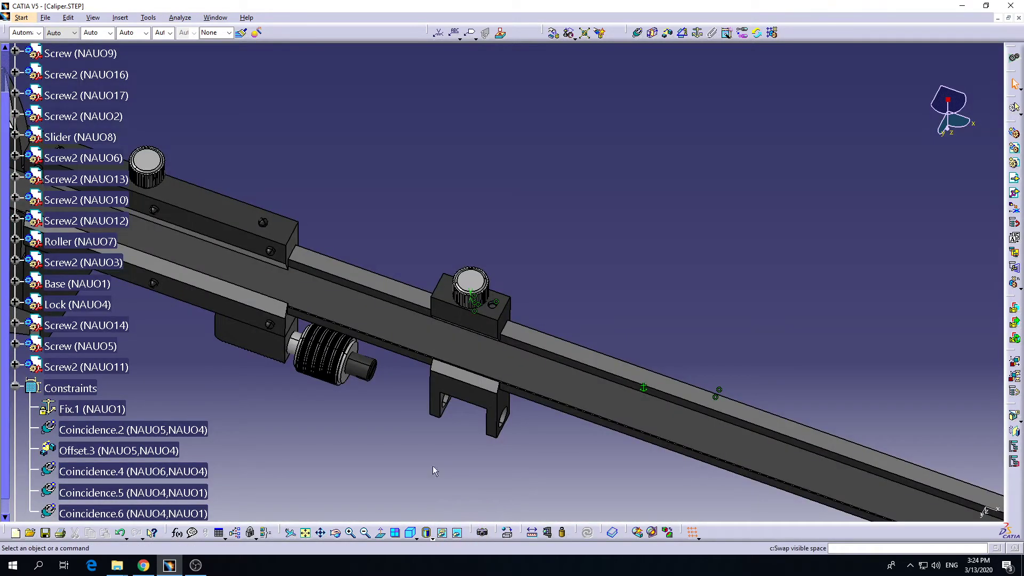
click(305, 532)
click(541, 191)
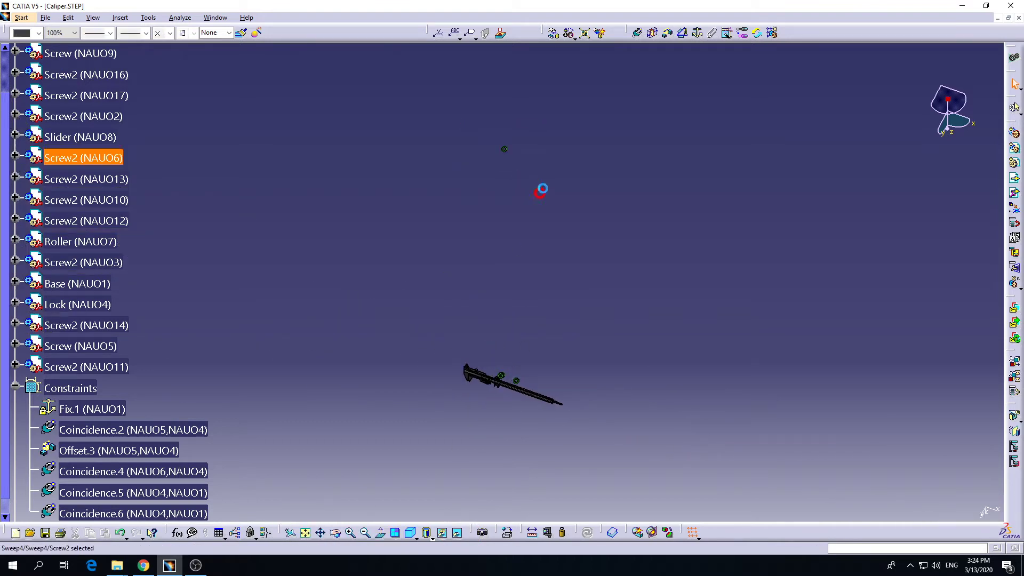
mouse_move(540, 198)
middle_down()
mouse_move(559, 293)
mouse_move(583, 172)
mouse_move(588, 299)
mouse_move(606, 197)
middle_up()
middle_drag(720, 351, 632, 189)
click(703, 247)
middle_drag(703, 247, 629, 503)
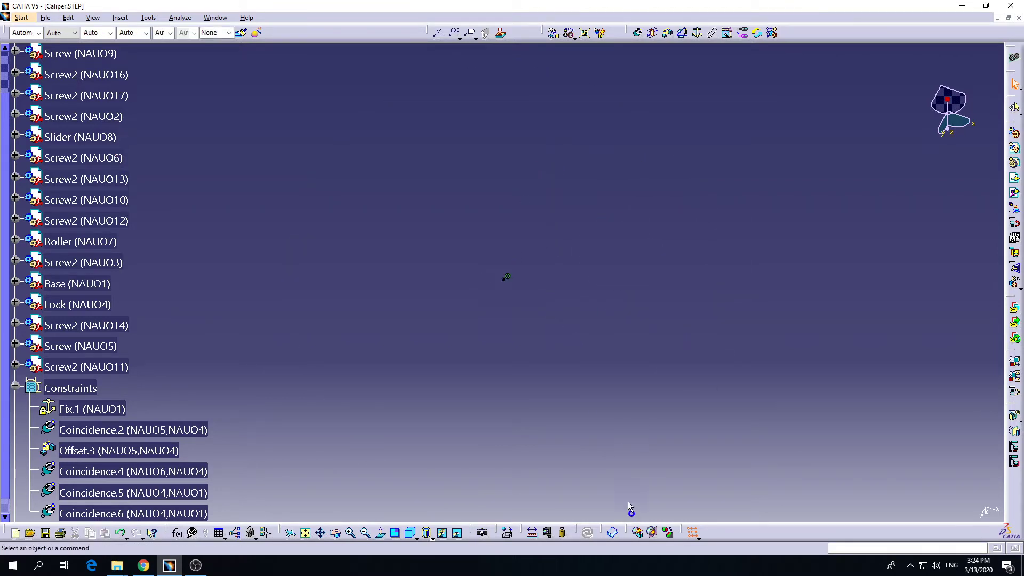
middle_drag(569, 231, 581, 306)
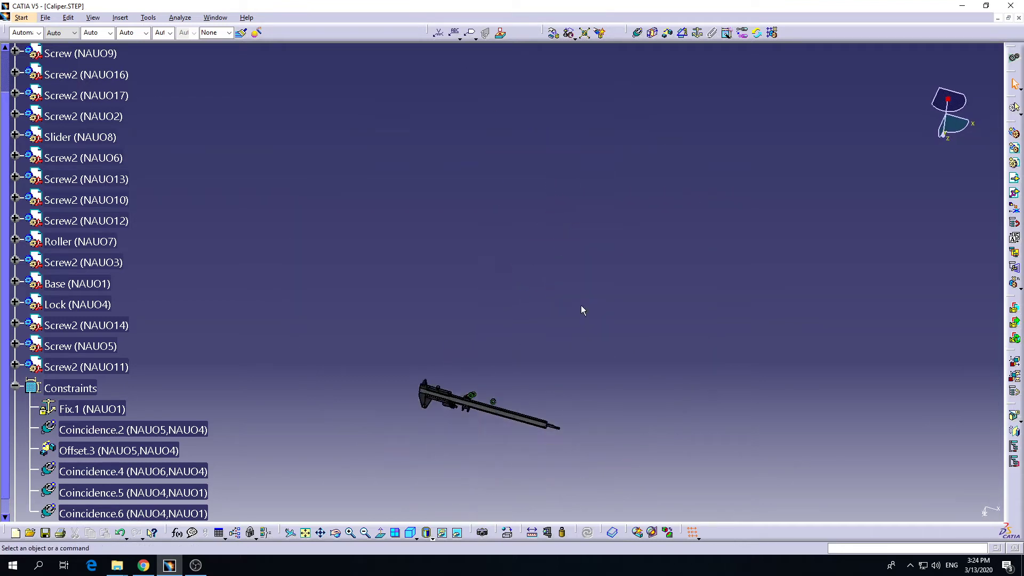
Step: Try to move Screw2 (NAUO6) along the Y and X axes with respect to constraints
click(553, 33)
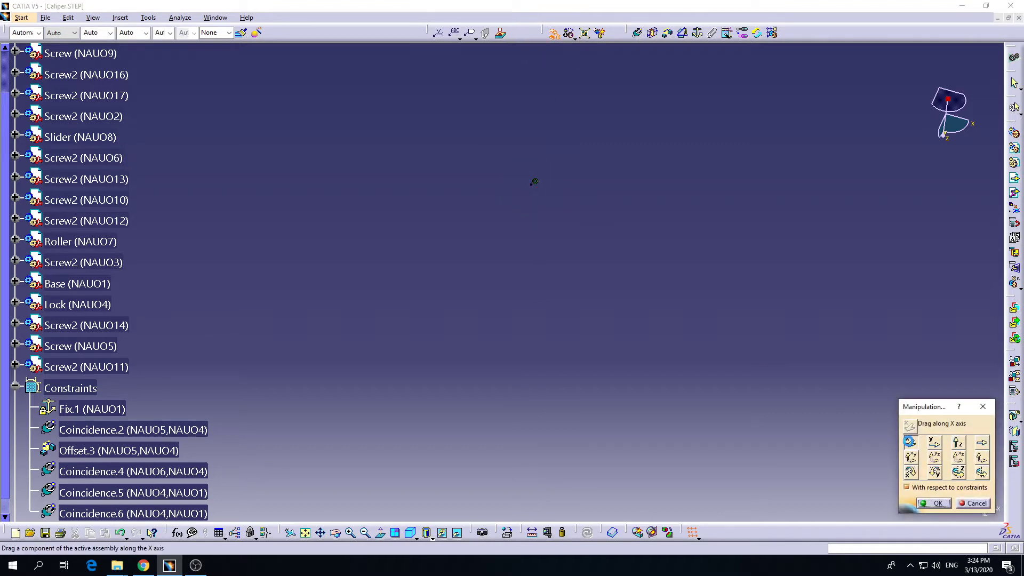
click(939, 446)
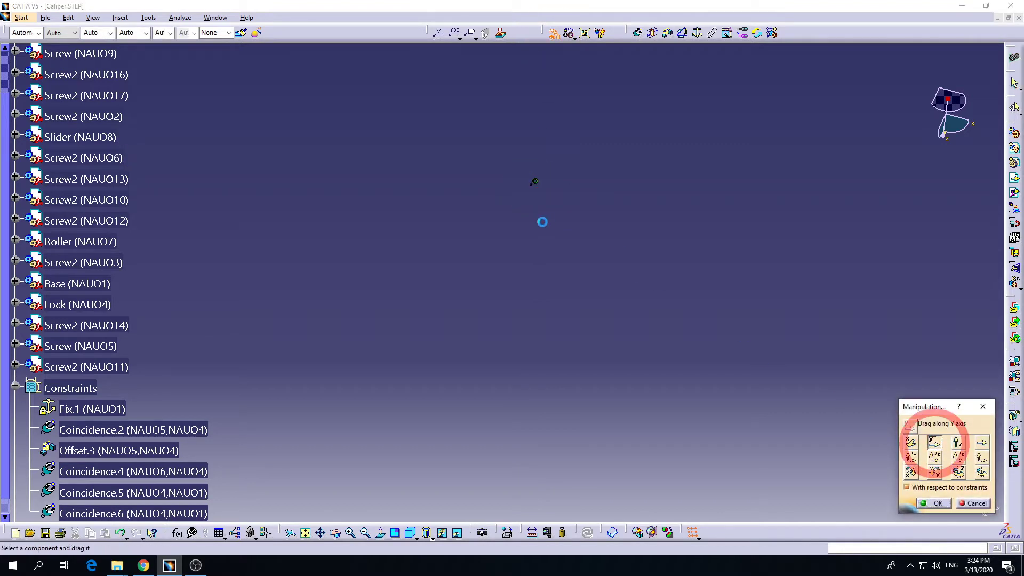
click(534, 363)
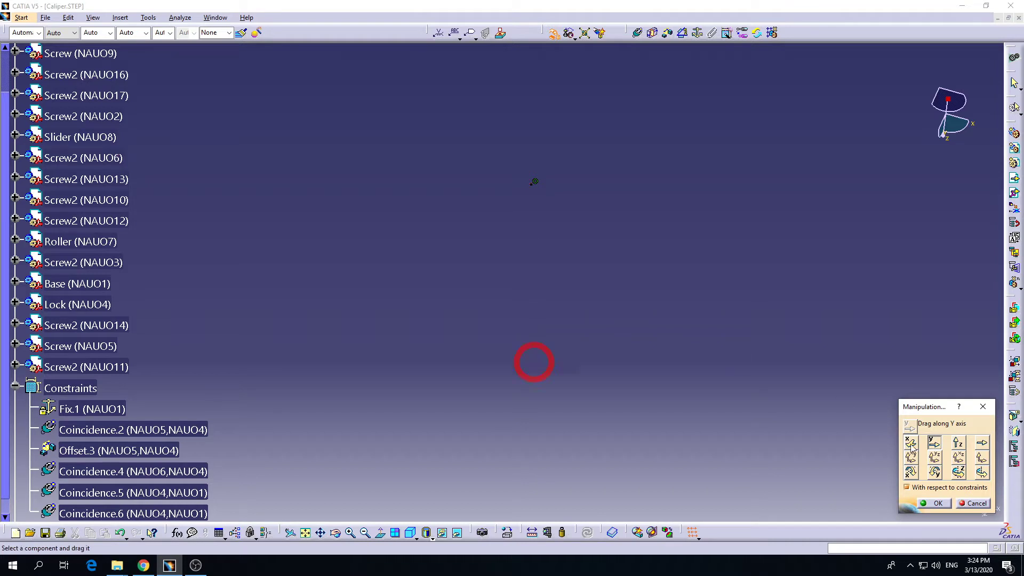
click(912, 442)
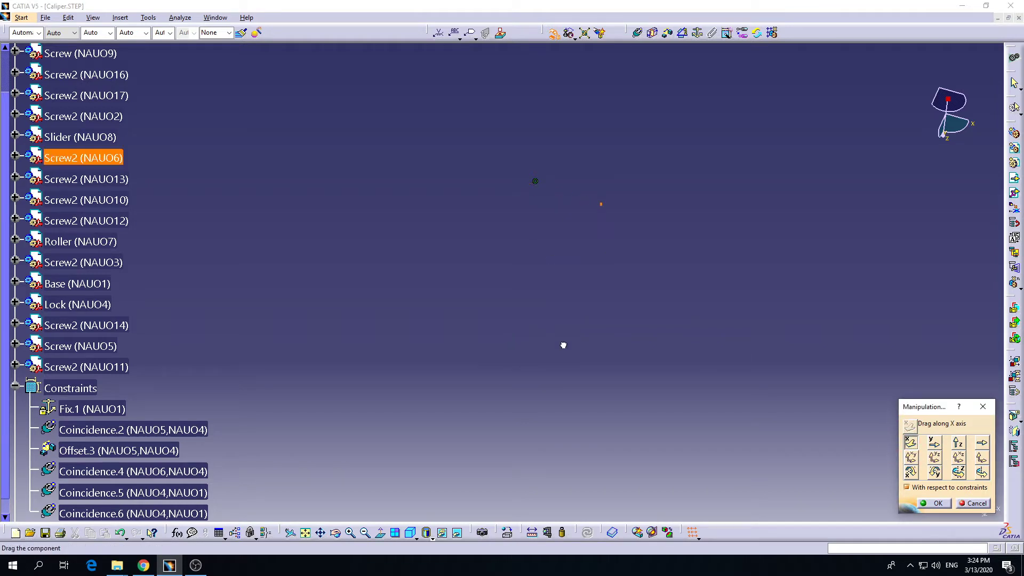
ctrl+middle_drag(530, 273, 530, 307)
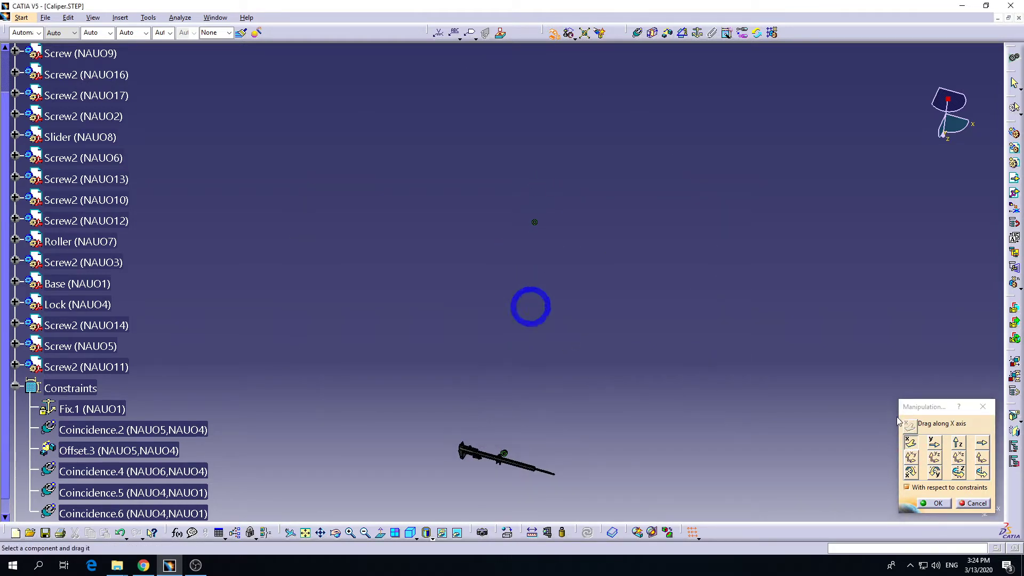
Step: Move Screw2 (NAUO6) along the Z axis toward the caliper in several passes, and accept the manipulation
click(959, 442)
drag(534, 222, 534, 223)
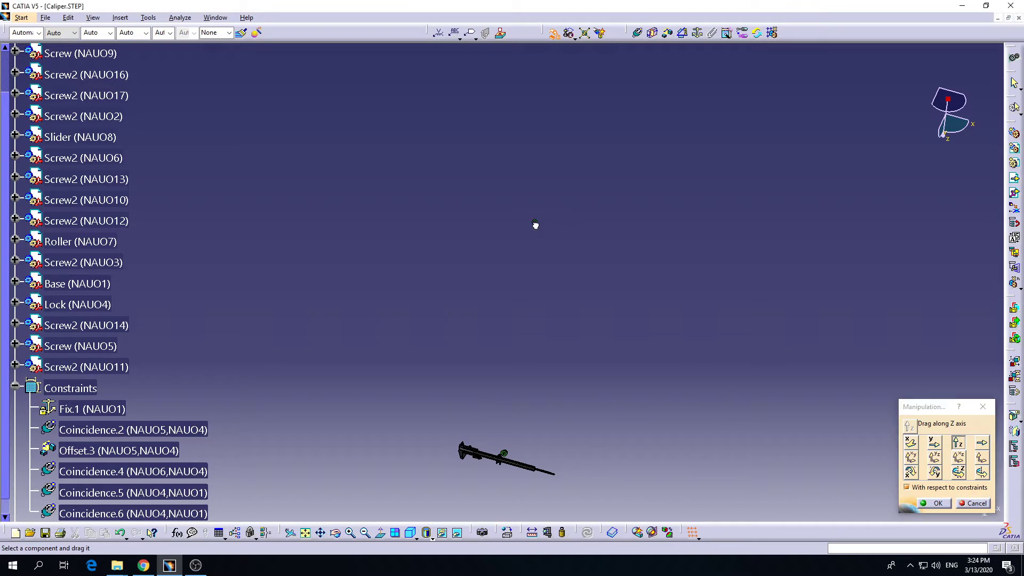
middle_drag(550, 284, 514, 219)
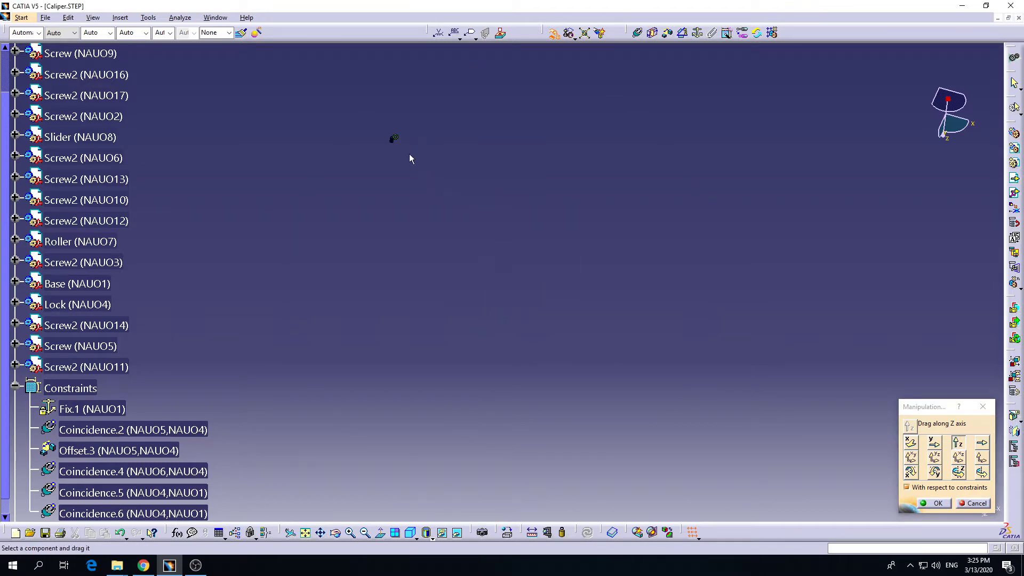
drag(396, 140, 434, 454)
middle_drag(458, 421, 539, 313)
middle_drag(541, 192, 554, 265)
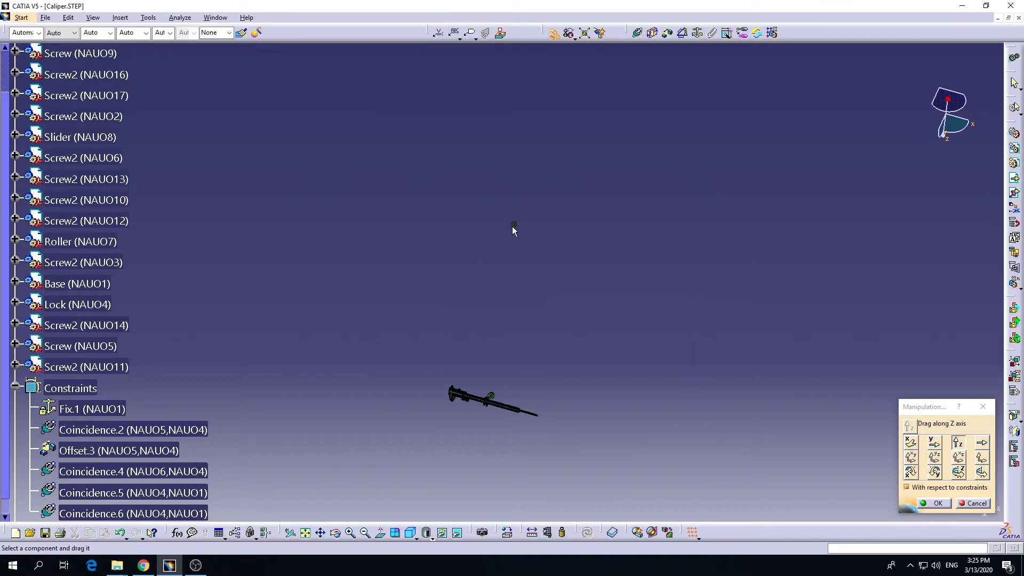
mouse_move(514, 232)
middle_down()
mouse_move(514, 279)
mouse_move(528, 238)
mouse_move(504, 304)
mouse_move(510, 213)
middle_up()
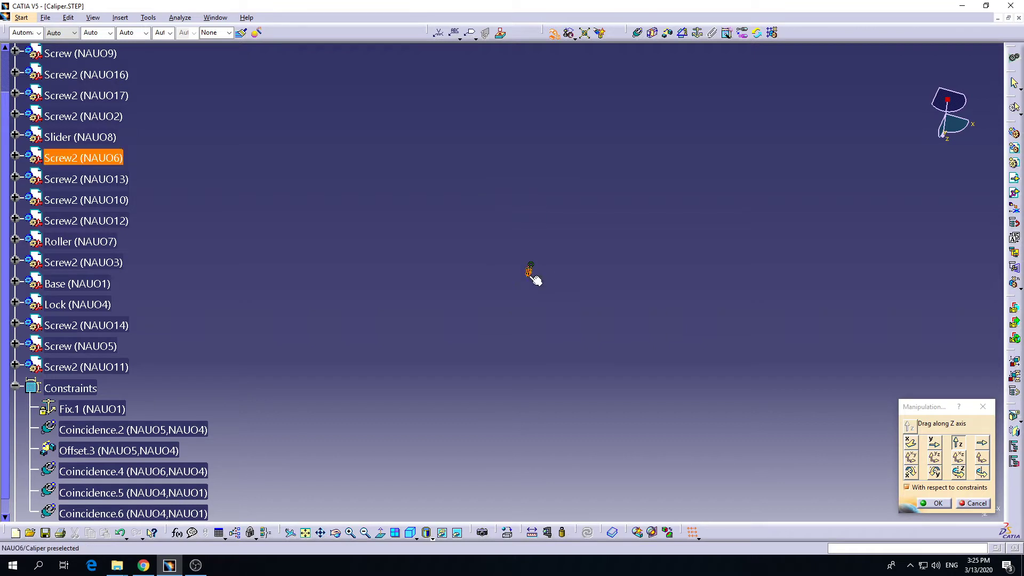
drag(530, 271, 519, 472)
middle_drag(551, 449, 555, 126)
drag(505, 166, 498, 469)
middle_drag(552, 328, 598, 196)
click(595, 340)
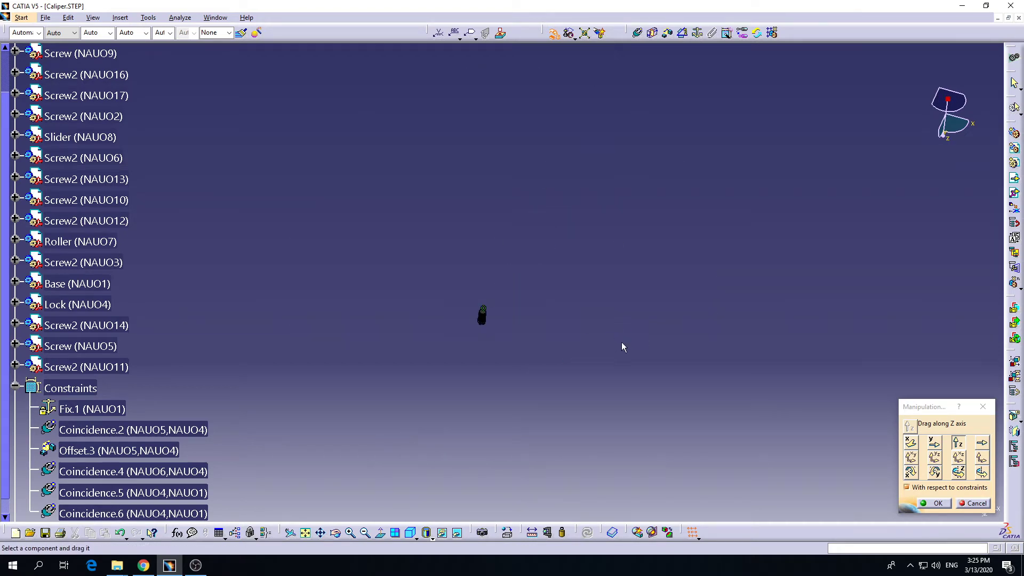
click(933, 504)
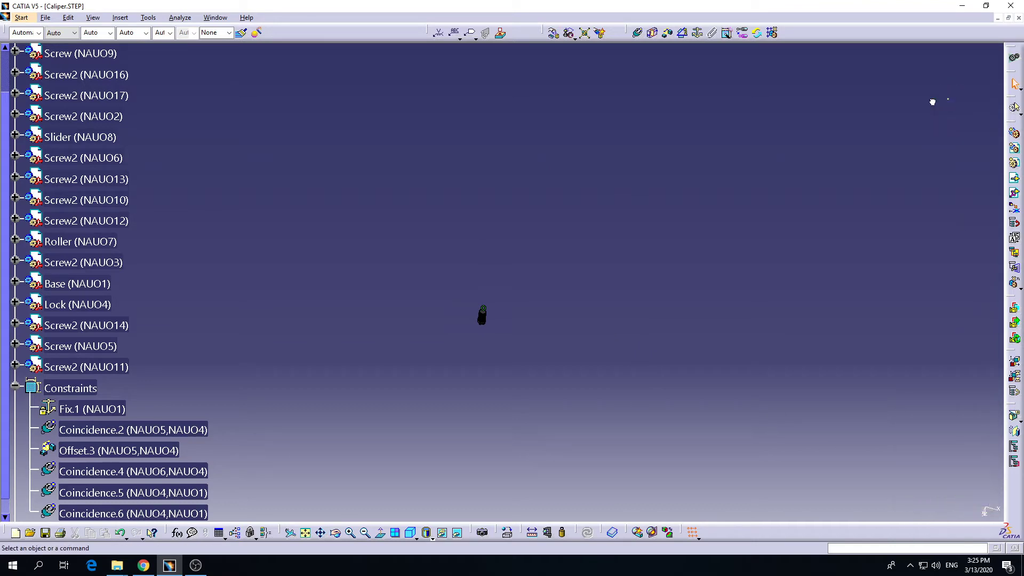
Step: Snap the compass onto the flat threaded end face of Screw2 (NAUO6)
scroll(549, 277, up, 3)
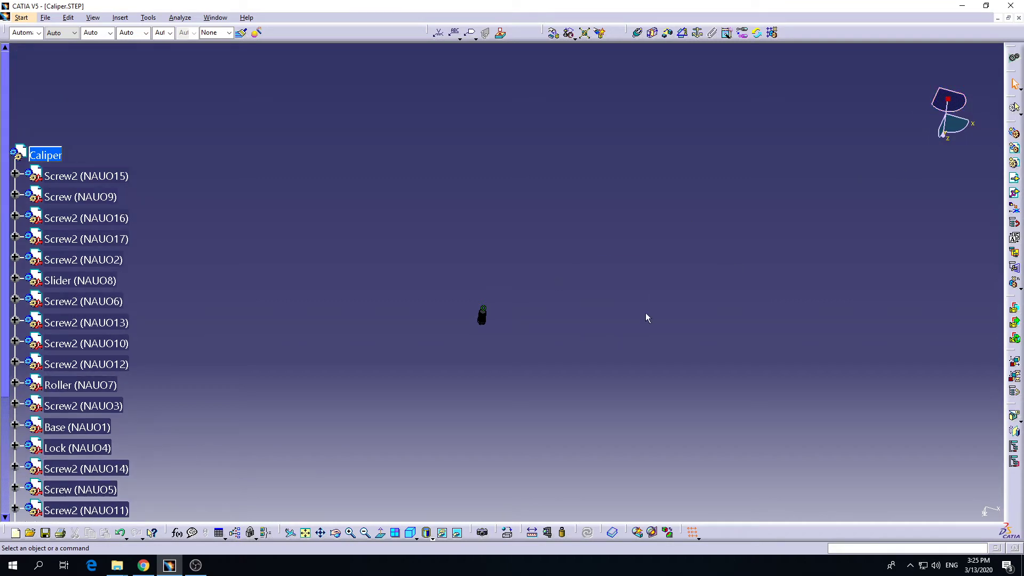
ctrl+middle_drag(610, 328, 585, 201)
middle_drag(526, 381, 611, 277)
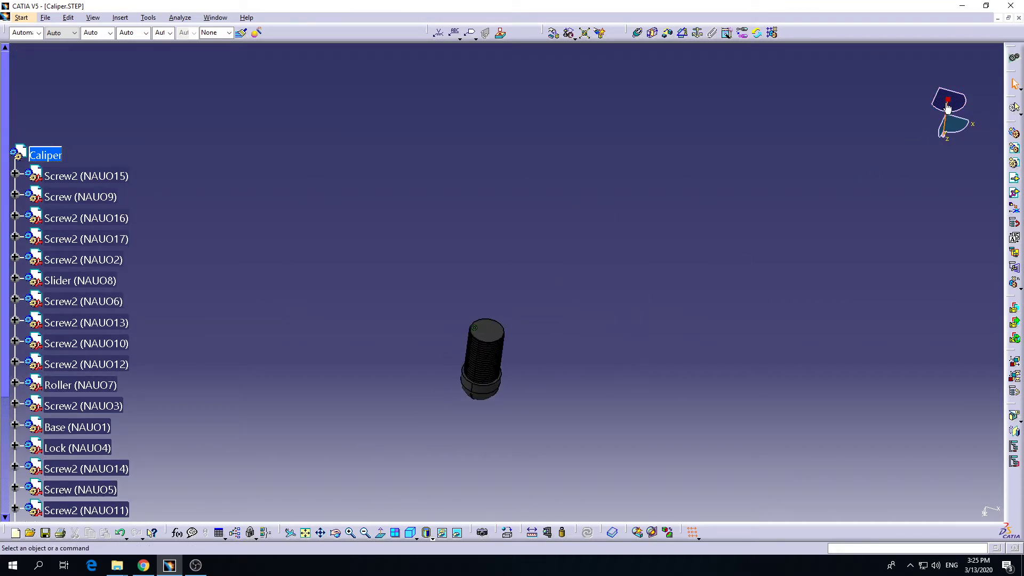
drag(947, 109, 915, 110)
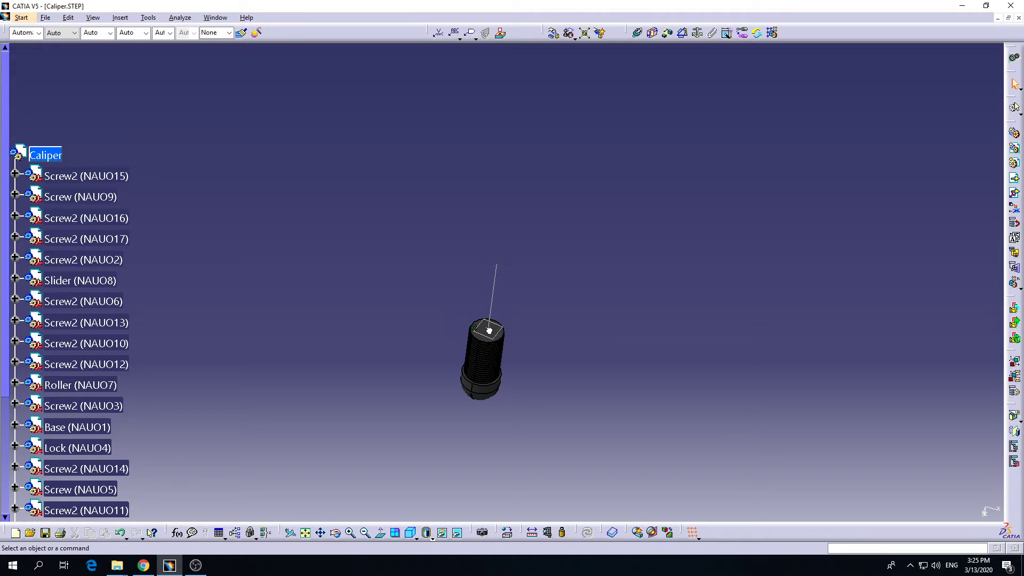
click(490, 330)
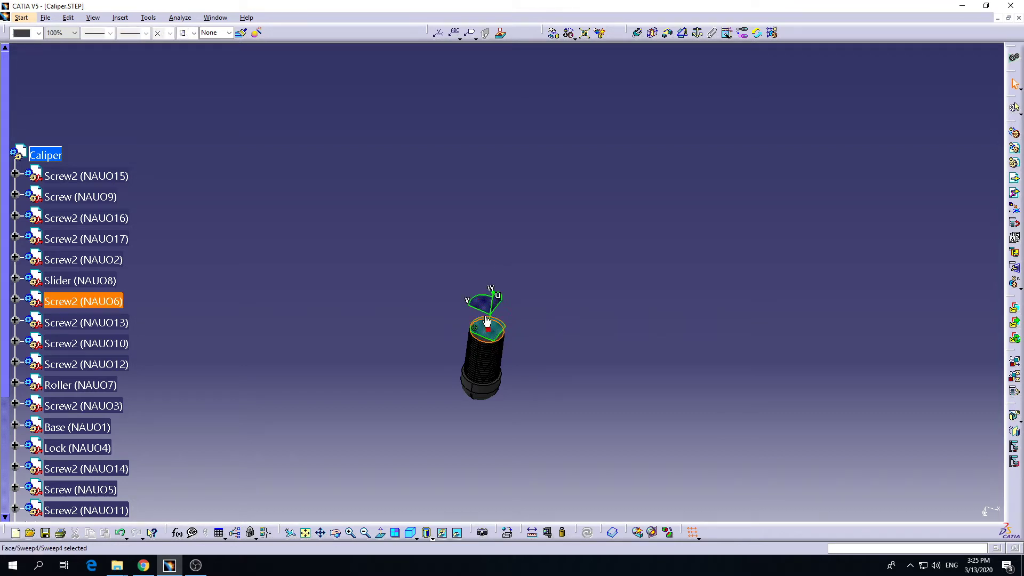
Step: Move Screw2 (NAUO6) along the compass W axis in several passes until it sits just above the Lock
drag(491, 318, 471, 473)
middle_drag(555, 433, 571, 215)
right_click(571, 215)
middle_drag(571, 215, 556, 402)
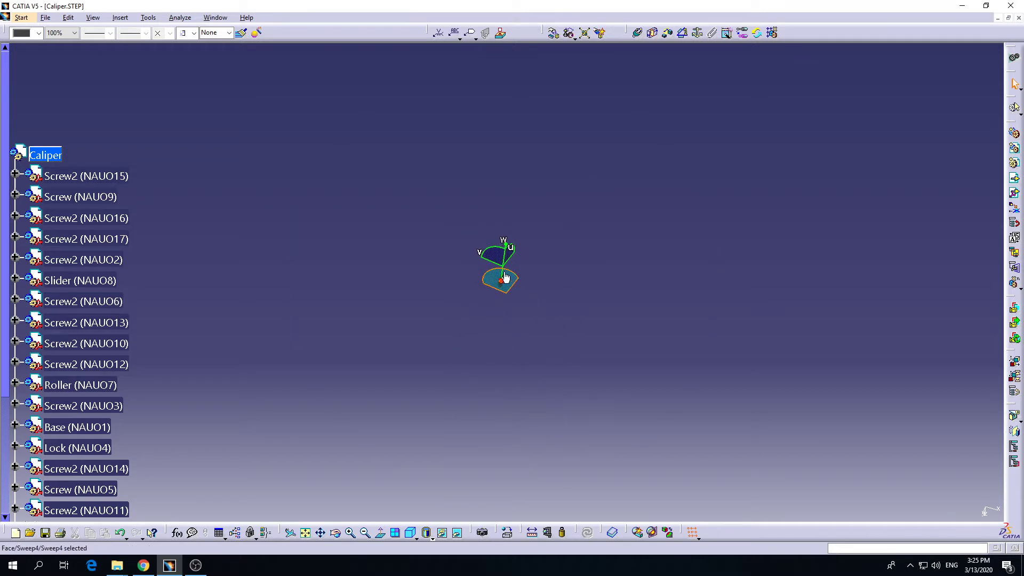
drag(499, 284, 476, 466)
right_click(568, 251)
middle_drag(538, 435, 553, 369)
drag(502, 279, 478, 437)
middle_drag(477, 437, 529, 274)
right_click(498, 328)
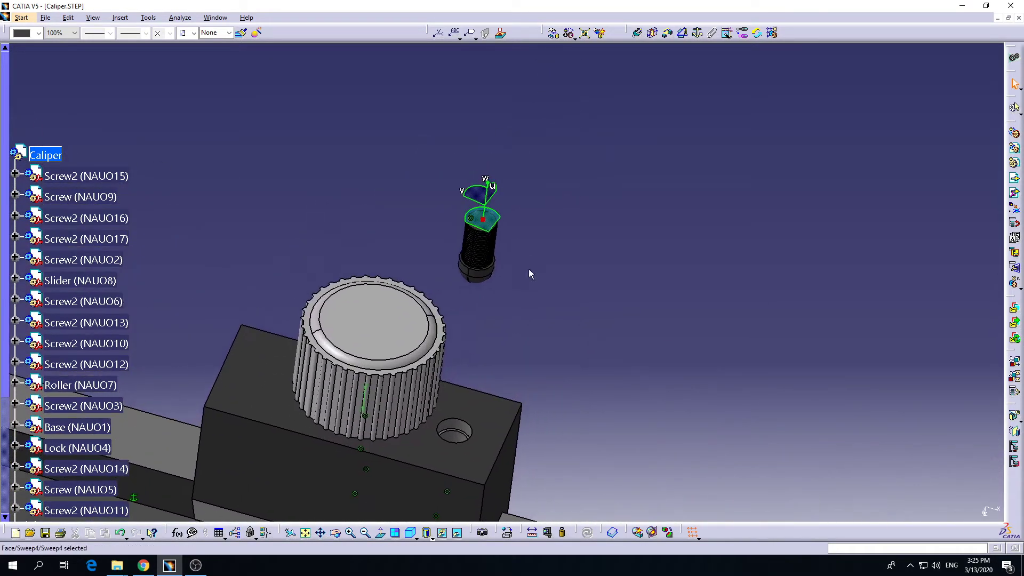
Step: Turn Screw2 (NAUO6) head up above the Lock's small hole with the compass, update the assembly and detach the compass
drag(493, 190, 506, 235)
middle_drag(505, 240, 443, 251)
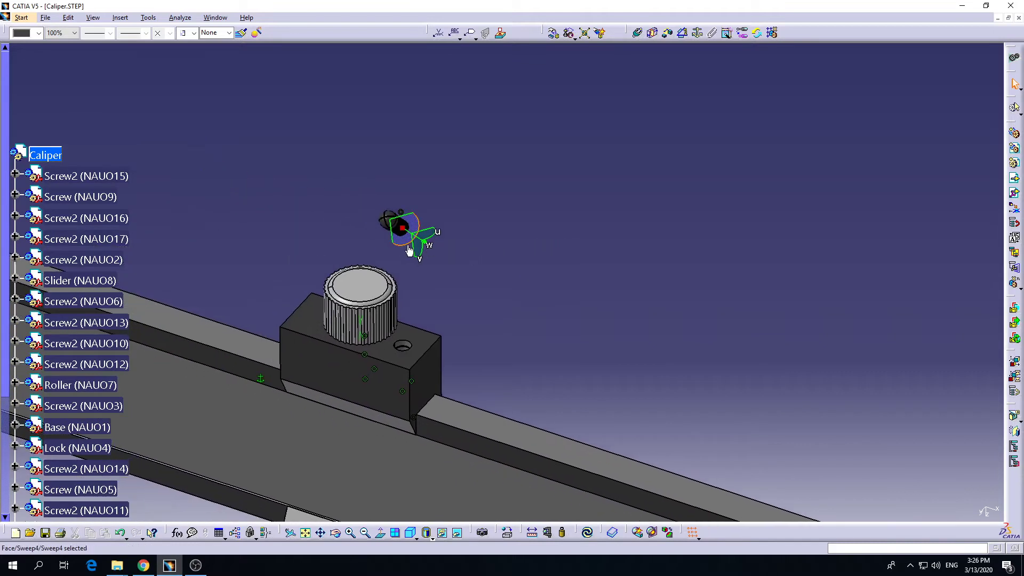
drag(408, 247, 421, 269)
click(586, 533)
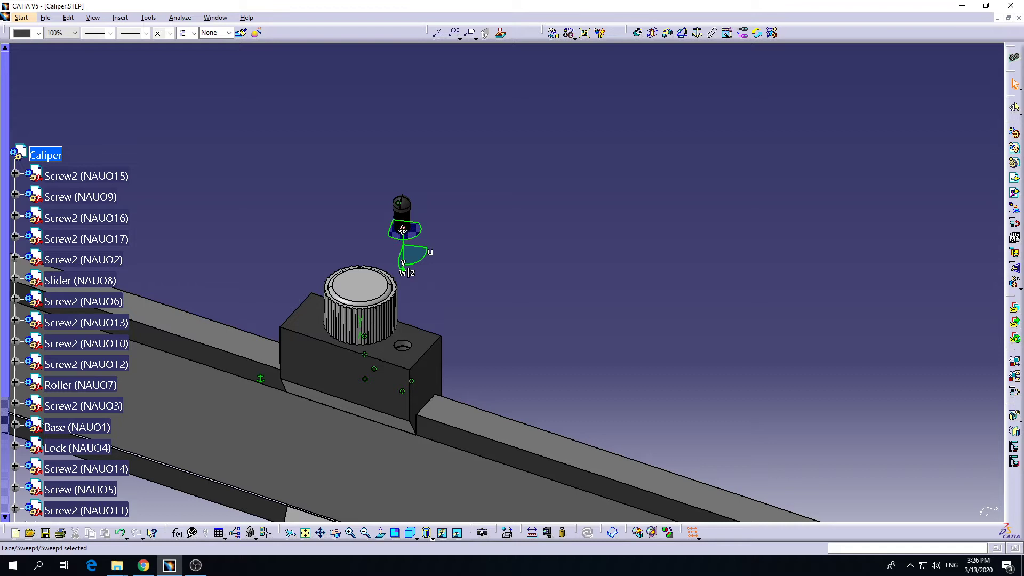
drag(403, 230, 563, 278)
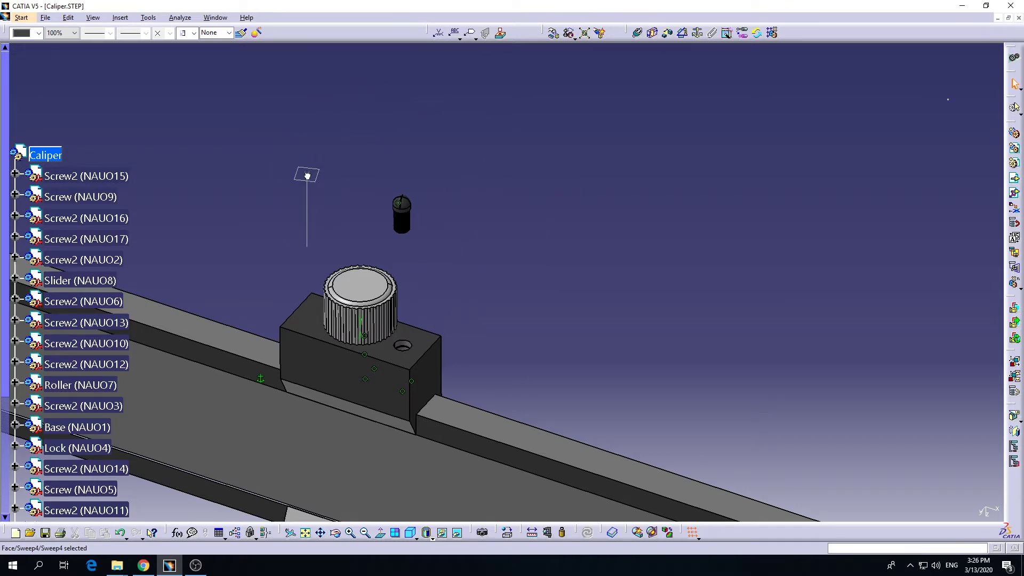
Step: Detach the compass from Screw2 (NAUO6), restore it to its default place and clear the selection
drag(307, 177, 312, 172)
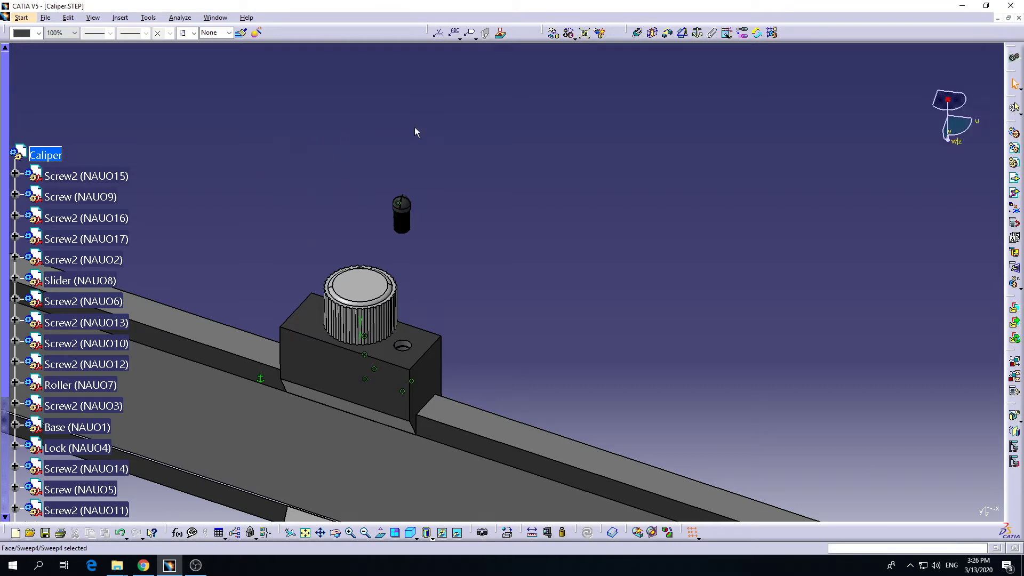
click(933, 81)
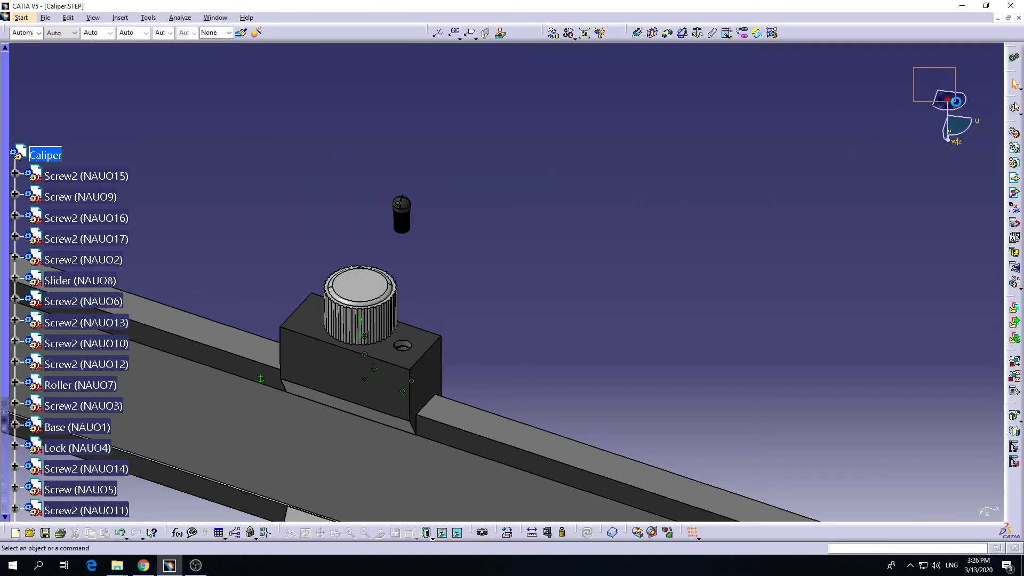
click(535, 291)
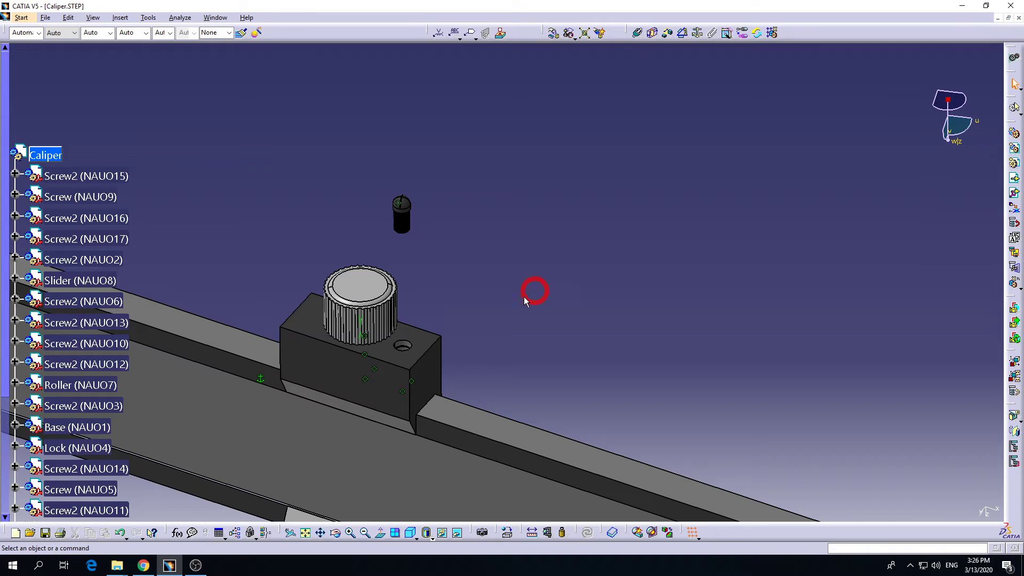
Step: Constrain the underside of Screw2 (NAUO6)'s head coincident with the Lock's upper face and update the assembly
middle_drag(465, 319, 525, 336)
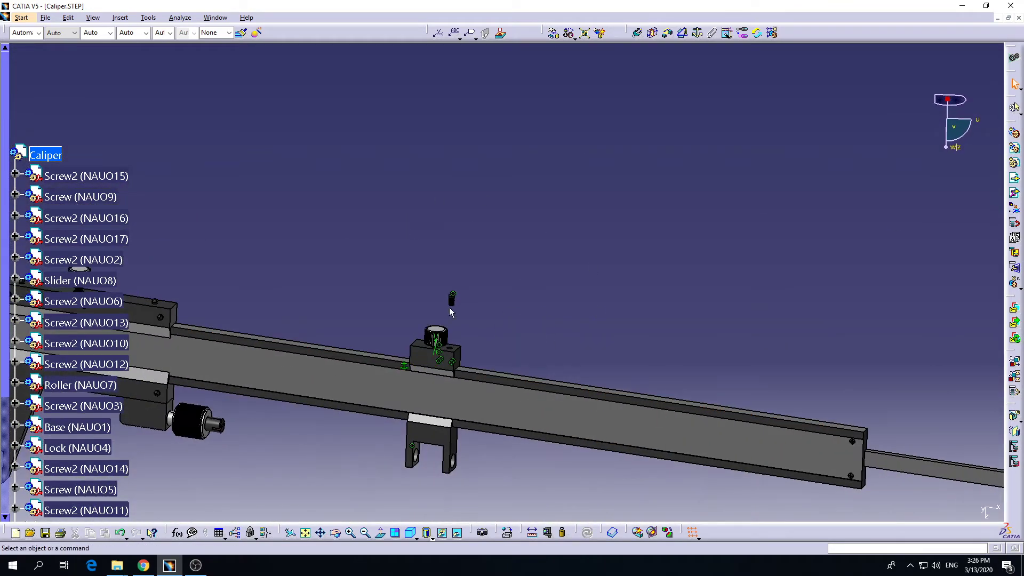
middle_drag(504, 263, 536, 250)
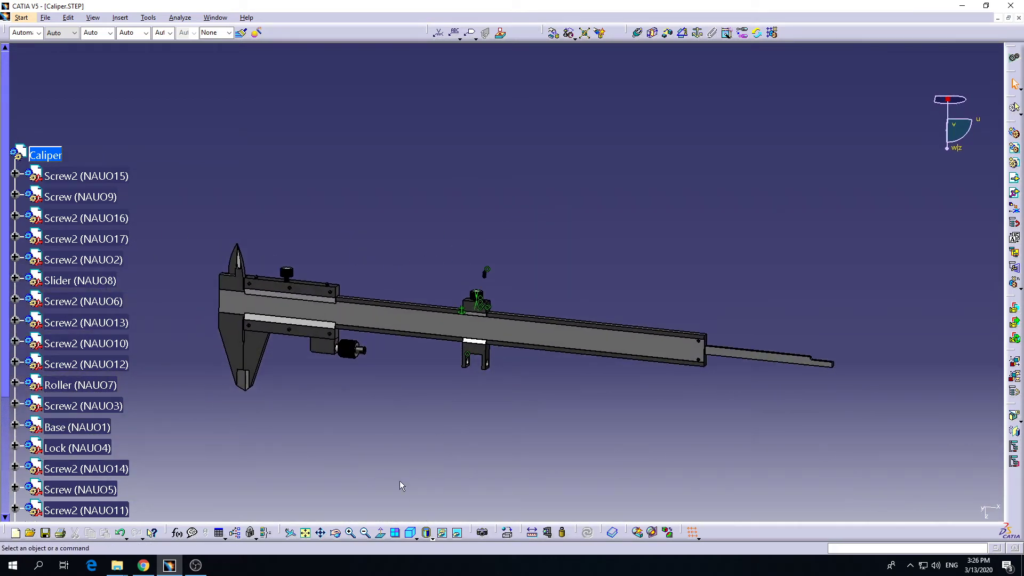
click(307, 535)
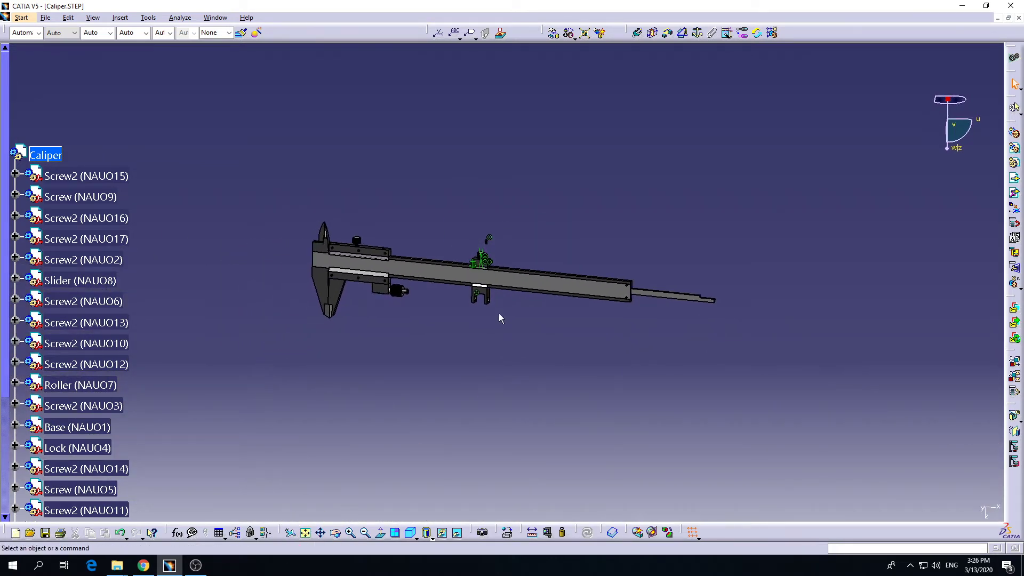
middle_drag(499, 313, 607, 126)
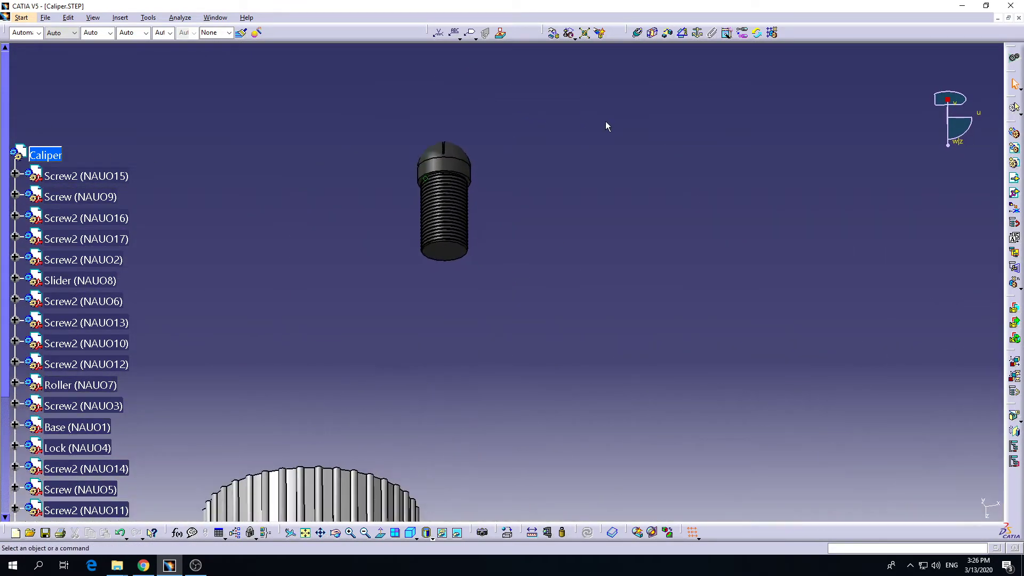
click(639, 34)
middle_drag(470, 185, 538, 176)
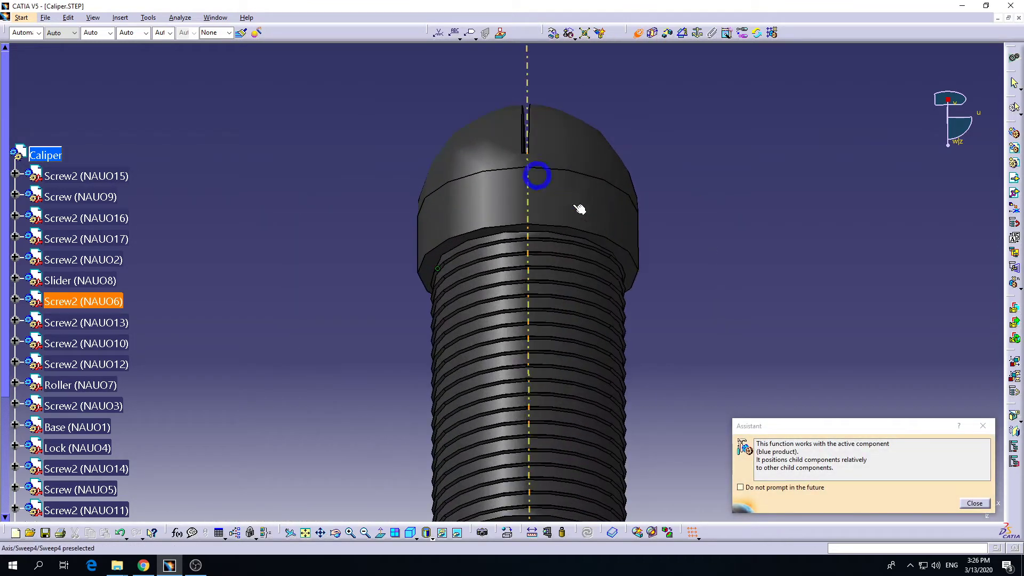
click(618, 253)
middle_drag(619, 253, 485, 354)
click(480, 355)
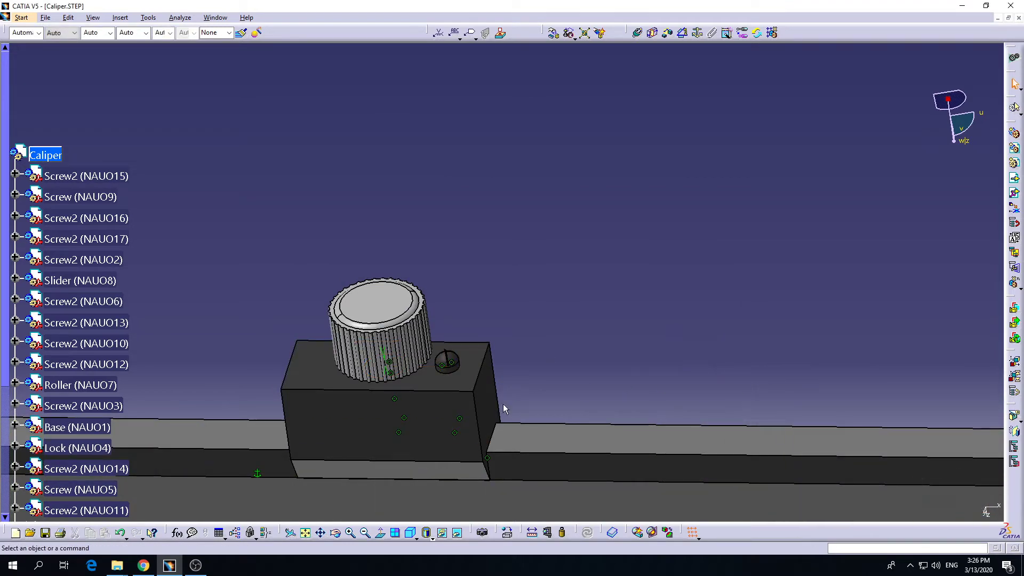
middle_drag(503, 407, 398, 335)
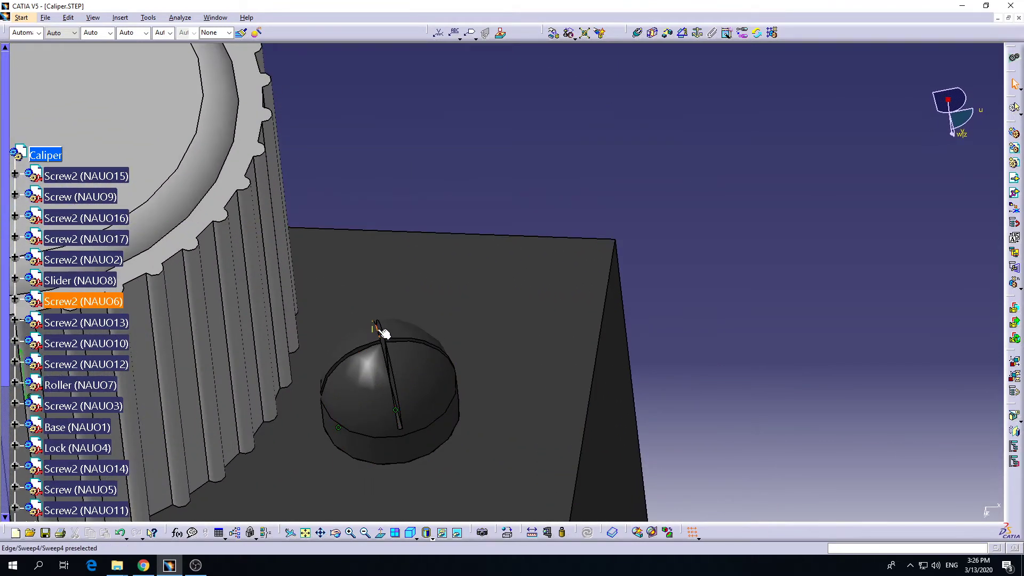
middle_drag(390, 379, 514, 277)
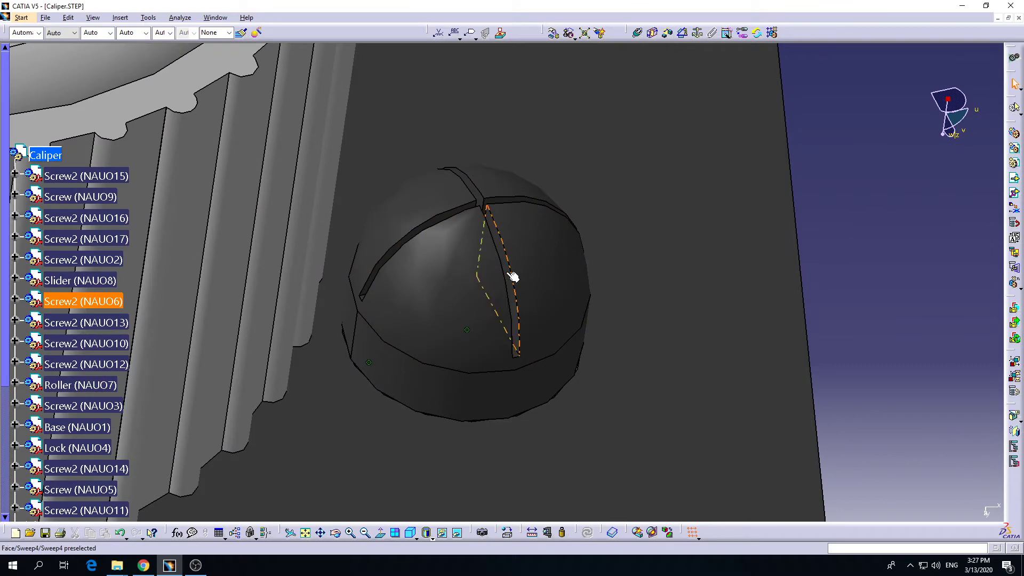
click(507, 272)
middle_drag(577, 258, 436, 264)
click(437, 300)
click(558, 240)
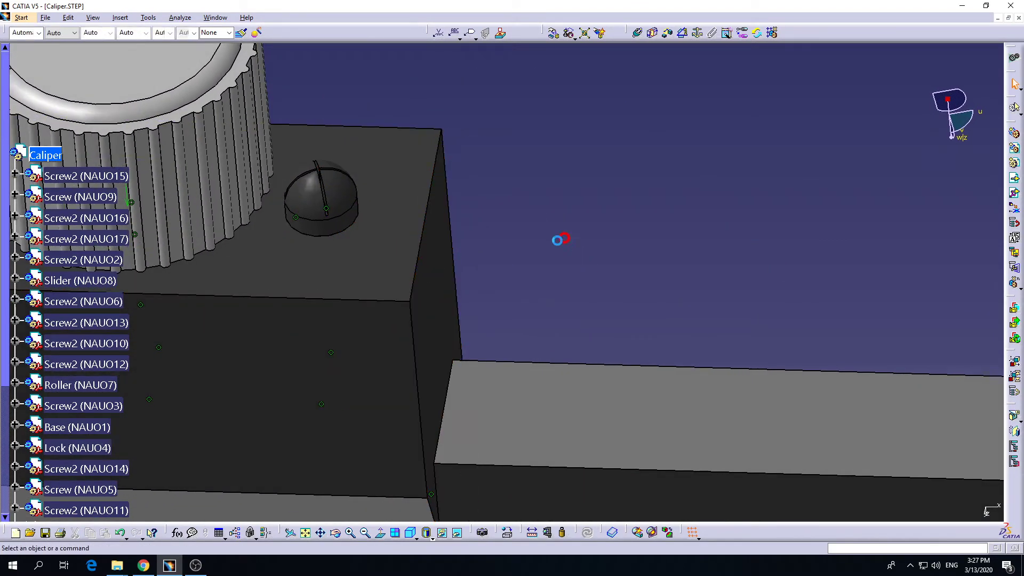
Step: Constrain the slot face in Screw2 (NAUO6)'s head to the Lock's end face with Parallelism, orientation Opposite
middle_drag(322, 247, 405, 250)
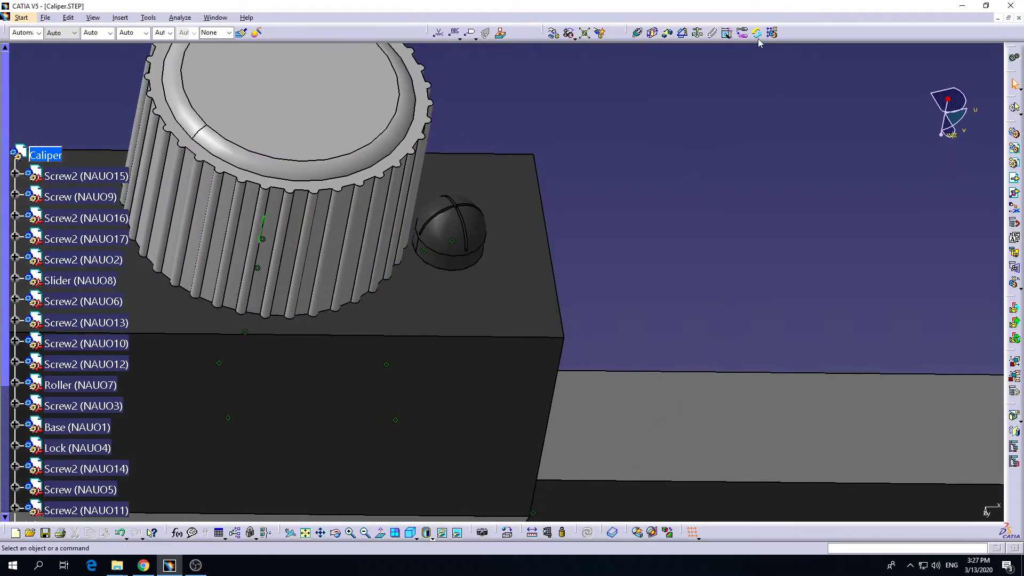
click(682, 35)
middle_drag(528, 265, 488, 184)
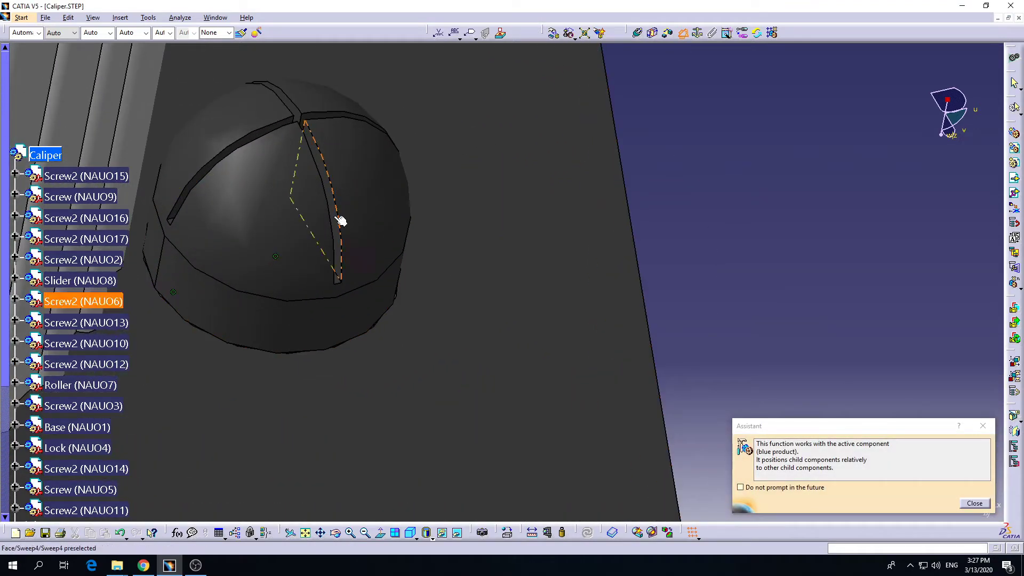
middle_drag(337, 219, 514, 249)
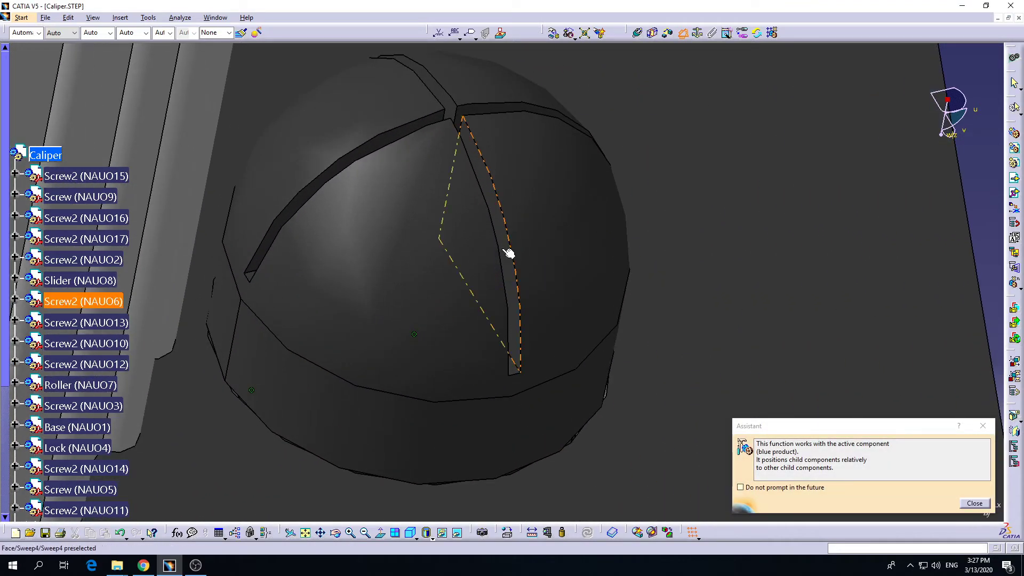
click(504, 249)
middle_drag(608, 258, 467, 258)
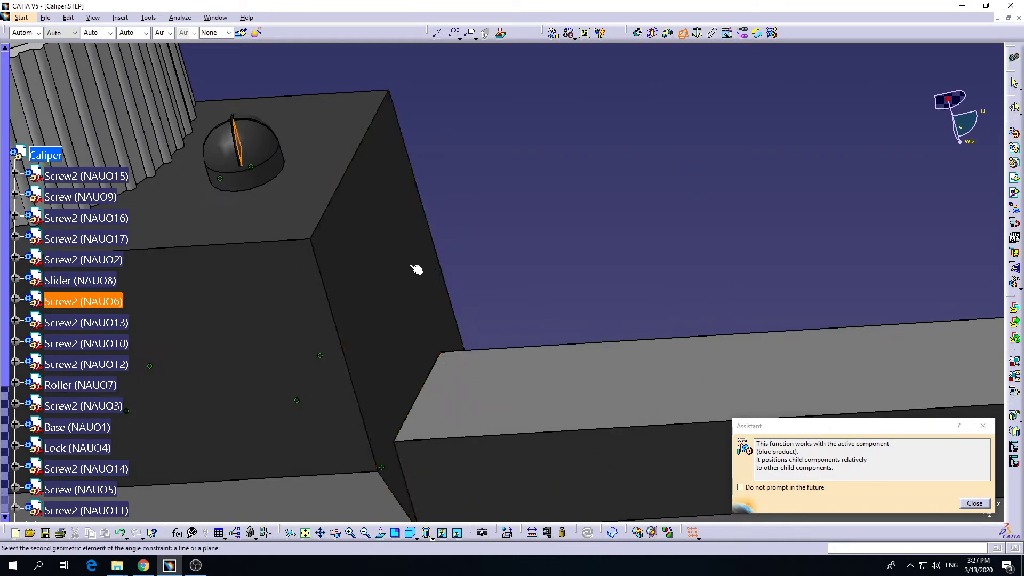
click(415, 270)
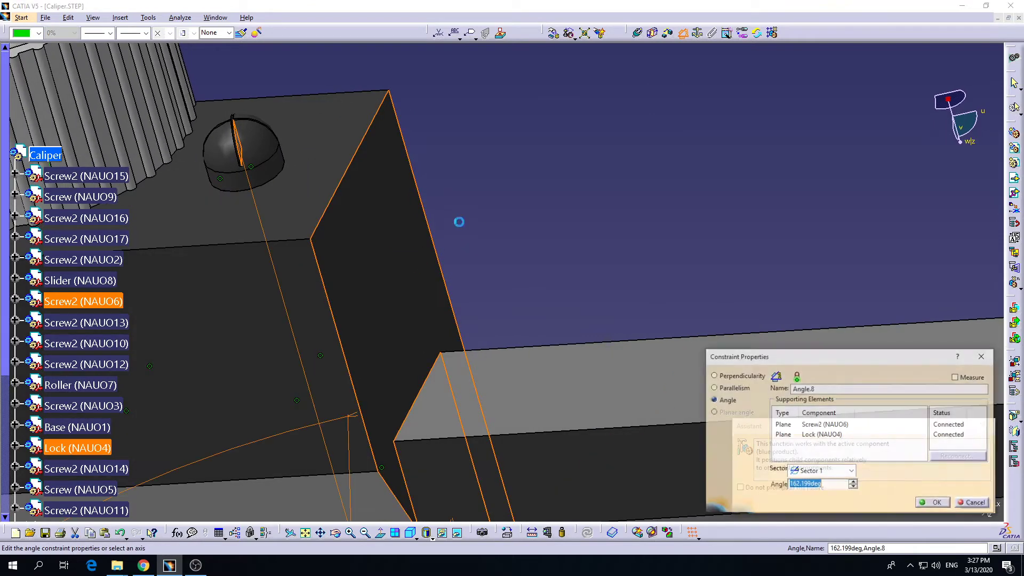
click(734, 388)
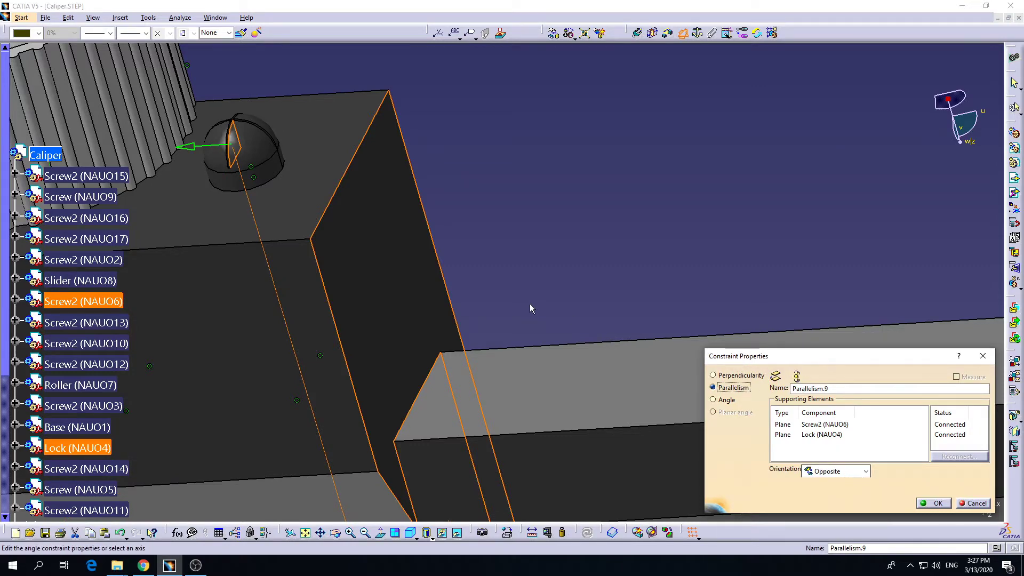
middle_drag(530, 305, 589, 303)
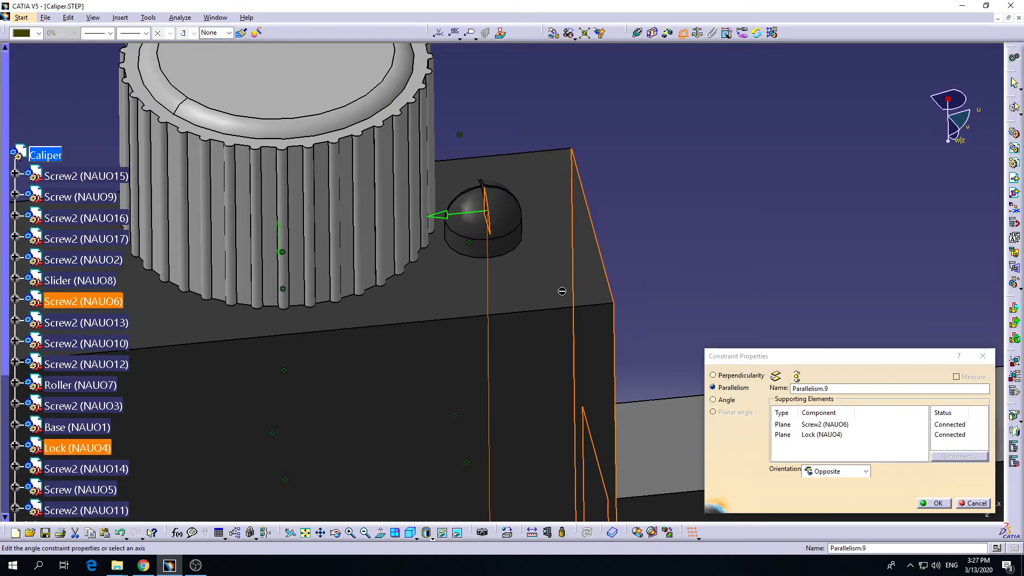
click(937, 503)
Step: Move the Lock with its screws along the X axis toward the Slider in several passes, and accept the manipulation
middle_drag(743, 231, 606, 256)
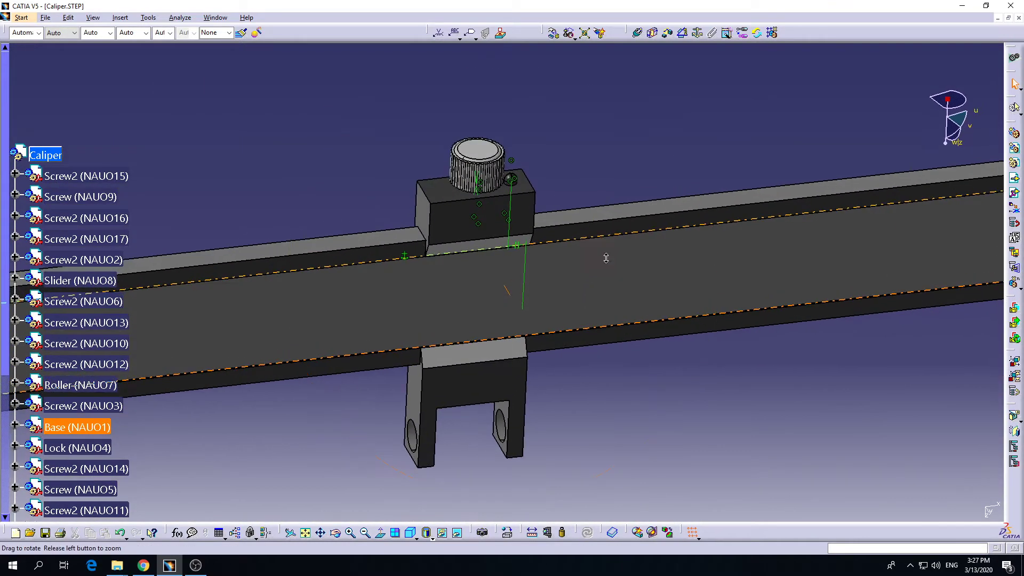
click(555, 34)
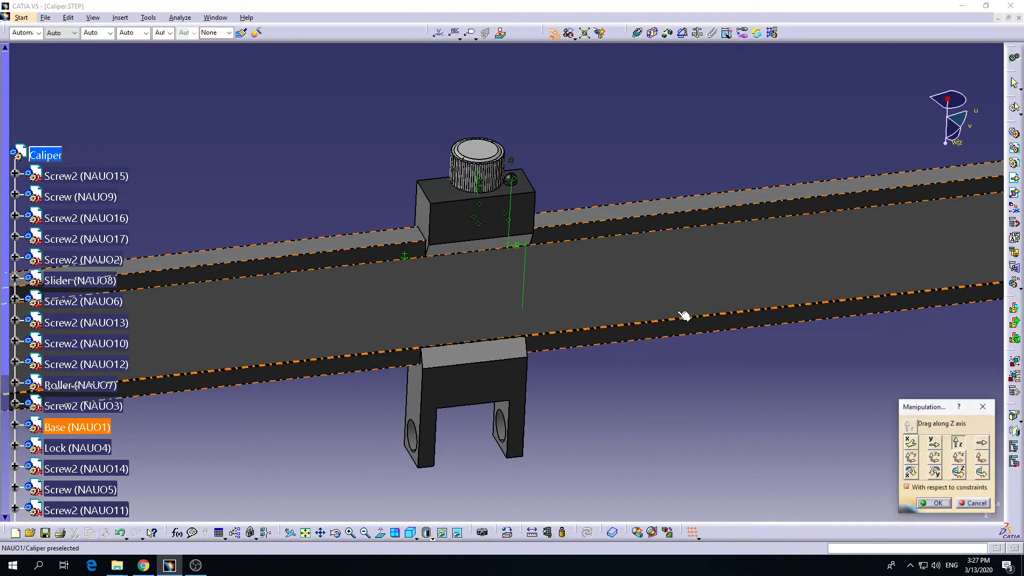
click(911, 444)
drag(487, 222, 521, 287)
middle_drag(522, 287, 588, 356)
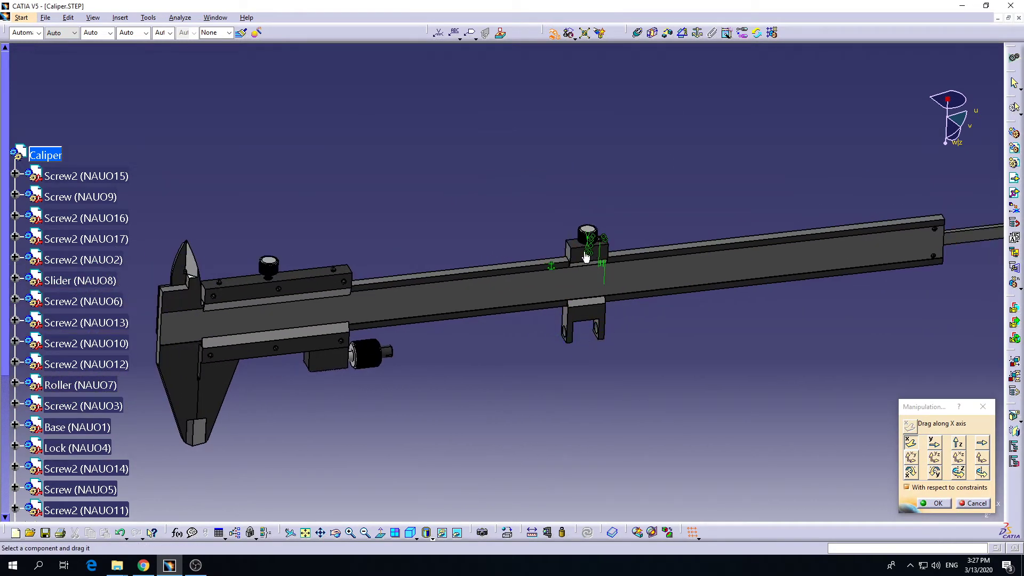
drag(585, 257, 482, 341)
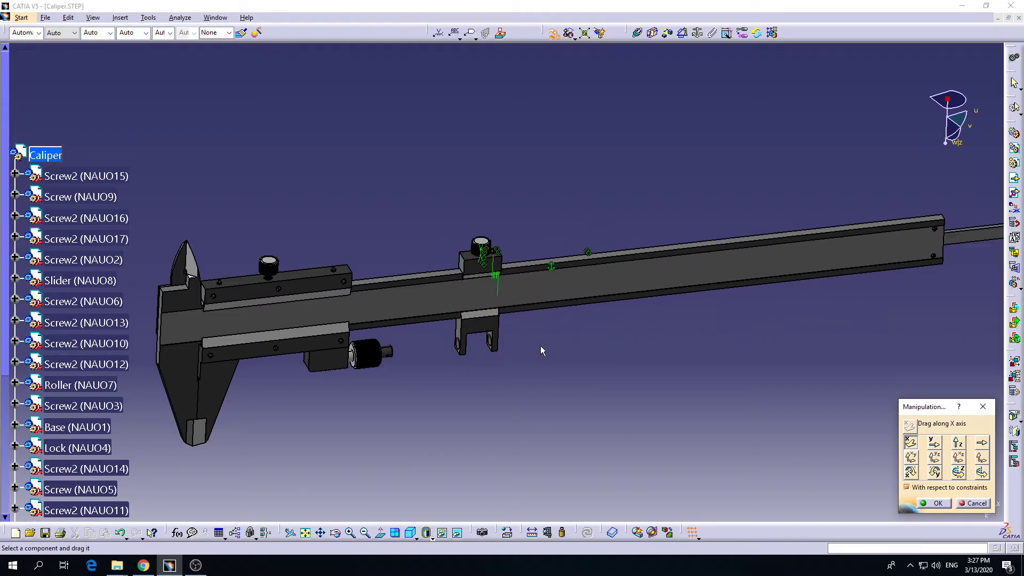
drag(472, 276, 462, 275)
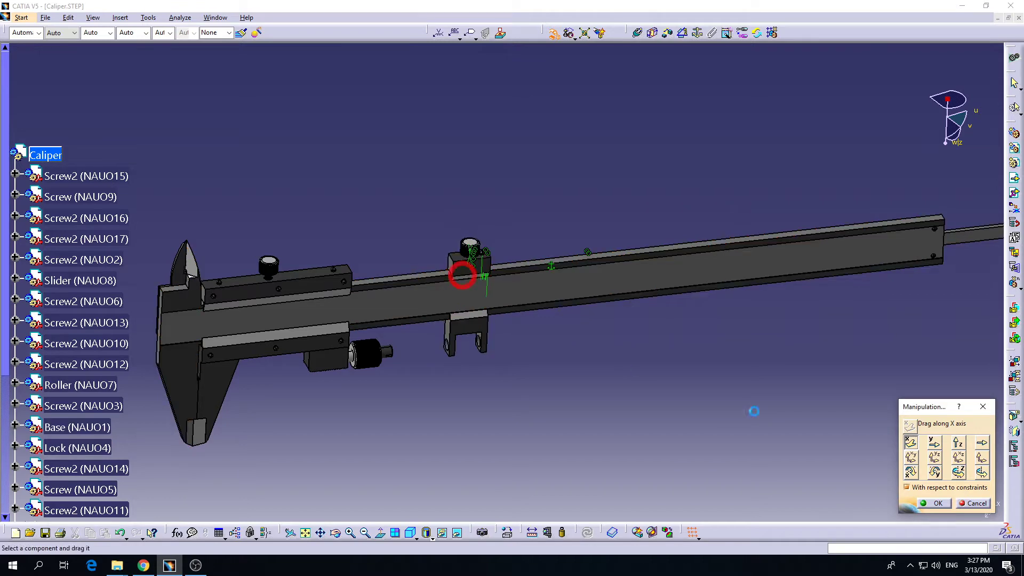
click(939, 503)
Step: Constrain the axis of the Roller's slotted shaft coincident with the axis of the hole in the Lock's fork
middle_drag(478, 354, 555, 266)
scroll(181, 315, down, 3)
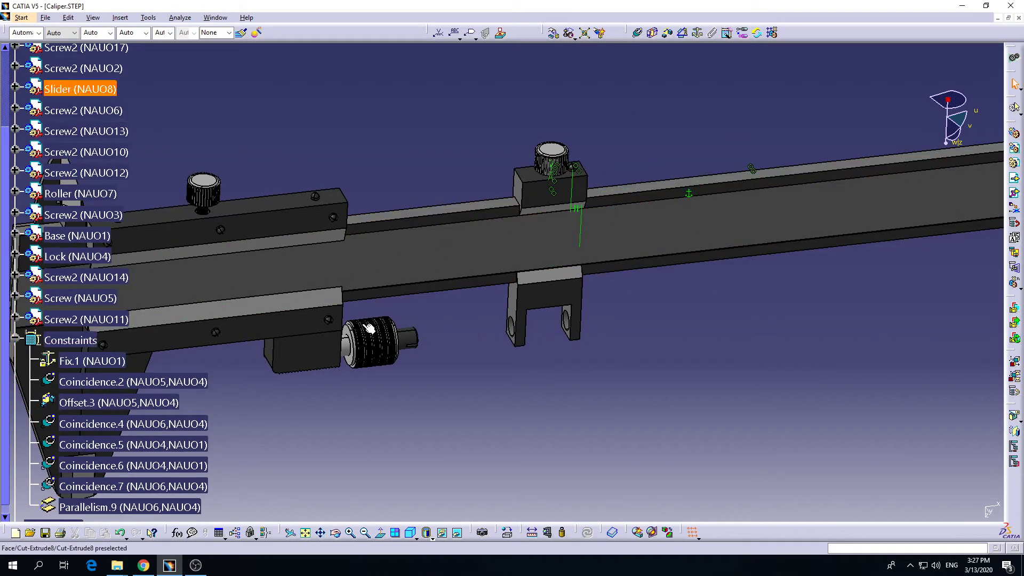
middle_drag(475, 336, 548, 335)
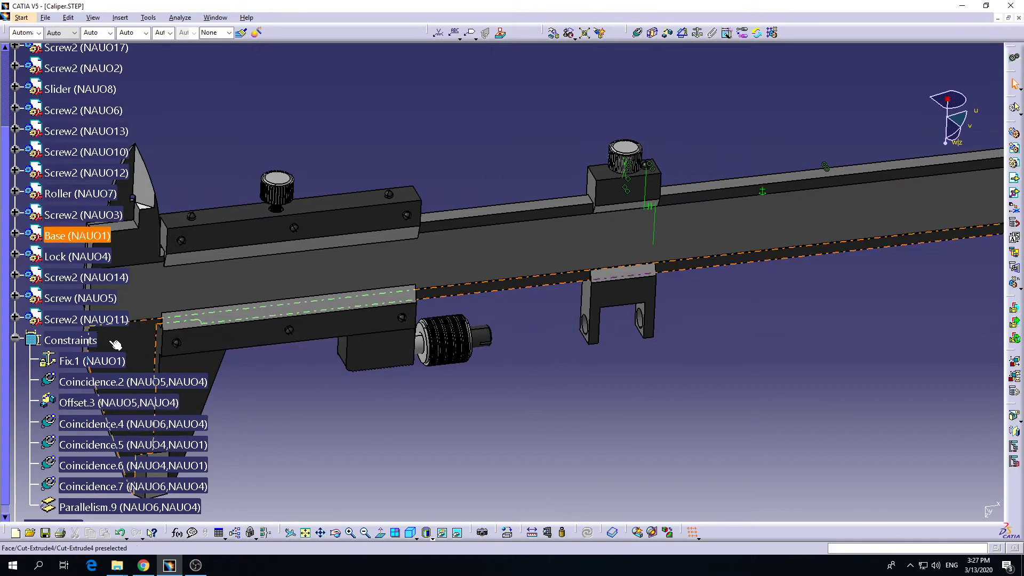
middle_drag(501, 379, 525, 266)
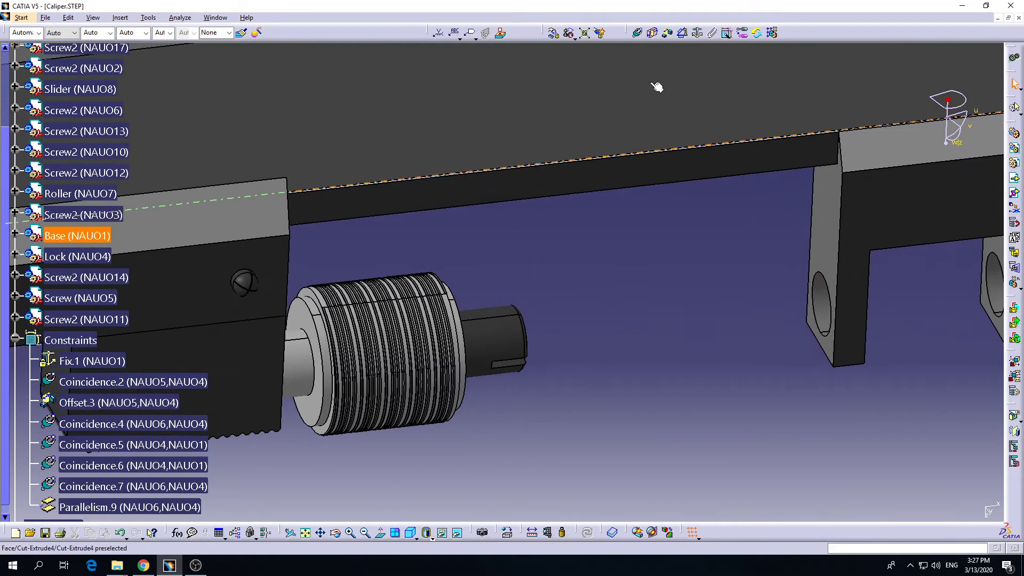
click(638, 34)
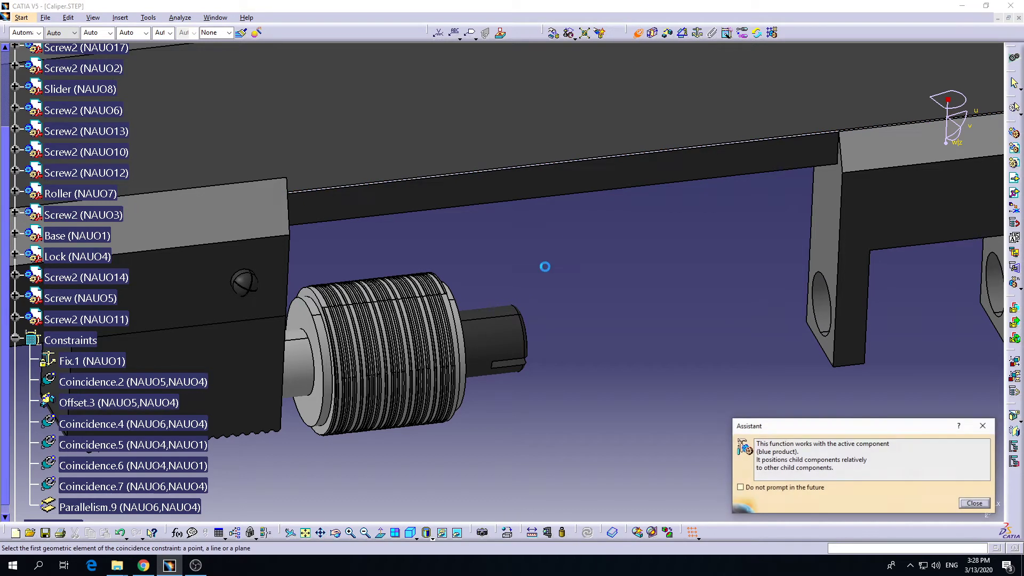
click(505, 344)
middle_drag(737, 322, 452, 331)
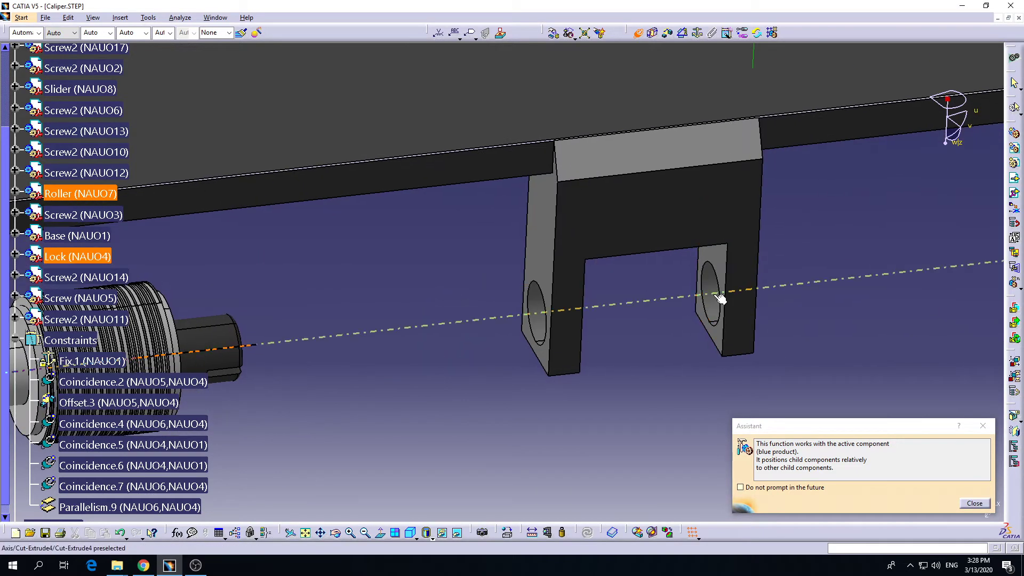
click(720, 299)
click(345, 376)
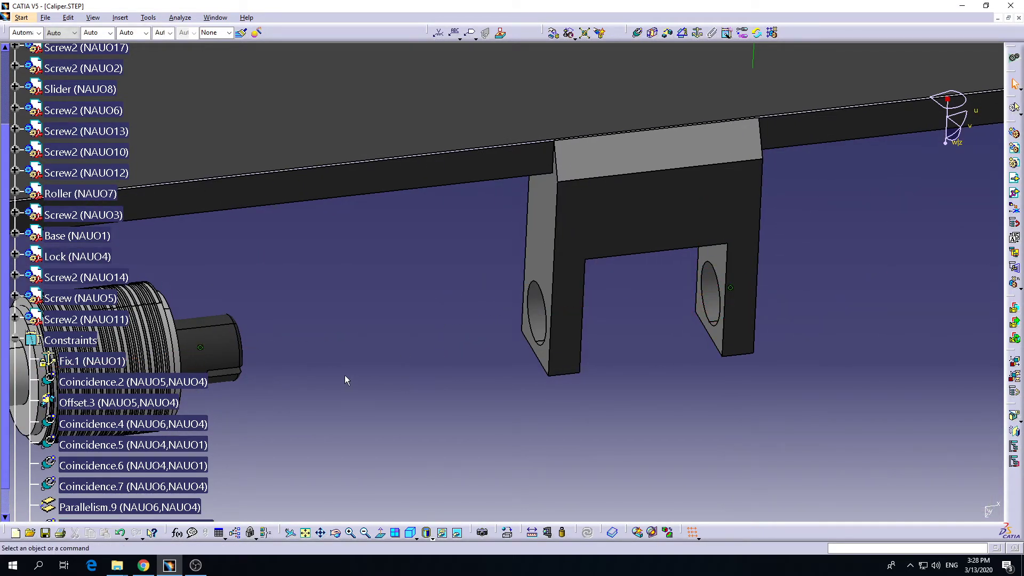
middle_drag(345, 375, 536, 395)
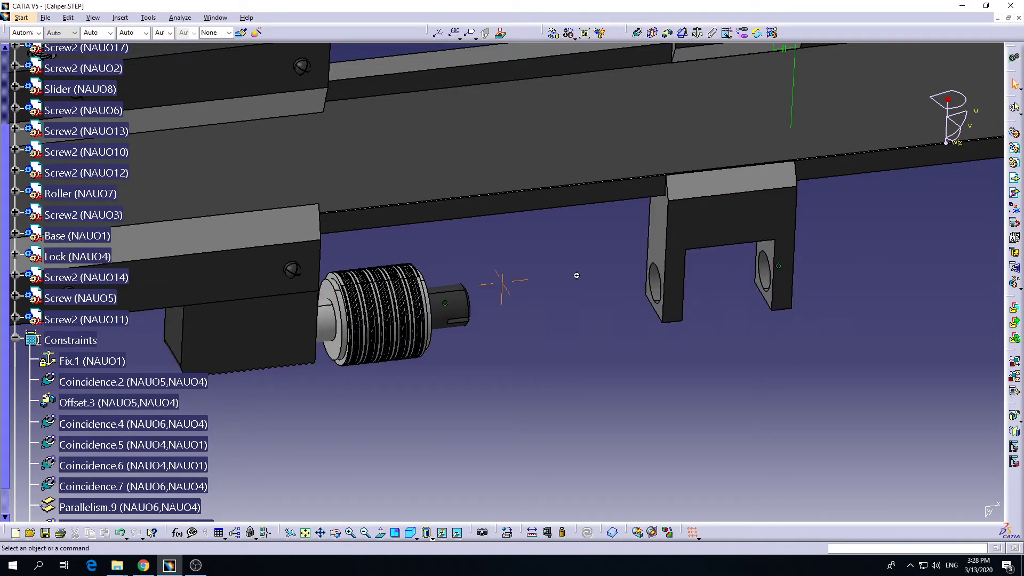
Step: Constrain the Roller's flat end face coincident with the inner side face of the Lock's fork, orientation Opposite
mouse_move(576, 275)
middle_down()
mouse_move(602, 293)
mouse_move(534, 313)
mouse_move(338, 258)
mouse_move(497, 279)
mouse_move(451, 269)
mouse_move(472, 297)
mouse_move(515, 286)
middle_up()
click(638, 34)
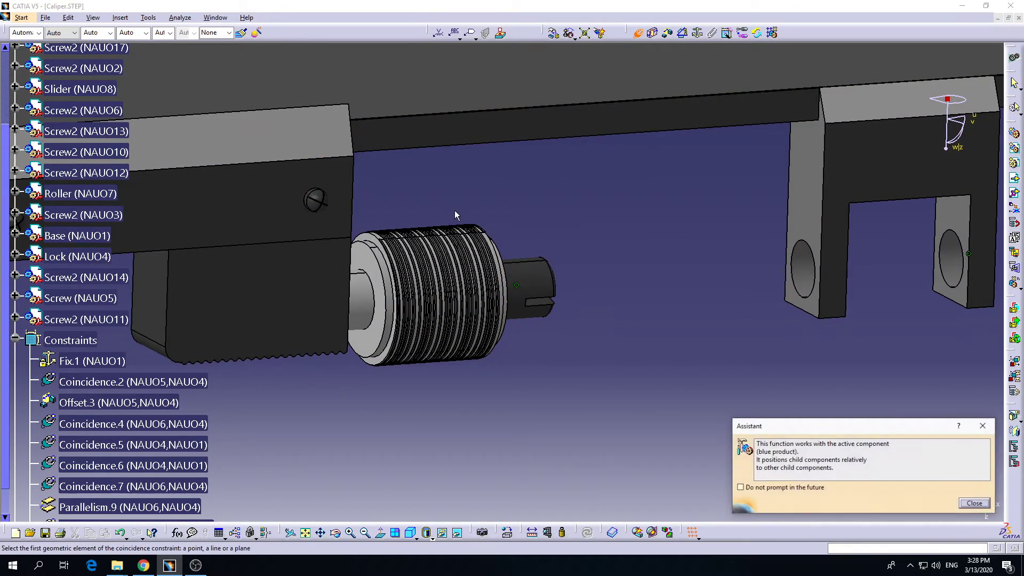
click(372, 269)
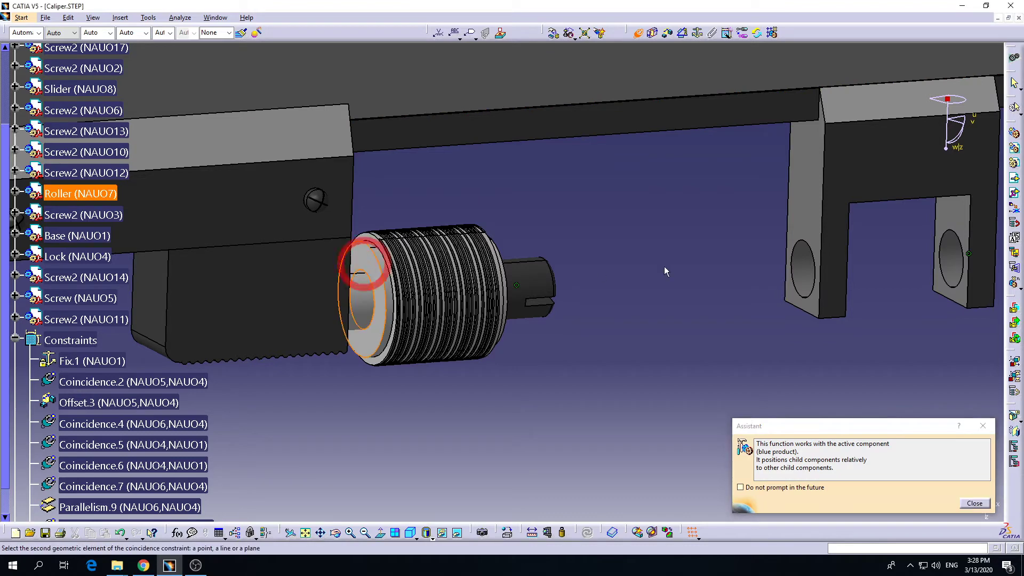
middle_drag(717, 260, 496, 284)
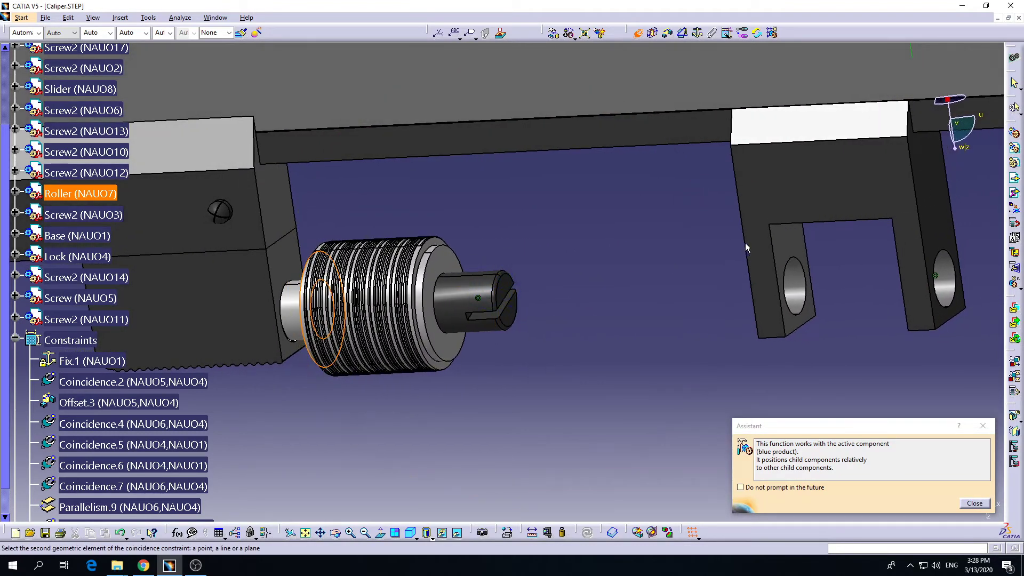
click(782, 243)
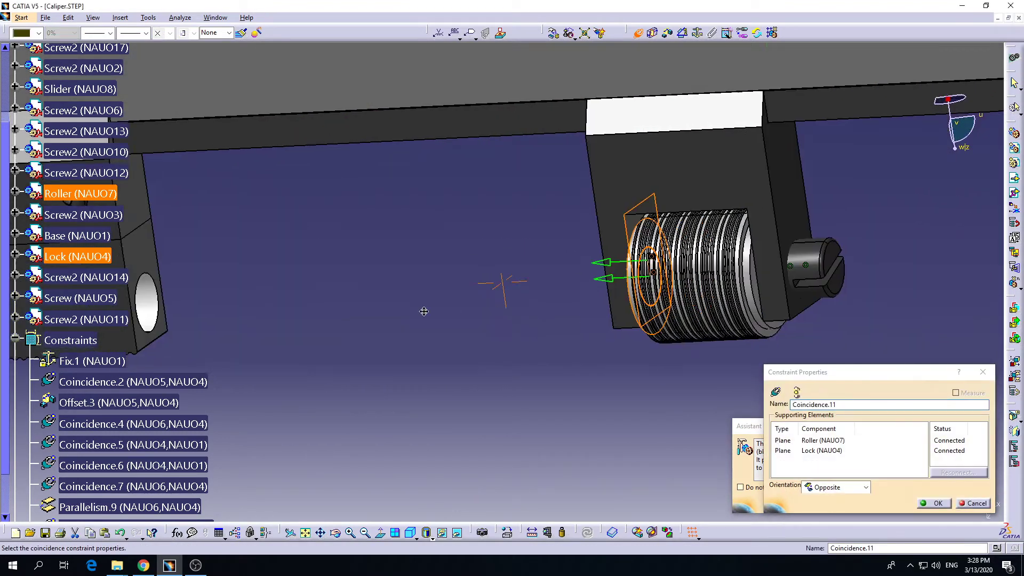
click(934, 503)
Step: Constrain the axis of the knurled Screw (NAUO9) coincident with the axis of its hole in the Slider's upper face
middle_drag(439, 286, 571, 310)
middle_drag(405, 237, 622, 319)
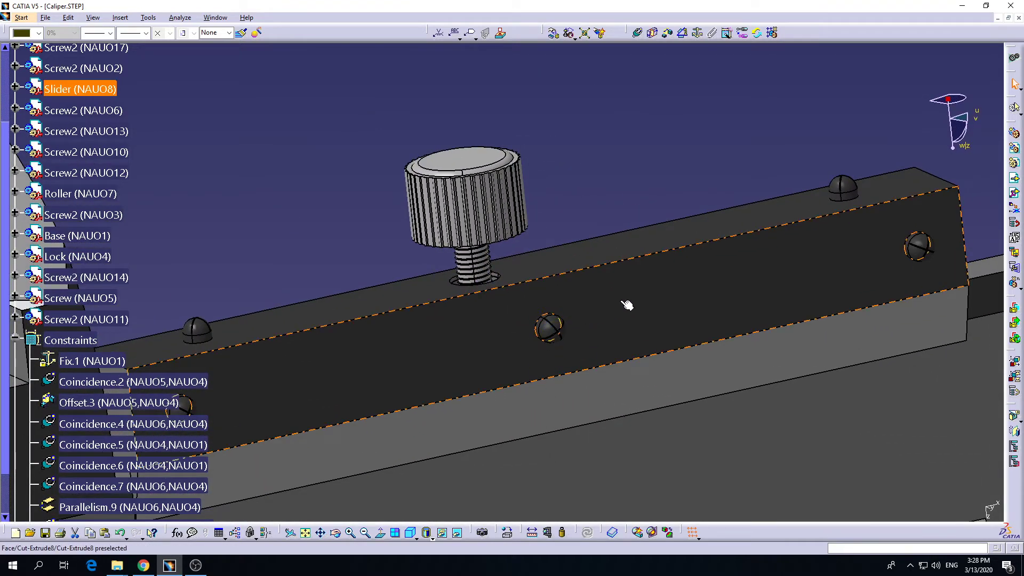
click(639, 33)
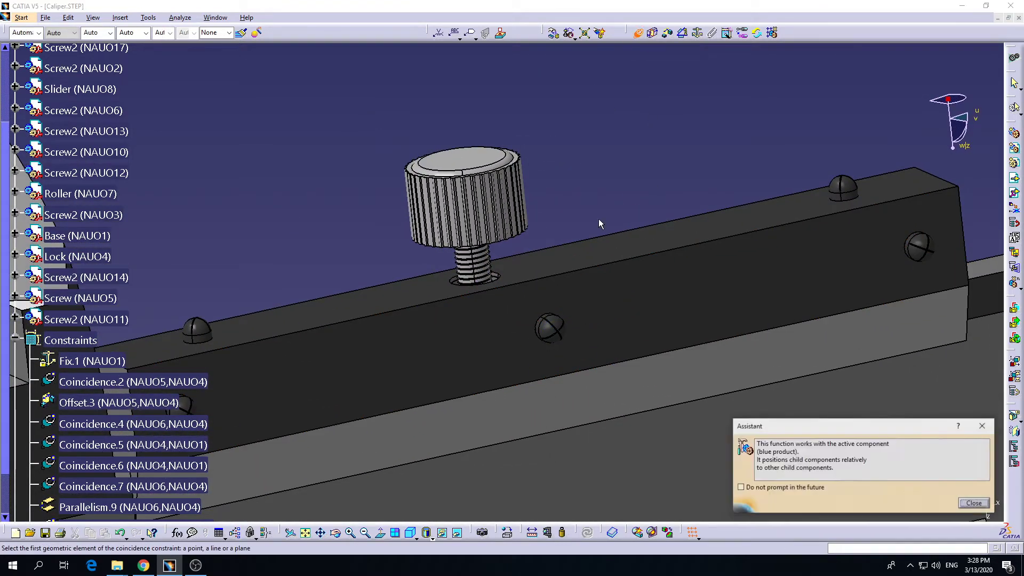
middle_drag(582, 230, 510, 188)
middle_drag(392, 324, 617, 217)
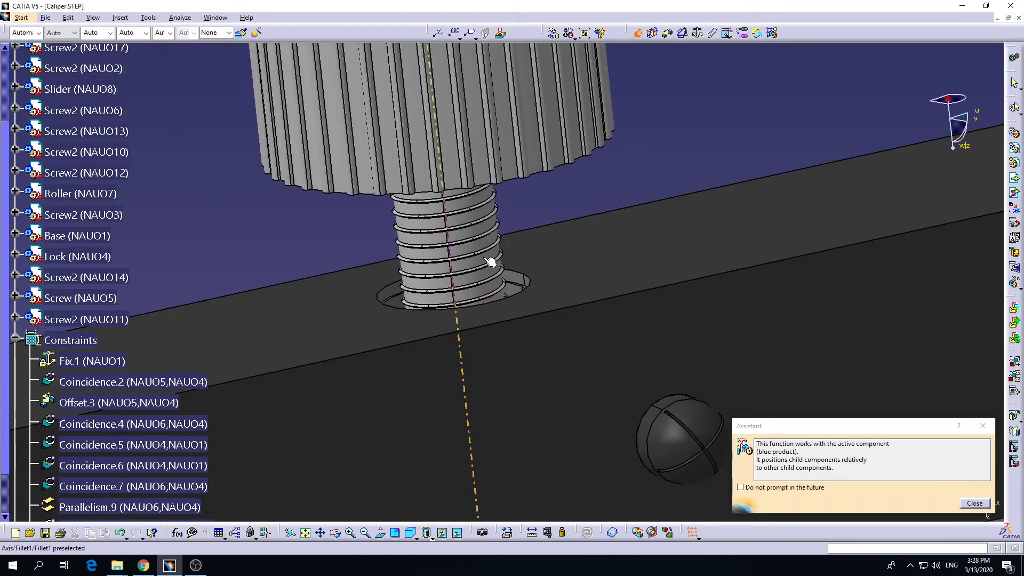
ctrl+middle_drag(507, 291, 512, 191)
click(519, 192)
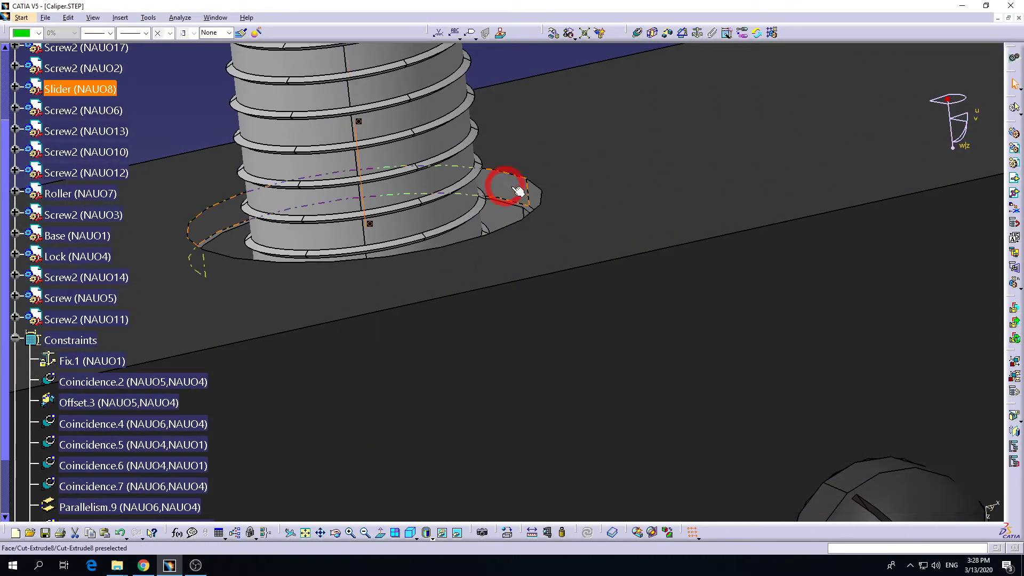
ctrl+middle_drag(516, 140, 512, 248)
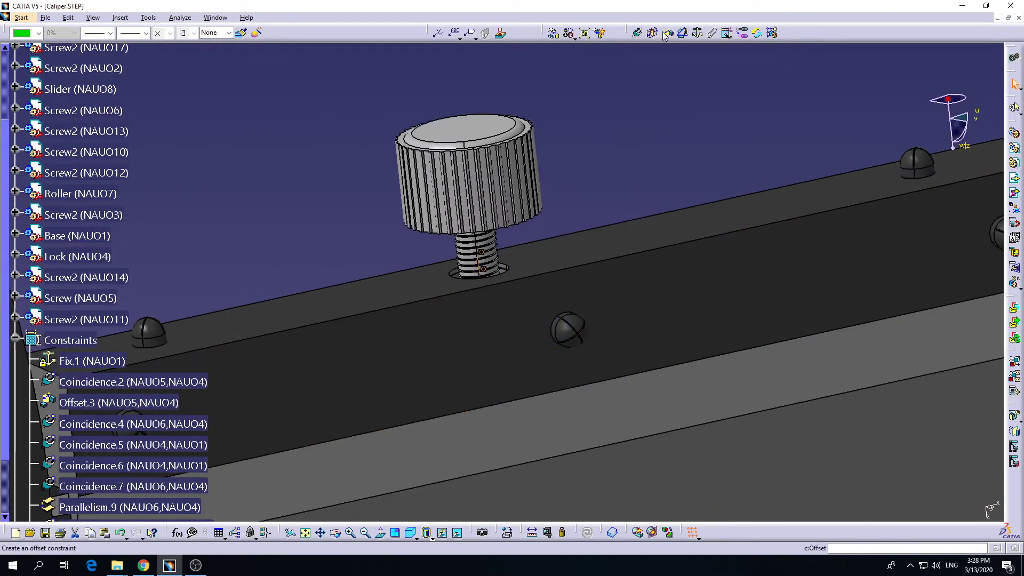
Step: Add an offset constraint of 1 mm between the underside of Screw (NAUO9)'s head and the Slider's upper face, orientation Opposite
click(665, 33)
middle_drag(572, 331, 553, 252)
middle_drag(534, 173, 556, 299)
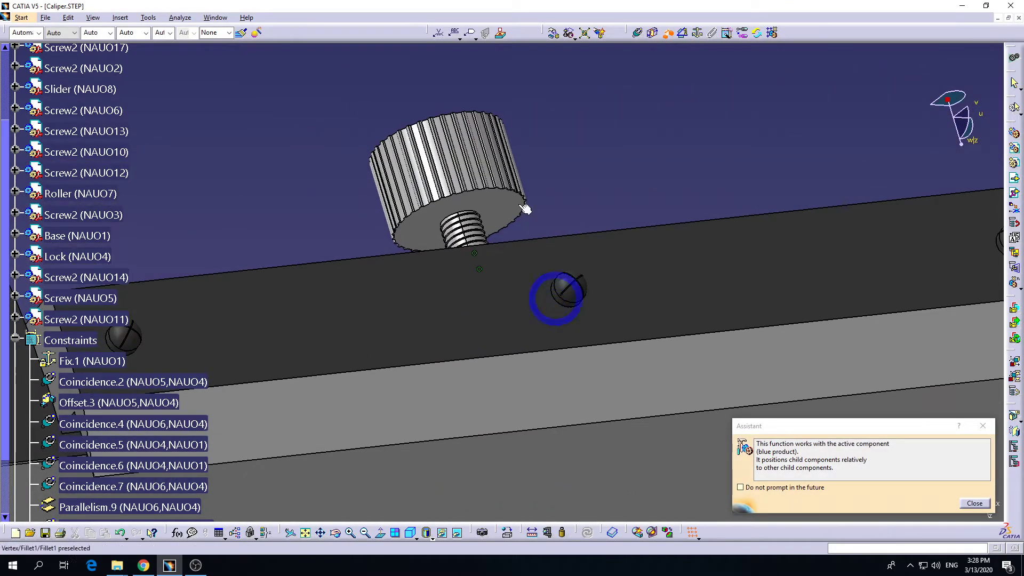
click(510, 212)
middle_drag(510, 212, 507, 258)
click(499, 313)
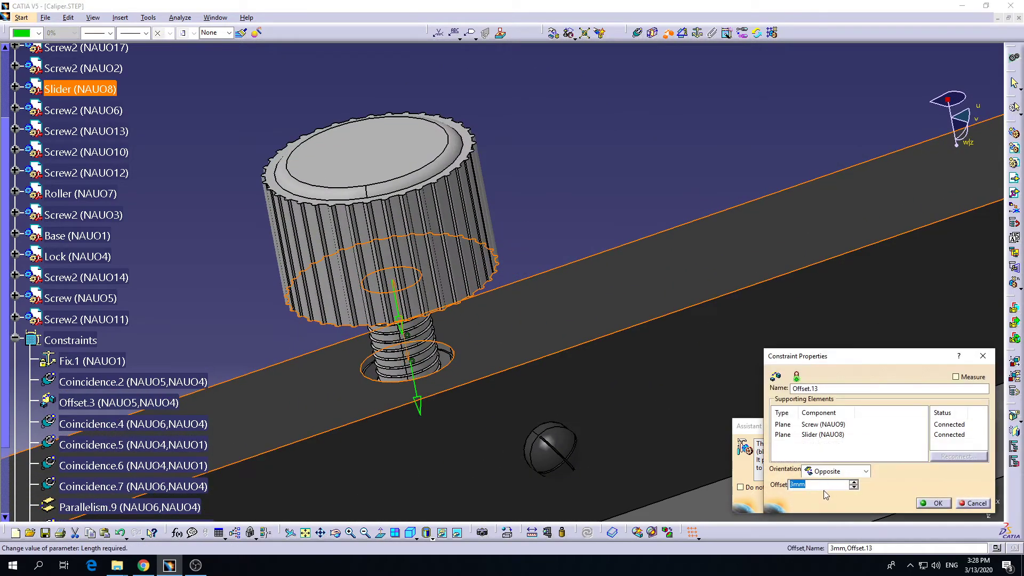
text(1)
key(Return)
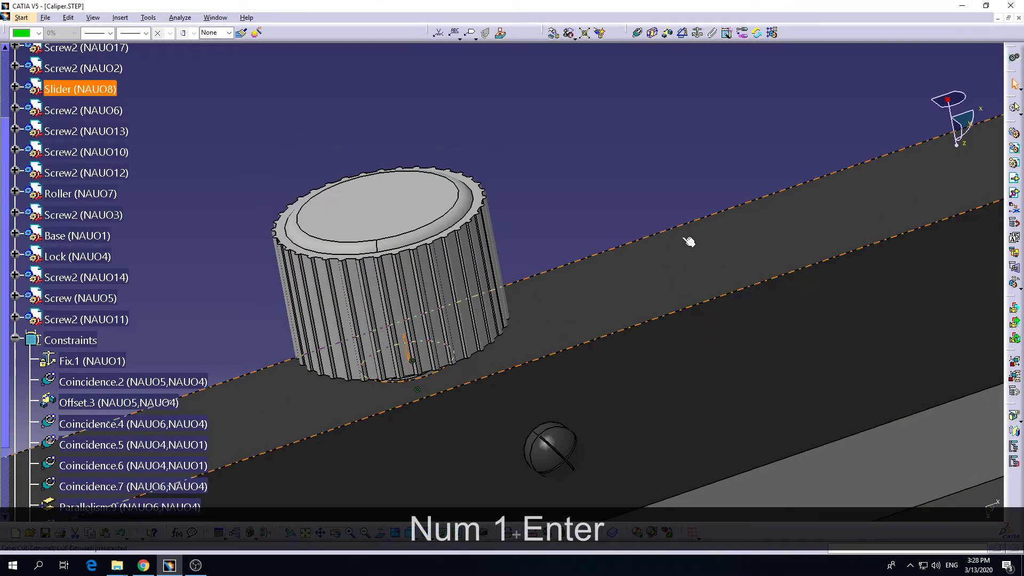
click(628, 176)
Step: Move Screw2 (NAUO10) along the Z axis up out of its hole in the Slider and accept the manipulation
middle_drag(585, 218, 602, 7)
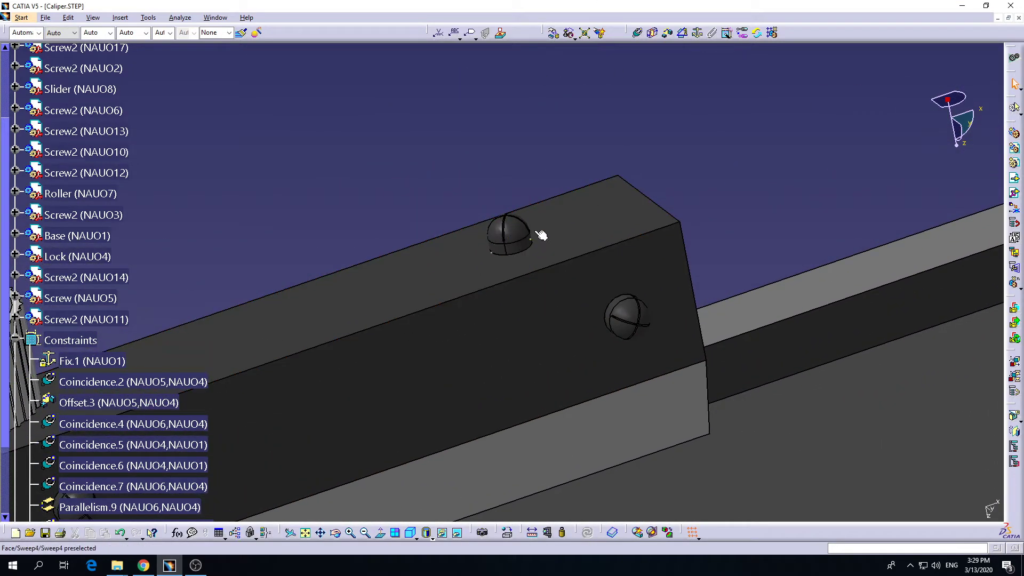
click(554, 33)
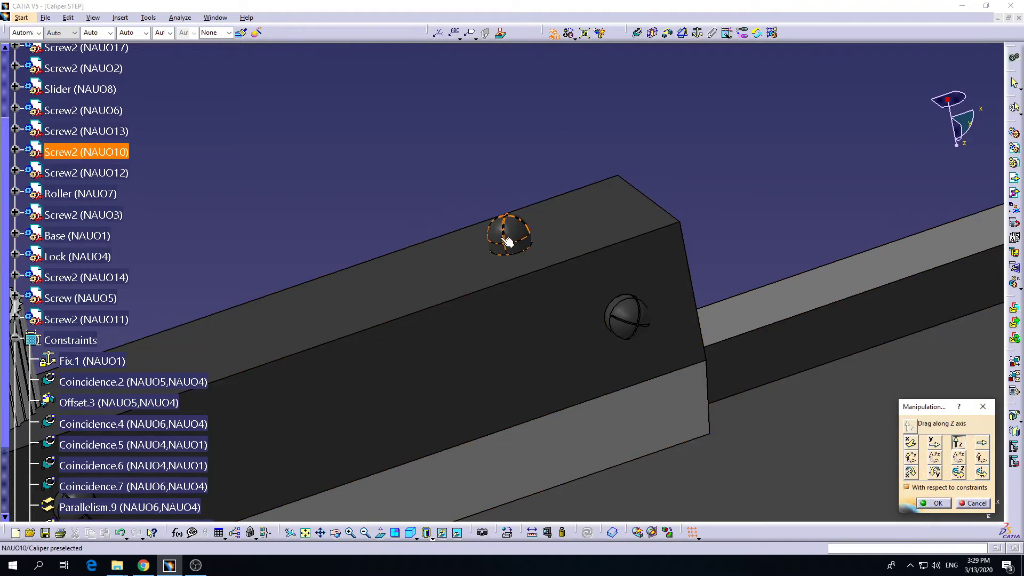
drag(508, 233, 480, 148)
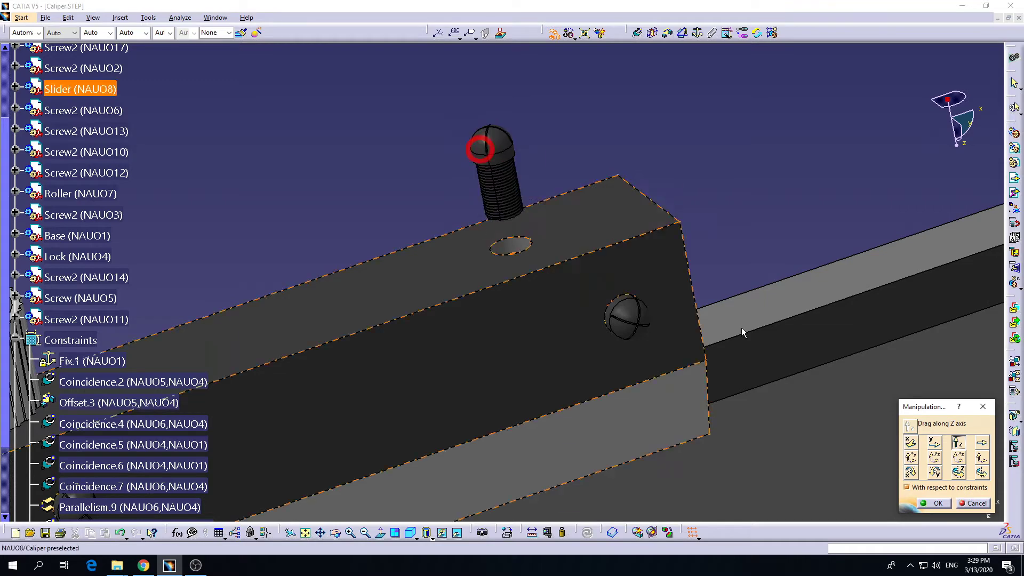
click(936, 503)
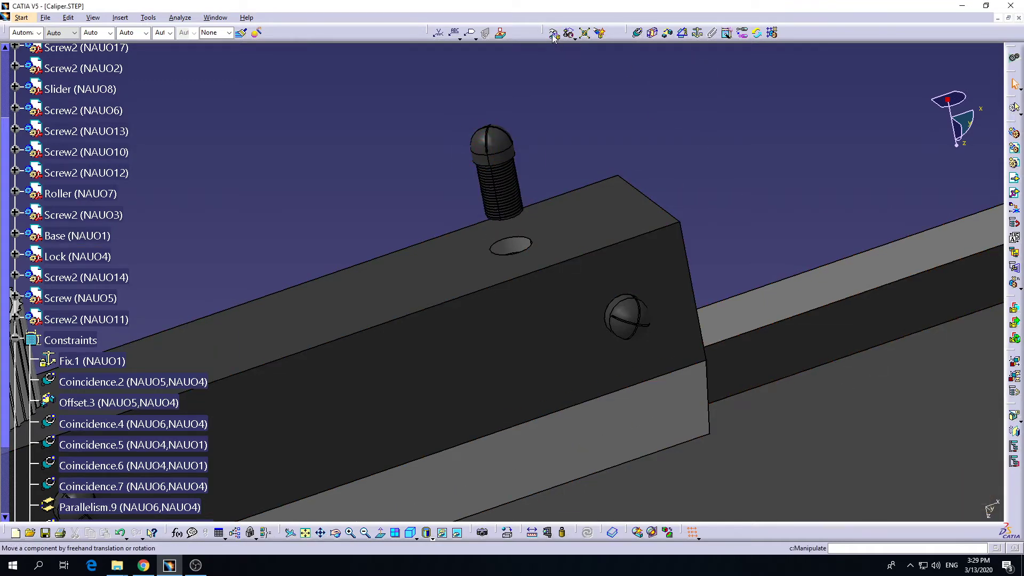
Step: Constrain the axis of Screw2 (NAUO10) coincident with the axis of its hole near the end of the Slider
click(635, 34)
middle_drag(494, 237, 521, 217)
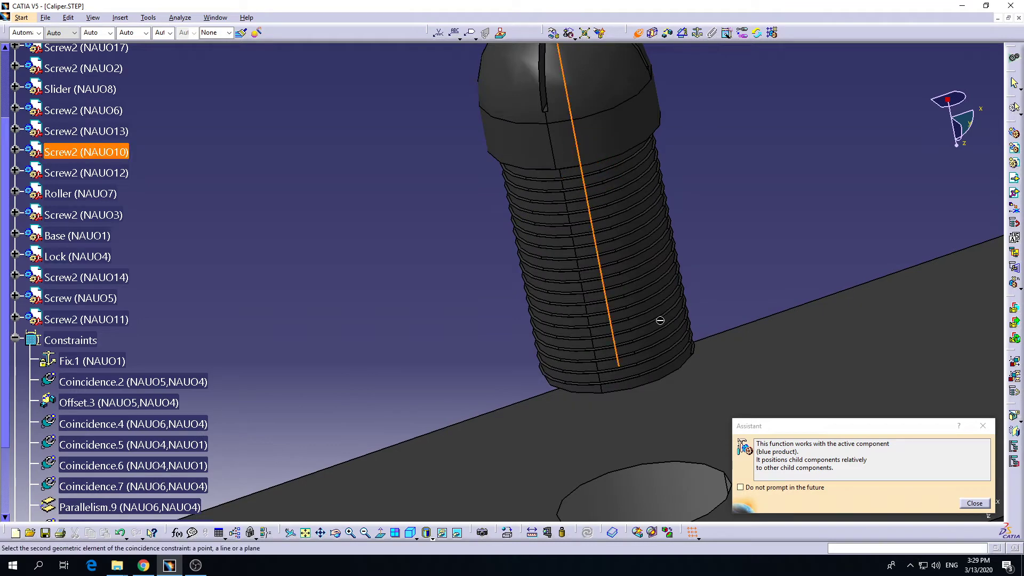
middle_drag(660, 320, 567, 297)
click(542, 266)
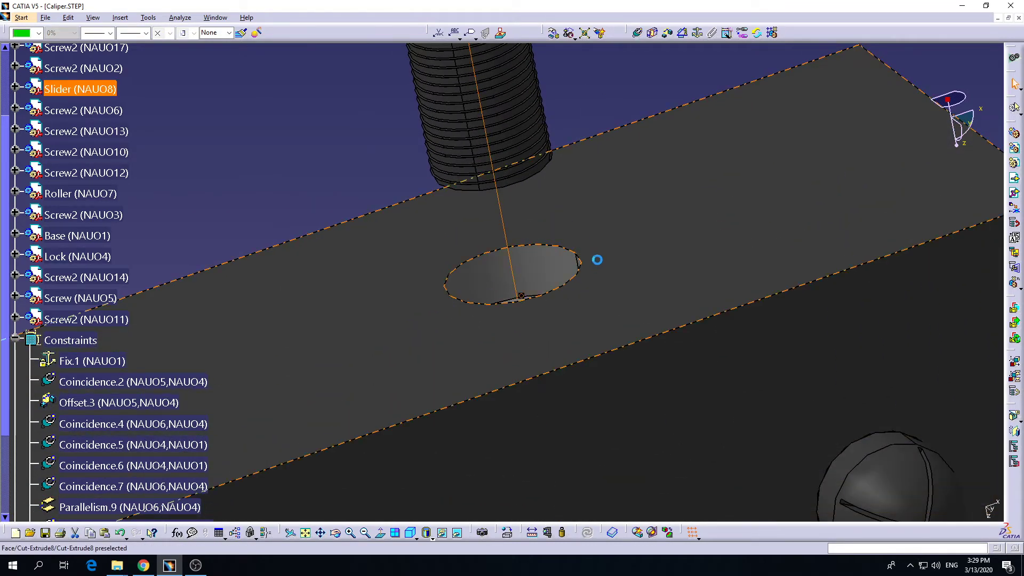
middle_drag(559, 125, 600, 263)
Step: Constrain the underside of Screw2 (NAUO10)'s head coincident with the Slider's upper face, orientation Opposite
scroll(581, 361, down, 1)
click(638, 33)
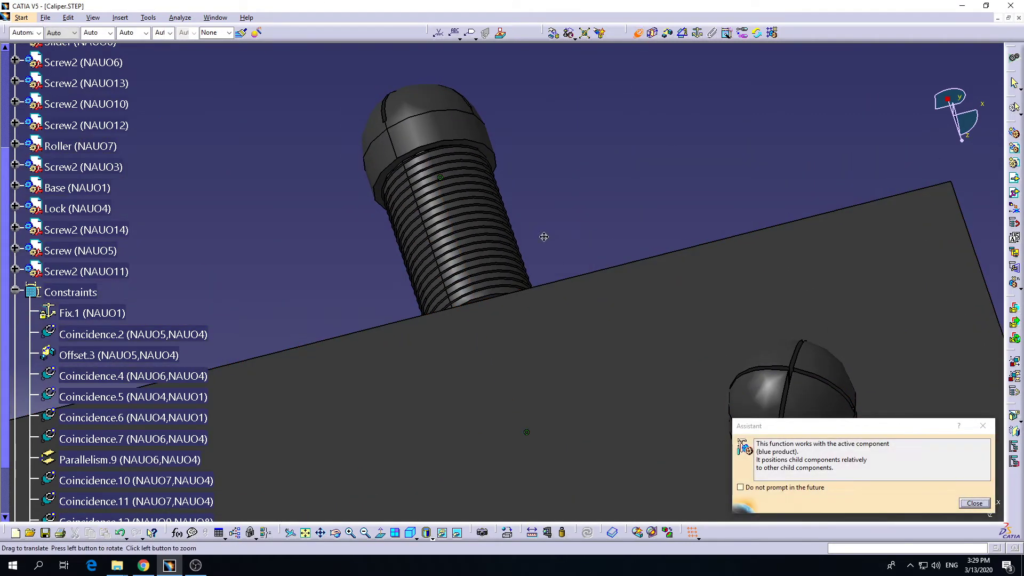
middle_drag(544, 238, 552, 211)
click(595, 215)
middle_drag(587, 296, 558, 453)
click(559, 454)
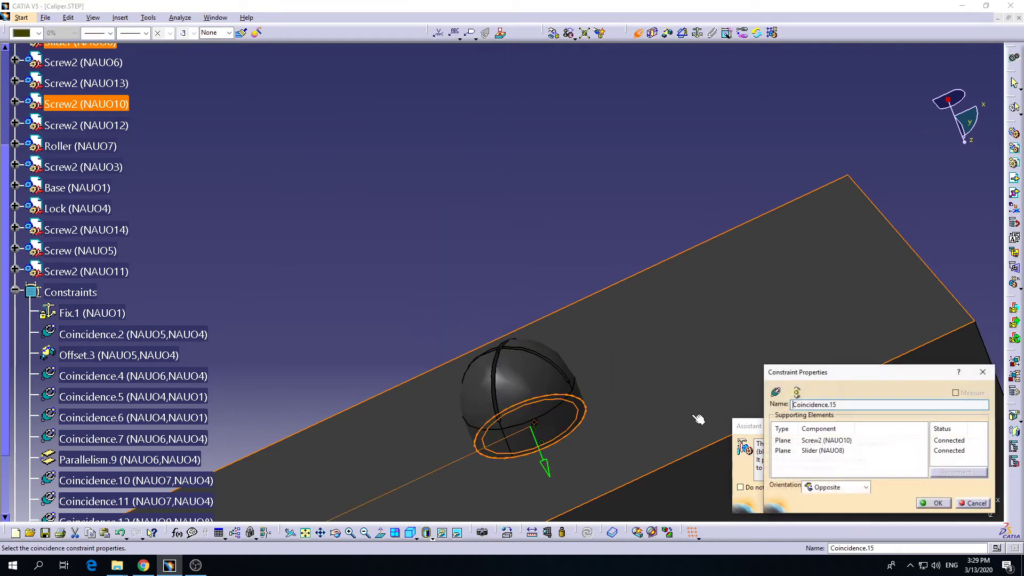
key(Return)
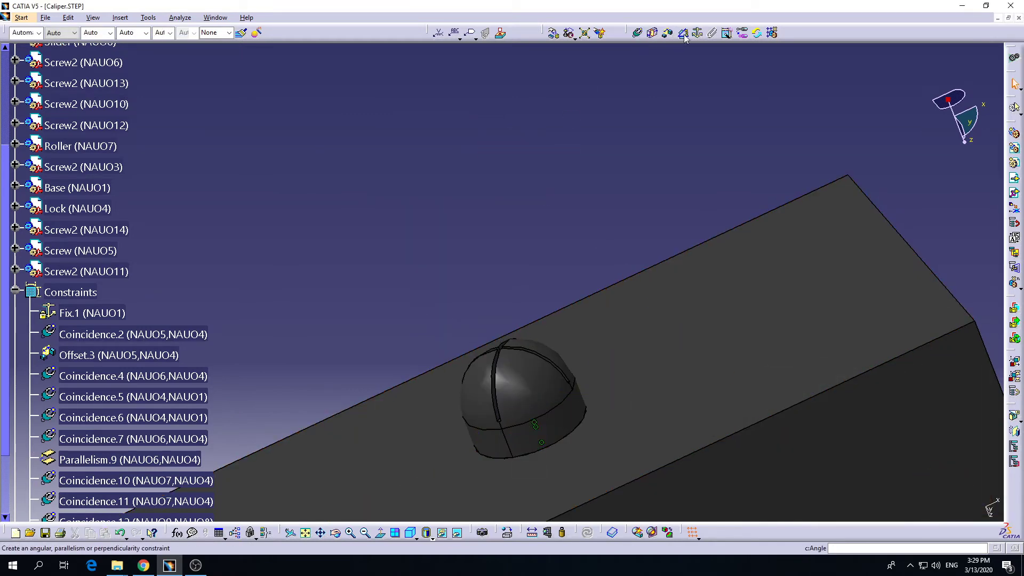
Step: Constrain the slot face in Screw2 (NAUO10)'s head to the Slider's end face with Parallelism, orientation Opposite
click(684, 33)
middle_drag(507, 231, 473, 253)
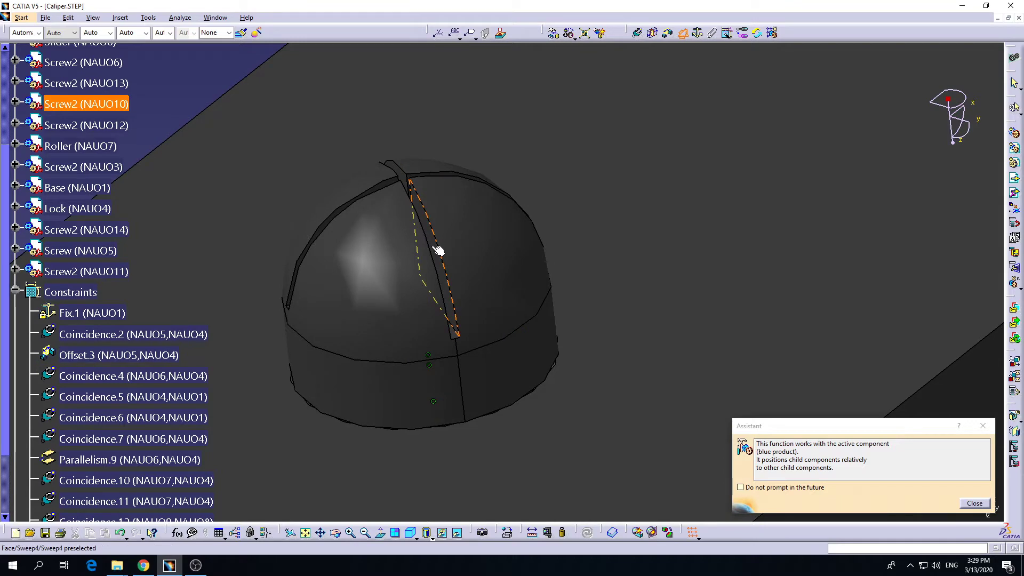
middle_drag(622, 261, 405, 396)
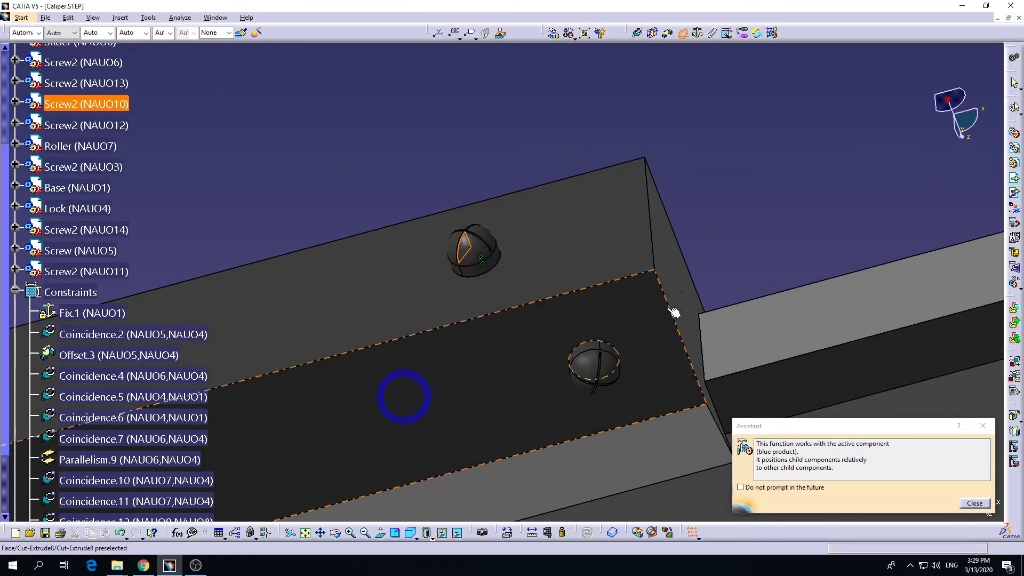
click(682, 291)
click(743, 389)
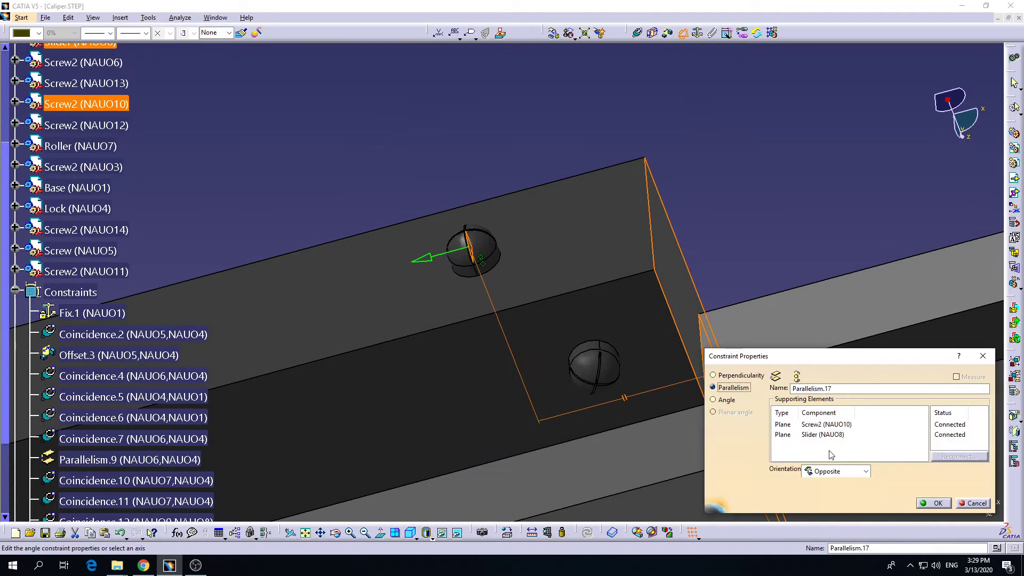
click(926, 502)
Step: Manipulate the Slider with its screws along the X axis a short distance toward the Base's fixed jaw
middle_drag(782, 160, 424, 282)
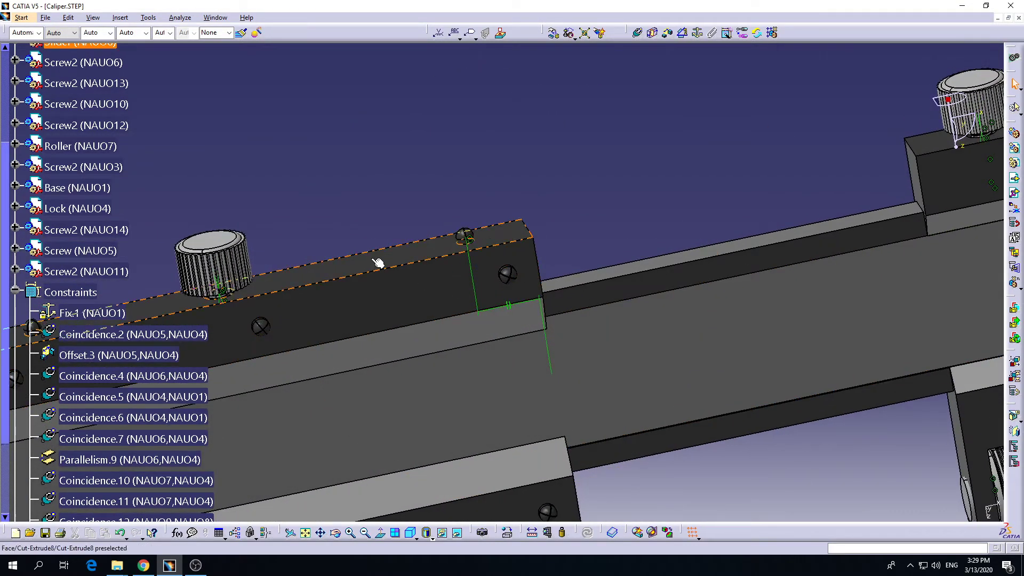
middle_drag(372, 259, 619, 216)
middle_drag(411, 311, 541, 283)
click(542, 236)
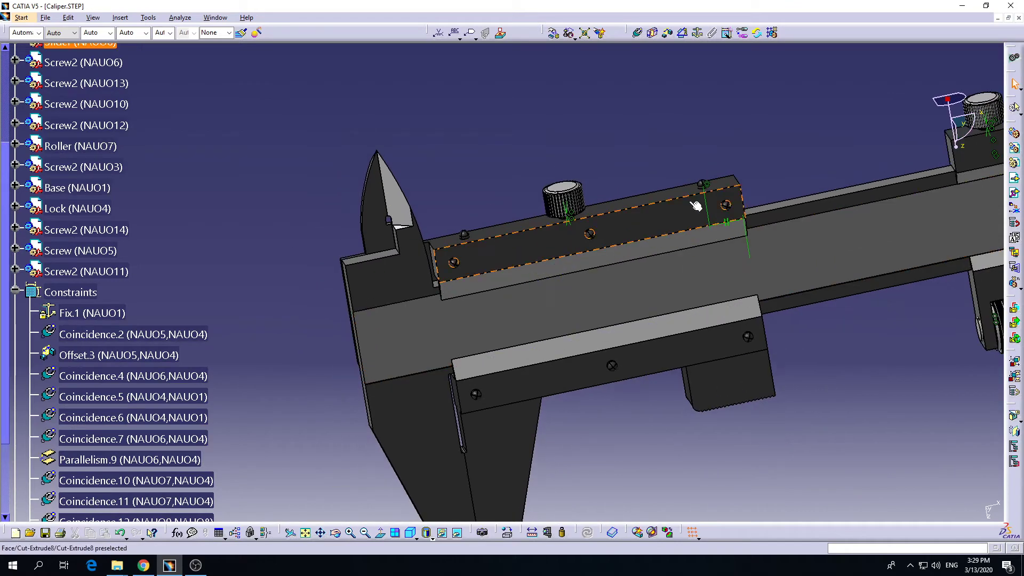
middle_drag(693, 208, 503, 221)
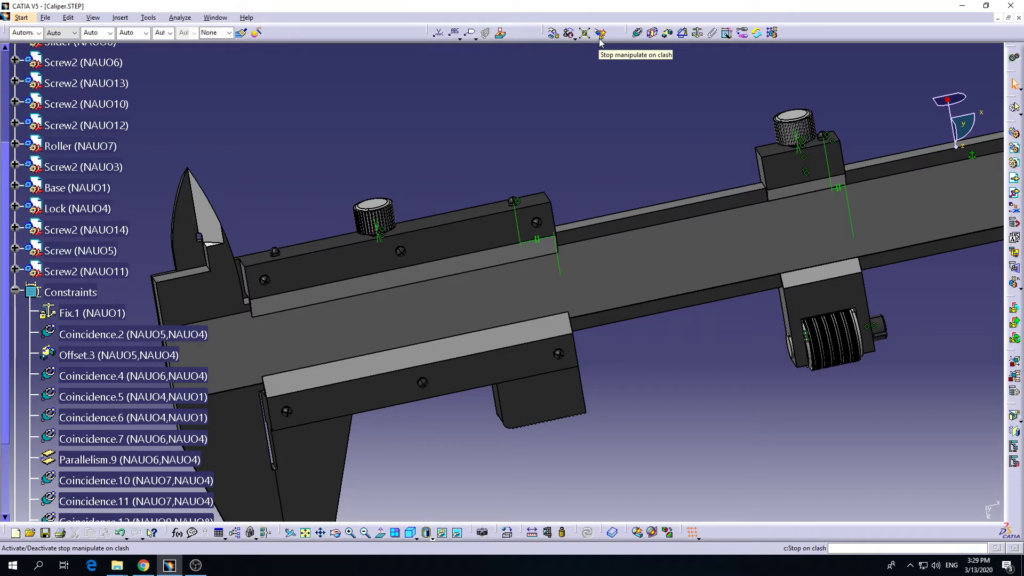
click(554, 38)
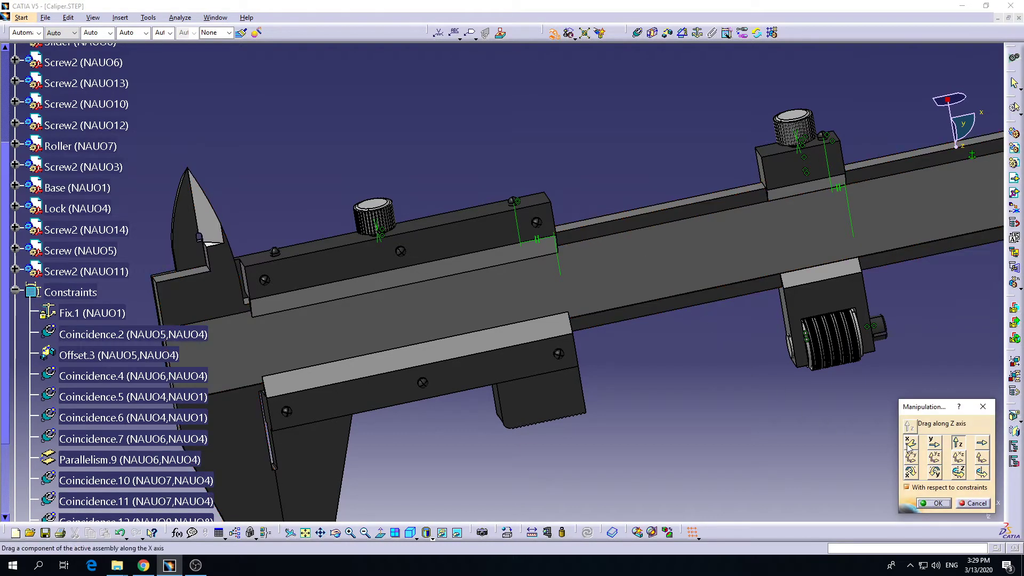
mouse_move(446, 246)
mouse_down()
mouse_move(601, 234)
mouse_move(437, 253)
mouse_up()
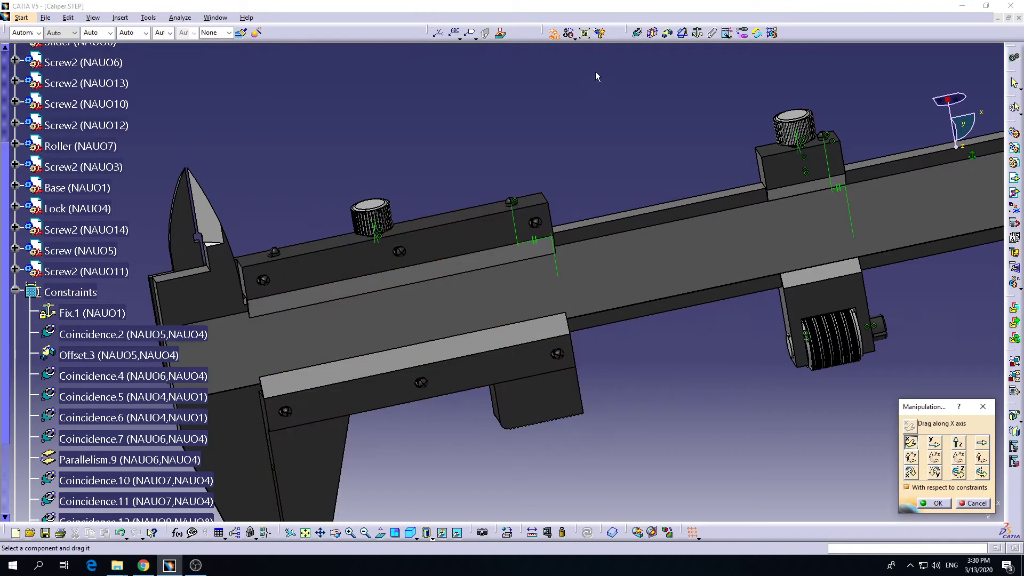
Step: Activate Stop manipulate on clash, test moving the Slider along the X axis against the Base, and cancel the manipulation
click(600, 34)
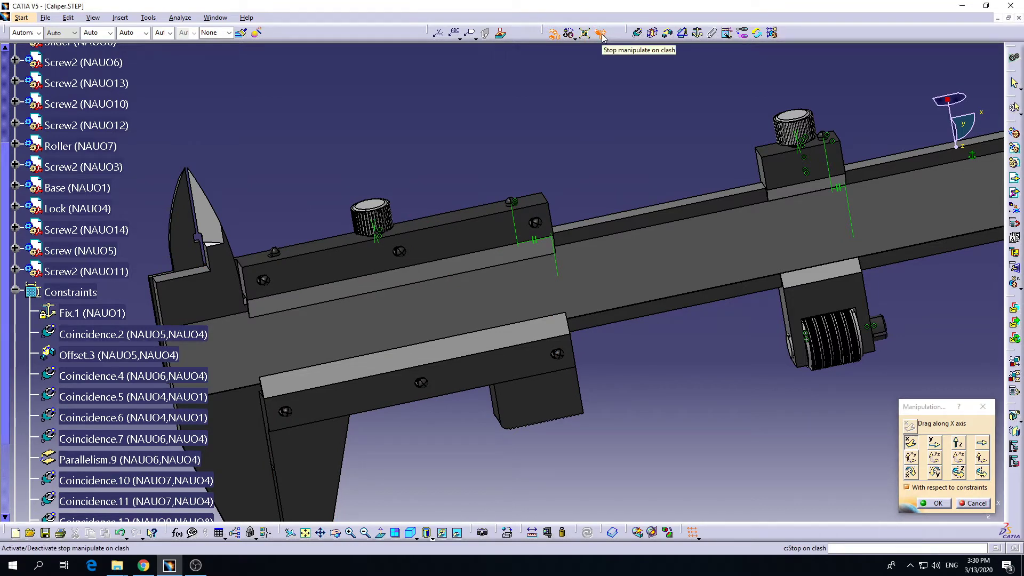
drag(483, 231, 552, 223)
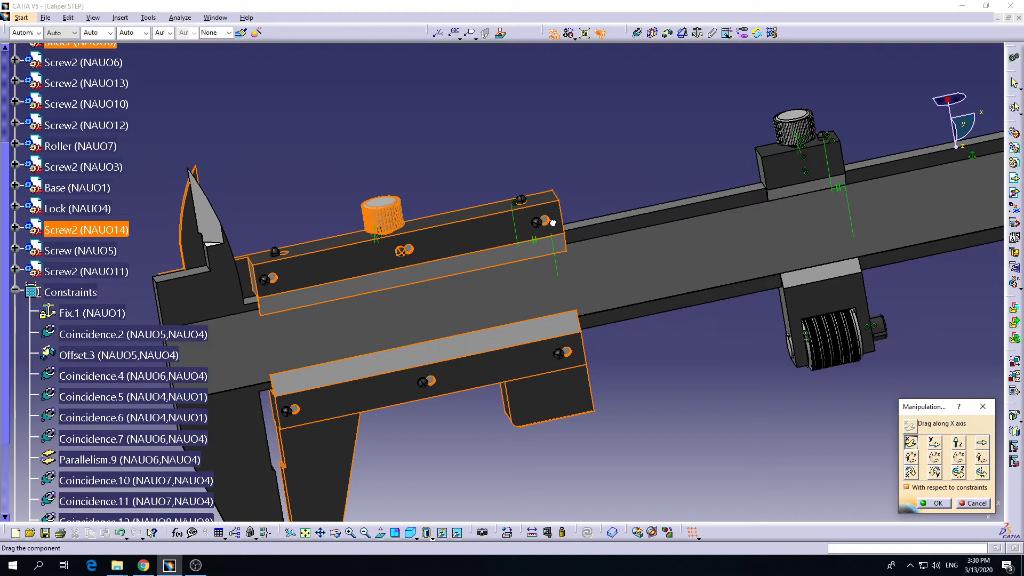
drag(553, 223, 429, 251)
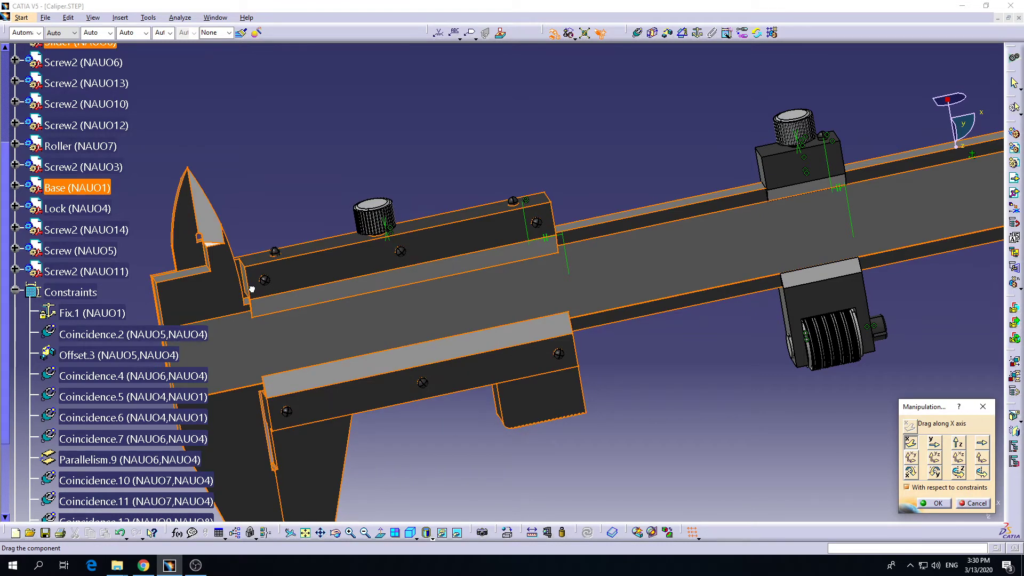
scroll(91, 158, up, 3)
click(355, 253)
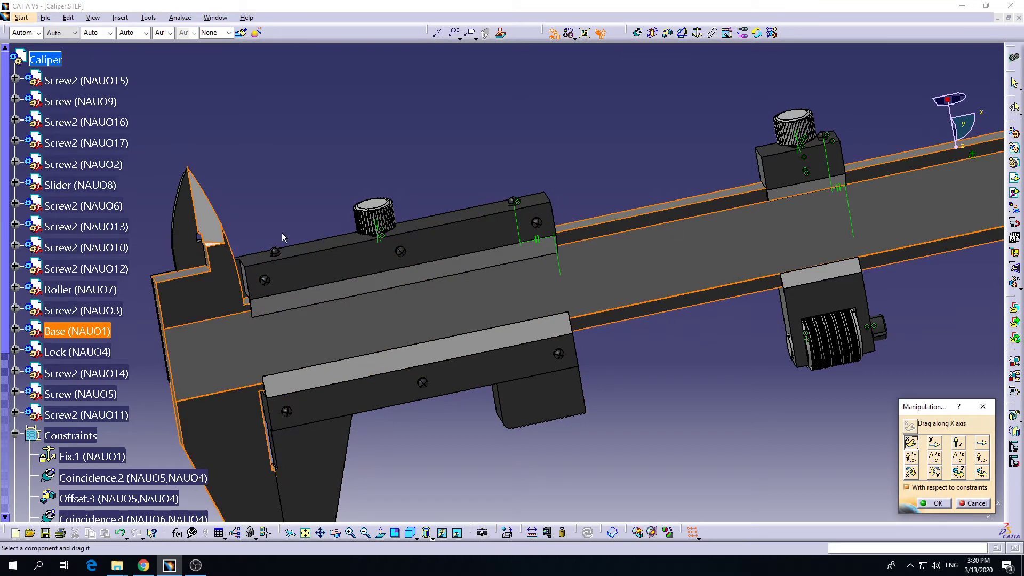
click(974, 504)
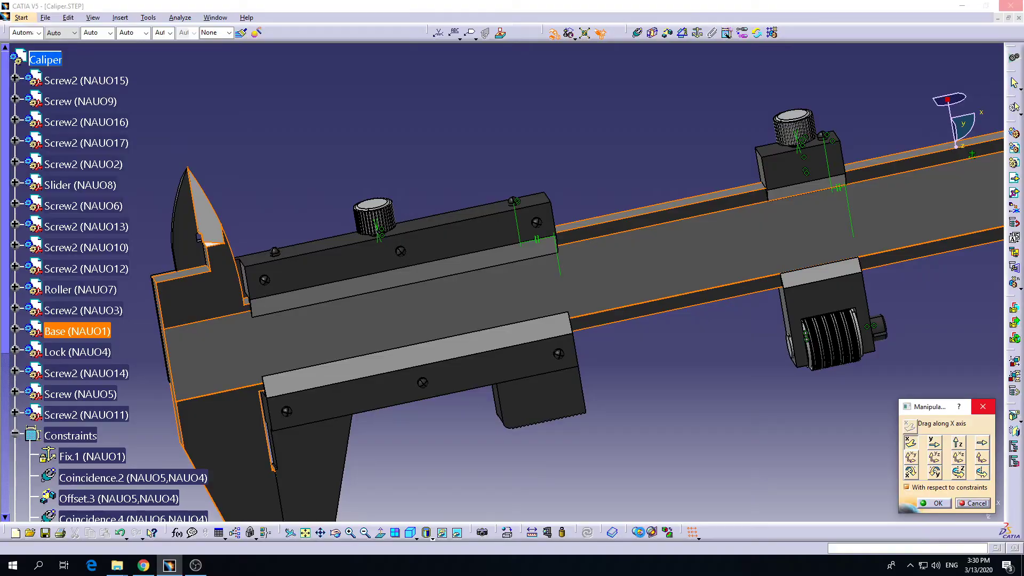
click(983, 406)
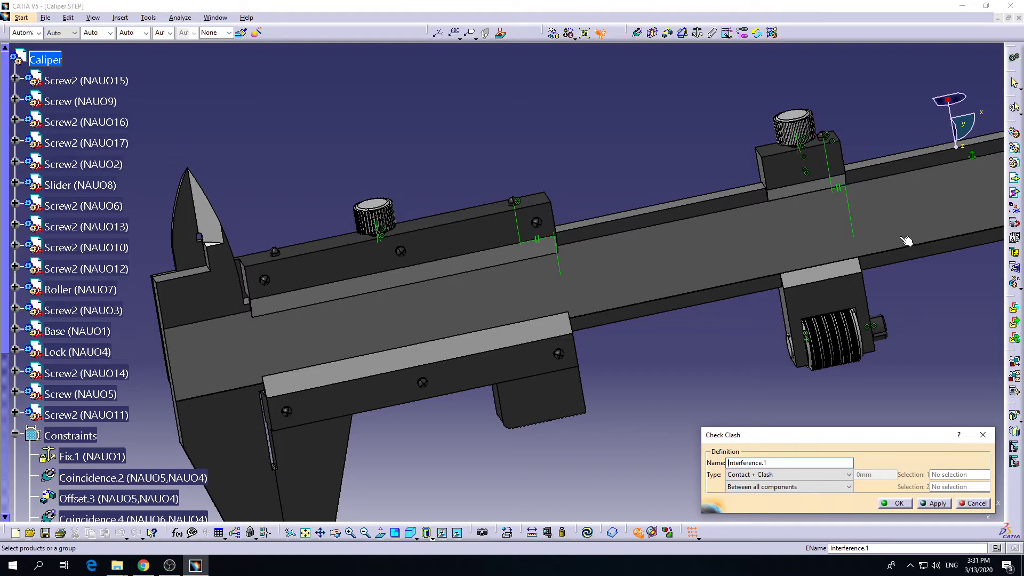
Step: Run Check Clash with Contact + Clash between all components and examine the first Screw2–Slider clash in the preview
click(936, 504)
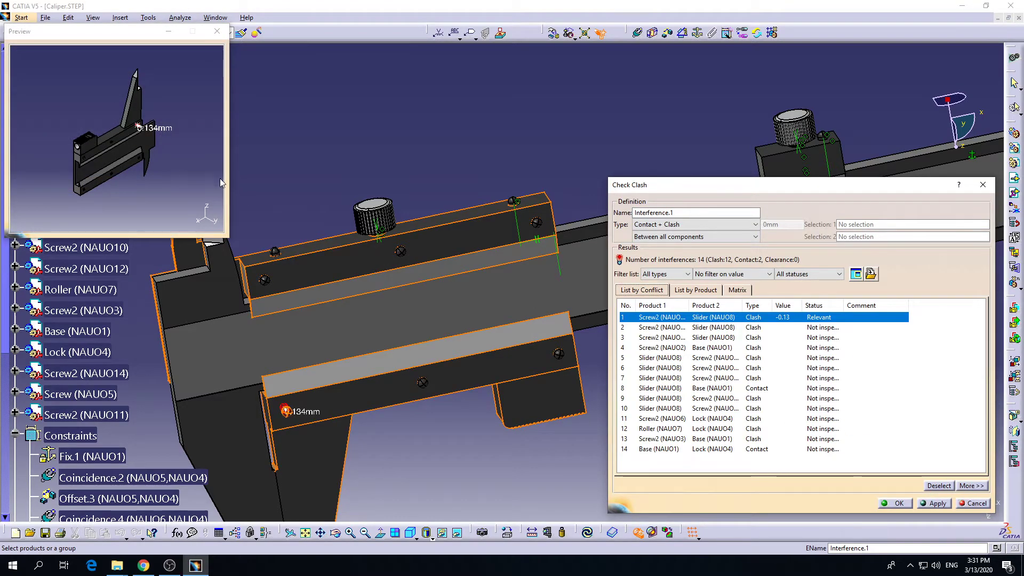
middle_drag(162, 158, 160, 75)
middle_drag(186, 124, 114, 69)
middle_drag(165, 122, 137, 136)
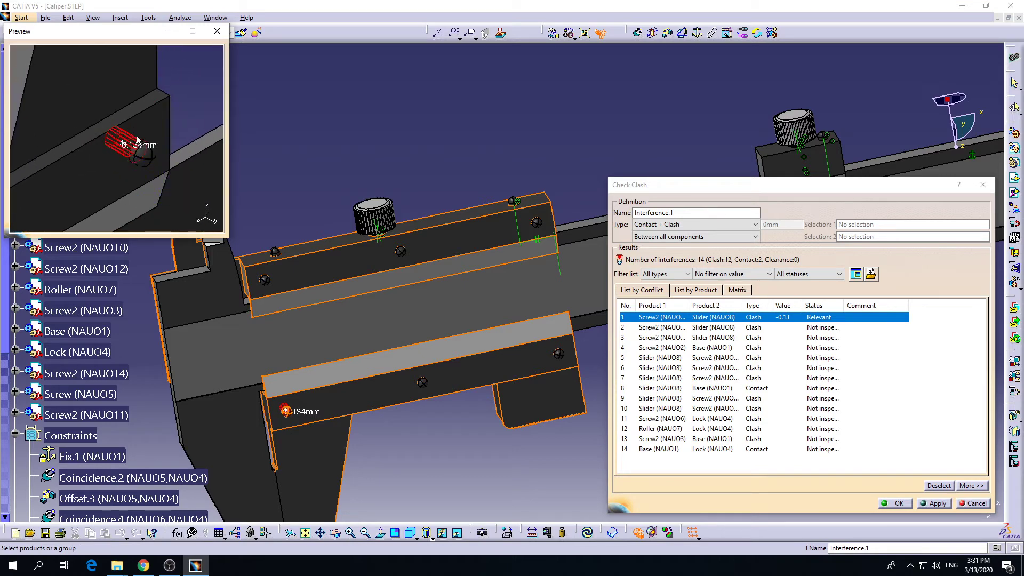
Step: Inspect the other Screw2–Slider clashes, entries 2, 3, 5, 6 and 7 in the conflict list
click(753, 329)
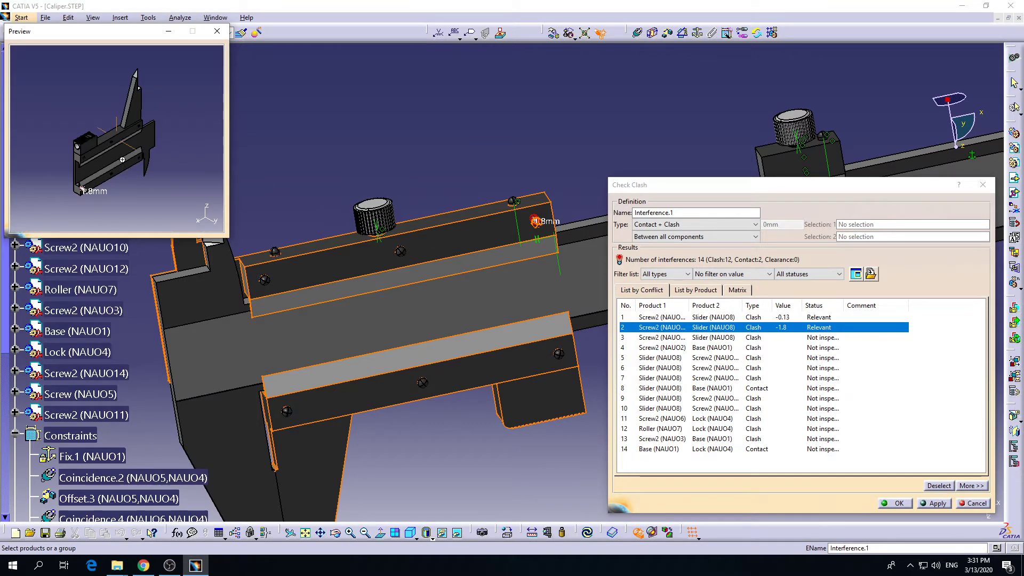
middle_drag(122, 159, 156, 19)
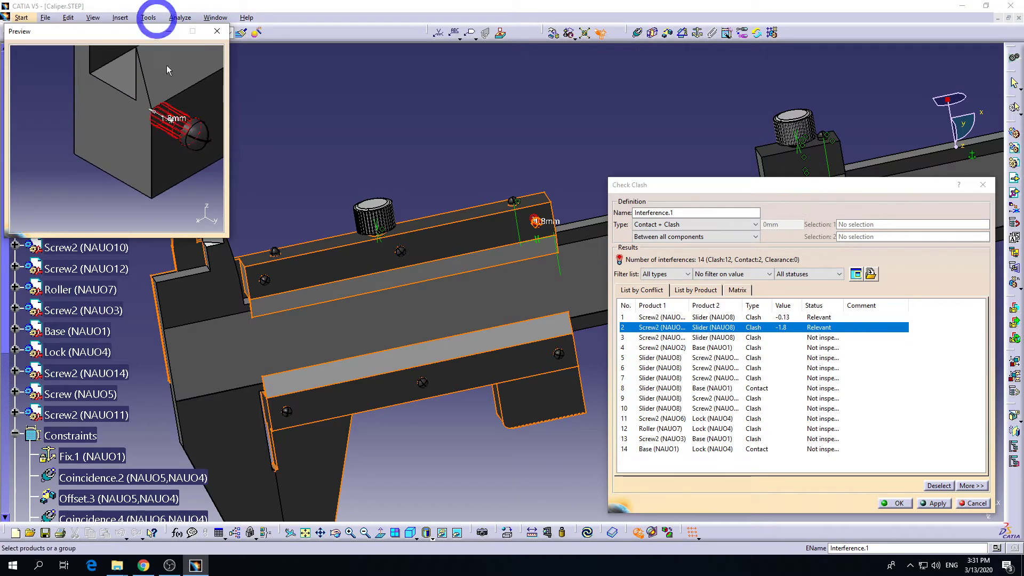
click(763, 337)
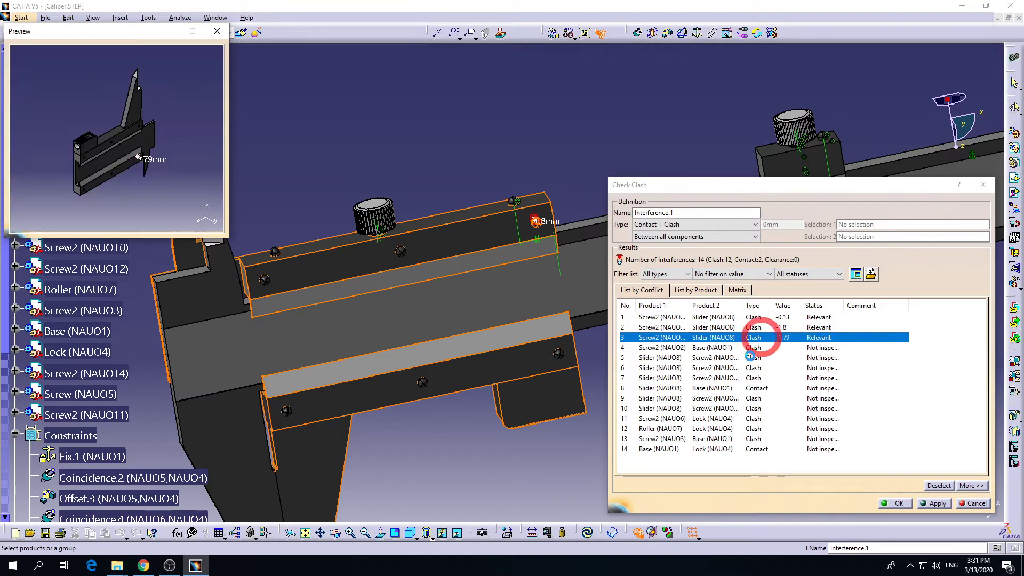
click(751, 358)
click(755, 378)
click(749, 367)
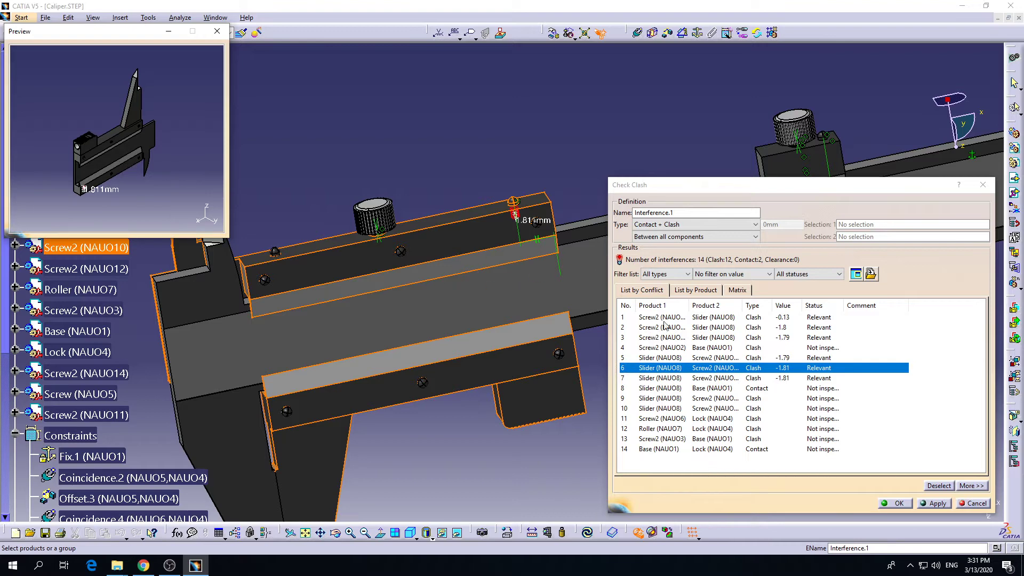
Step: Examine the contact between the Slider and the Base up close in the preview
click(764, 389)
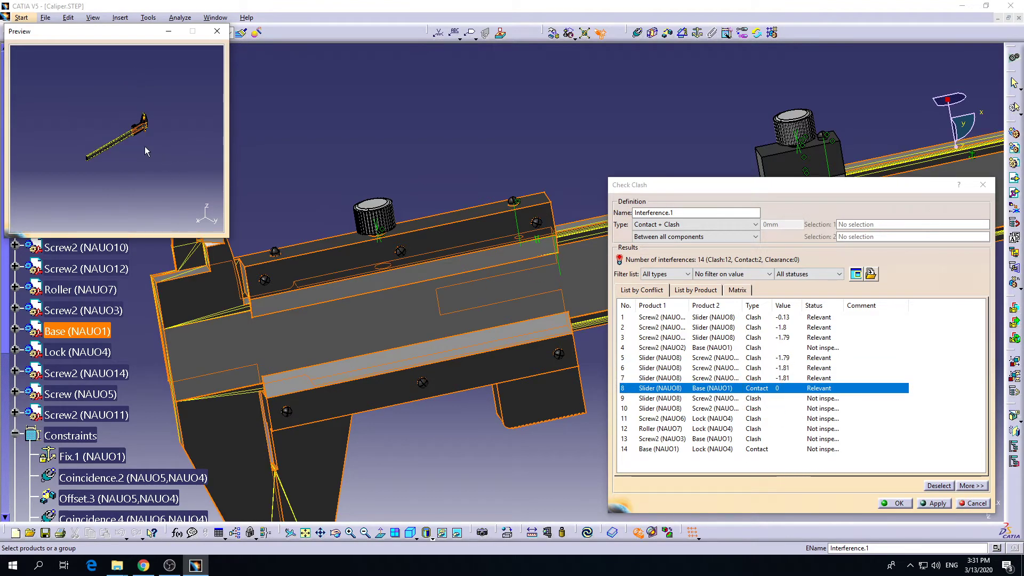
mouse_move(145, 146)
middle_down()
mouse_move(131, 41)
mouse_move(120, 176)
mouse_move(139, 136)
middle_up()
click(119, 177)
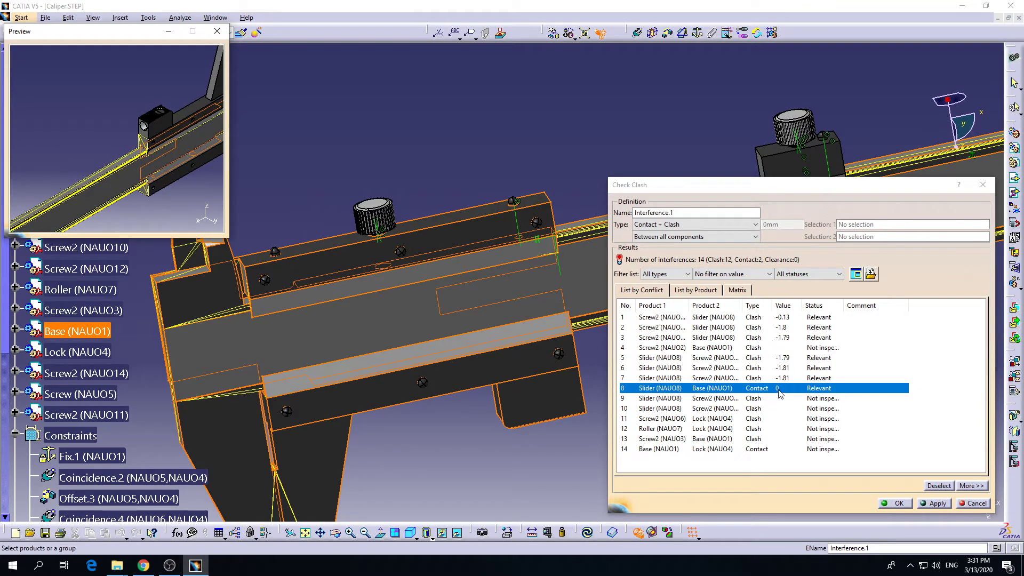
mouse_move(160, 151)
middle_down()
mouse_move(146, 159)
mouse_move(156, 150)
middle_up()
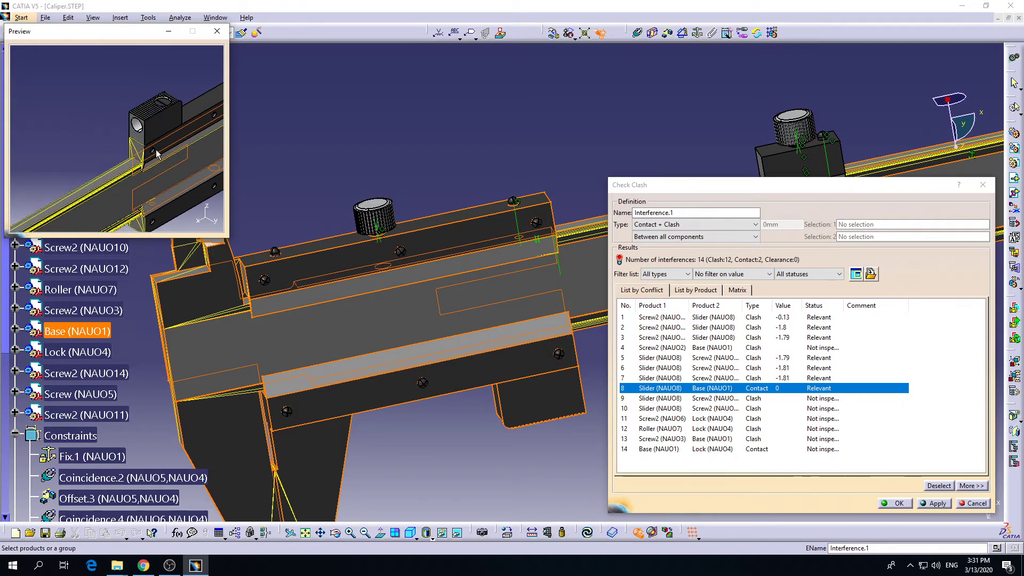
Step: Go through conflicts 9 to 13, covering the Slider, Lock, Roller, Base and Screw2 pairs
click(764, 398)
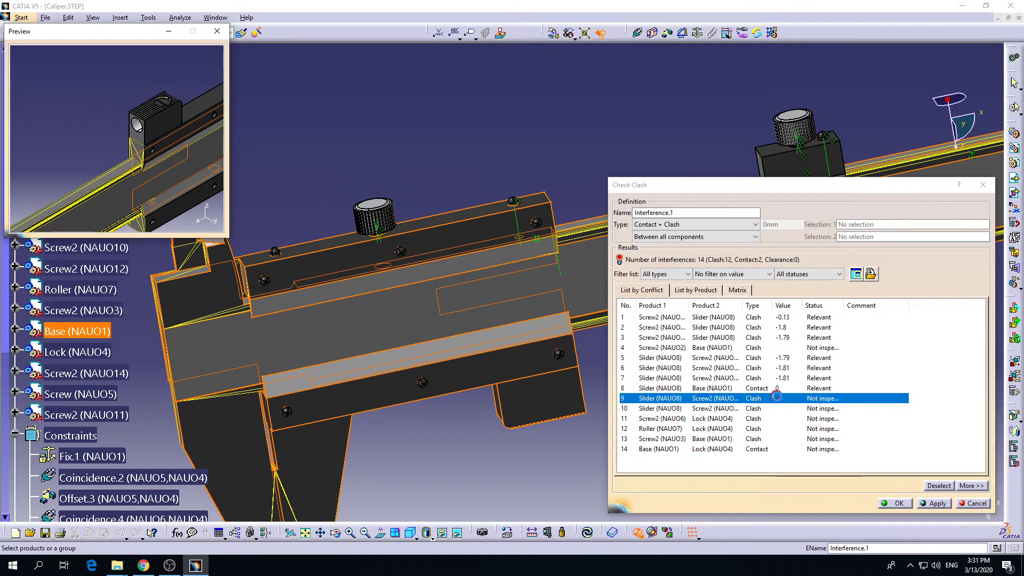
click(787, 409)
click(784, 419)
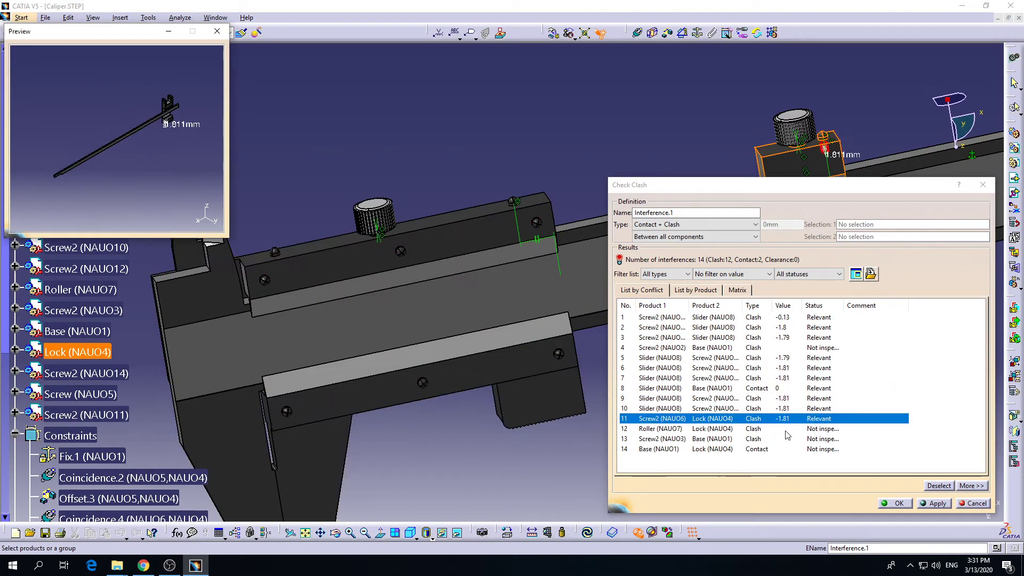
click(784, 428)
click(783, 439)
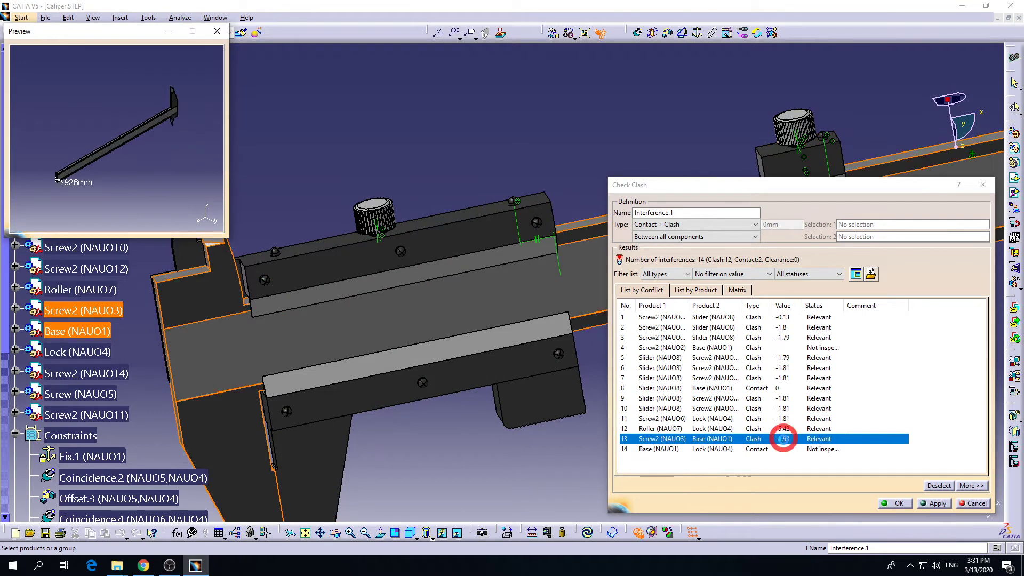
Step: Examine the Roller–Lock clash and the Base–Lock contact, and close the clash check
click(784, 429)
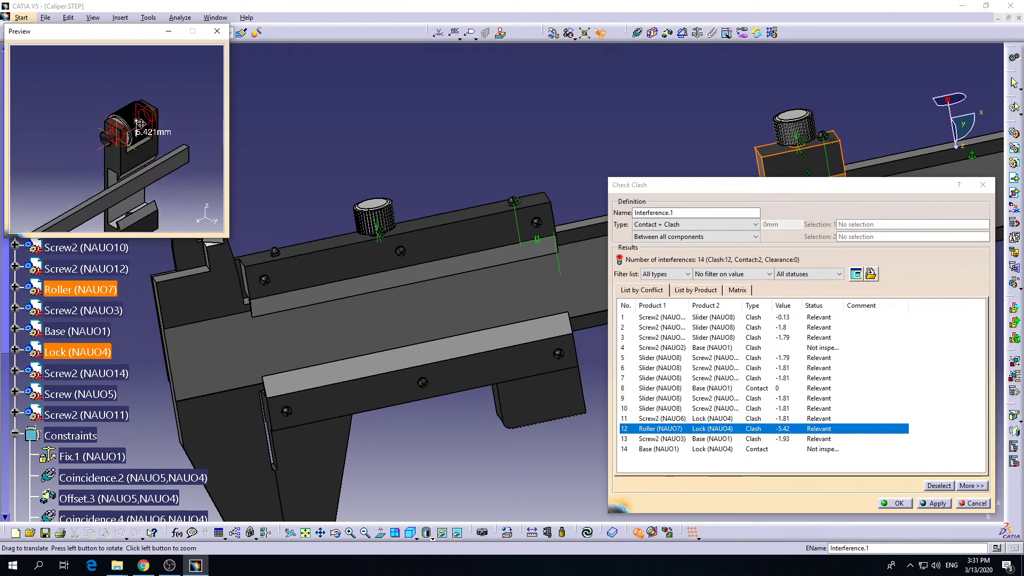
middle_drag(140, 124, 141, 151)
click(82, 105)
click(142, 163)
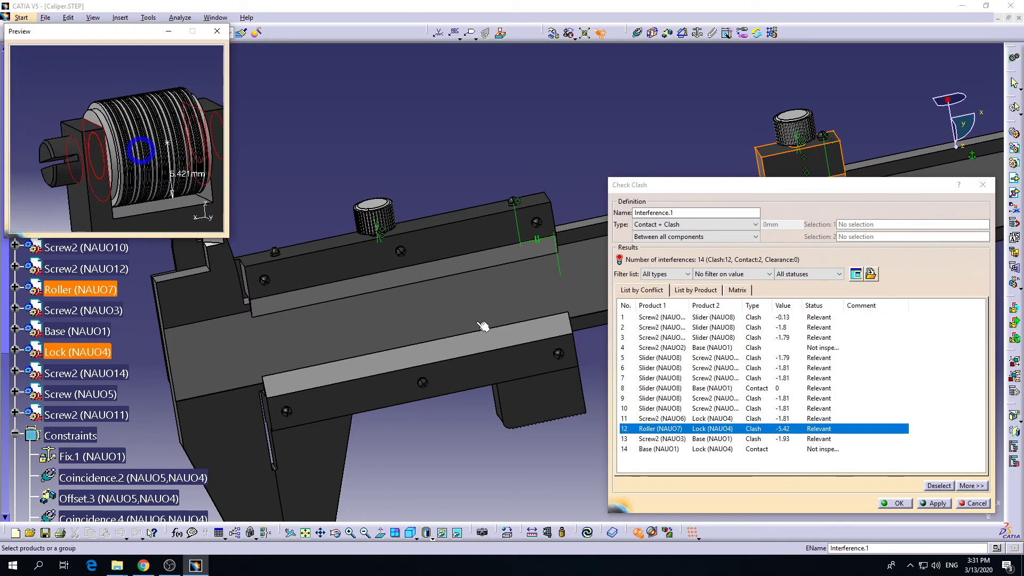
click(796, 450)
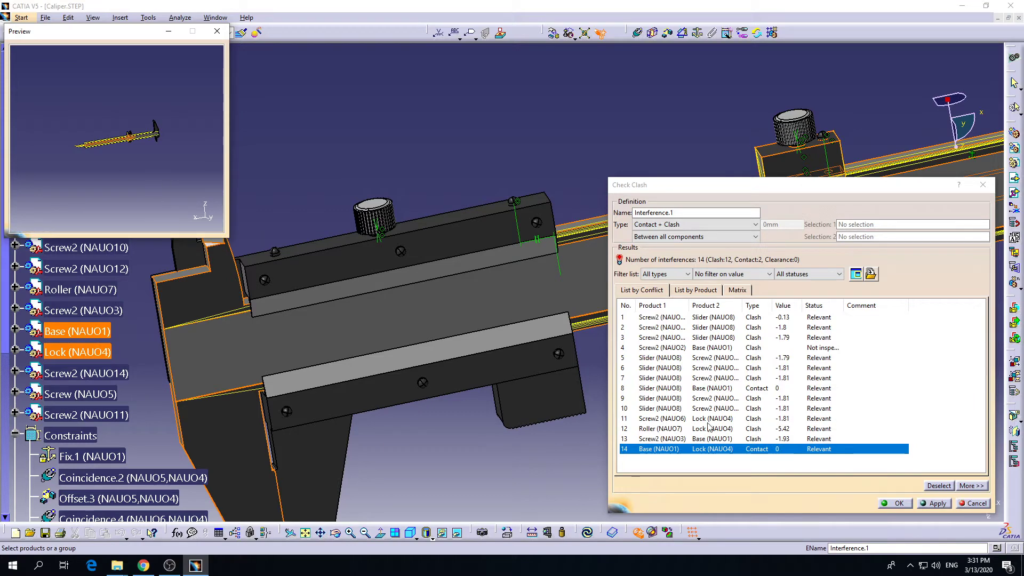
click(899, 503)
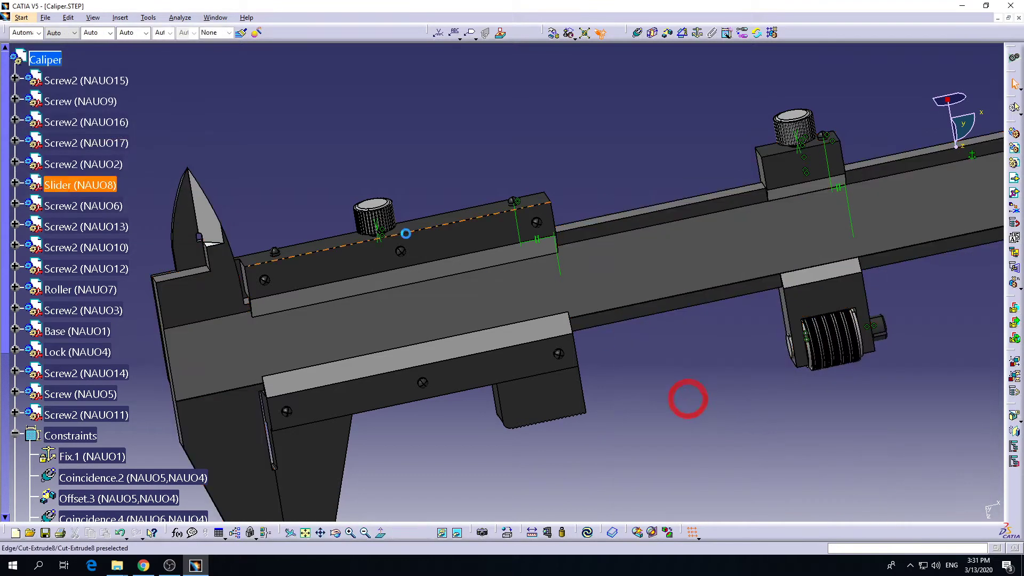
Step: Deactivate Stop manipulate on clash and manipulate Screw2 (NAUO13) along the Y axis out of its hole in the Slider's side
middle_drag(819, 271, 556, 346)
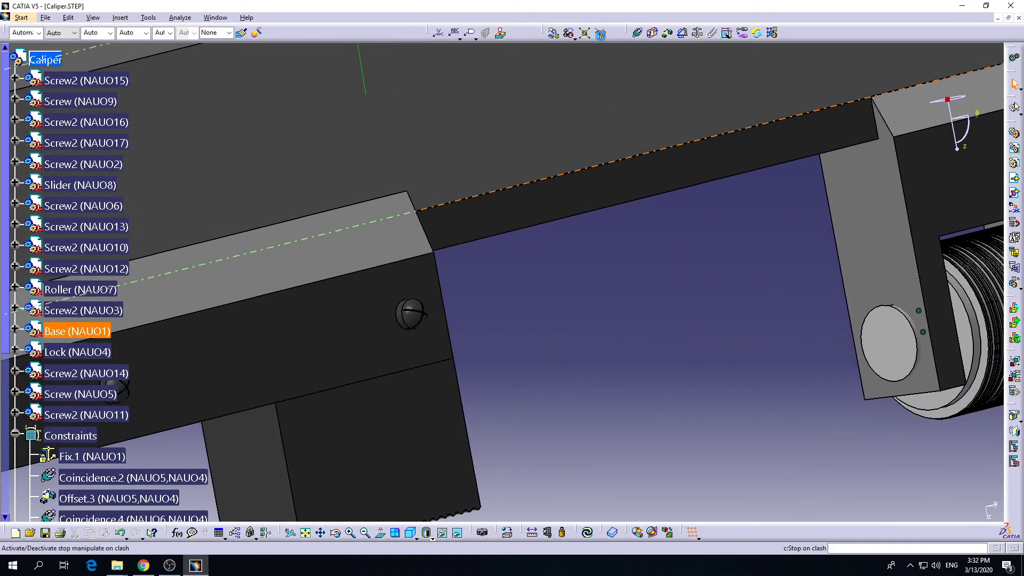
click(600, 33)
click(553, 33)
click(934, 442)
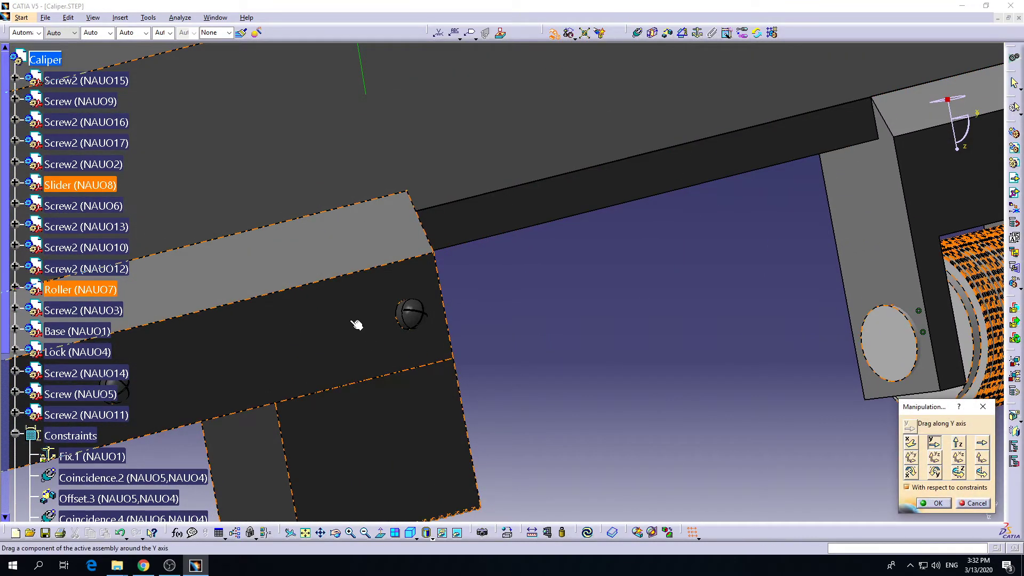
drag(415, 319, 530, 305)
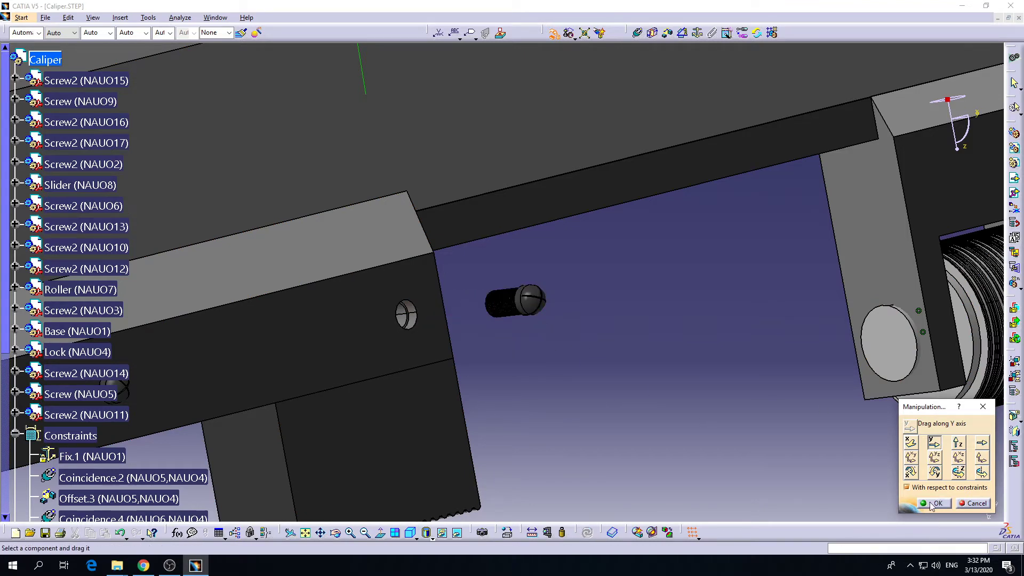
click(932, 503)
Step: Constrain the axis of Screw2 (NAUO13) coincident with the axis of its hole in the Slider's side
click(638, 33)
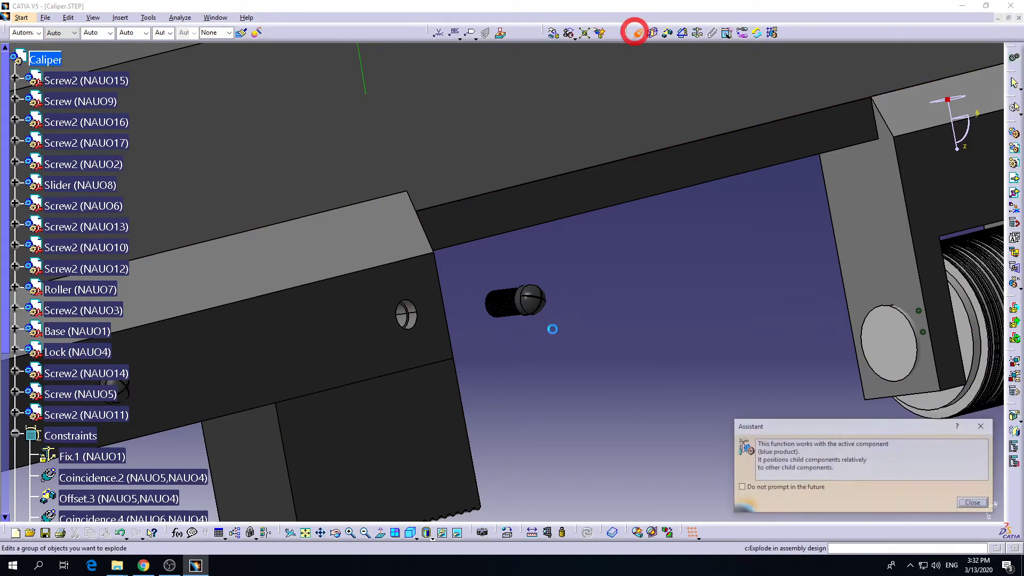
middle_drag(488, 378, 556, 217)
middle_drag(678, 241, 498, 320)
click(553, 325)
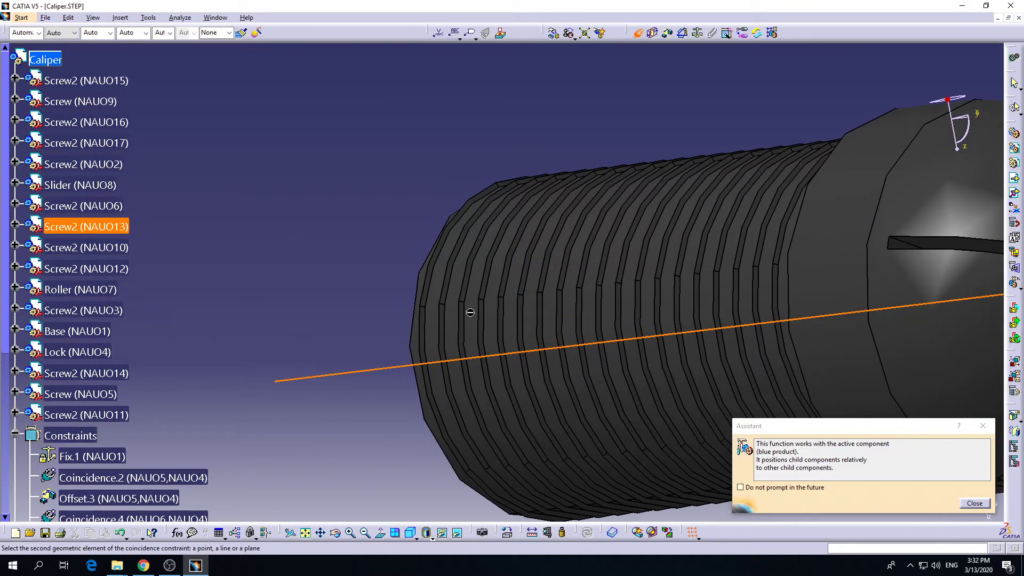
middle_drag(403, 327, 501, 368)
click(302, 339)
middle_drag(301, 338, 380, 265)
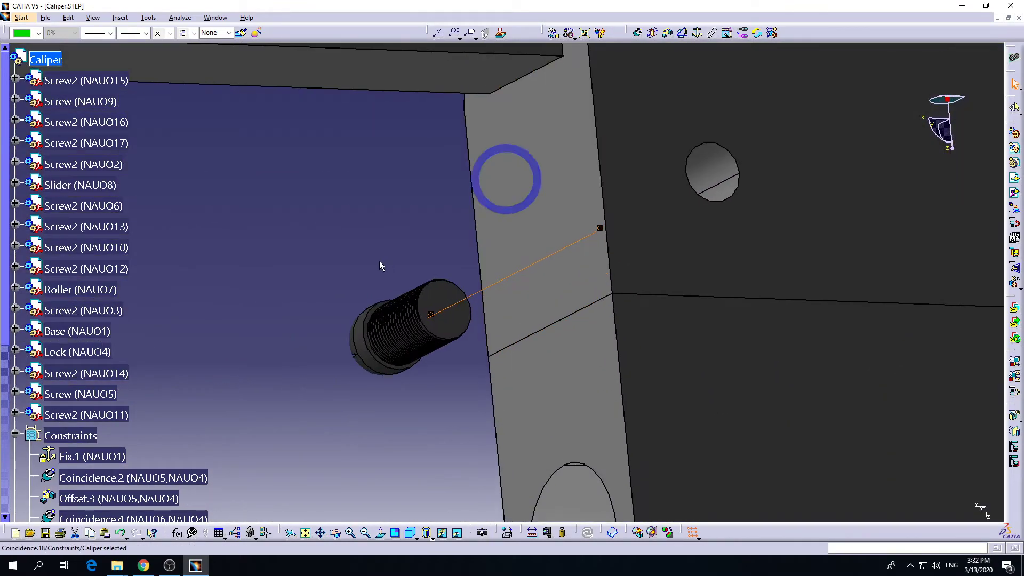
Step: Constrain the underside of Screw2 (NAUO13)'s head coincident with the Slider's side face
click(638, 34)
middle_drag(414, 391, 441, 307)
click(217, 395)
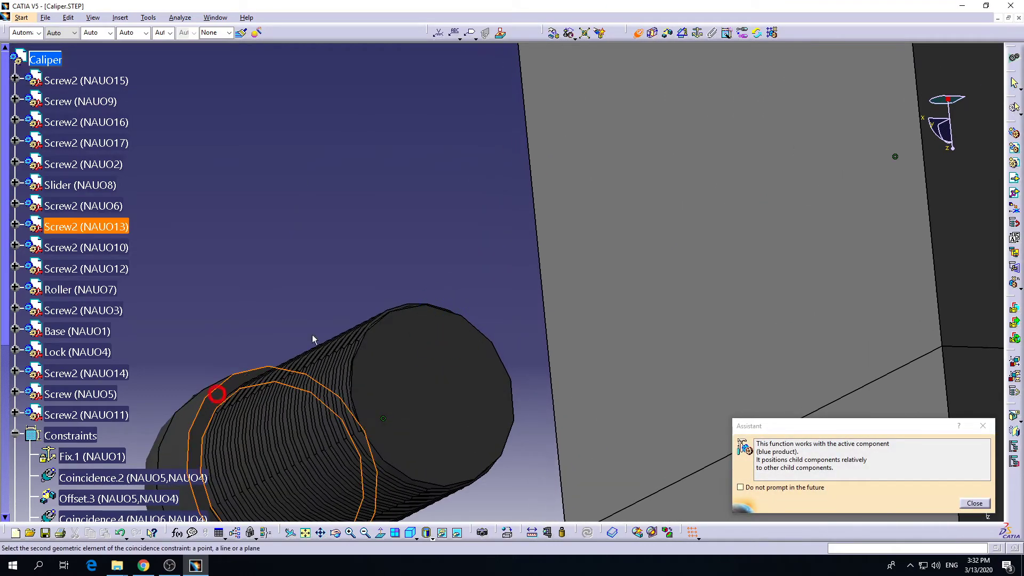
middle_drag(377, 272, 725, 208)
scroll(725, 208, down, 1)
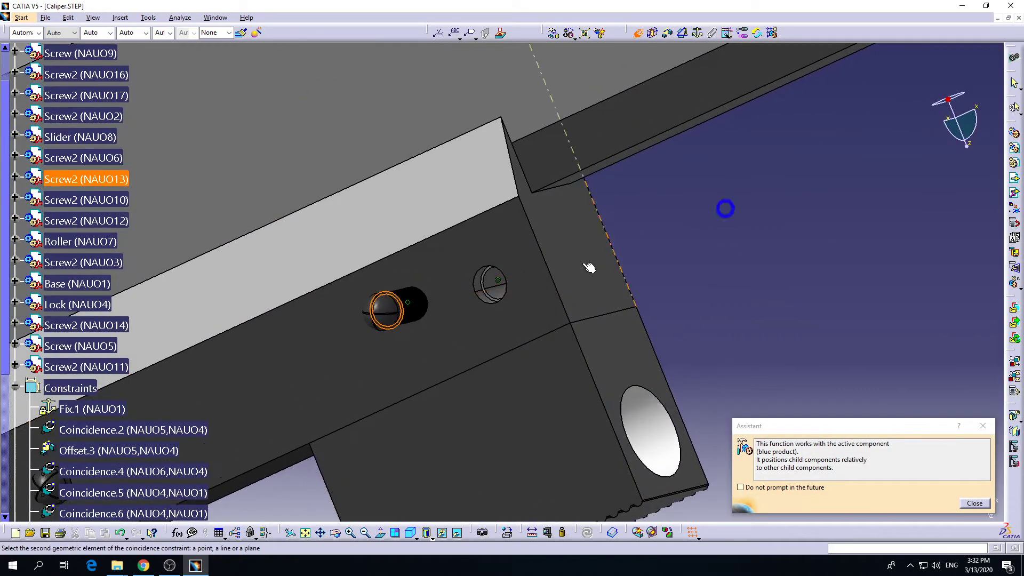
click(500, 289)
click(930, 500)
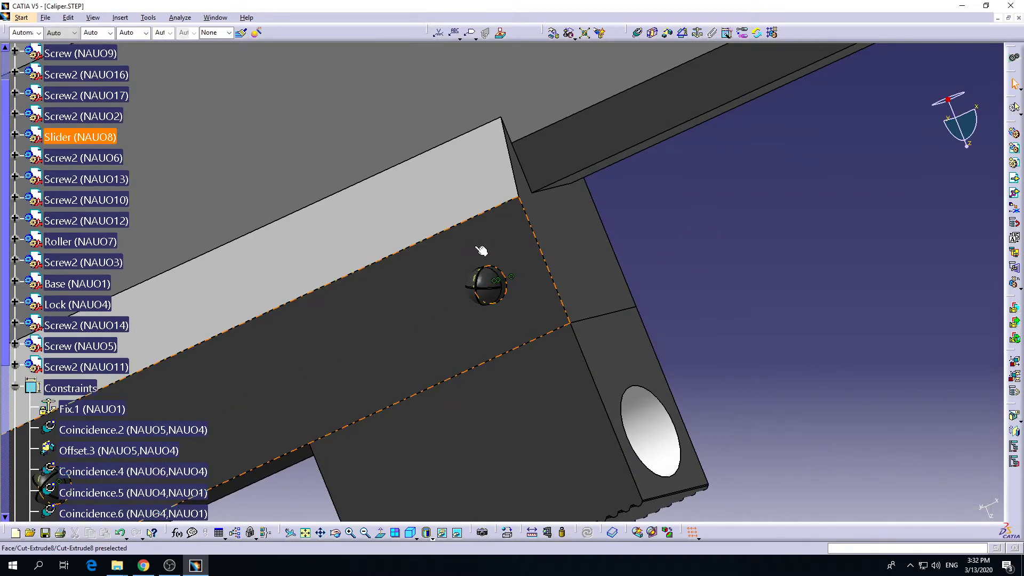
middle_drag(481, 251, 476, 215)
click(637, 34)
middle_drag(362, 397, 419, 301)
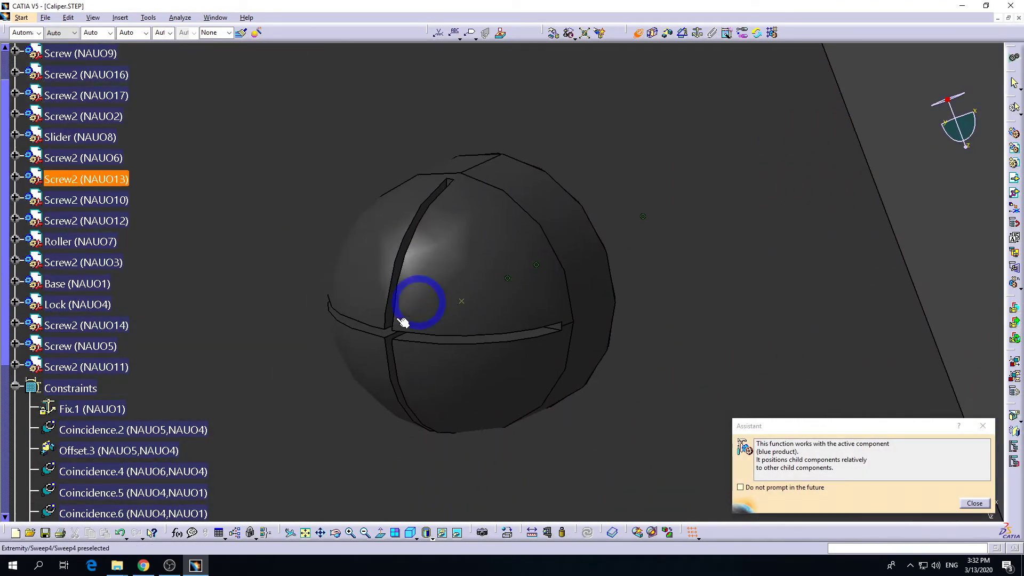
click(396, 315)
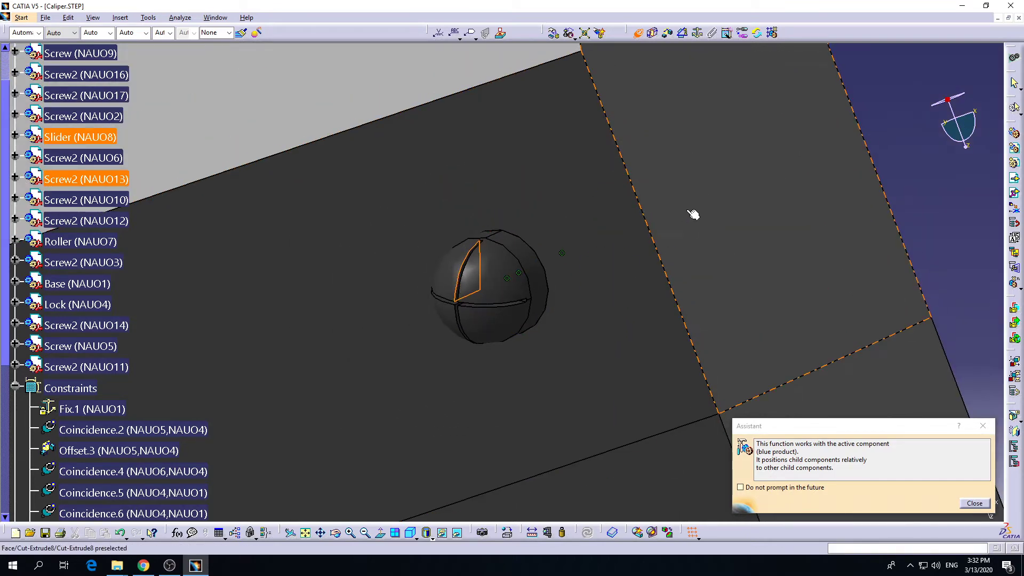
click(692, 212)
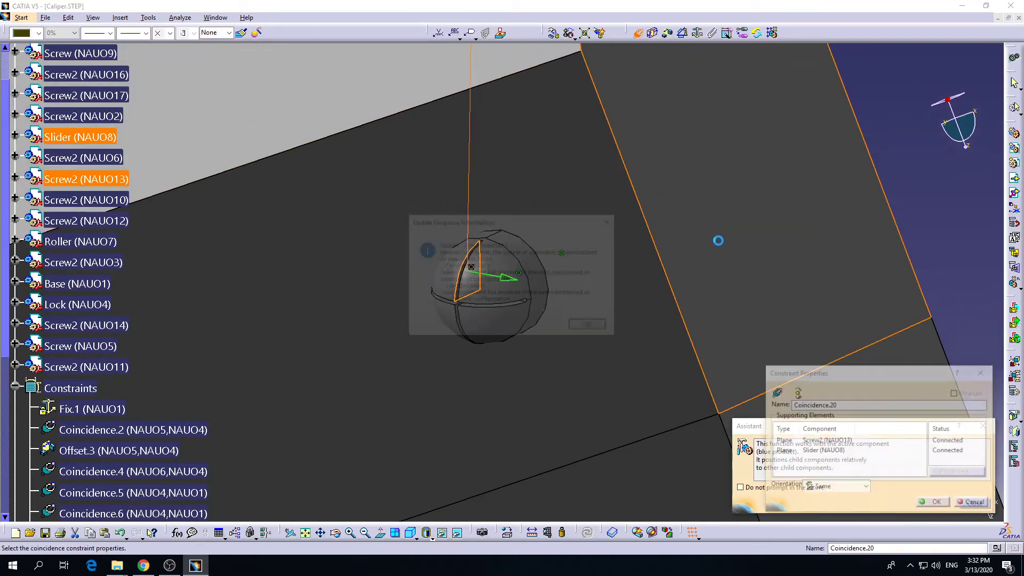
click(590, 327)
click(972, 503)
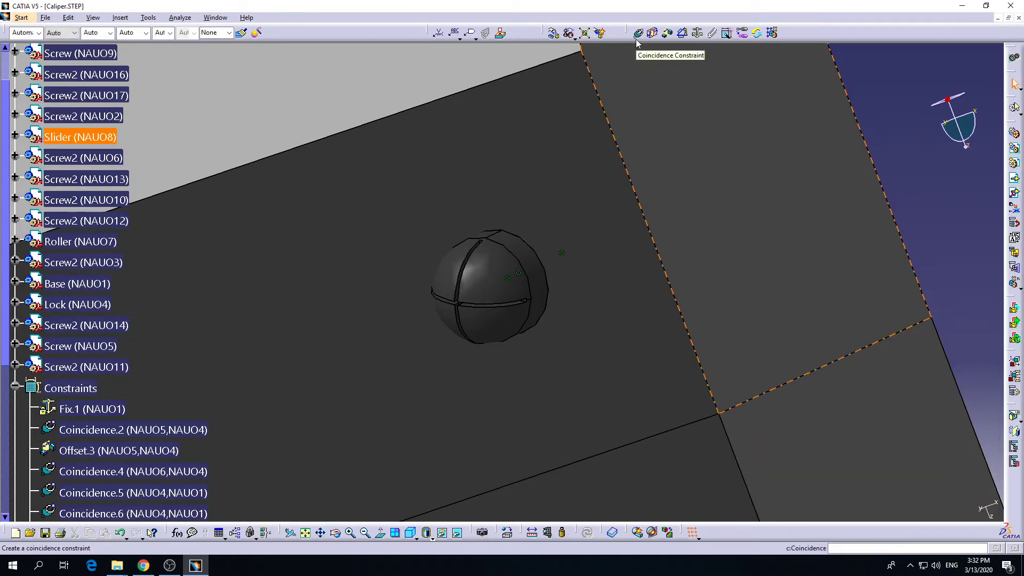
Step: Constrain the slot face in Screw2 (NAUO13)'s head to the Slider's end face with Parallelism, orientation Same
click(683, 33)
middle_drag(576, 345, 520, 342)
click(339, 312)
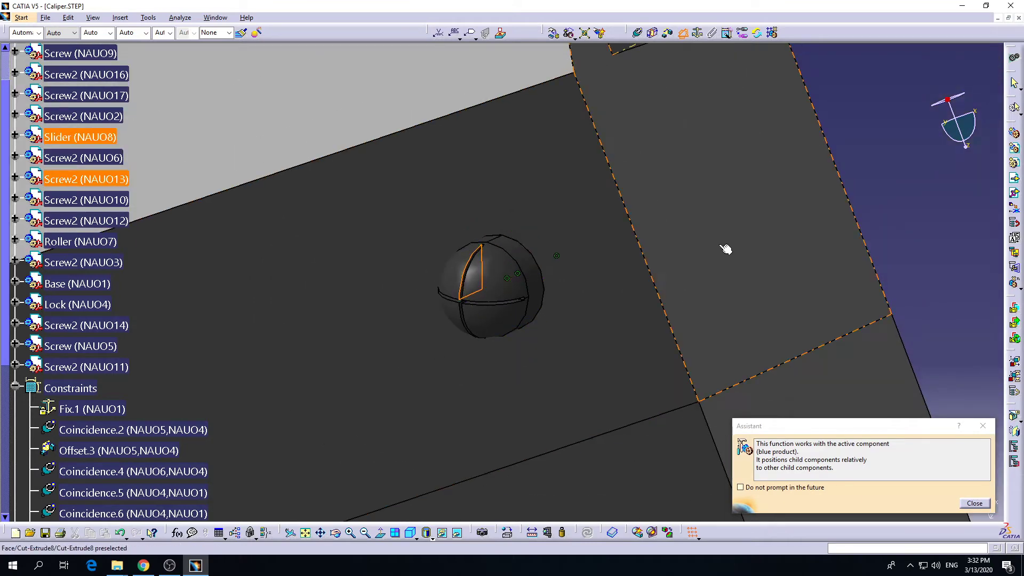
click(724, 247)
click(731, 388)
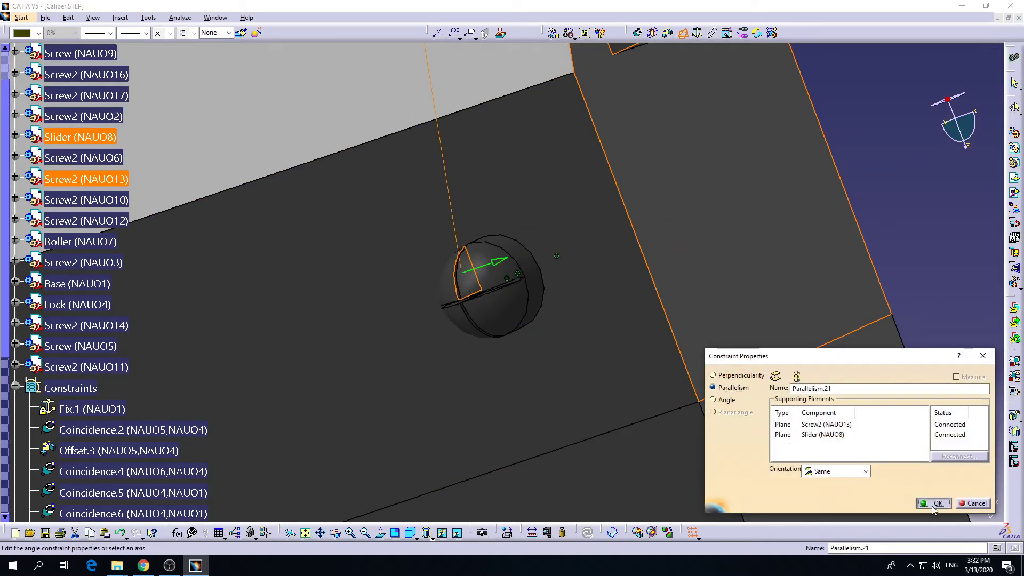
click(933, 506)
middle_drag(746, 224, 587, 304)
middle_drag(338, 390, 456, 315)
scroll(208, 430, down, 5)
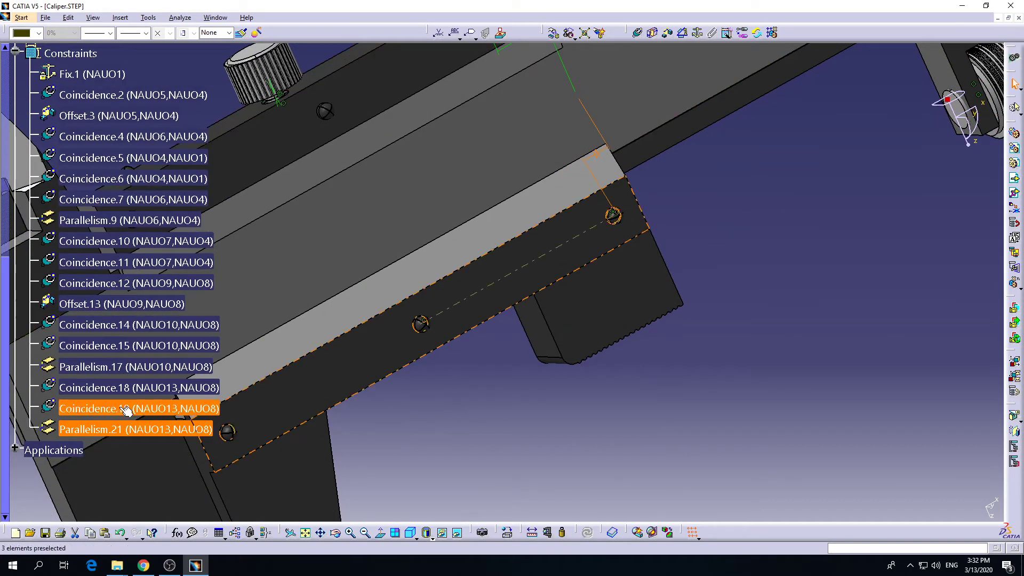
click(574, 448)
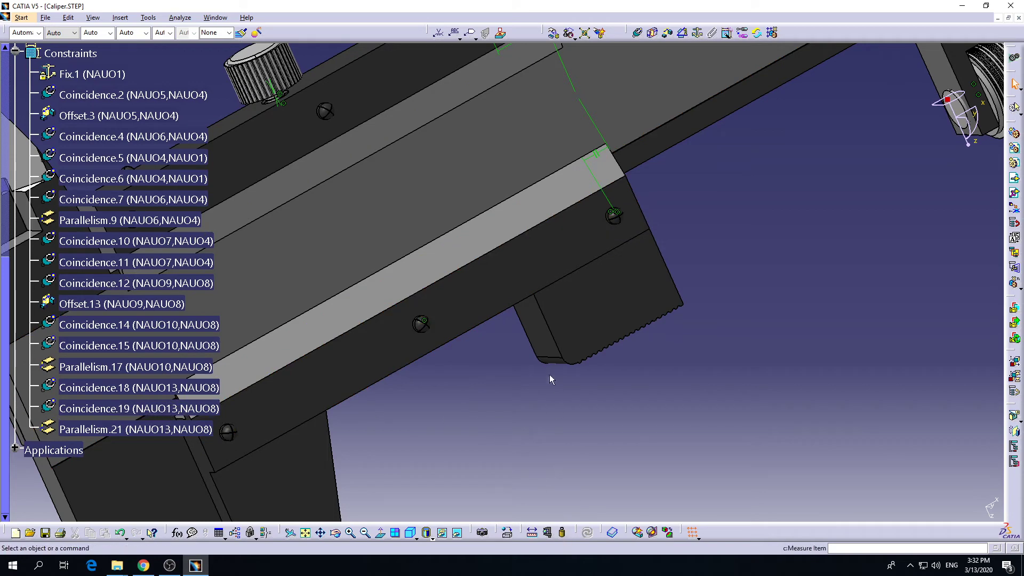
middle_drag(550, 375, 564, 329)
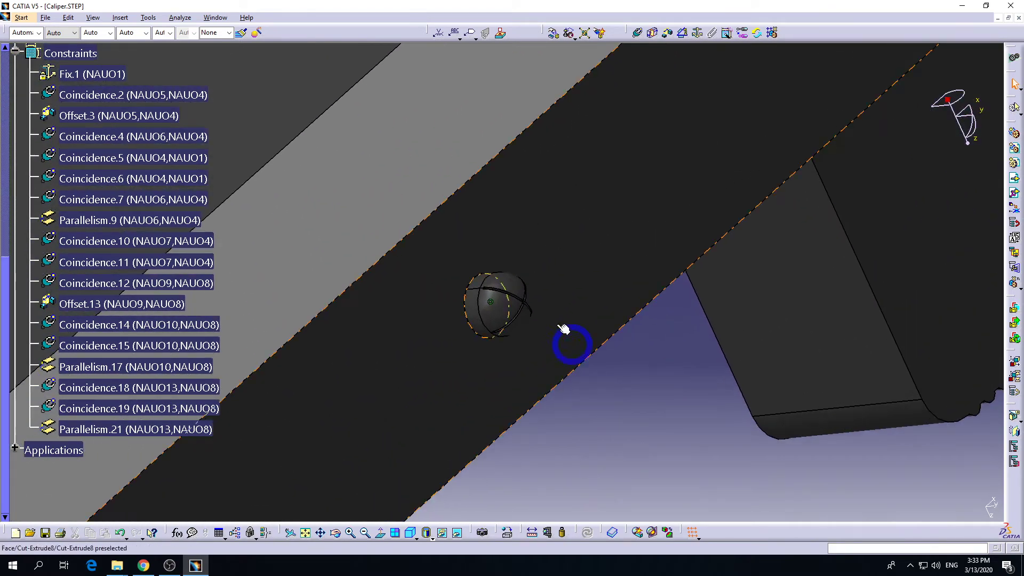
click(635, 34)
middle_drag(591, 172, 457, 343)
middle_drag(570, 224, 434, 297)
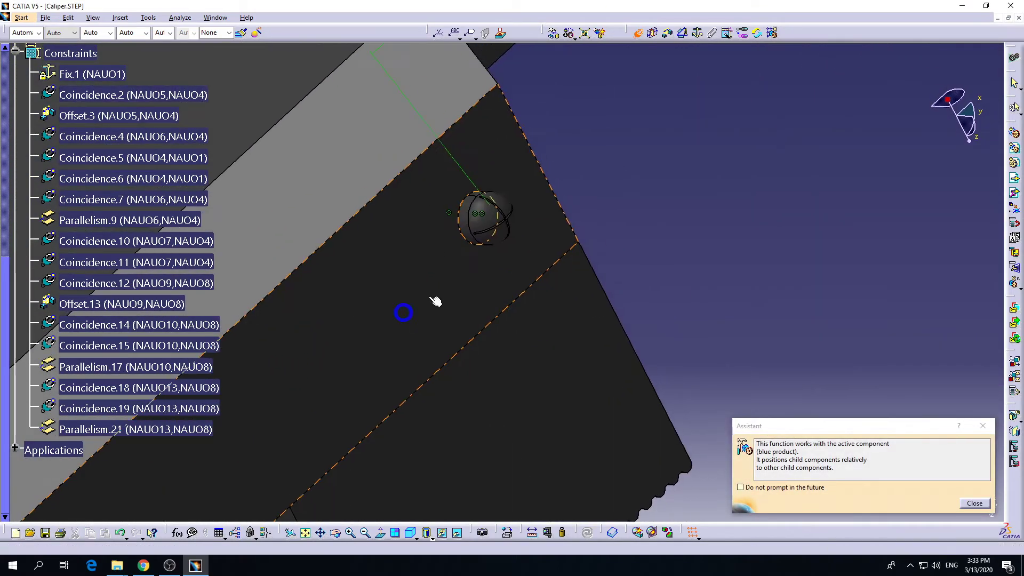
click(471, 203)
click(974, 502)
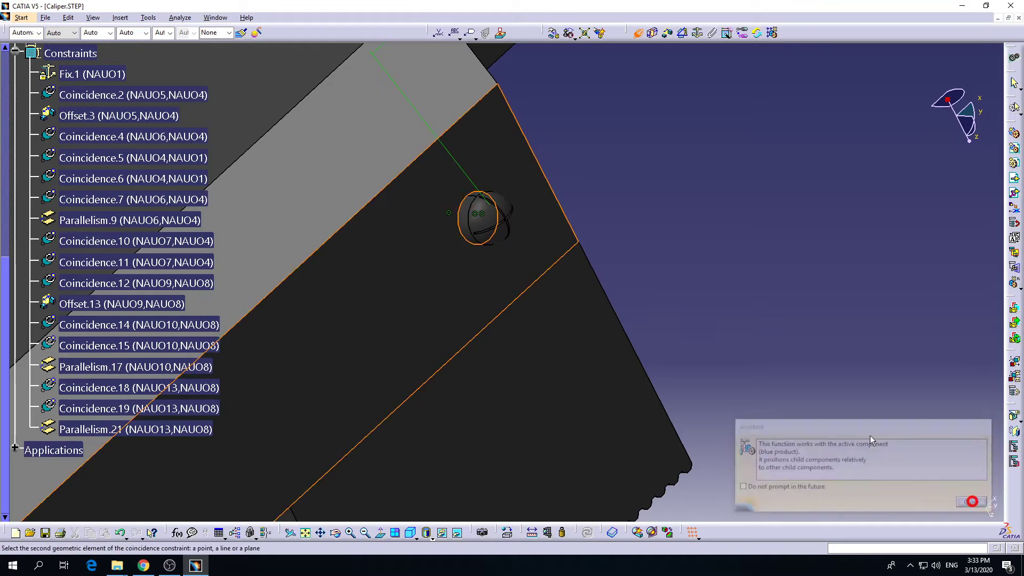
click(640, 153)
Step: Try to constrain Screw2 (NAUO13)'s slot coincident with the Base (NAUO1)'s long edge, and undo that constraint
click(640, 33)
click(640, 33)
middle_drag(526, 237, 338, 190)
middle_drag(642, 452, 427, 155)
click(470, 292)
middle_drag(345, 215, 645, 256)
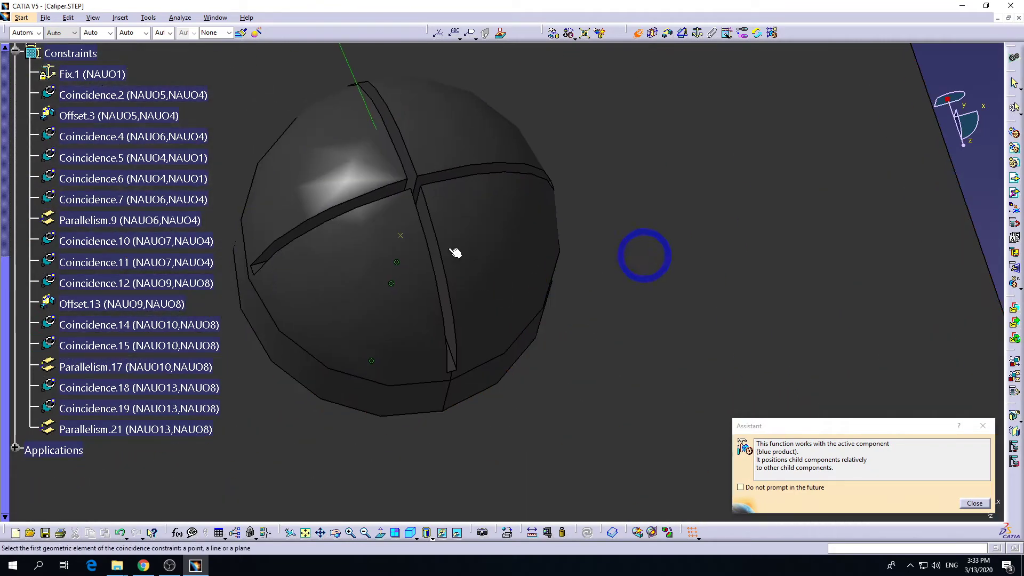
middle_drag(497, 187, 551, 373)
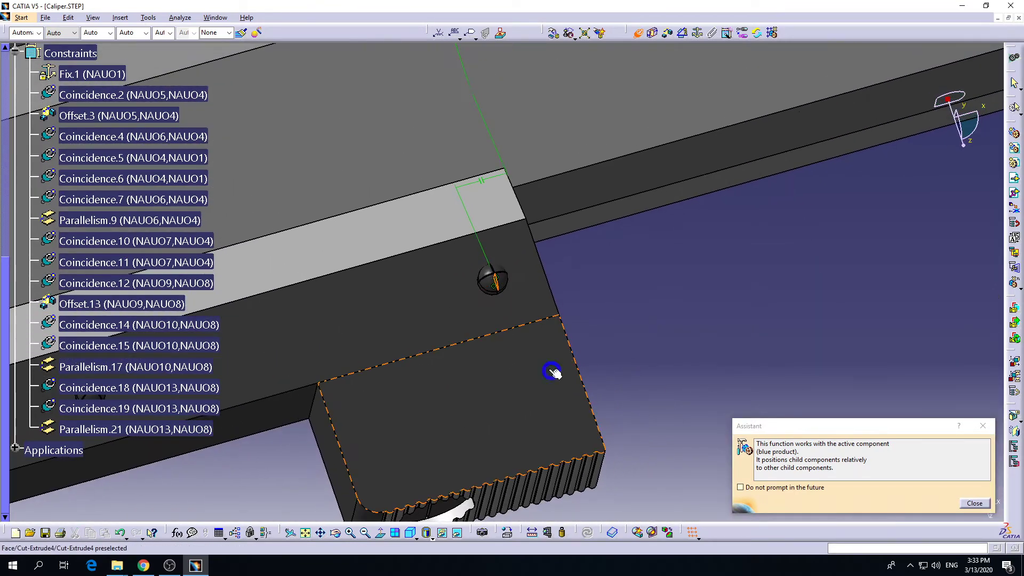
click(633, 159)
middle_drag(454, 241, 563, 381)
middle_drag(557, 233, 602, 326)
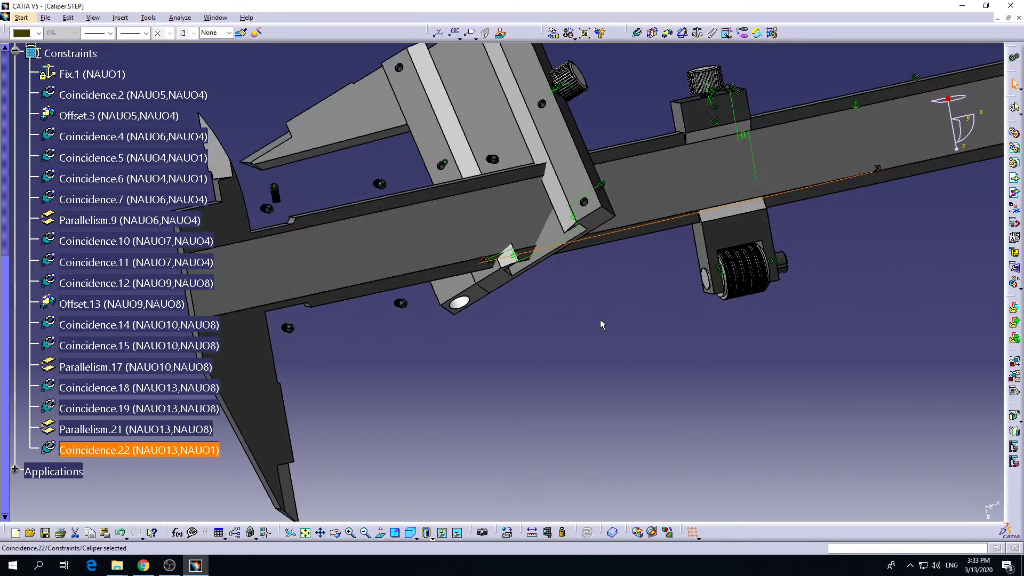
key(ctrl)
key(ctrl+z)
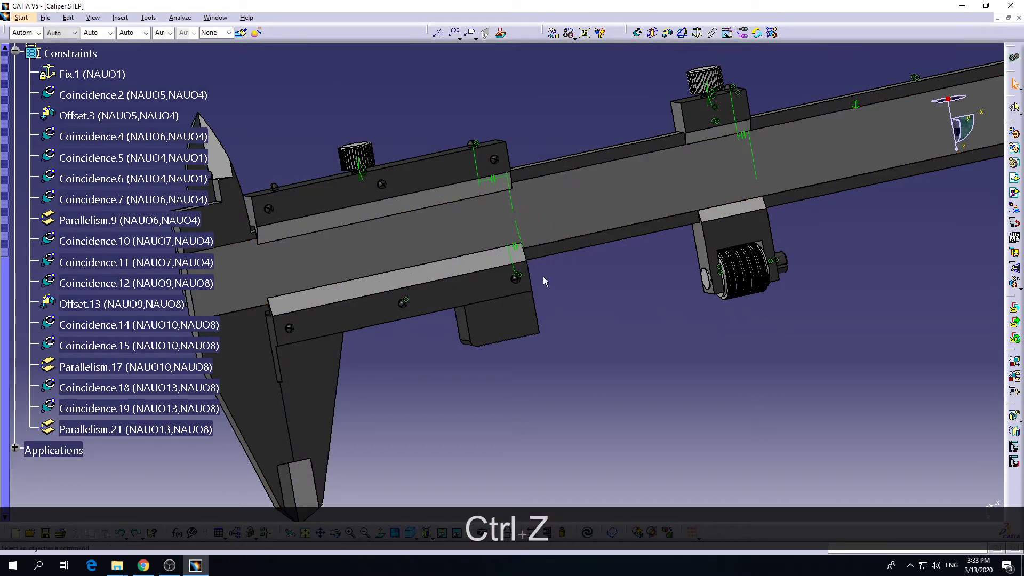
Step: Deactivate With respect to constraints and manipulate the Slider (NAUO8) along the Z axis away from the Base
middle_drag(434, 248, 570, 318)
click(553, 33)
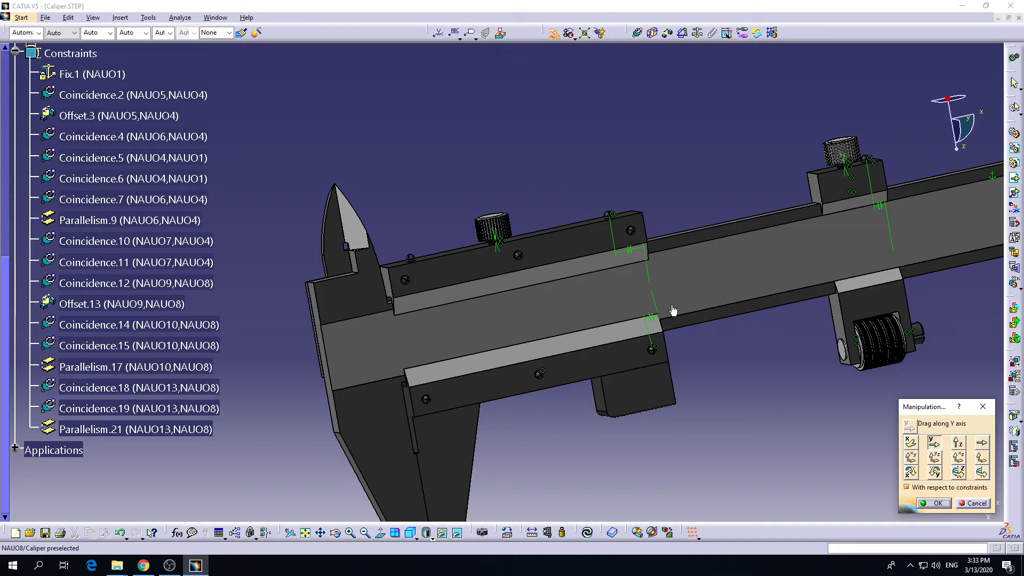
click(907, 488)
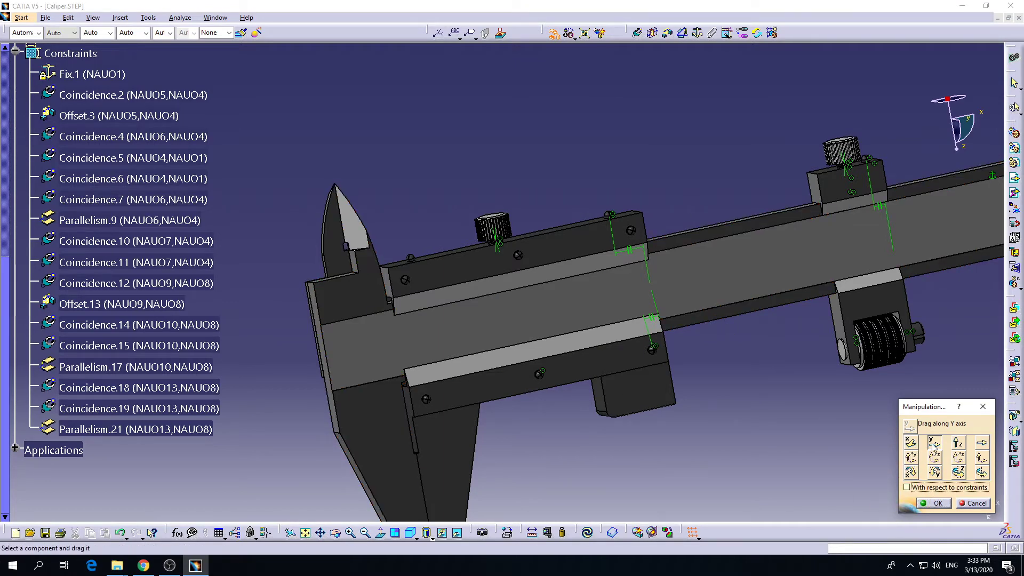
click(934, 445)
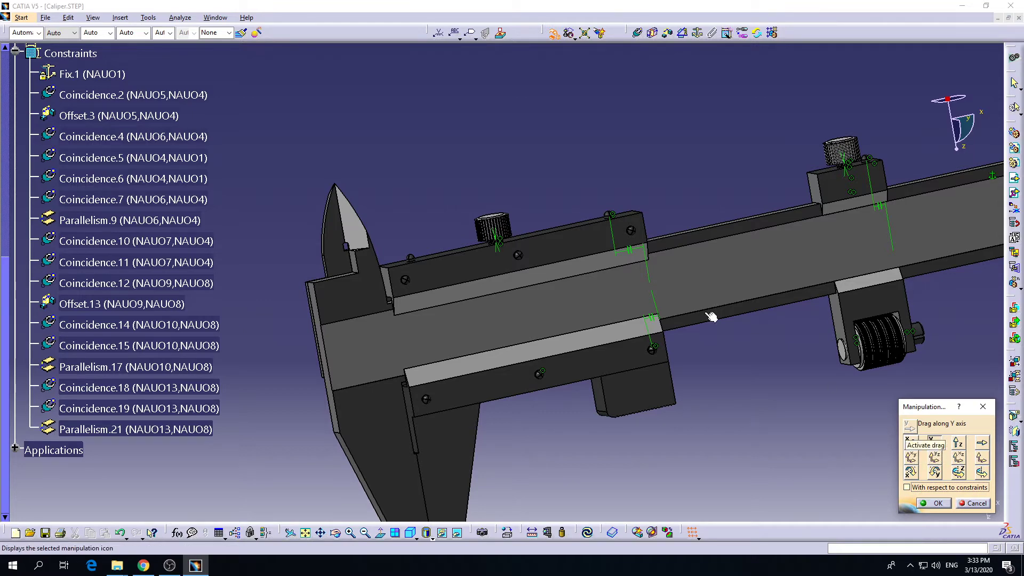
click(959, 444)
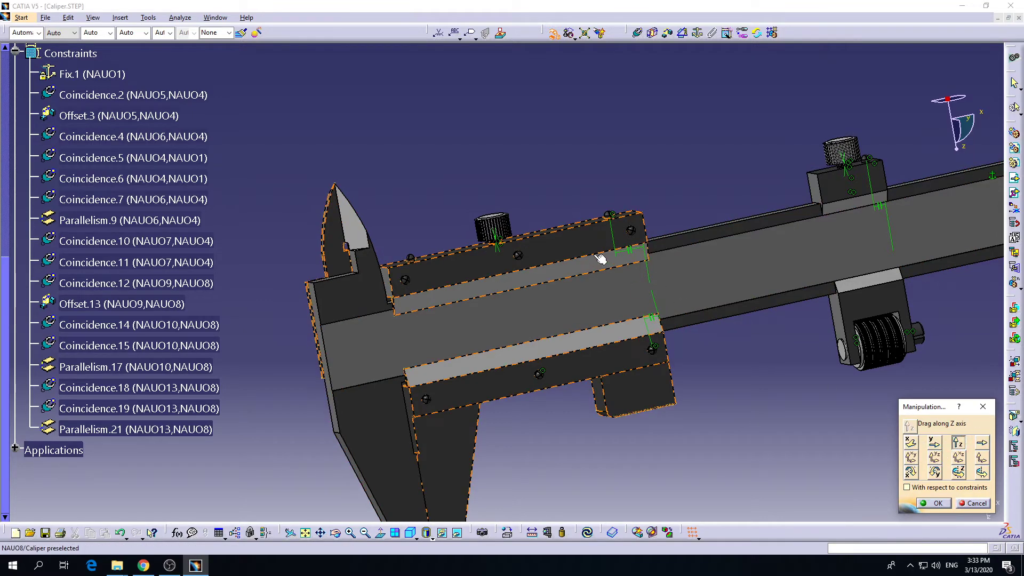
drag(599, 258, 599, 162)
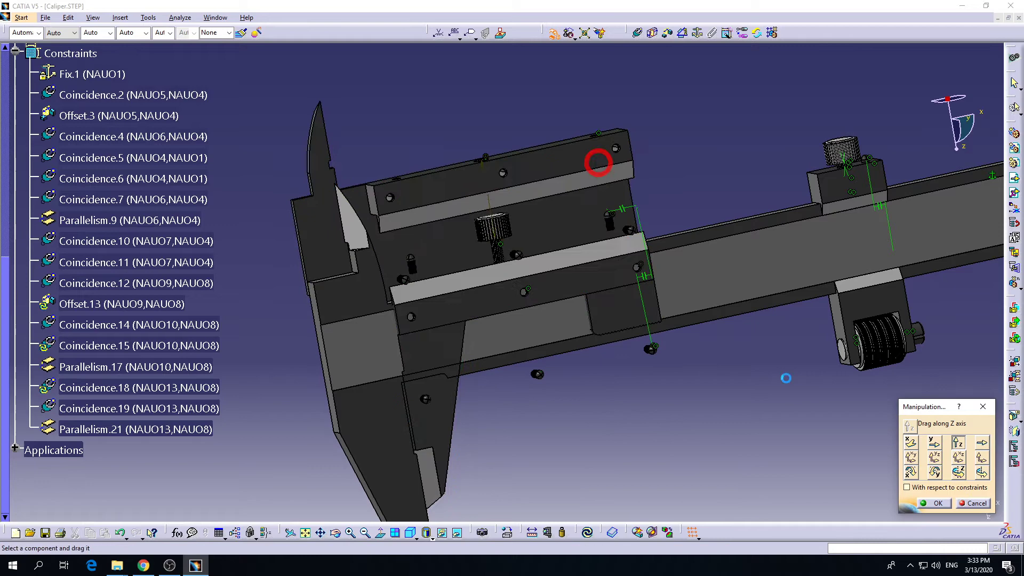
click(938, 504)
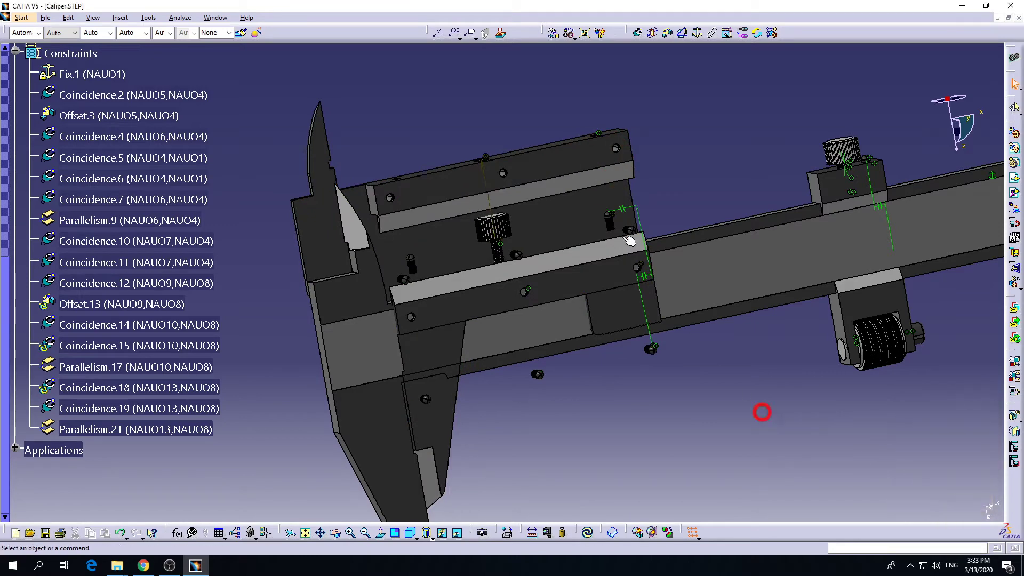
Step: Constrain the Slider (NAUO8)'s long inner edge coincident with the matching long edge of the Base (NAUO1)
click(638, 34)
middle_drag(601, 240, 688, 173)
middle_drag(534, 347, 640, 322)
middle_drag(650, 359, 456, 337)
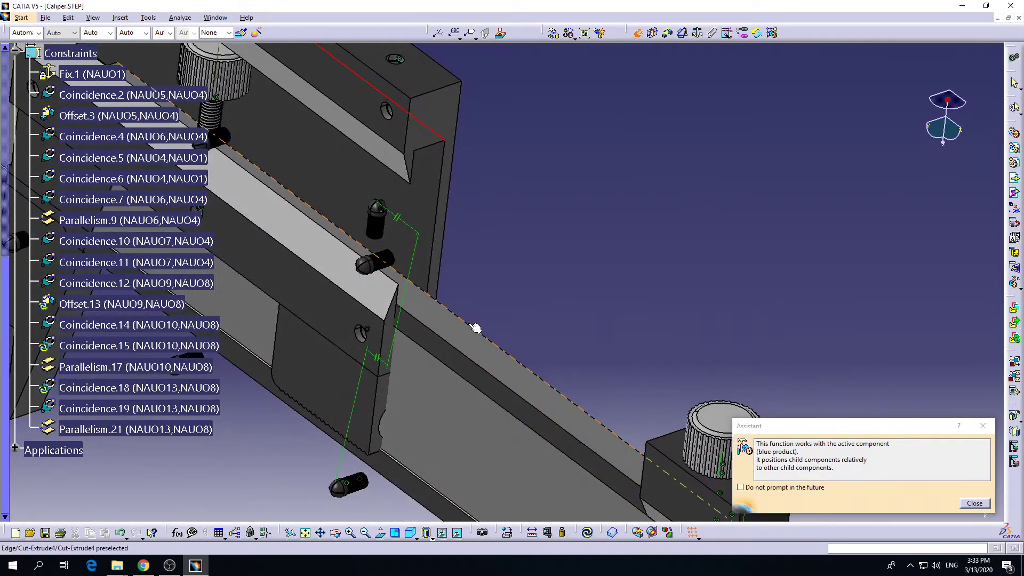
click(475, 328)
middle_drag(596, 284, 618, 356)
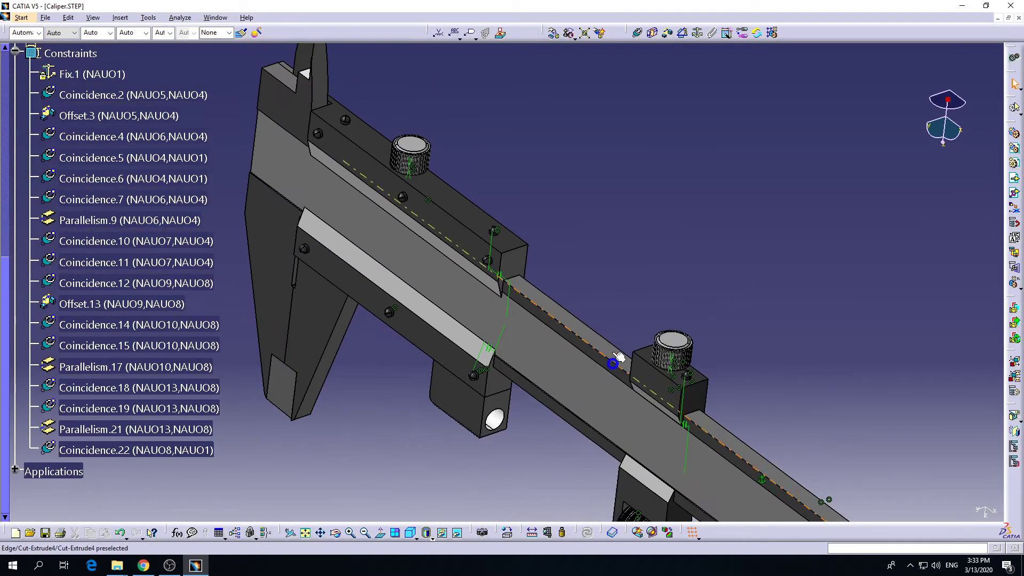
Step: Manipulate the Slider (NAUO8) around the X axis and move it upward along the Z axis to expose its mating faces
click(928, 486)
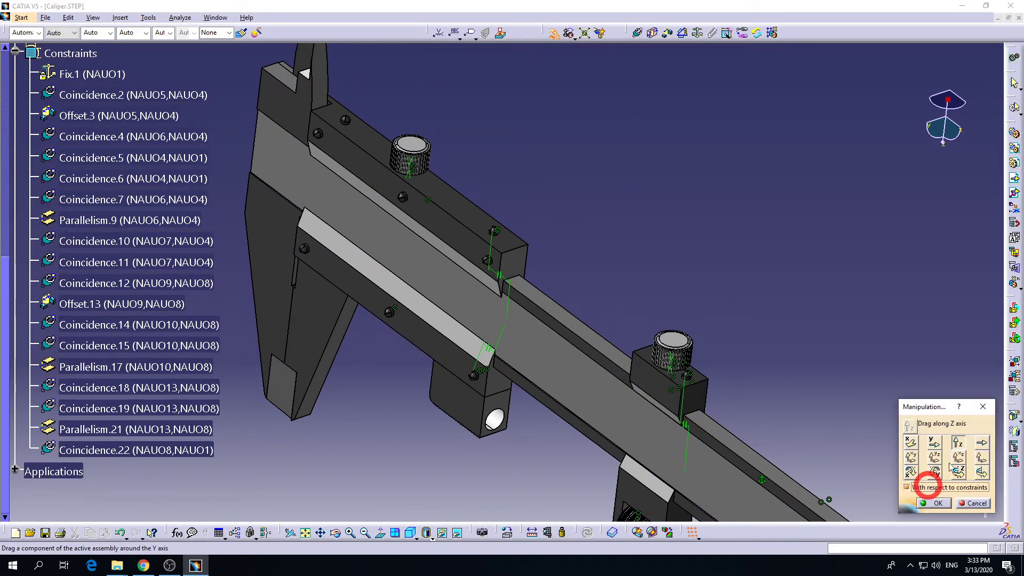
click(911, 472)
drag(470, 299, 703, 285)
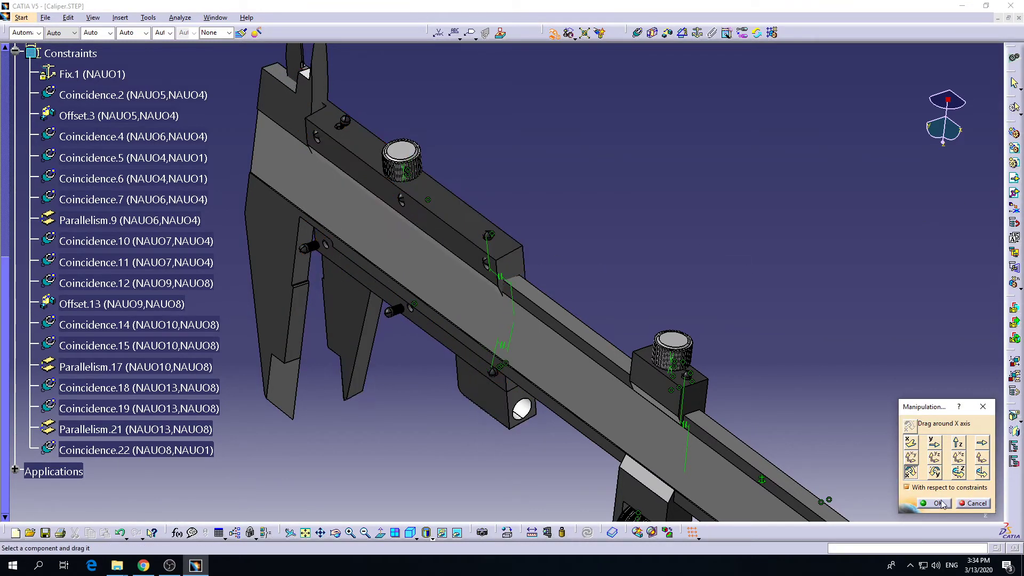
click(958, 443)
drag(530, 273, 534, 205)
click(948, 506)
Step: Constrain the Slider (NAUO8)'s inner recess face coincident with the Base (NAUO1)'s back face, orientation Opposite
middle_drag(463, 363, 596, 126)
click(638, 34)
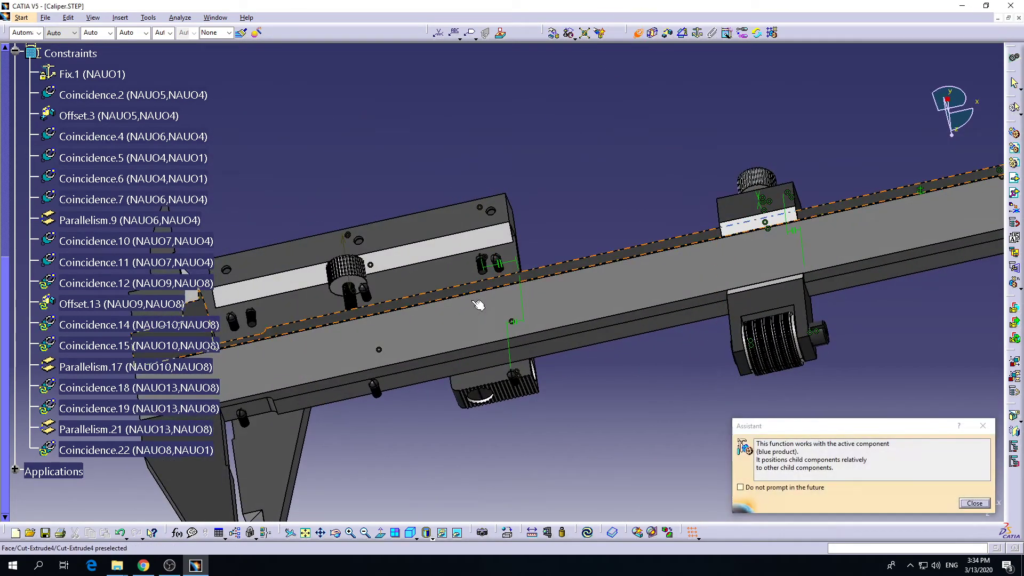
middle_drag(478, 304, 504, 288)
click(535, 275)
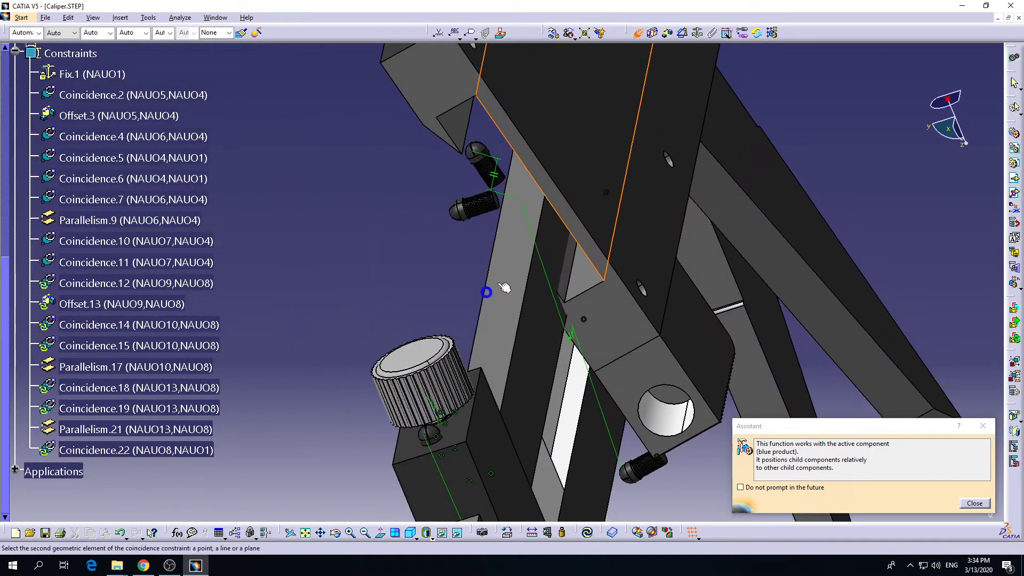
click(545, 248)
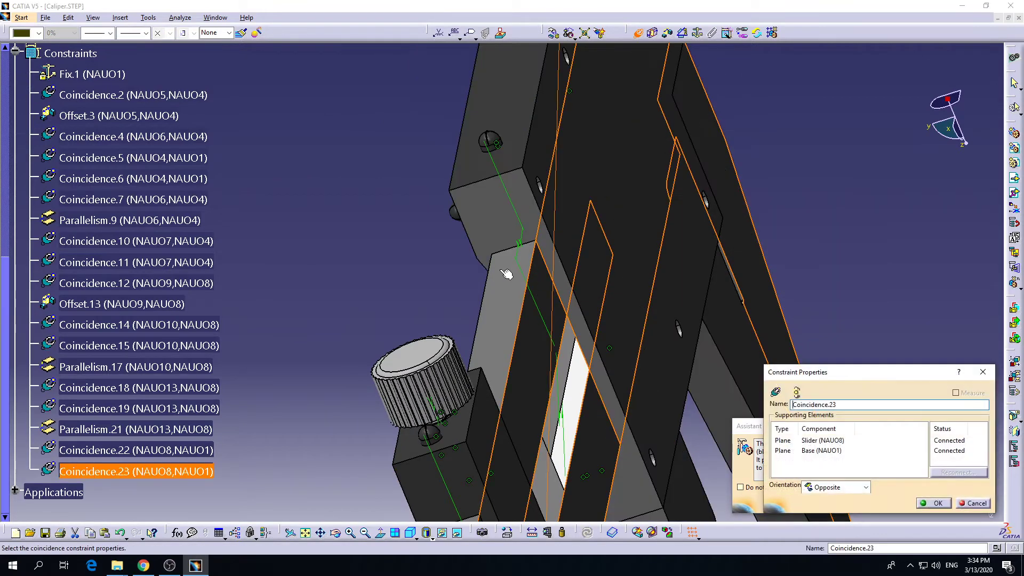
click(924, 504)
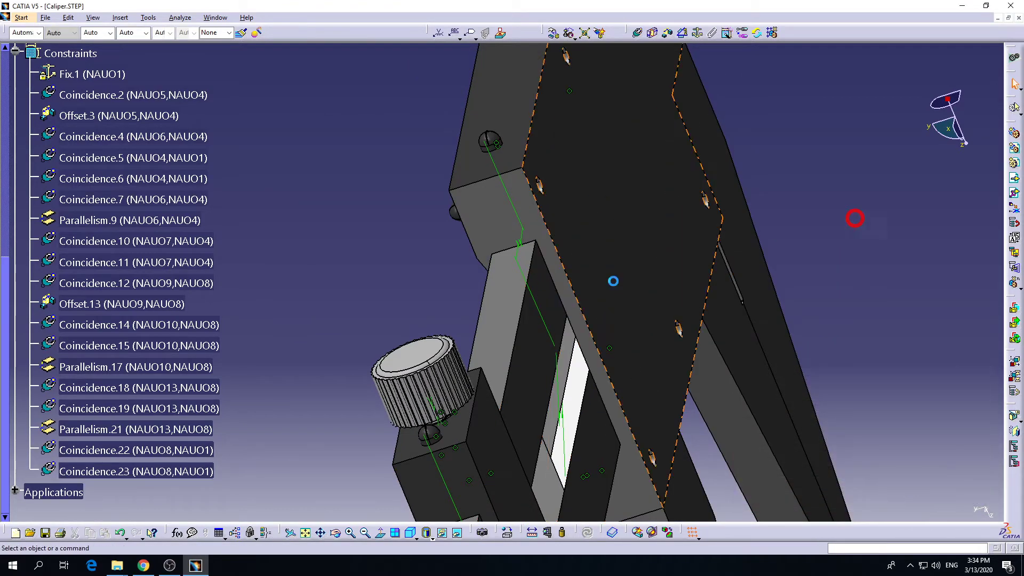
middle_drag(613, 281, 673, 370)
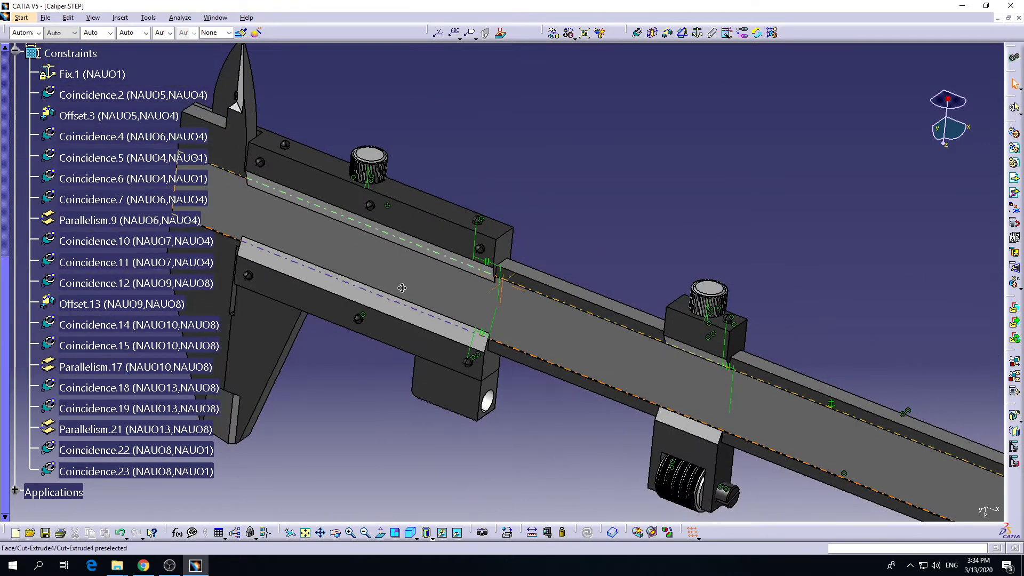
Step: Manipulate screw NAUO14 along the Y axis out of the middle hole in the Slider's upper rail
middle_drag(402, 288, 421, 274)
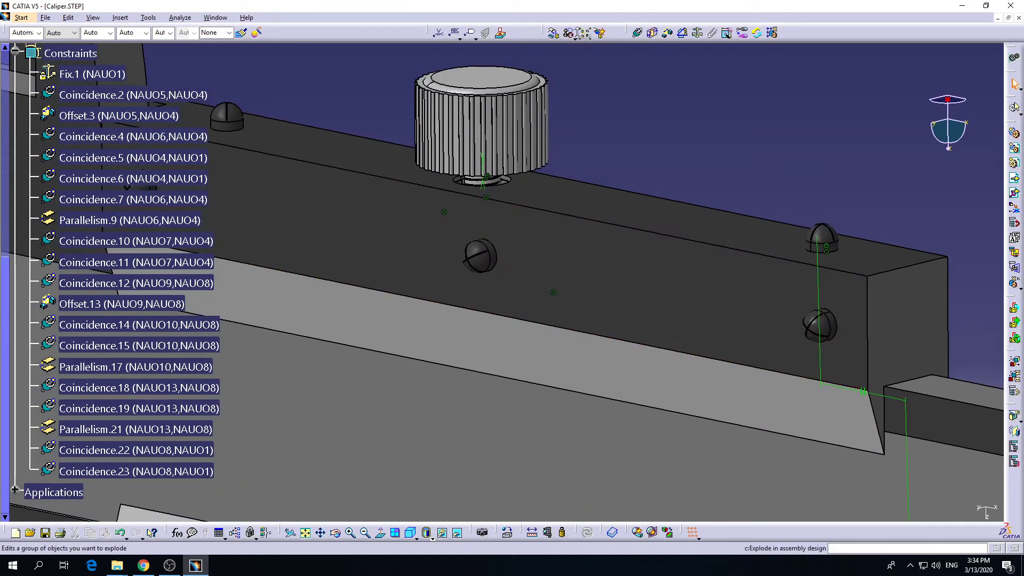
click(554, 32)
click(934, 443)
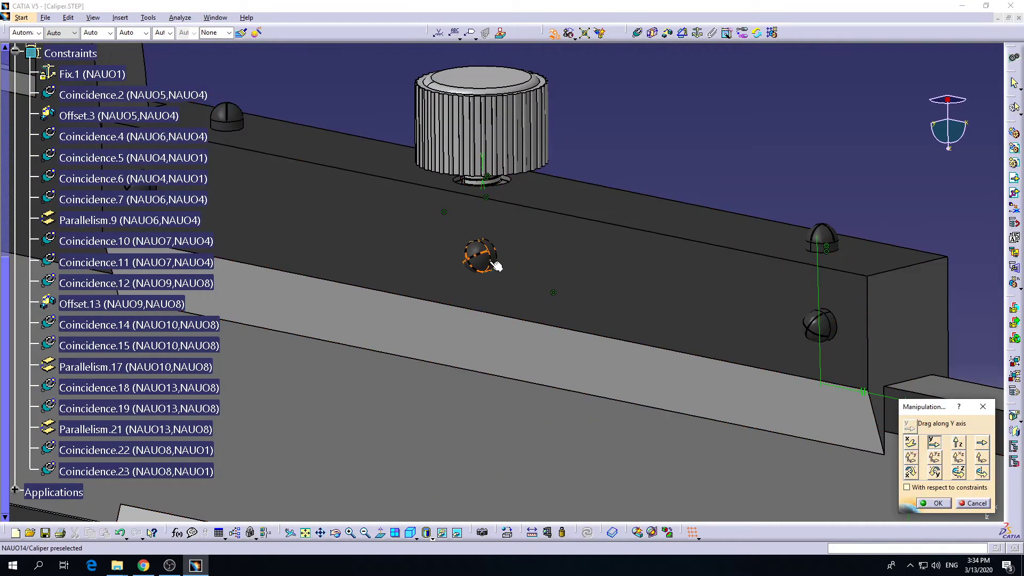
drag(496, 266, 453, 277)
click(931, 503)
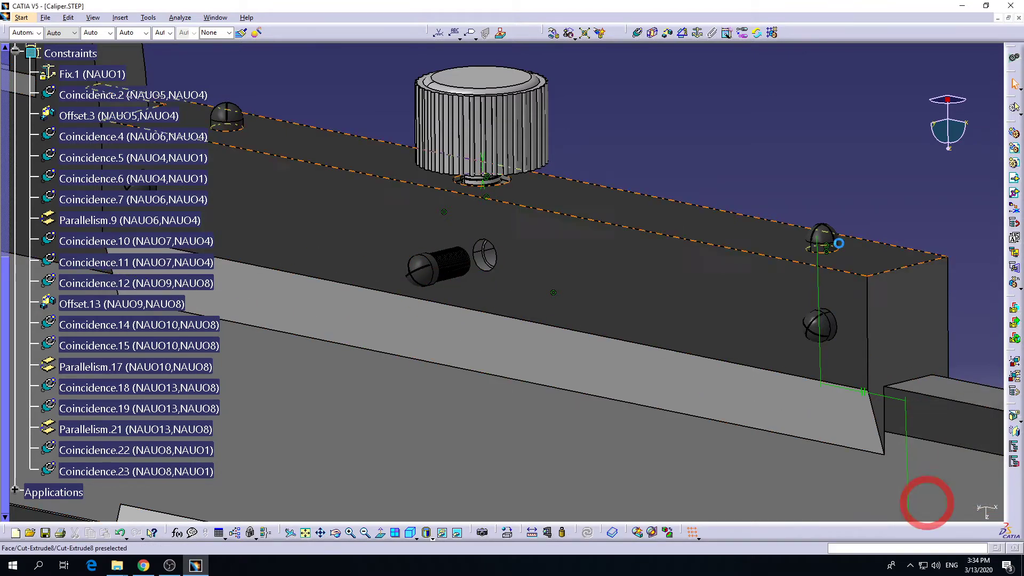
Step: Constrain the axis of screw NAUO14 coincident with the axis of its hole in the Slider's upper rail
click(795, 177)
click(640, 34)
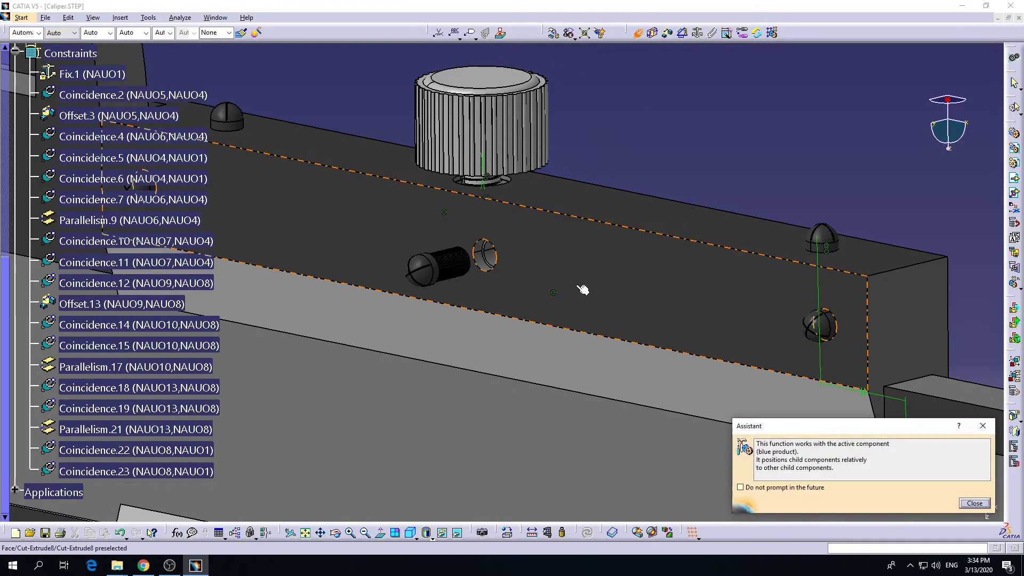
middle_drag(583, 290, 605, 206)
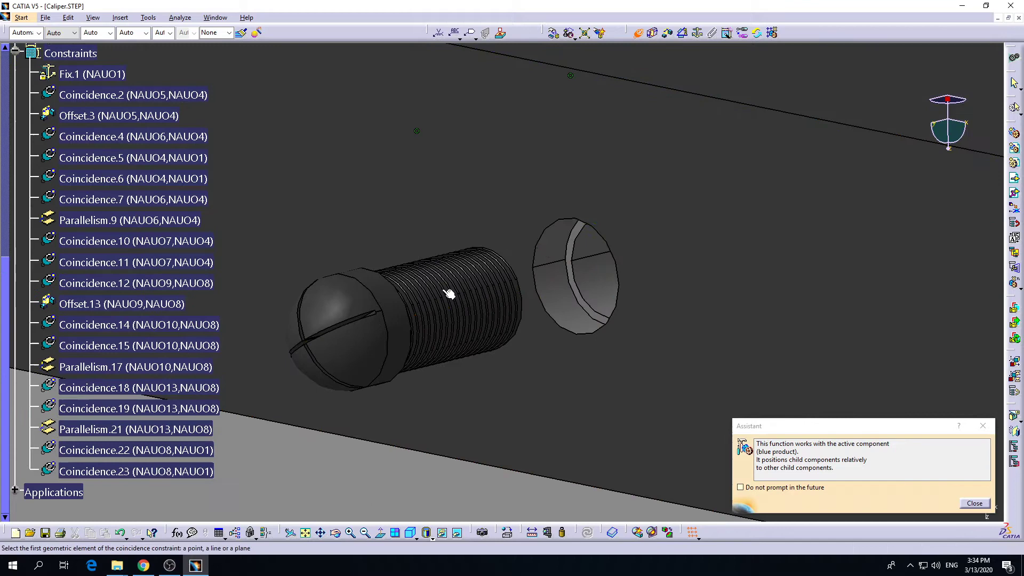
Step: Make the loose side screw's axis coincident with the axis of its hole in the slider
click(389, 322)
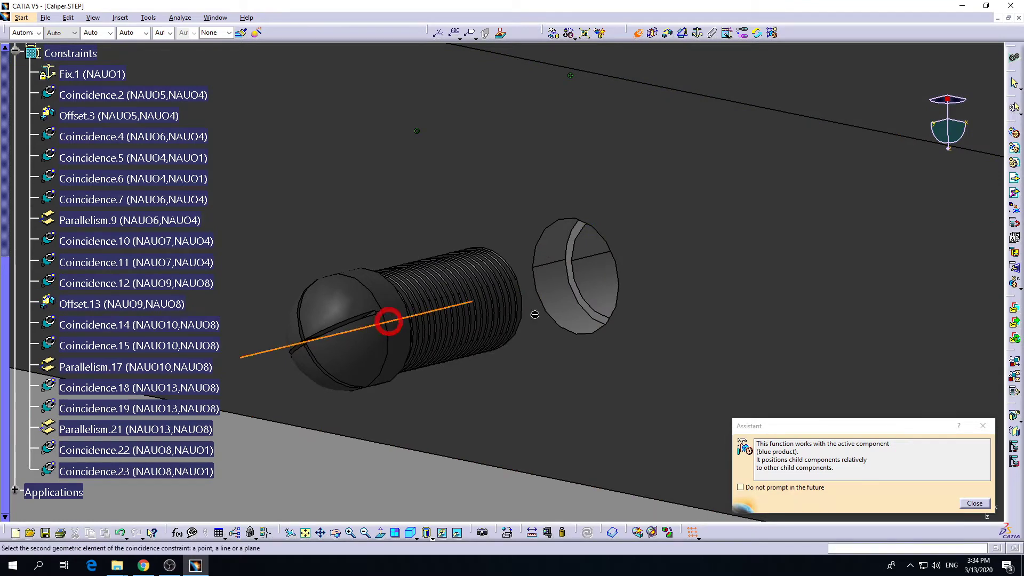
click(589, 288)
click(22, 18)
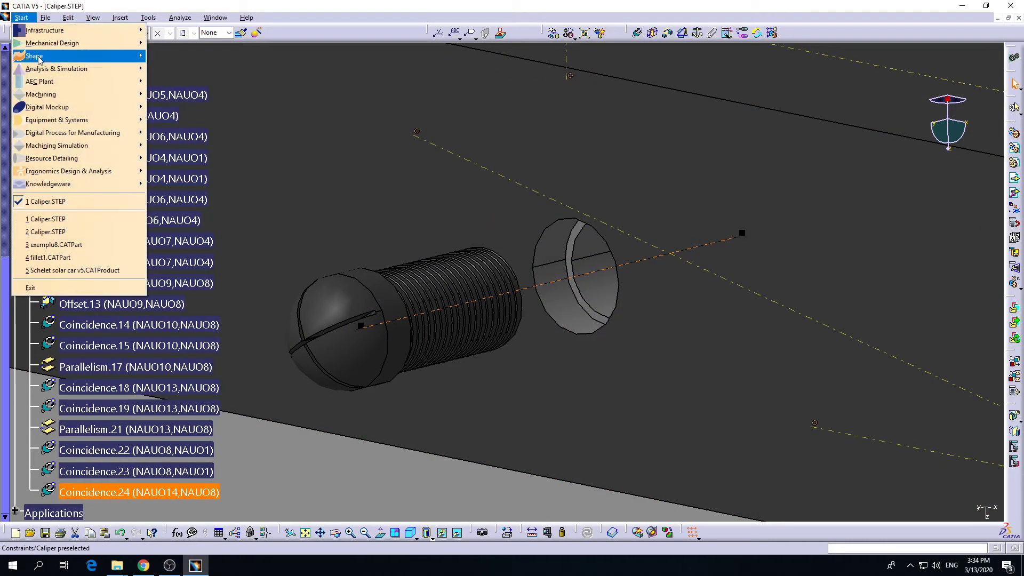
mouse_move(41, 111)
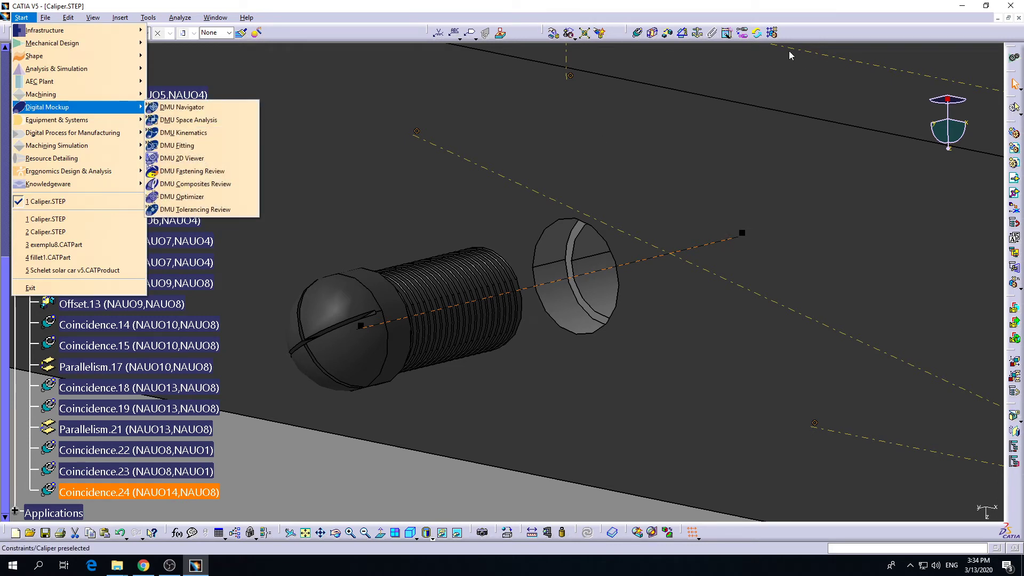
key(Escape)
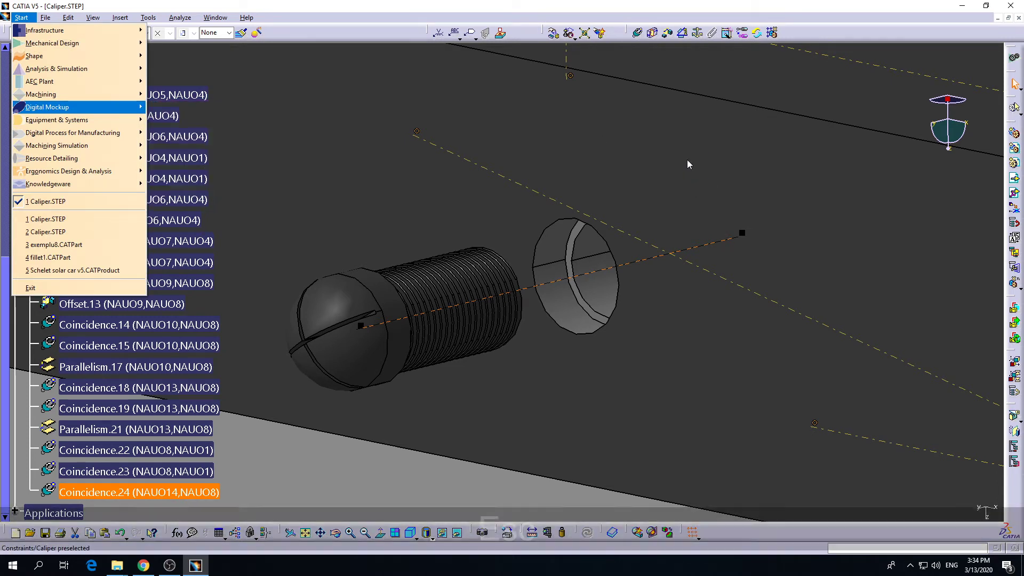
key(Escape)
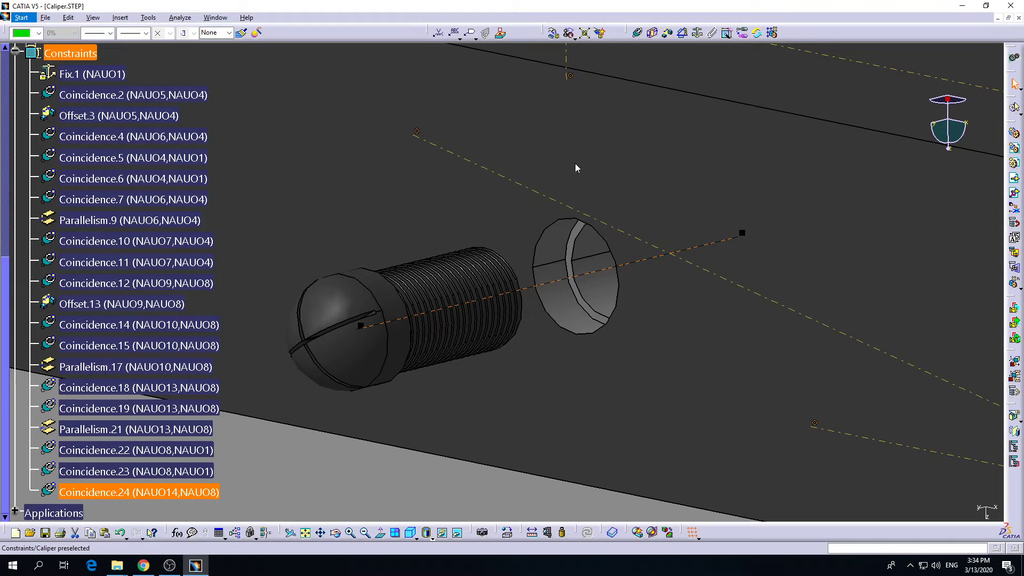
click(58, 41)
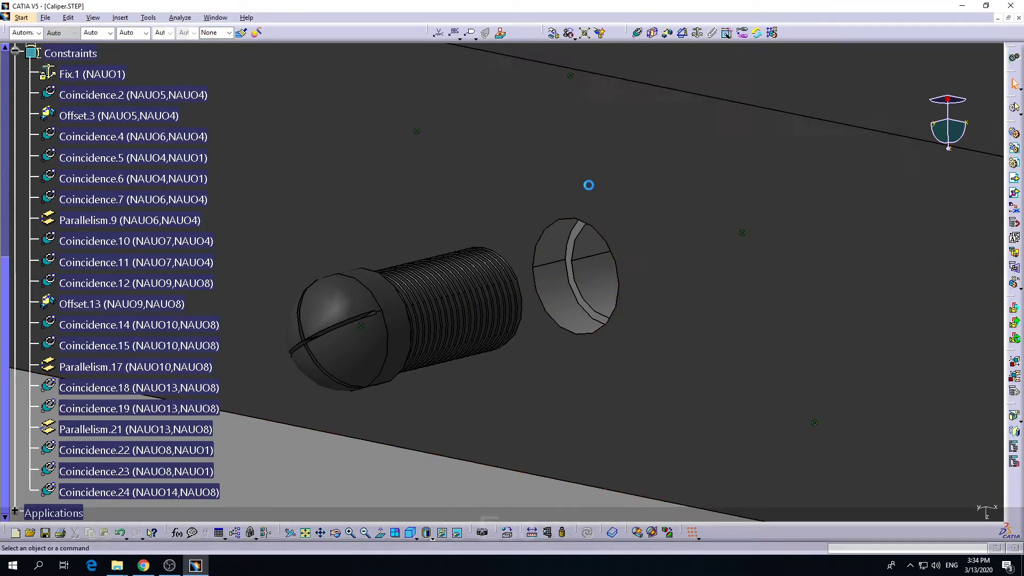
key(Escape)
key(Escape)
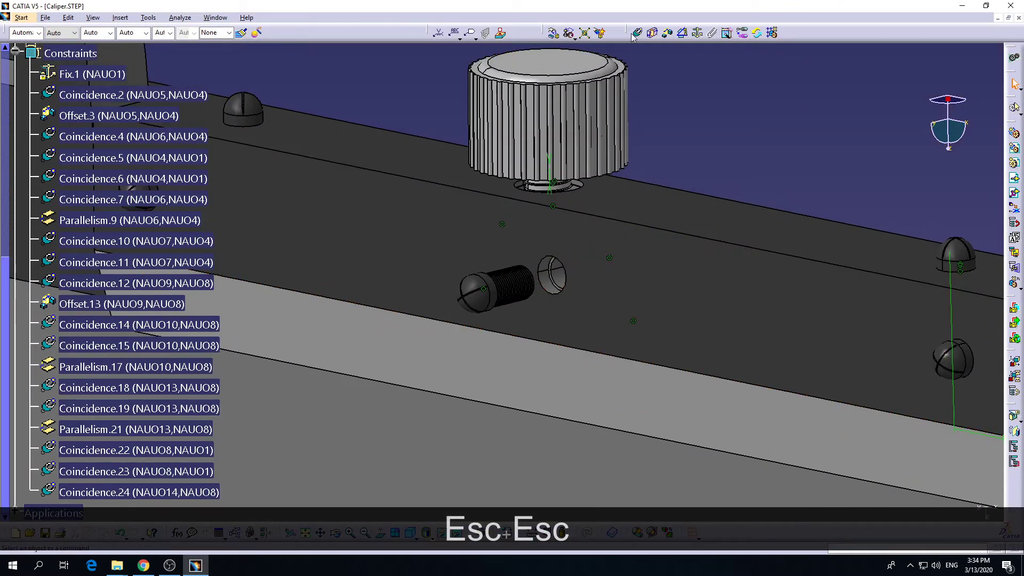
Step: Make the underside of the side screw's head coincident with the slider's side face
click(635, 33)
middle_drag(631, 355, 434, 306)
middle_drag(706, 293, 439, 298)
click(486, 187)
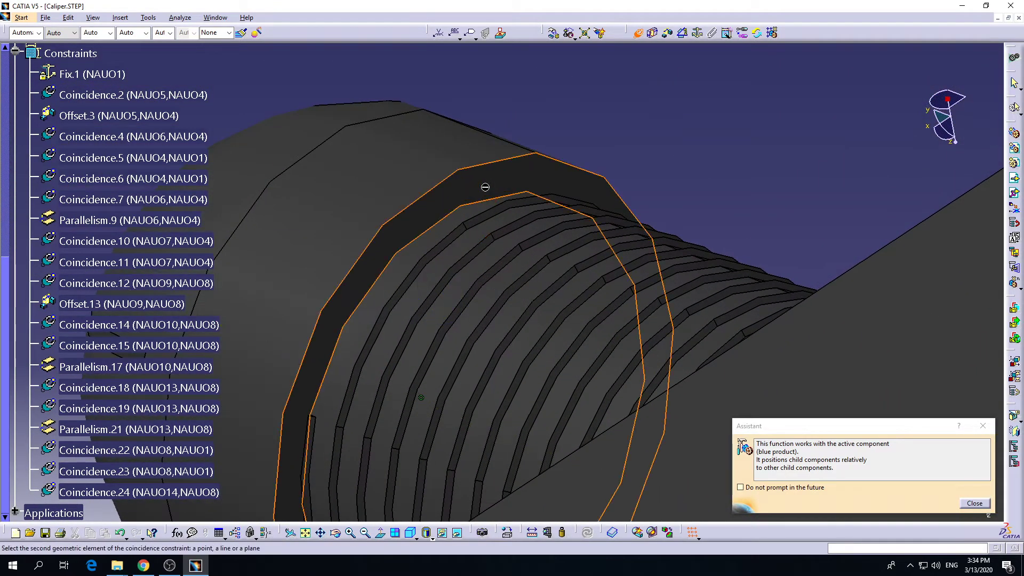
middle_drag(486, 187, 536, 291)
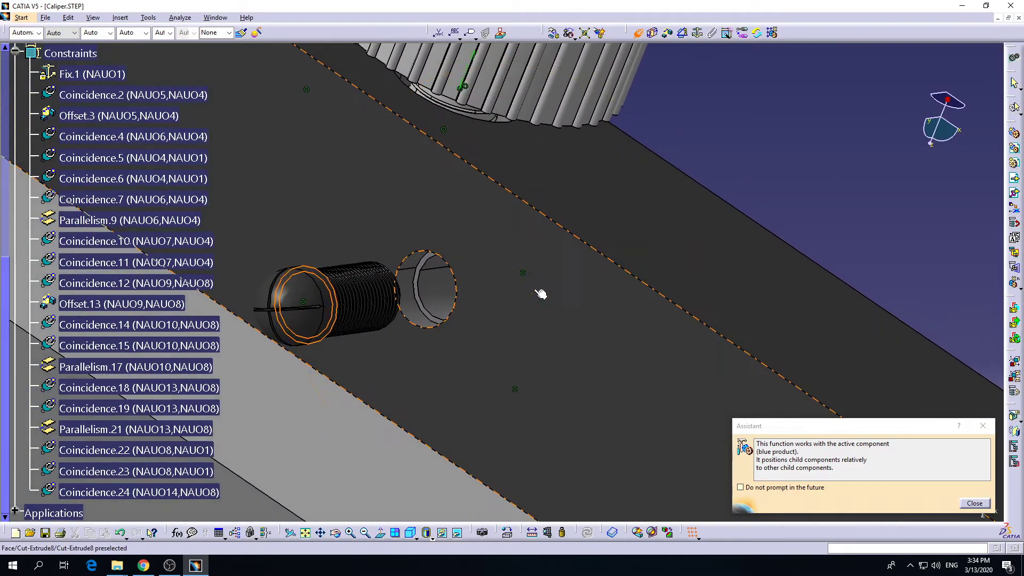
click(540, 294)
click(940, 499)
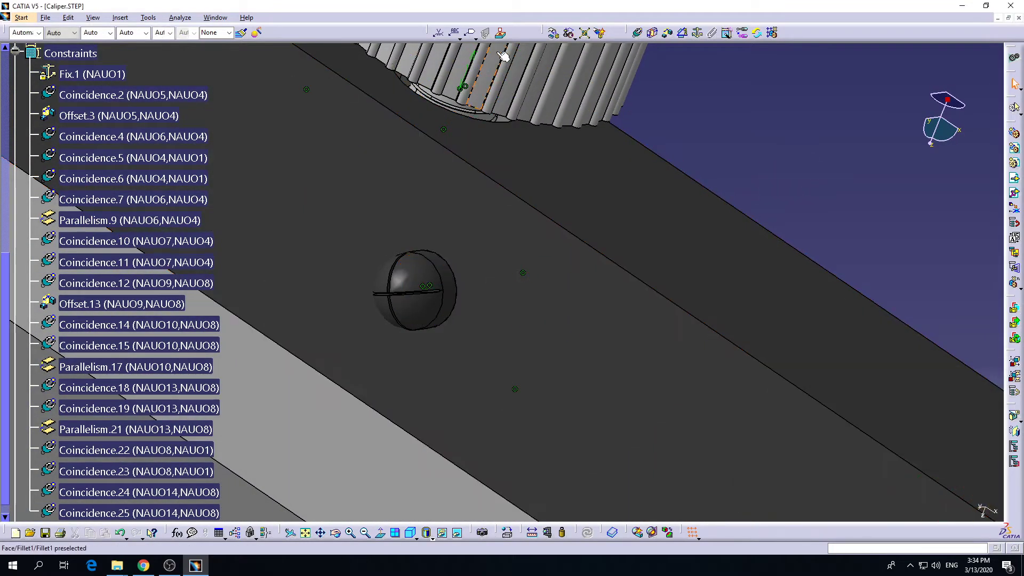
Step: Try to make the side screw's slot face coincident with the slider's upper face
click(638, 33)
middle_drag(493, 317, 733, 400)
middle_drag(610, 351, 560, 294)
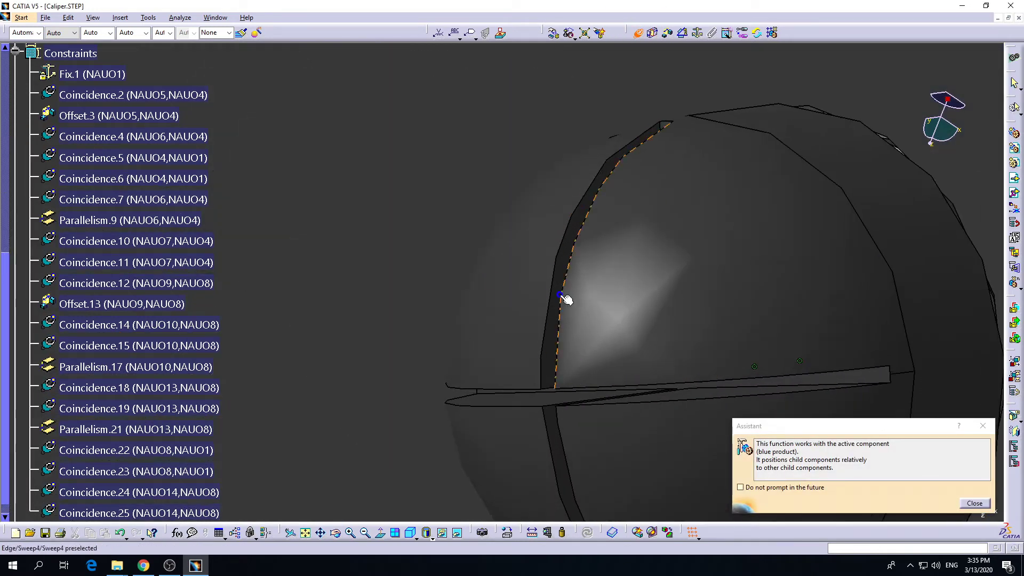
click(554, 330)
middle_drag(594, 221, 602, 369)
click(705, 195)
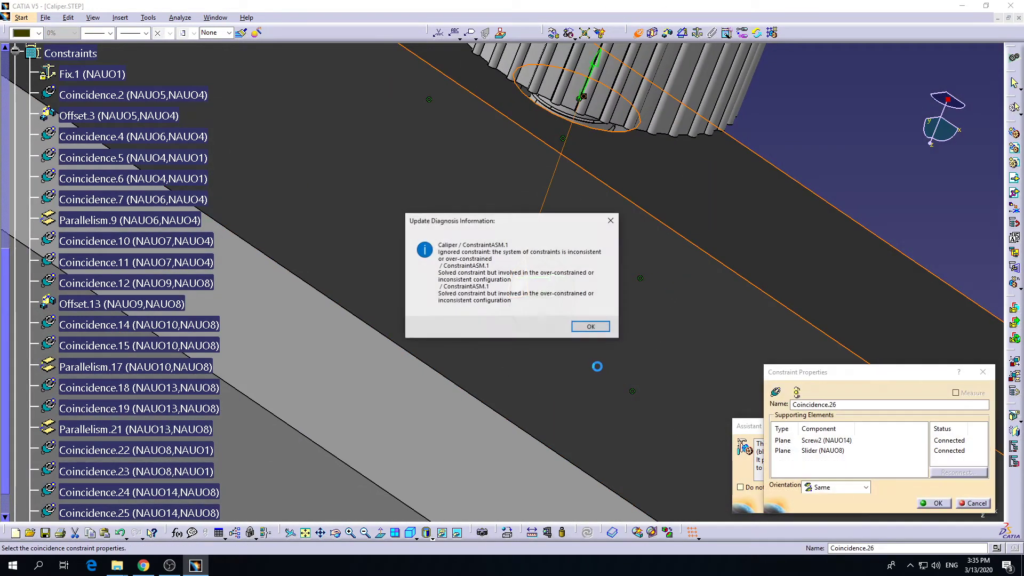
click(591, 327)
key(Escape)
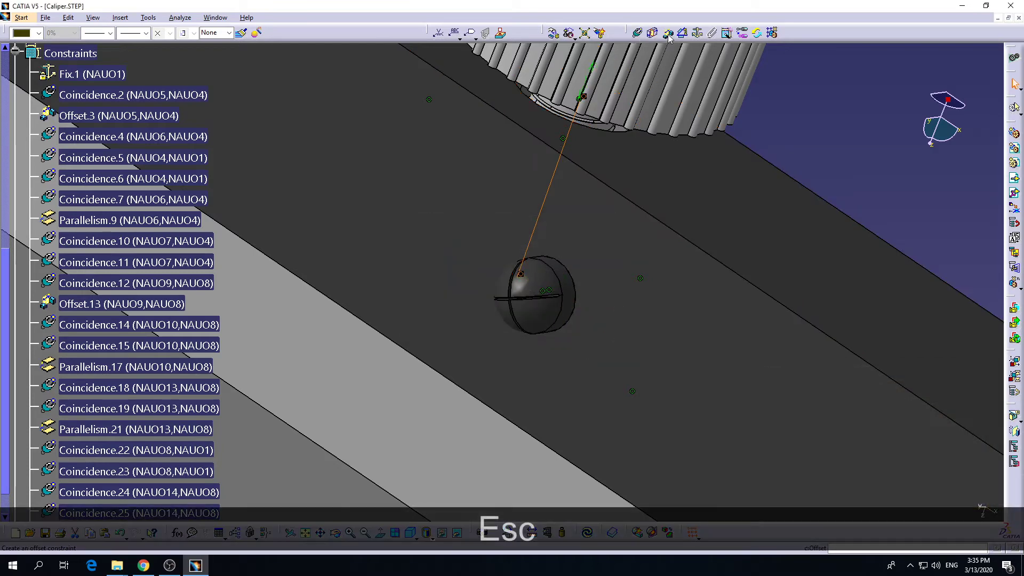
Step: Update the assembly and delete the inconsistent constraint between the side screw's slot face and the slider from the update diagnosis
middle_drag(571, 288, 378, 271)
key(Escape)
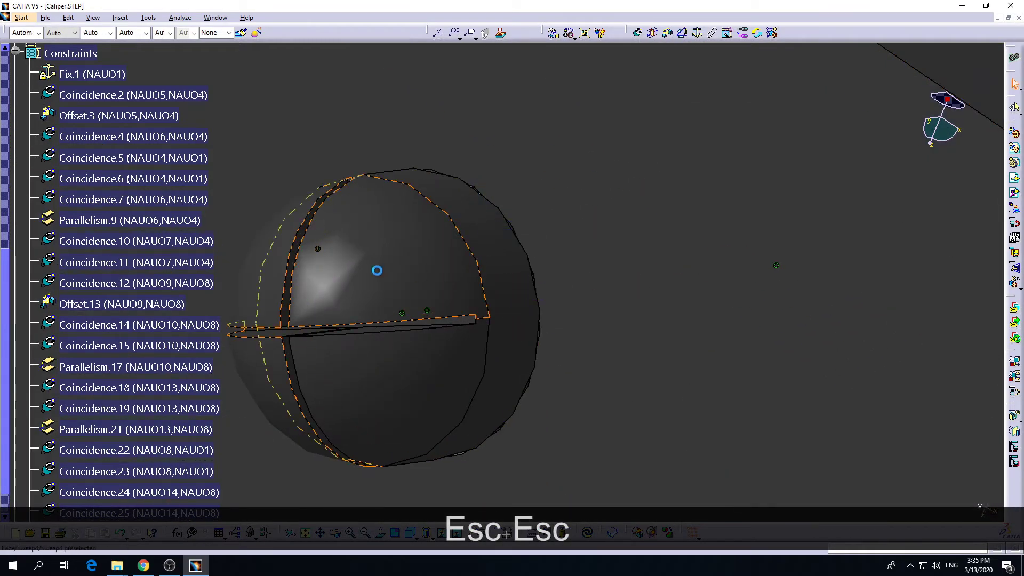
click(323, 253)
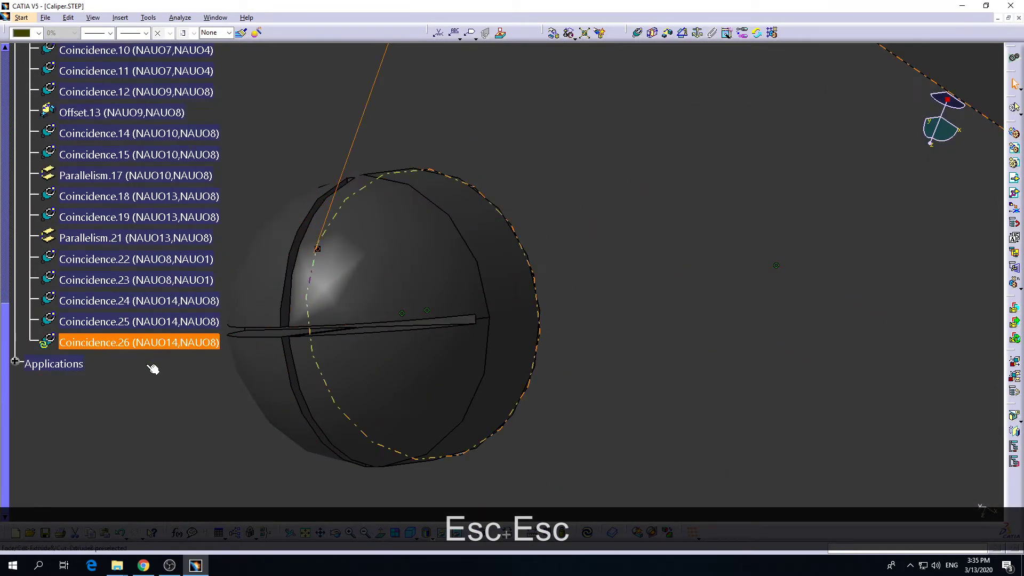
middle_drag(510, 246, 692, 416)
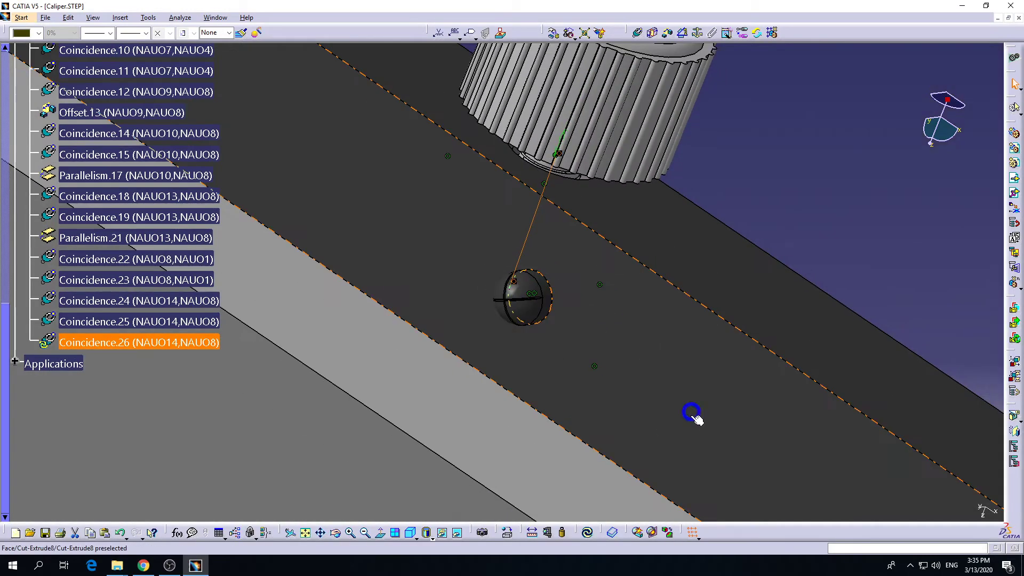
key(ctrl)
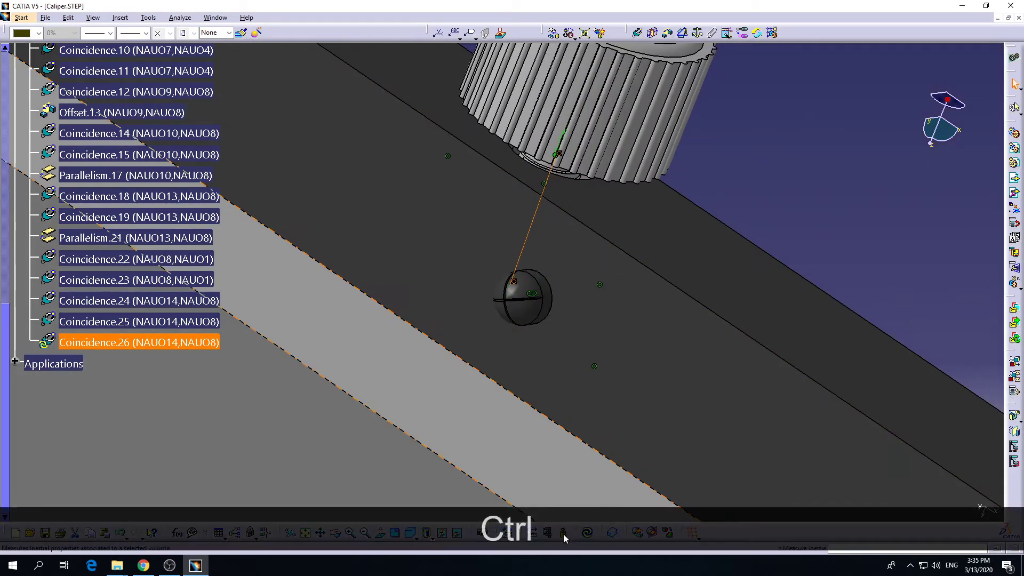
key(ctrl+u)
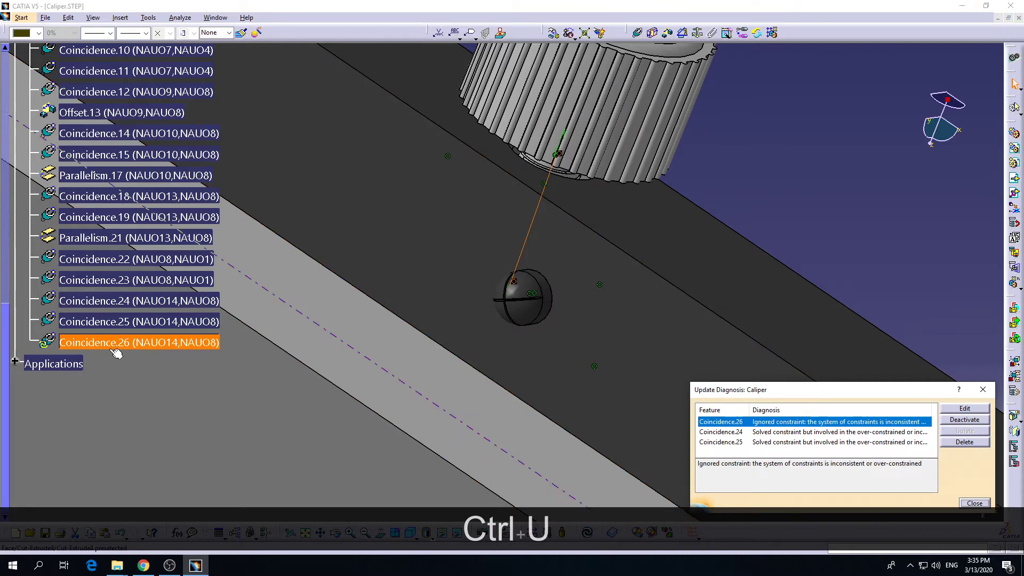
drag(797, 389, 703, 333)
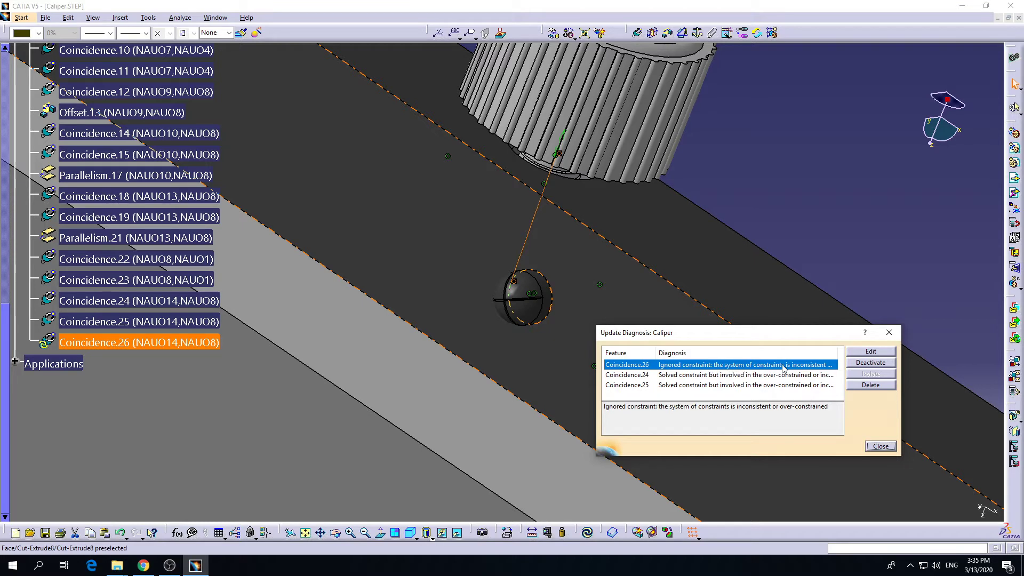
drag(841, 352, 871, 333)
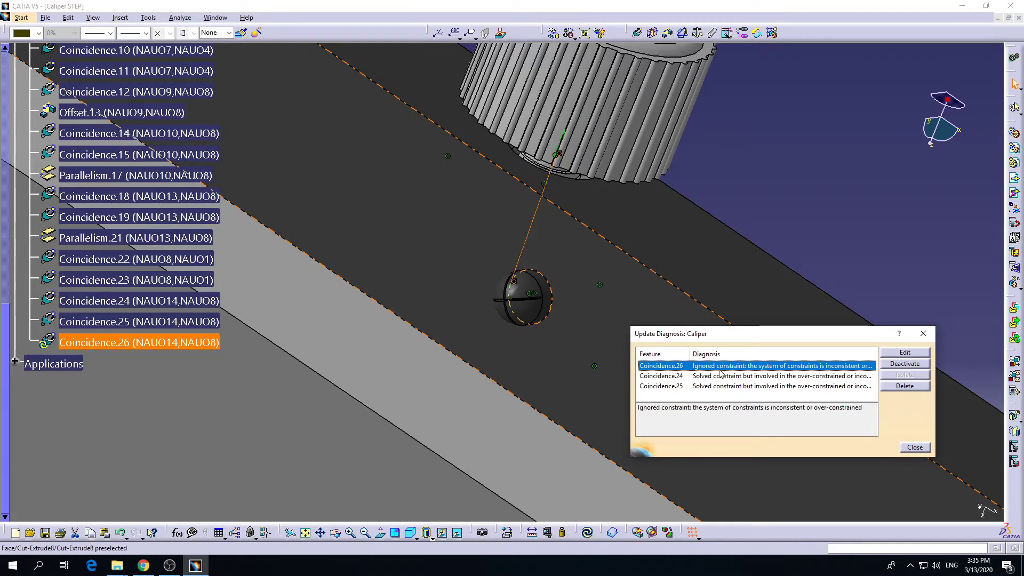
click(904, 386)
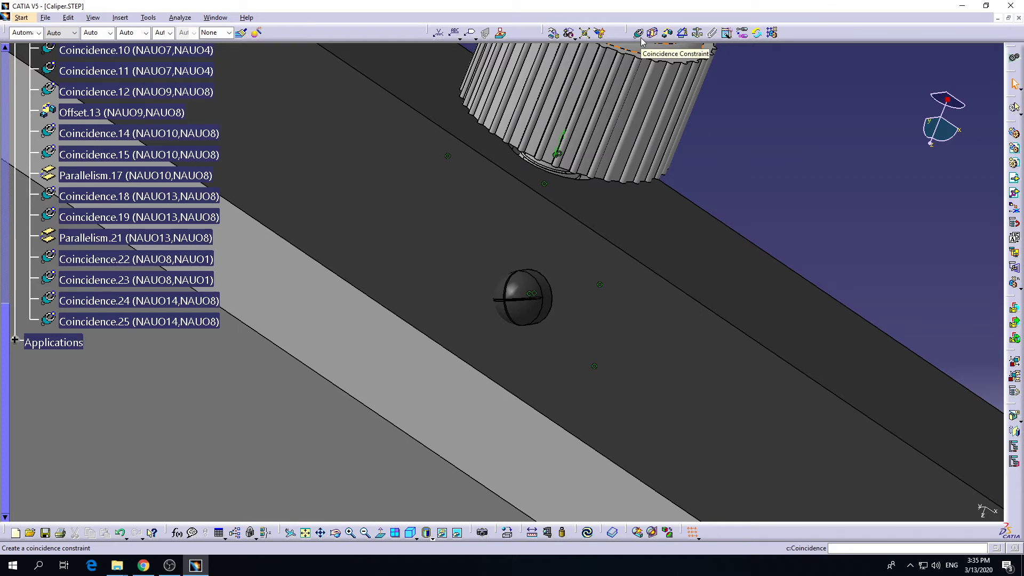
Step: Constrain the side screw's slot face parallel to the slider's upper face
click(683, 33)
scroll(553, 324, up, 5)
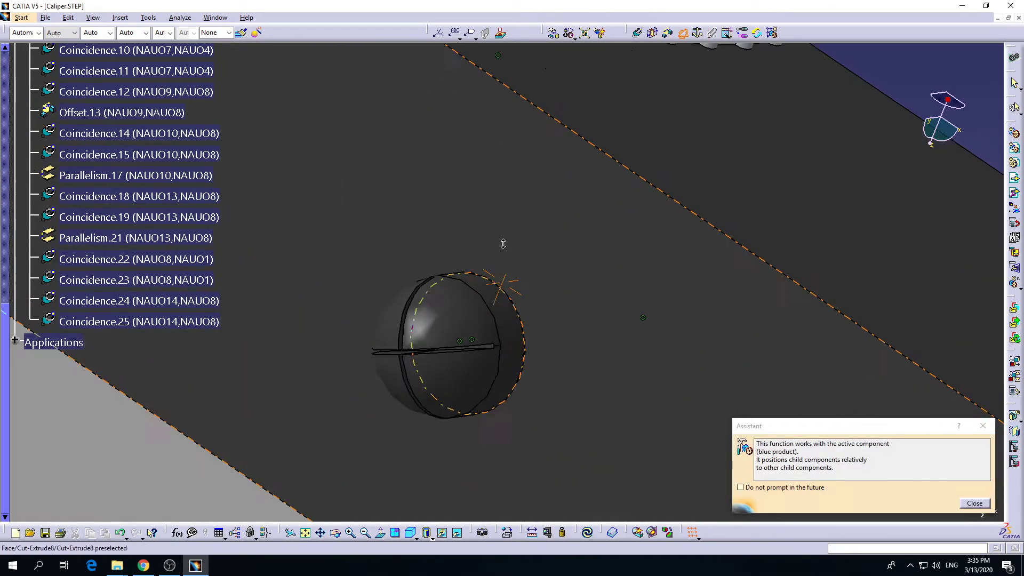
middle_drag(400, 396, 441, 275)
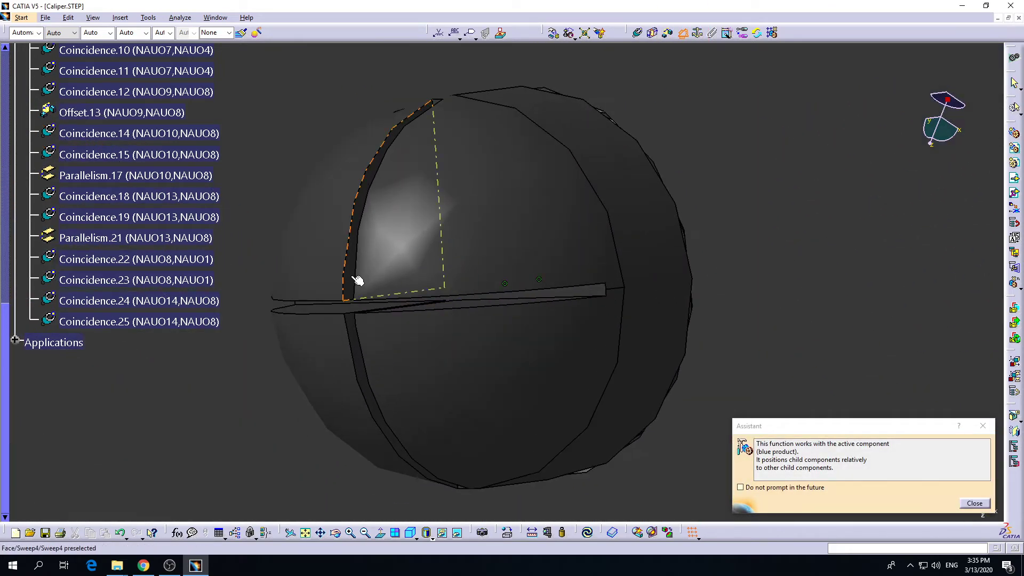
click(352, 276)
middle_drag(449, 215, 468, 341)
click(640, 172)
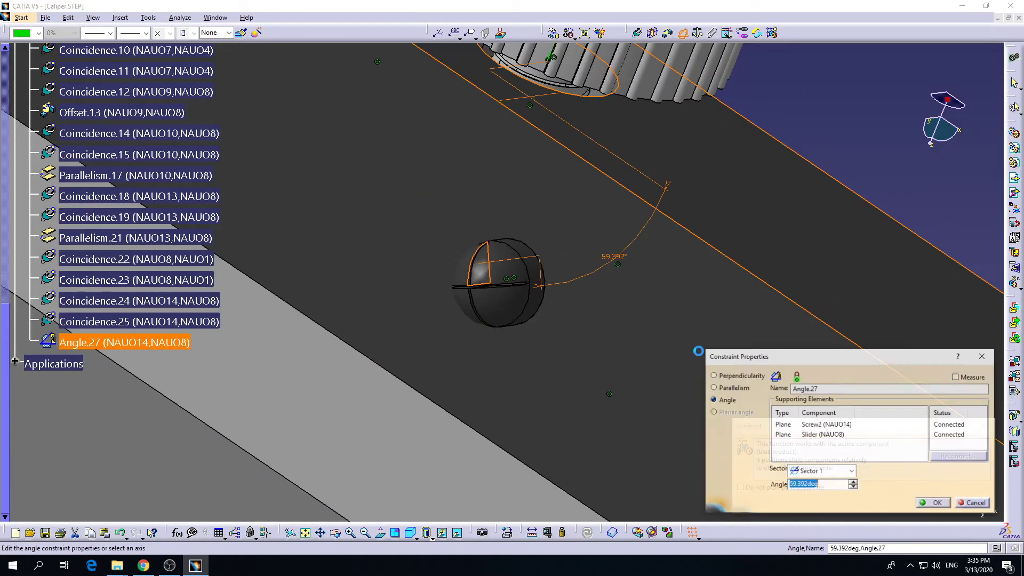
click(734, 388)
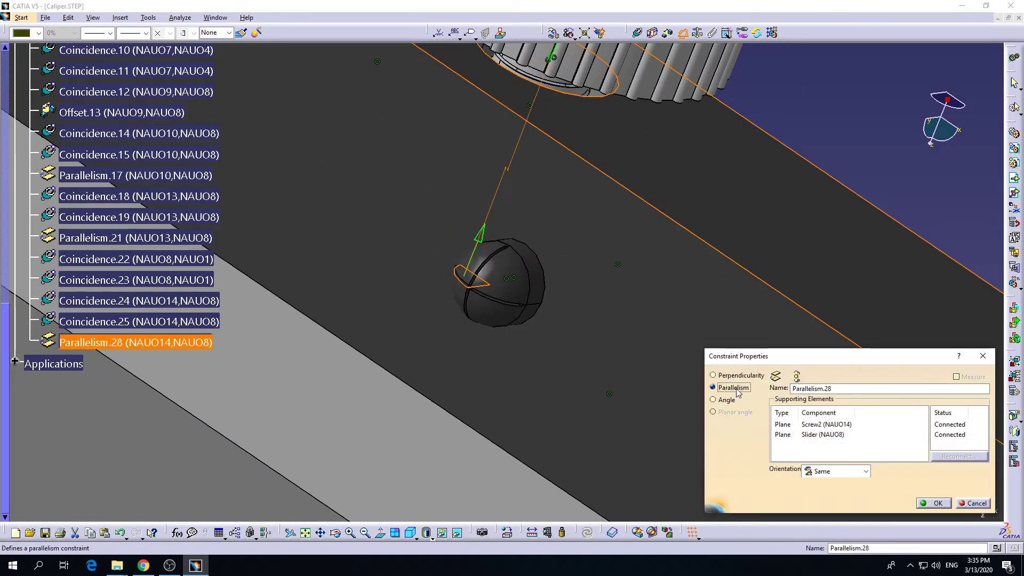
click(938, 504)
Step: Move the upper screw along Z and the side screw along Y out of their holes at the slider's other end
middle_drag(477, 184, 710, 361)
middle_drag(453, 227, 736, 373)
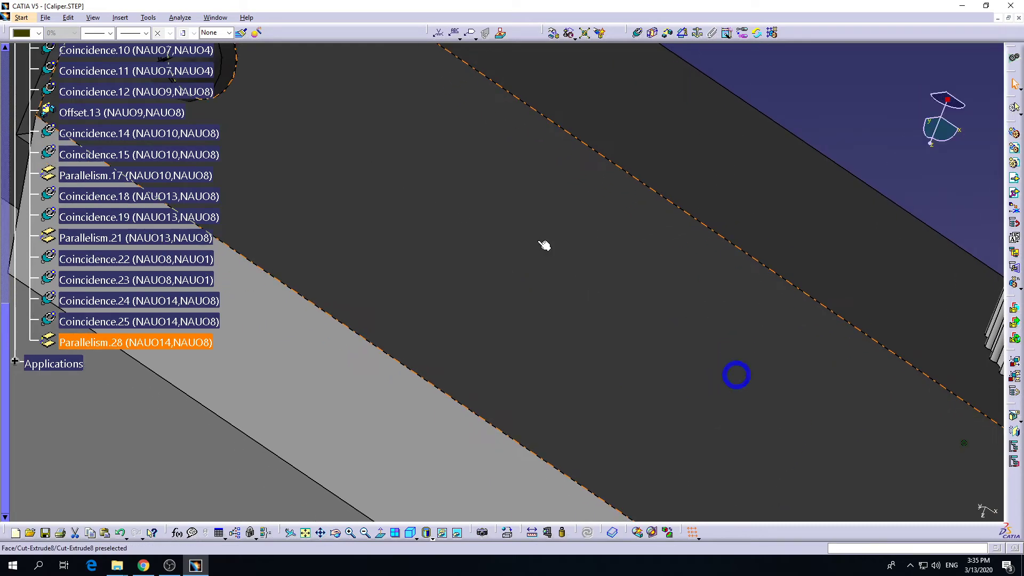
middle_drag(493, 200, 725, 358)
middle_drag(539, 226, 629, 344)
click(751, 156)
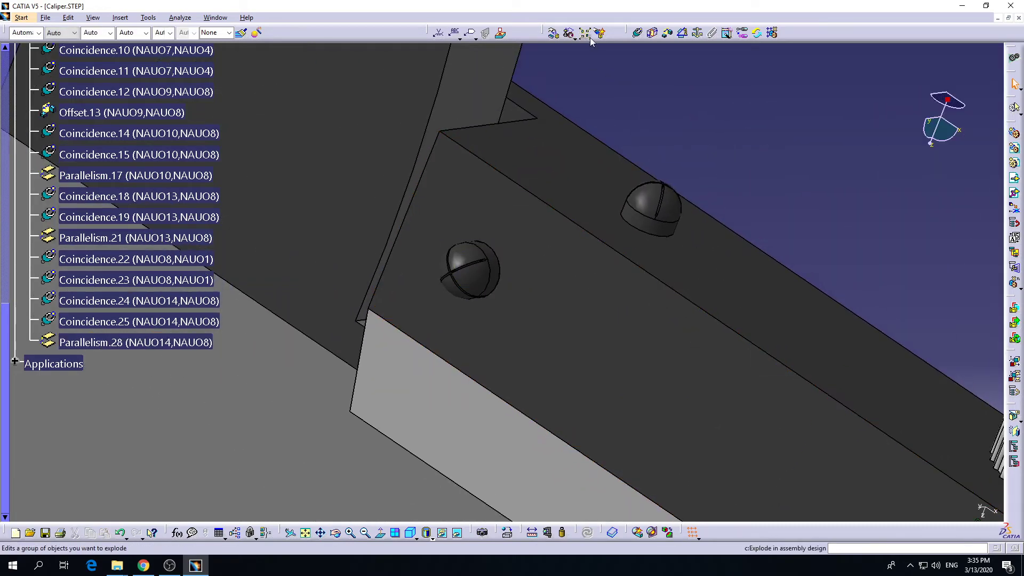
click(557, 37)
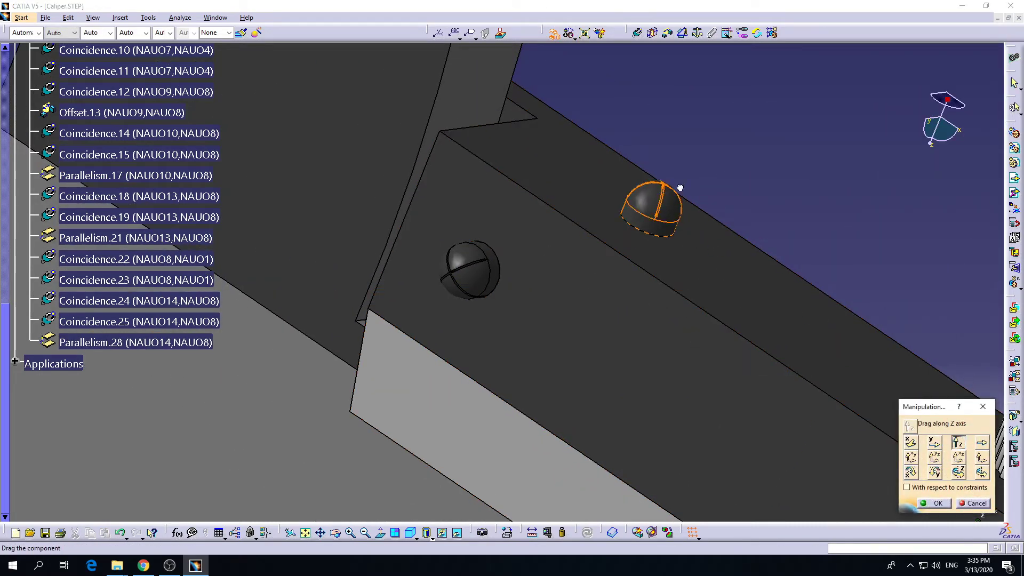
drag(680, 188, 717, 93)
click(934, 443)
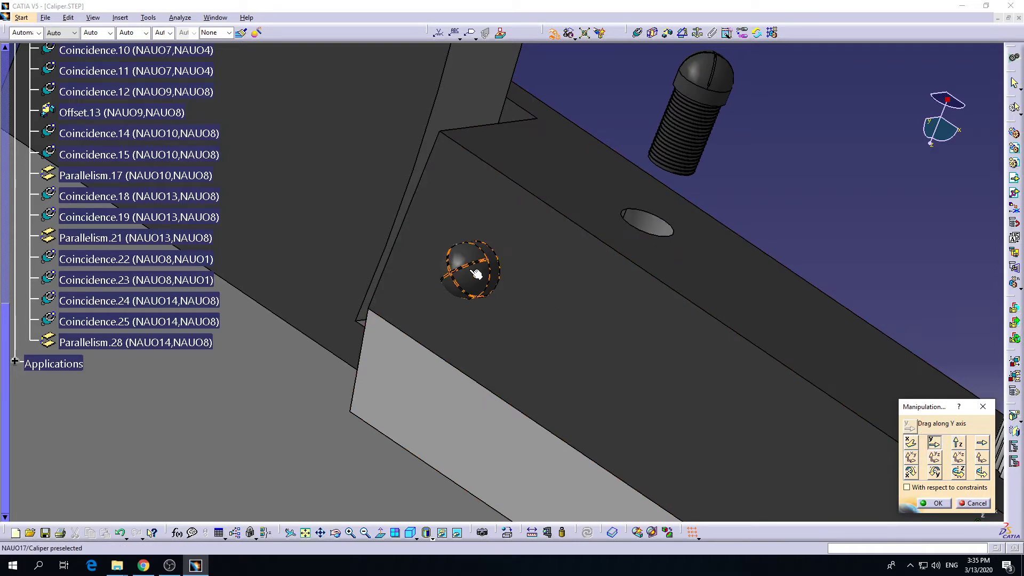
drag(471, 271, 347, 288)
click(936, 503)
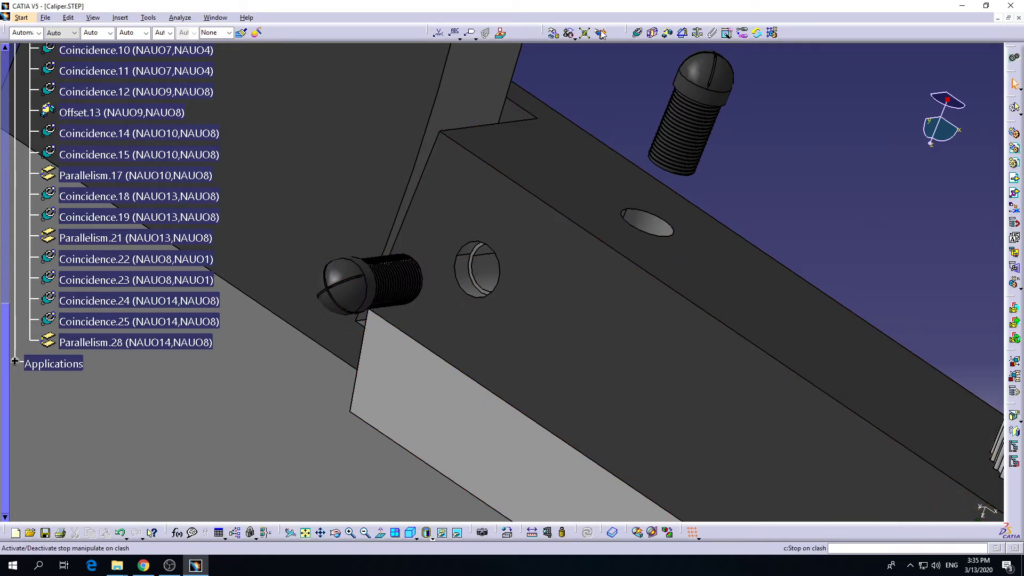
Step: Make the upper screw's axis coincident with its hole and the underside of its head coincident with the slider's upper face
click(714, 98)
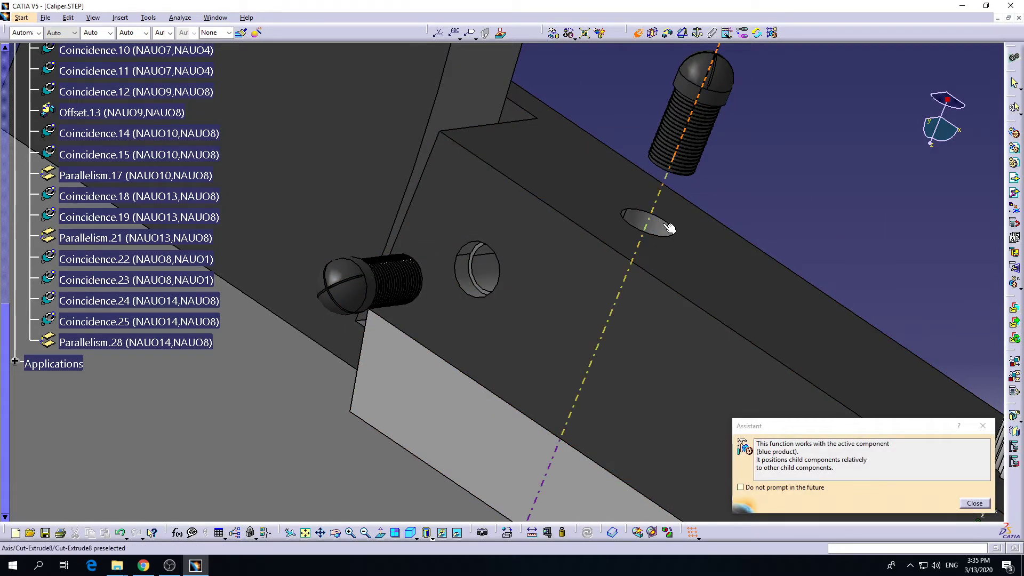
click(670, 229)
click(638, 32)
middle_drag(601, 297, 573, 176)
middle_drag(577, 176, 457, 435)
middle_drag(453, 276, 491, 169)
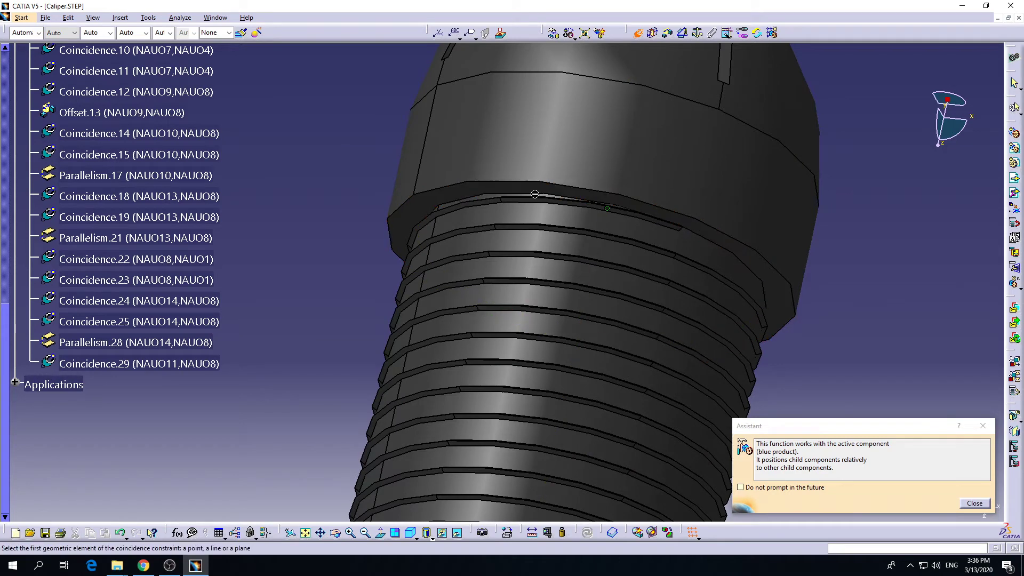
middle_drag(533, 189, 494, 322)
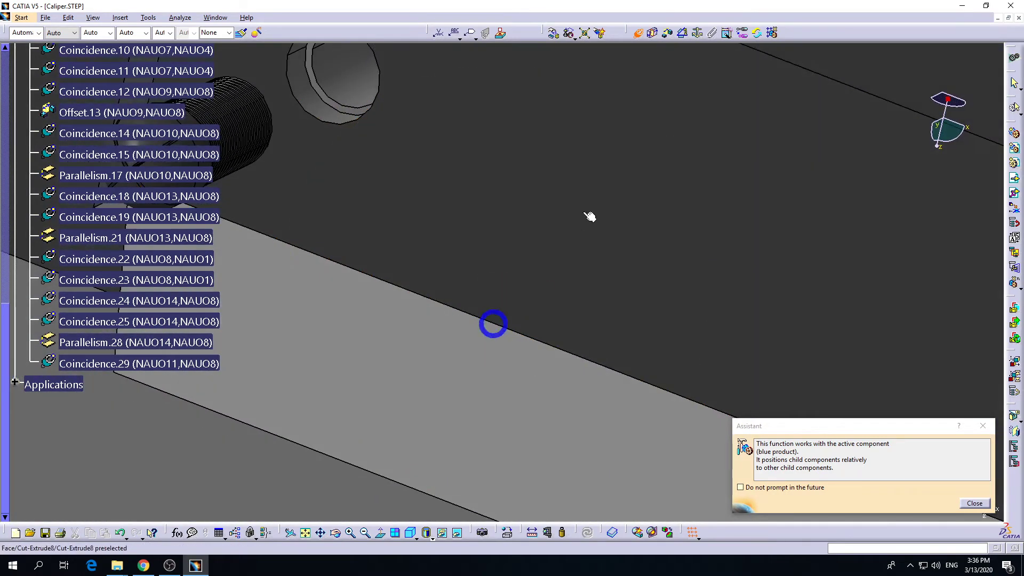
middle_drag(590, 215, 573, 329)
middle_drag(588, 260, 500, 271)
click(430, 404)
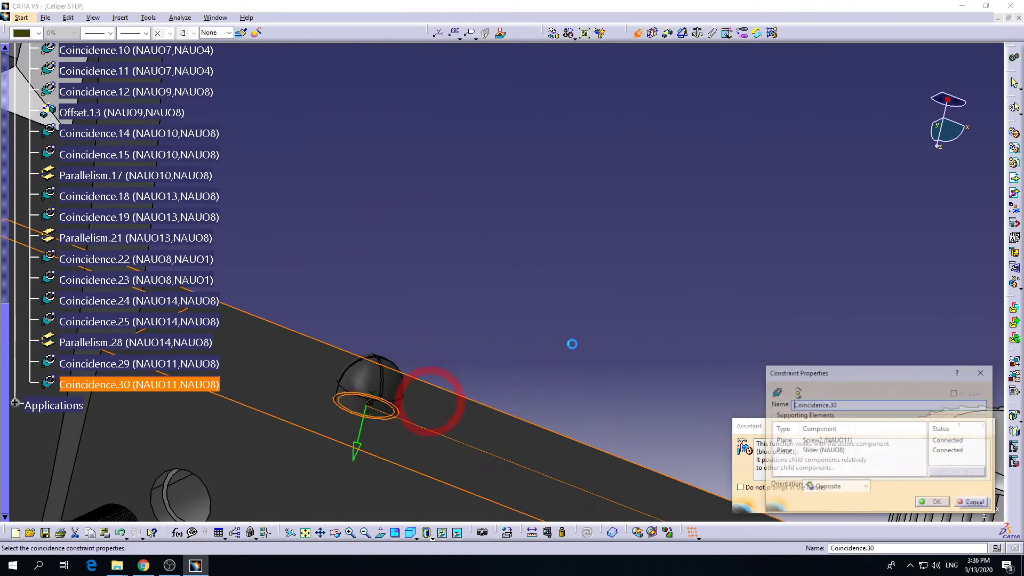
click(932, 500)
Step: Constrain the upper screw's slot face parallel to the slider's side face, keeping the orientation as Same
middle_drag(366, 369, 468, 245)
click(683, 33)
middle_drag(536, 193, 520, 400)
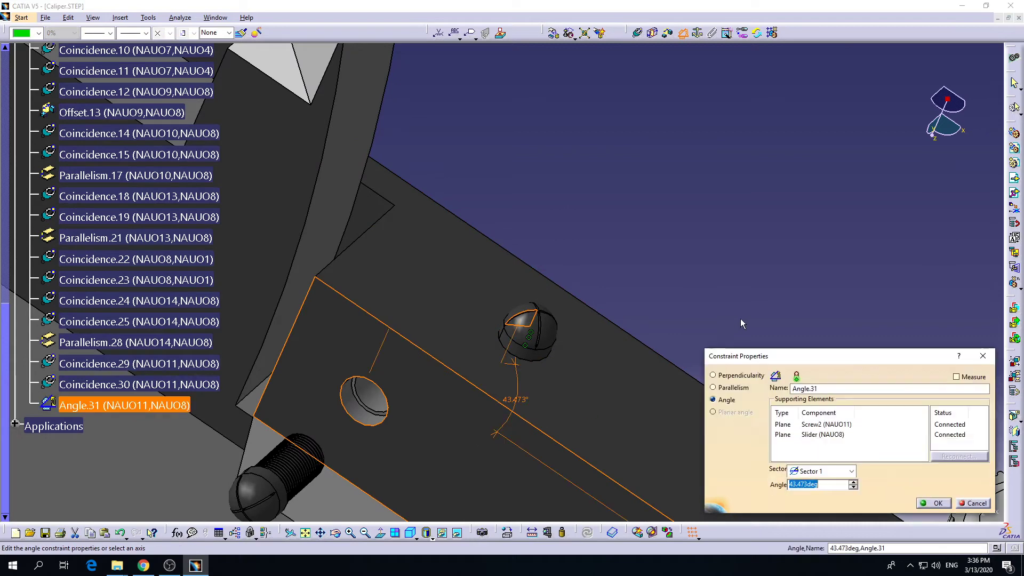
click(741, 387)
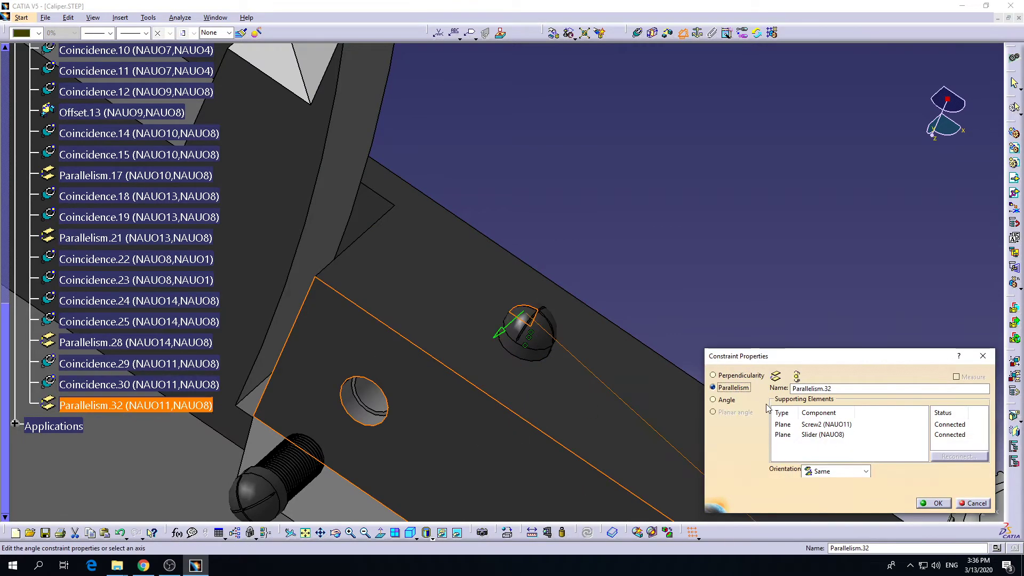
click(940, 502)
Step: Make the side screw's axis coincident with its hole and the underside of its head coincident with the slider's side face
middle_drag(561, 293, 682, 112)
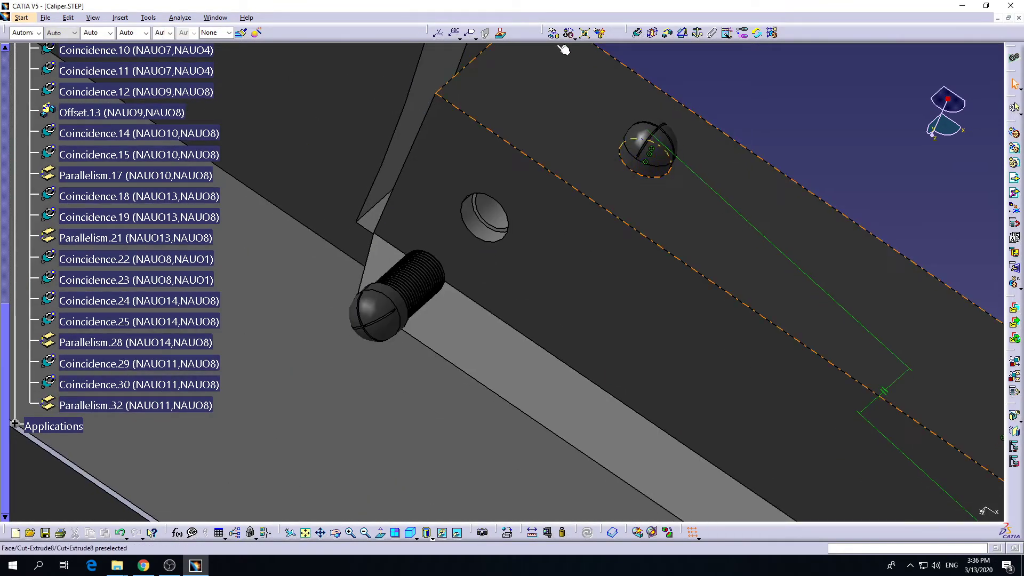
click(639, 34)
click(411, 312)
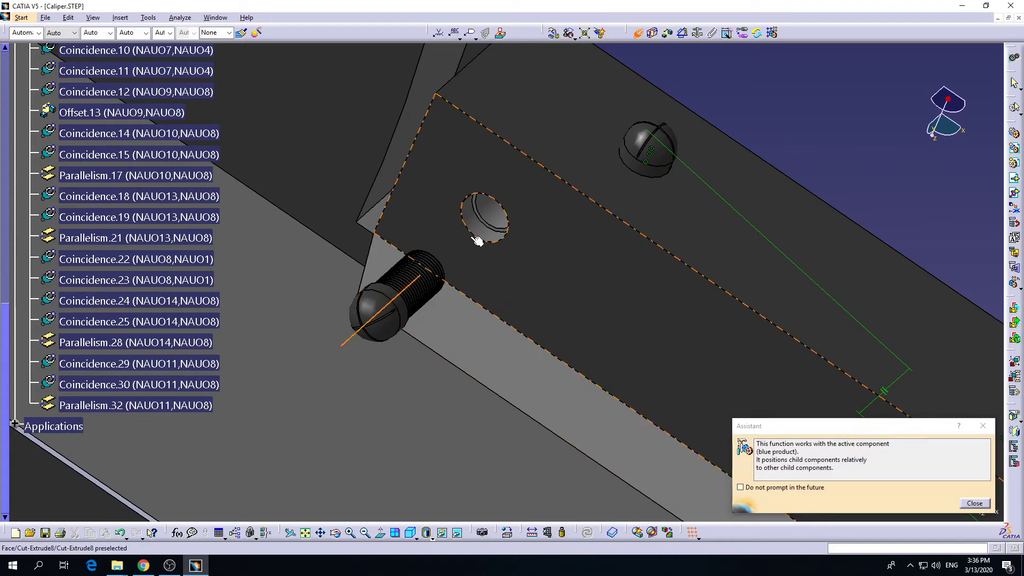
click(485, 220)
middle_drag(538, 315, 443, 287)
click(354, 268)
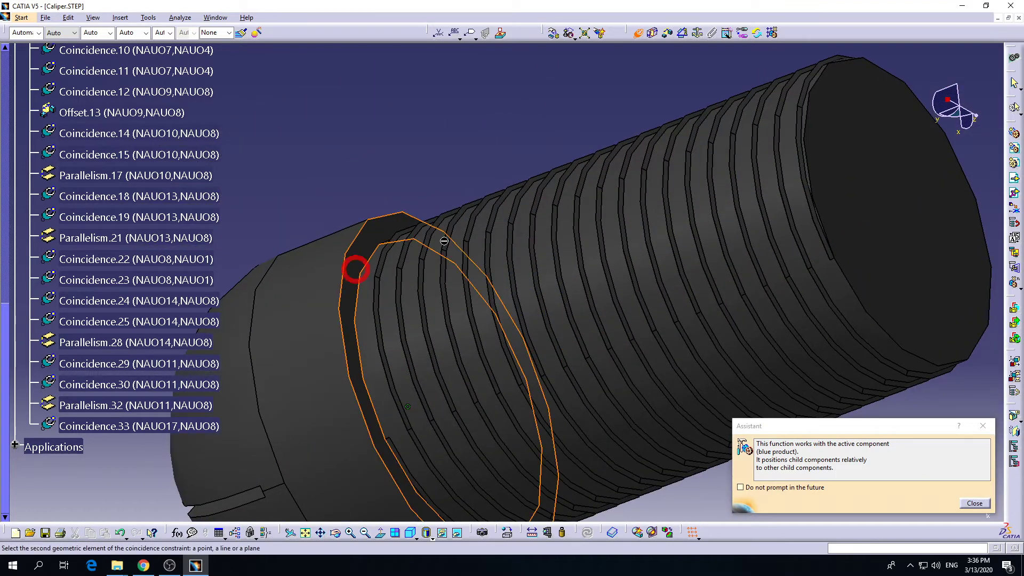
middle_drag(354, 268, 500, 315)
click(505, 318)
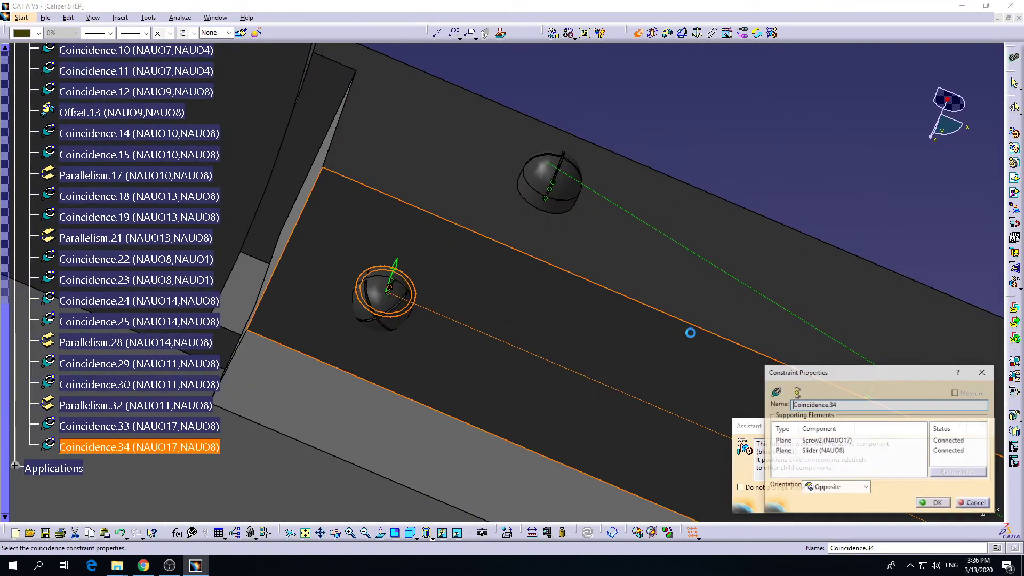
click(931, 503)
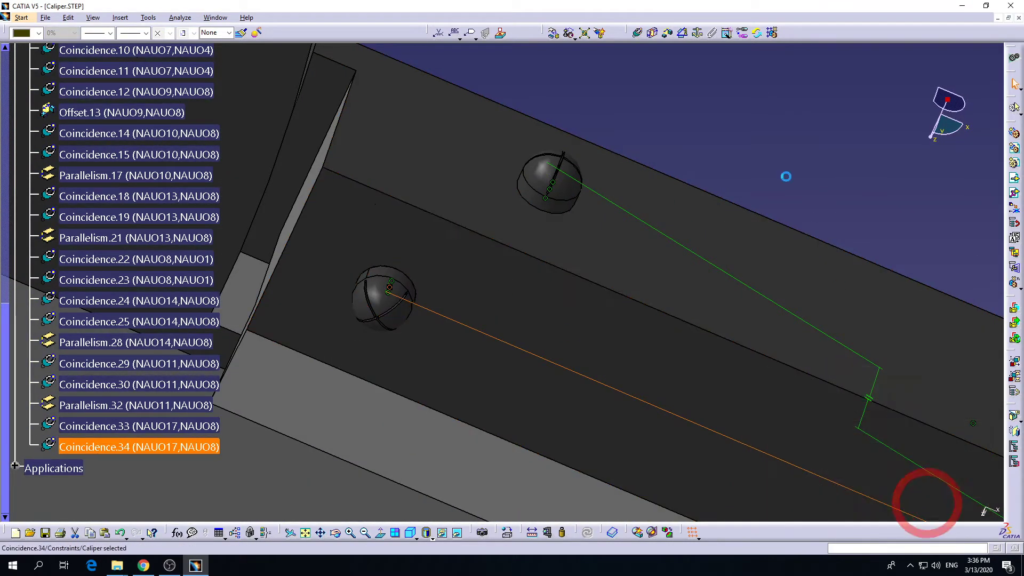
Step: Constrain the side screw's slot face parallel to the slider's upper face
click(639, 35)
middle_drag(376, 339, 564, 241)
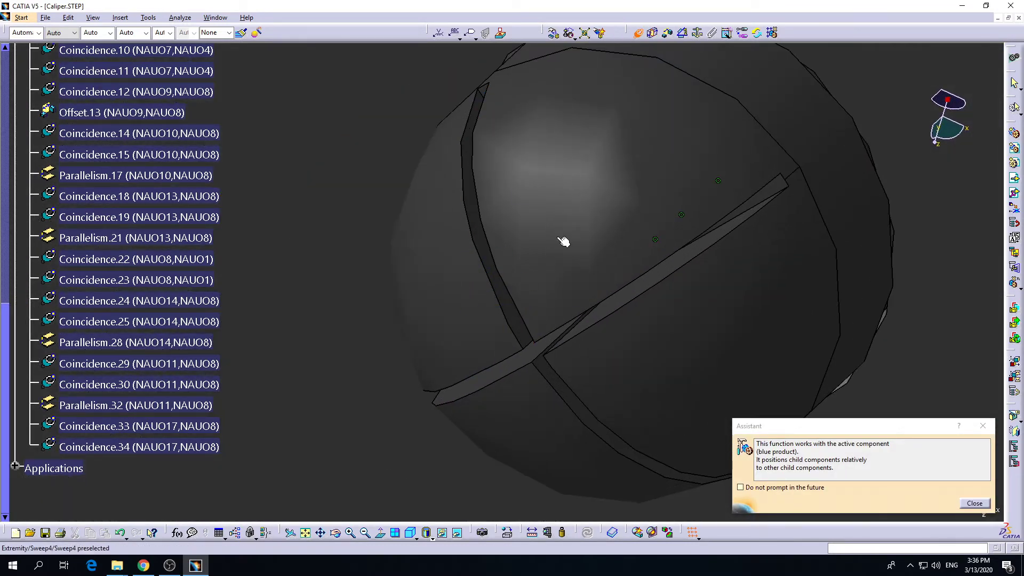
click(636, 36)
click(683, 35)
click(494, 265)
middle_drag(540, 201, 537, 357)
click(596, 293)
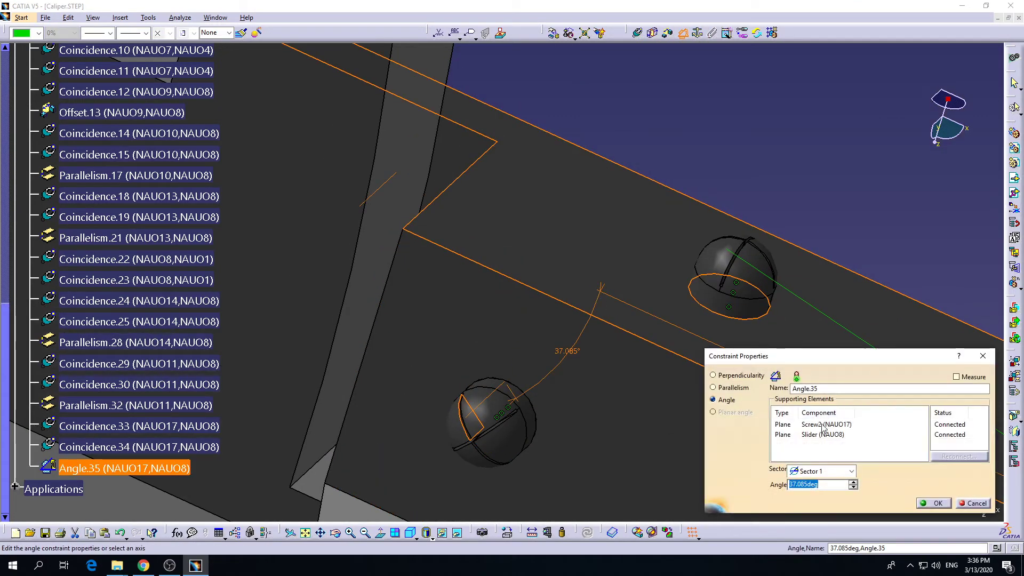
click(713, 388)
click(933, 503)
Step: Move the middle screw of the slider's lower strip along Y out of its hole
middle_drag(738, 338, 568, 257)
middle_drag(504, 364, 560, 299)
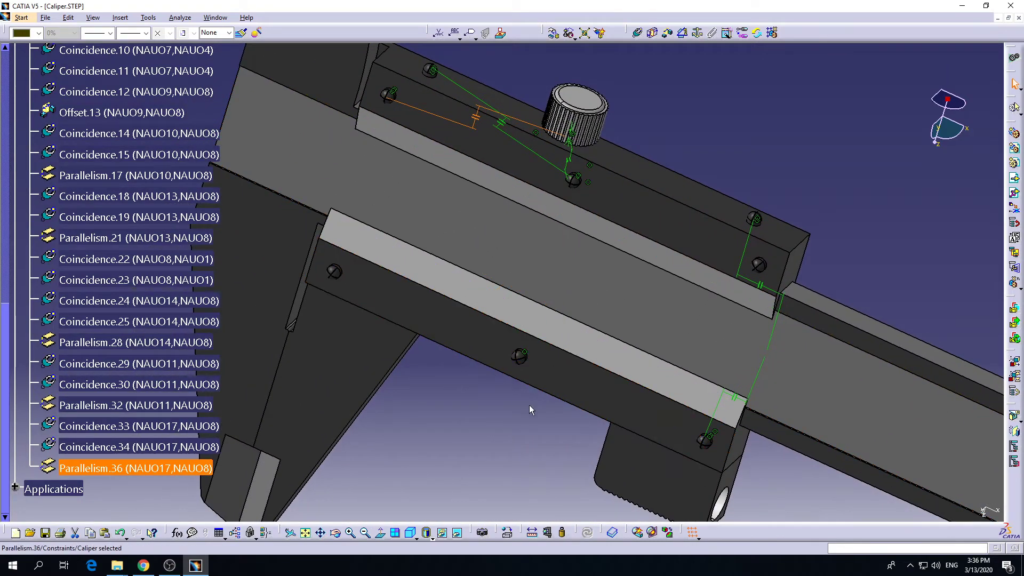
middle_drag(529, 405, 611, 327)
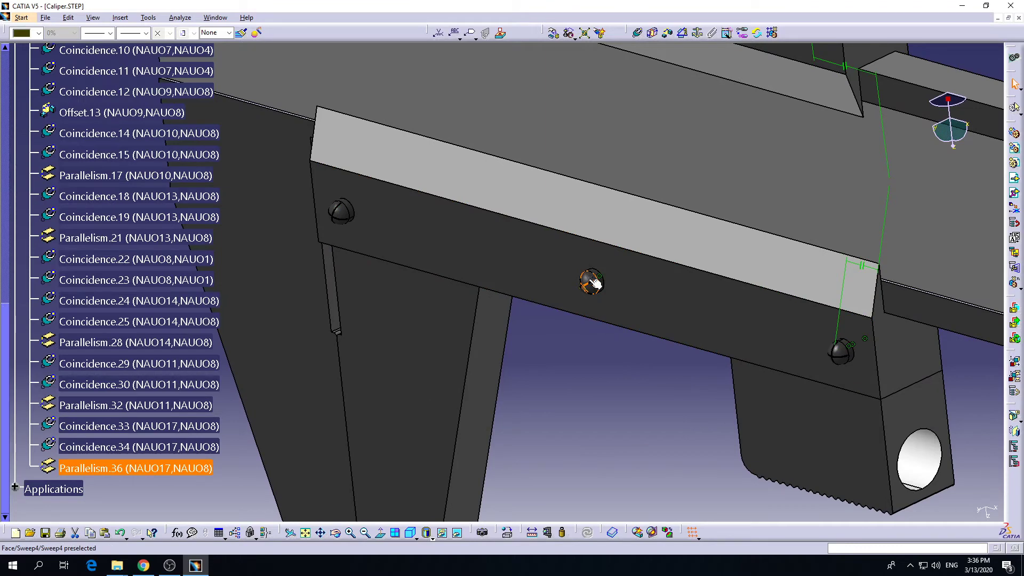
click(554, 33)
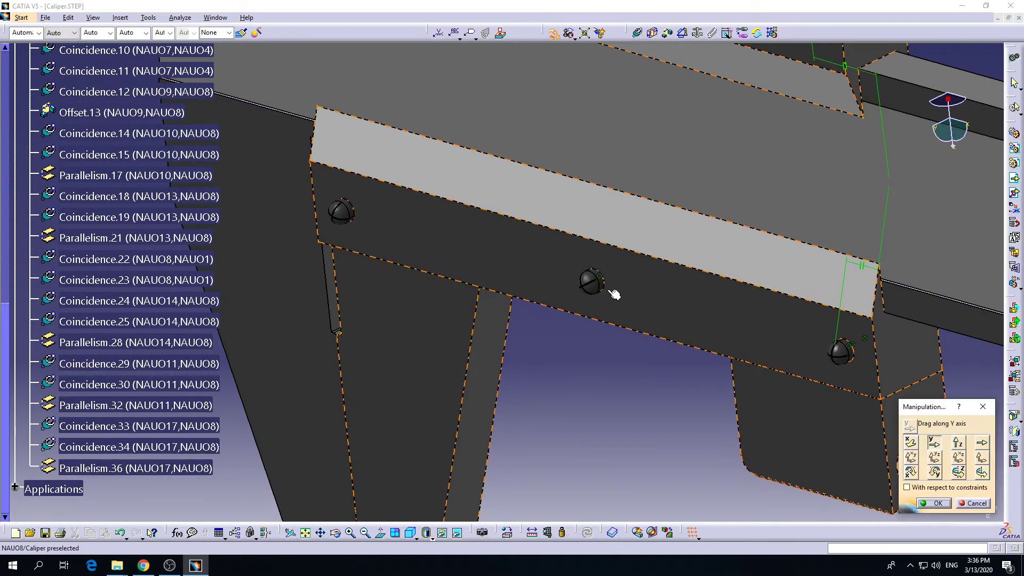
drag(612, 292, 576, 372)
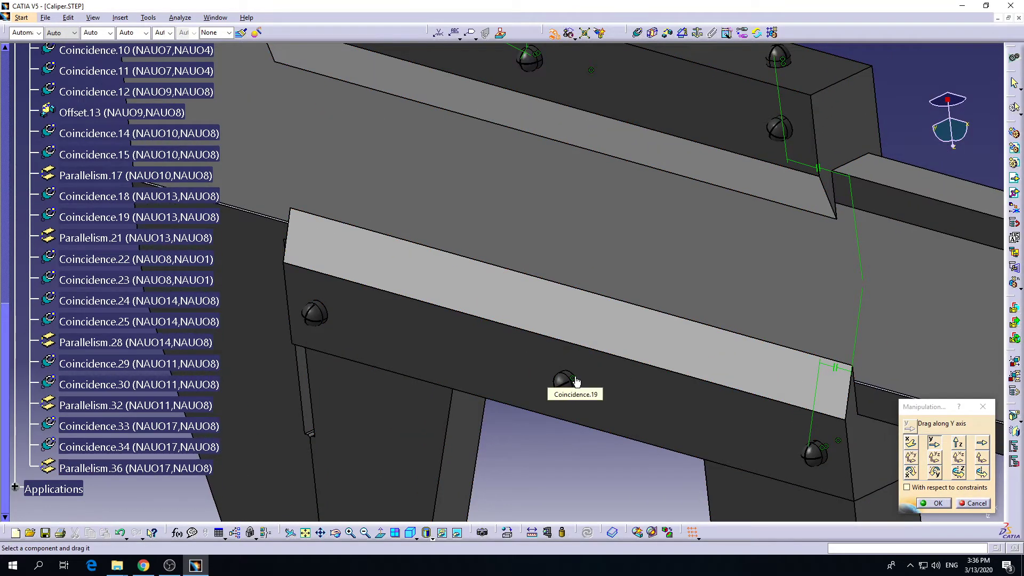
middle_drag(645, 422, 603, 220)
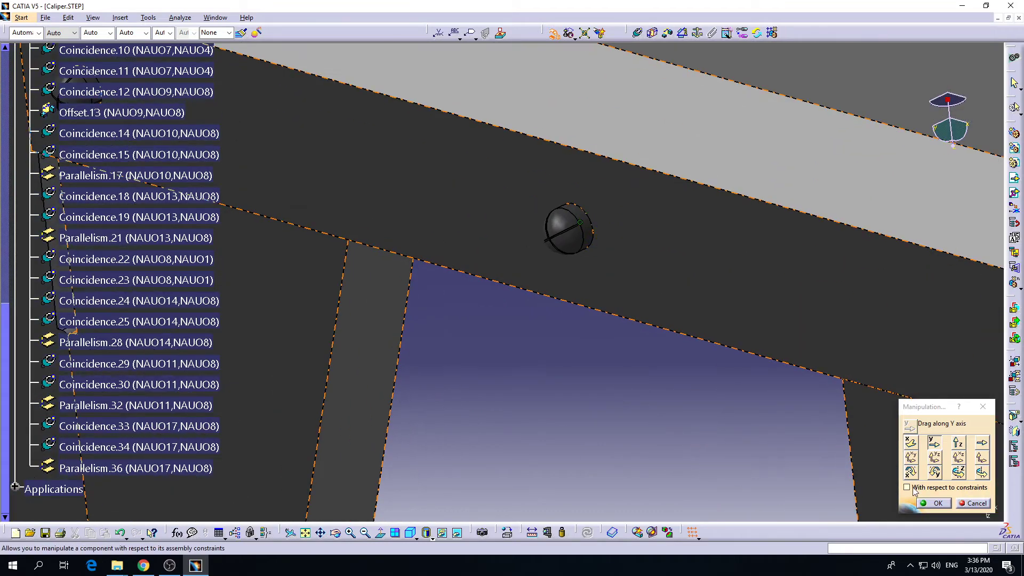
drag(568, 247, 561, 327)
middle_drag(561, 322, 555, 426)
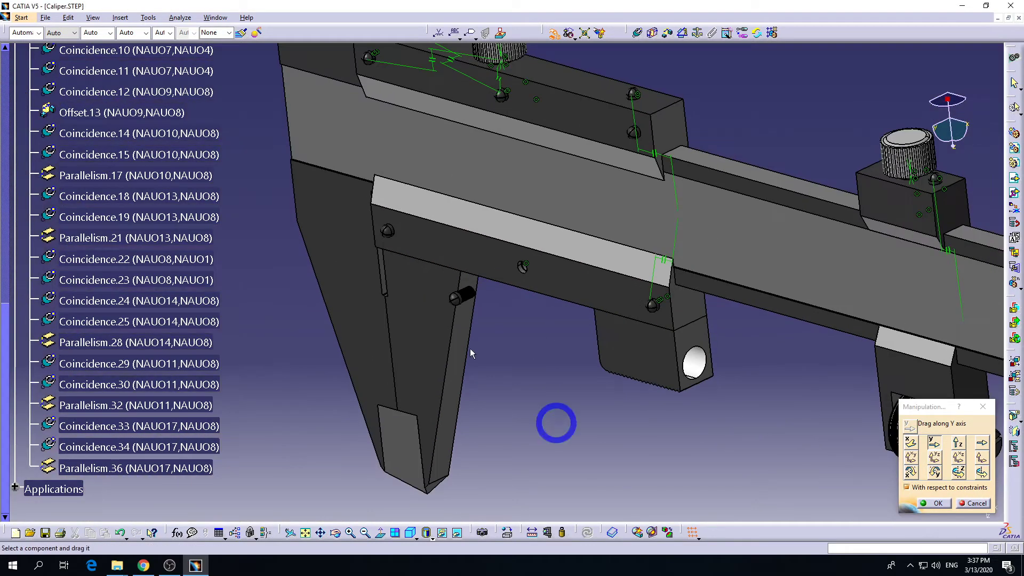
middle_drag(470, 347, 481, 212)
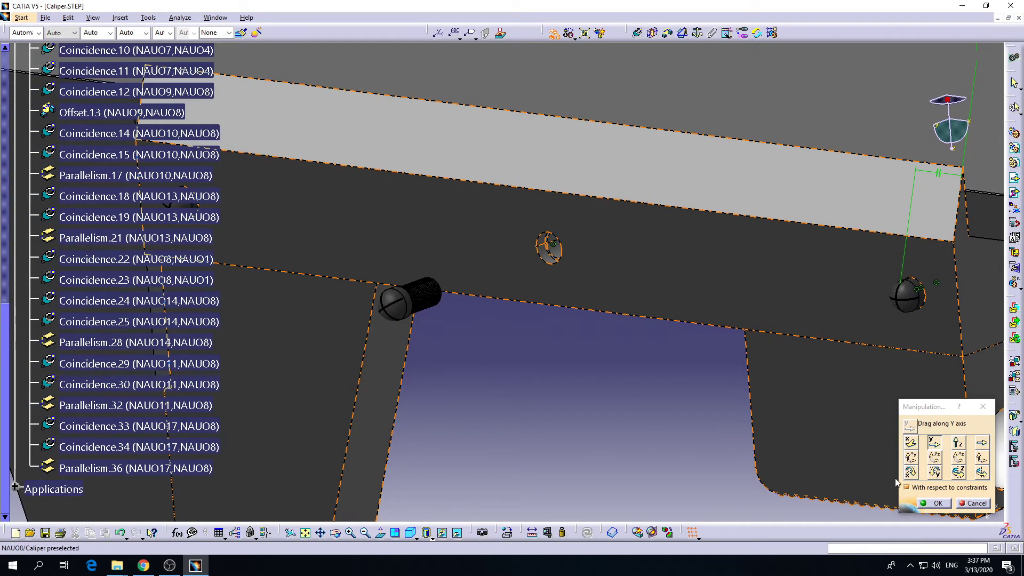
click(672, 411)
click(637, 33)
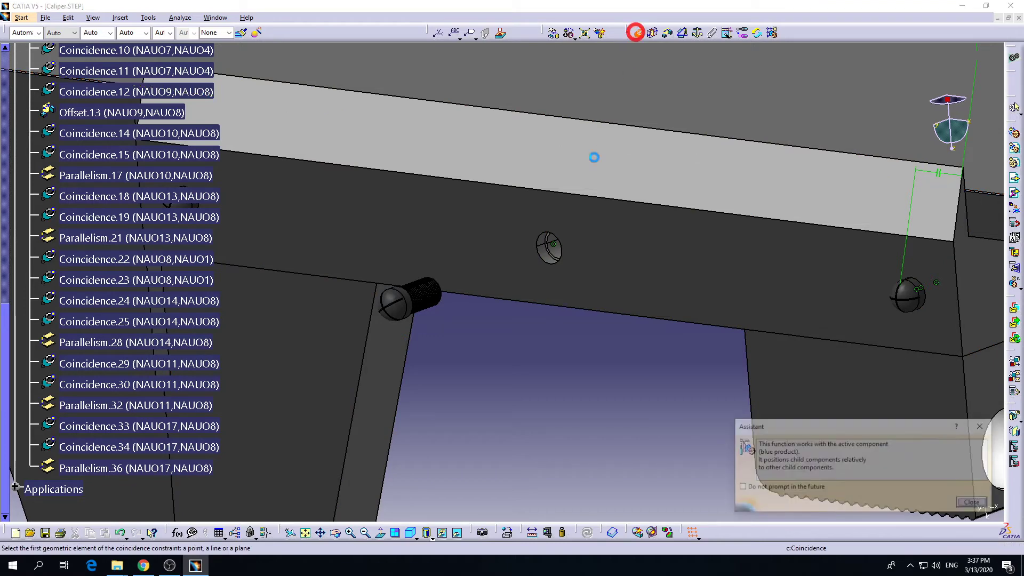
middle_drag(446, 361, 530, 261)
middle_drag(540, 484, 458, 300)
middle_drag(506, 277, 634, 347)
middle_drag(687, 299, 515, 368)
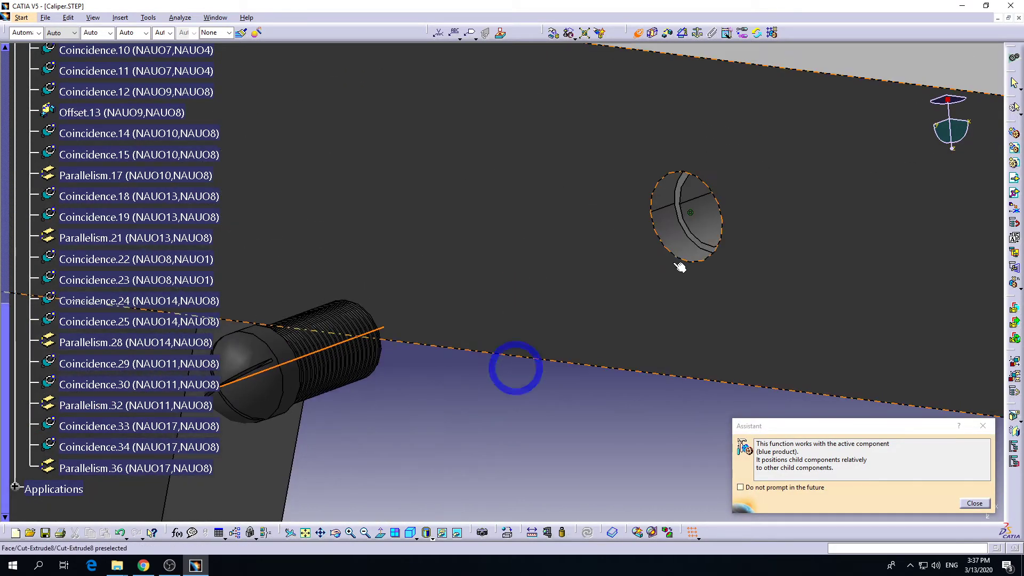
key(Escape)
Step: Make the underside of the middle screw's head coincident with the side face of the slider's lower strip, with Opposite orientation
click(642, 32)
middle_drag(597, 249, 536, 302)
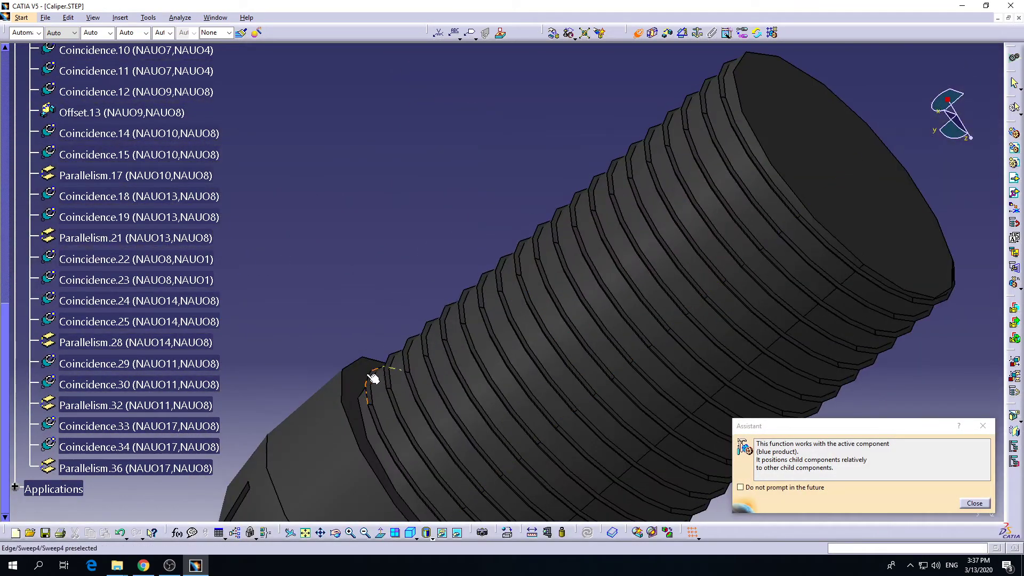
middle_drag(471, 212, 633, 343)
click(544, 267)
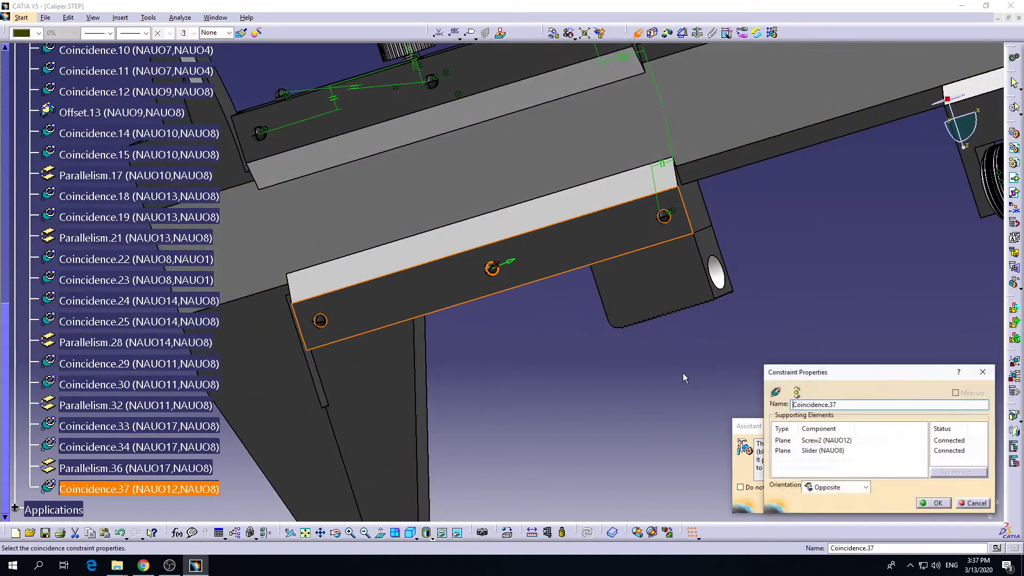
click(934, 504)
Step: Constrain the middle screw's slot face parallel to the underside of the slider's lower strip, keeping the orientation as Same
middle_drag(565, 382, 533, 208)
click(683, 33)
mouse_move(563, 288)
middle_down()
mouse_move(554, 389)
mouse_move(463, 279)
mouse_move(565, 451)
mouse_move(551, 302)
middle_up()
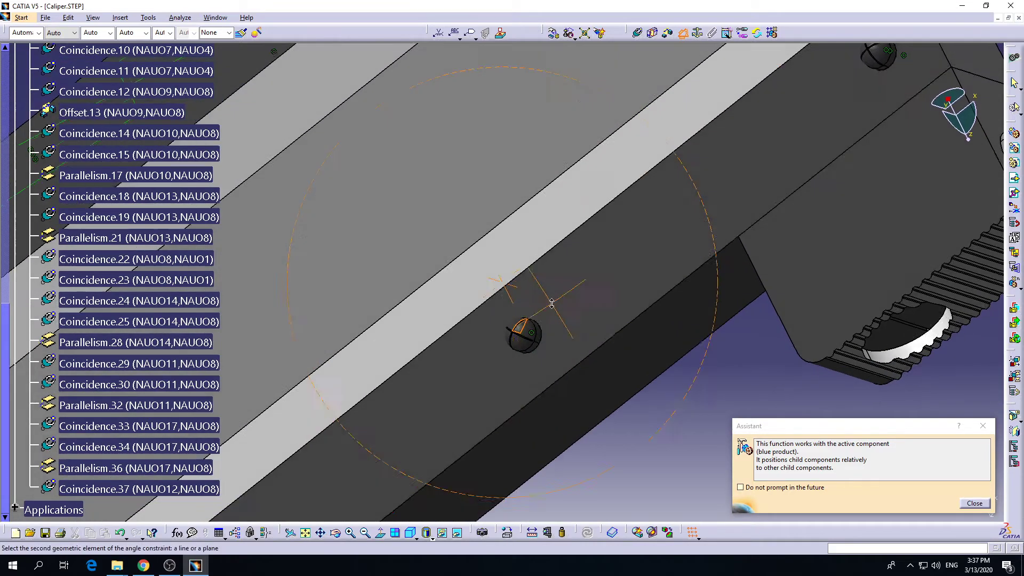
click(604, 401)
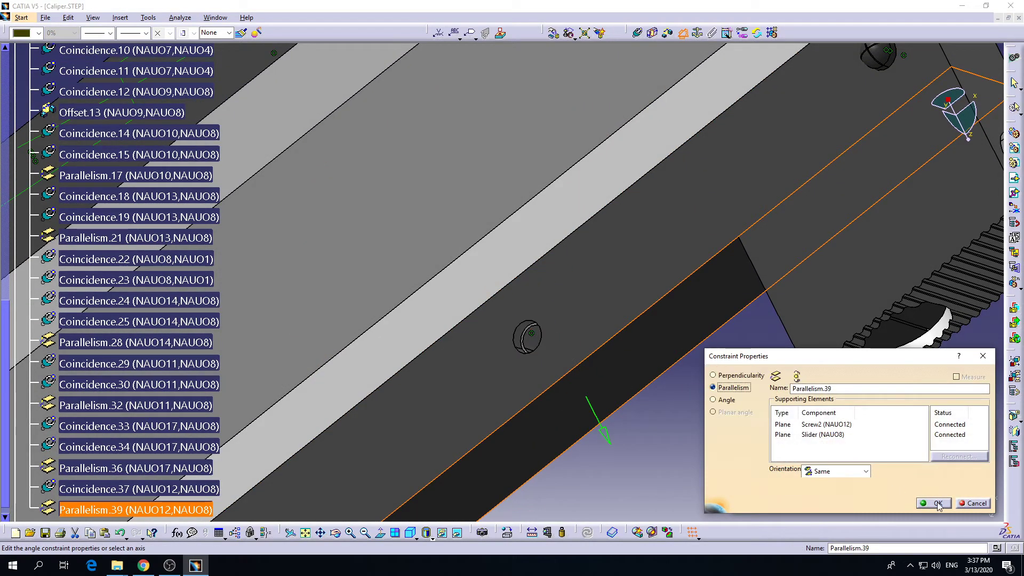
click(938, 504)
Step: Make the middle screw's axis coincident with the middle hole of the slider's lower strip and update the assembly
middle_drag(647, 375, 639, 462)
middle_drag(533, 245, 592, 380)
click(554, 343)
click(637, 34)
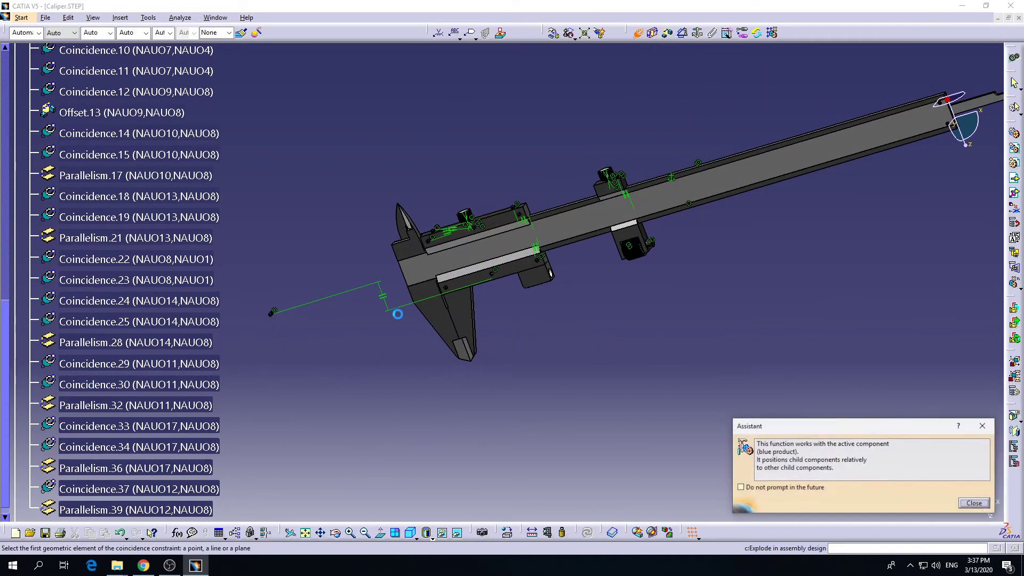
middle_drag(396, 309, 556, 178)
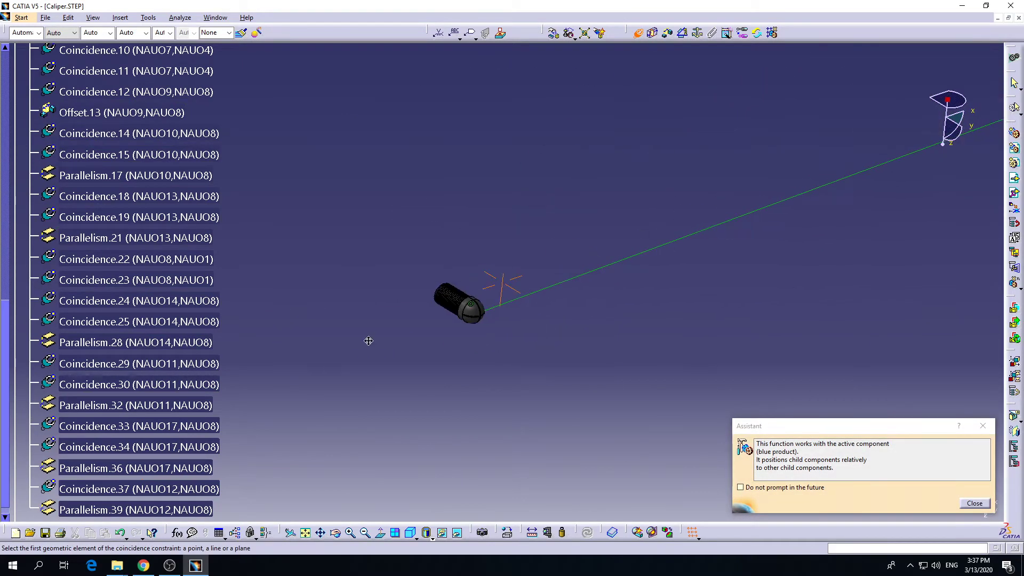
middle_drag(369, 341, 574, 303)
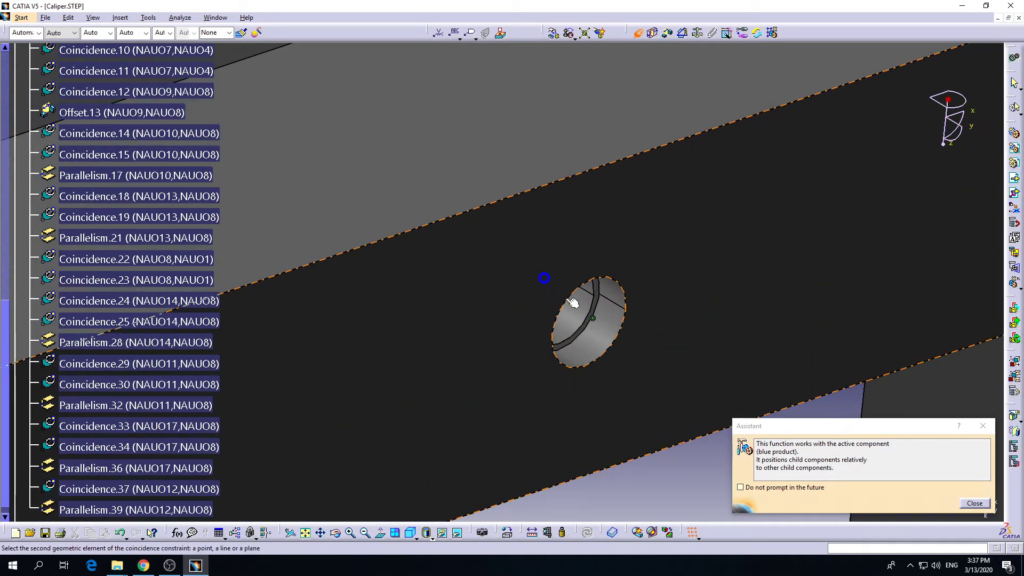
click(603, 347)
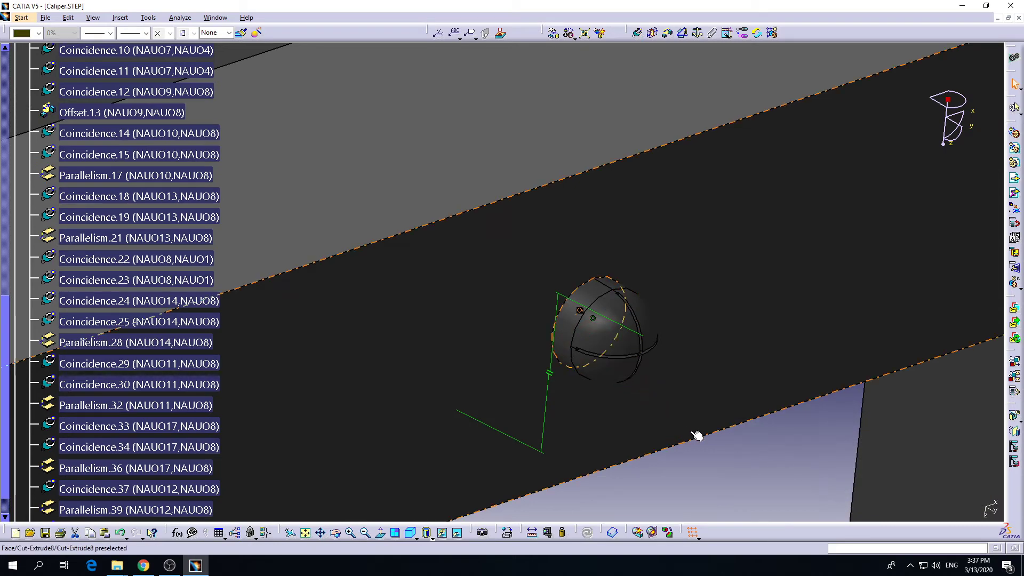
key(ctrl+u)
scroll(148, 431, down, 5)
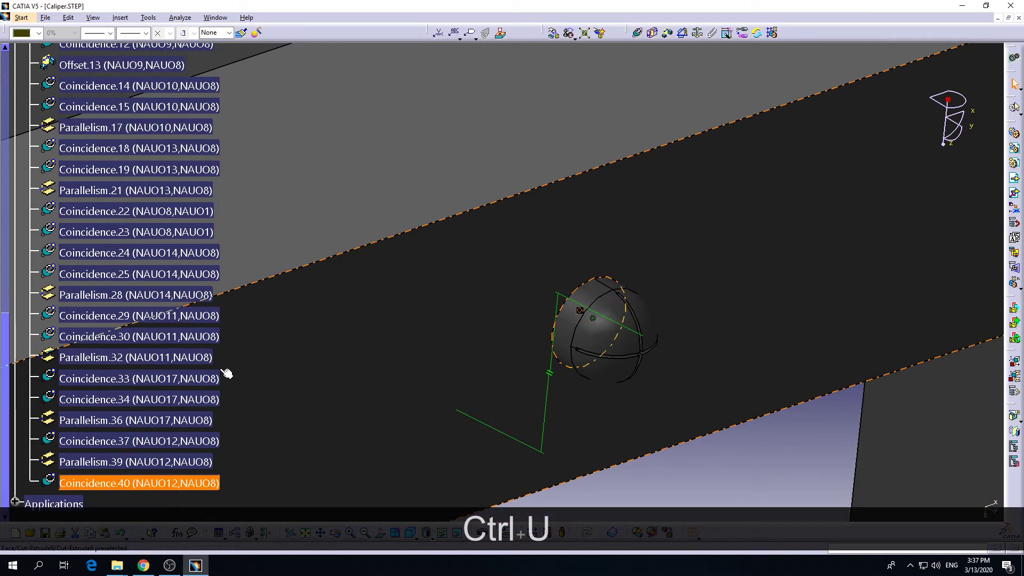
scroll(129, 350, up, 5)
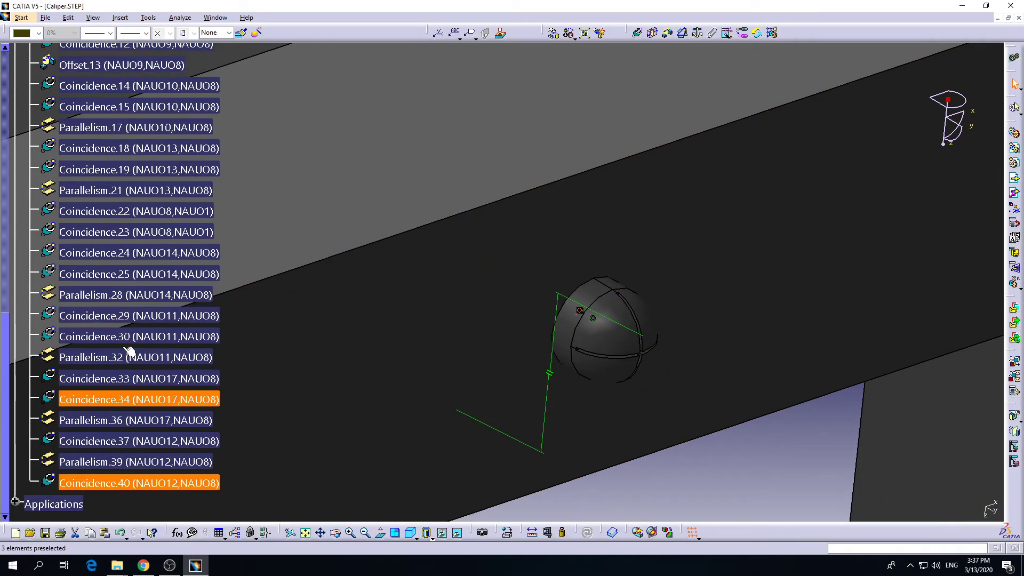
Step: Move the end screw of the slider's lower strip along Y out of its hole and make its axis coincident with that hole
middle_drag(661, 242, 629, 206)
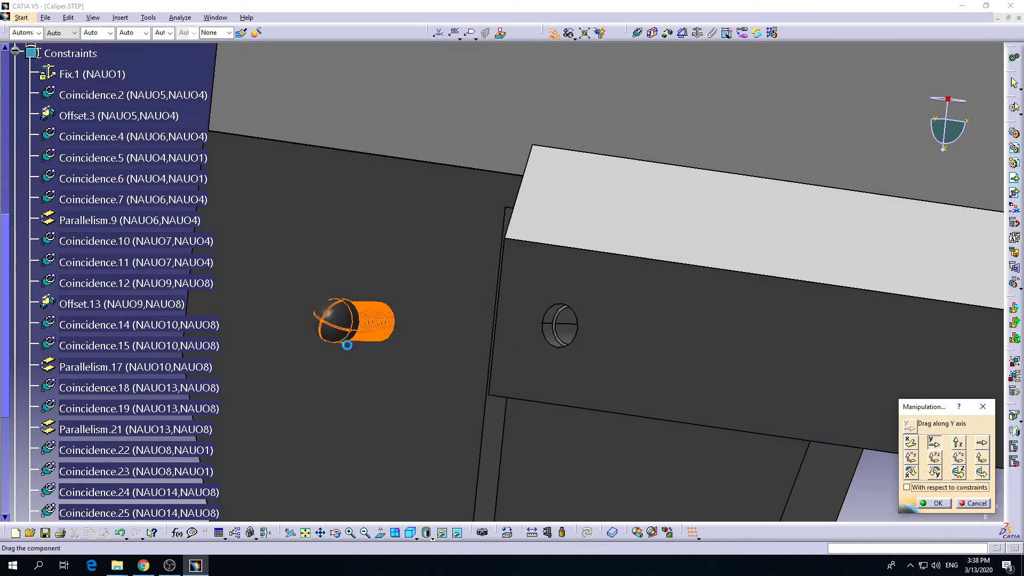
click(938, 503)
middle_drag(594, 235, 698, 383)
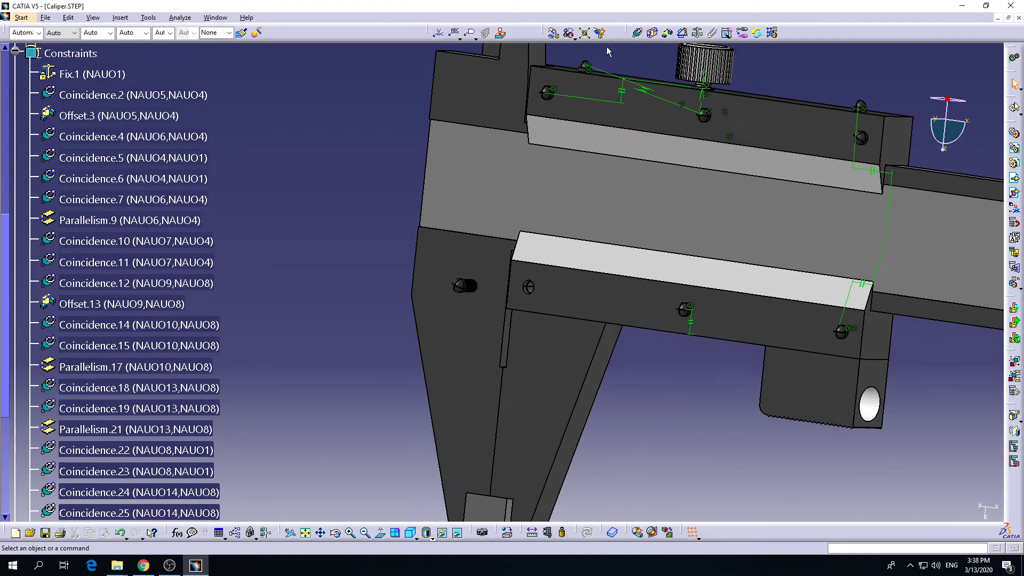
click(637, 33)
scroll(521, 297, up, 10)
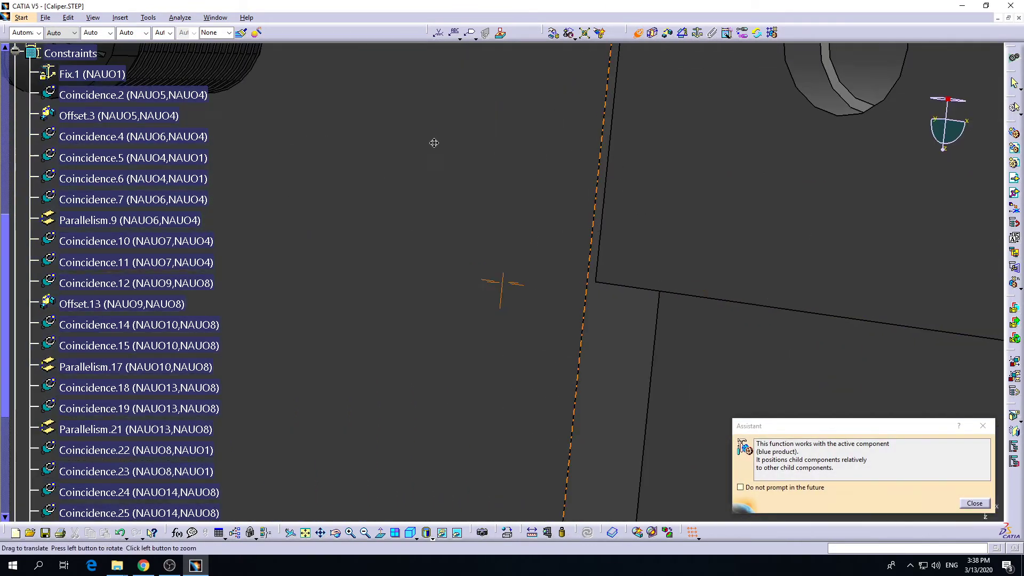
scroll(495, 274, up, 5)
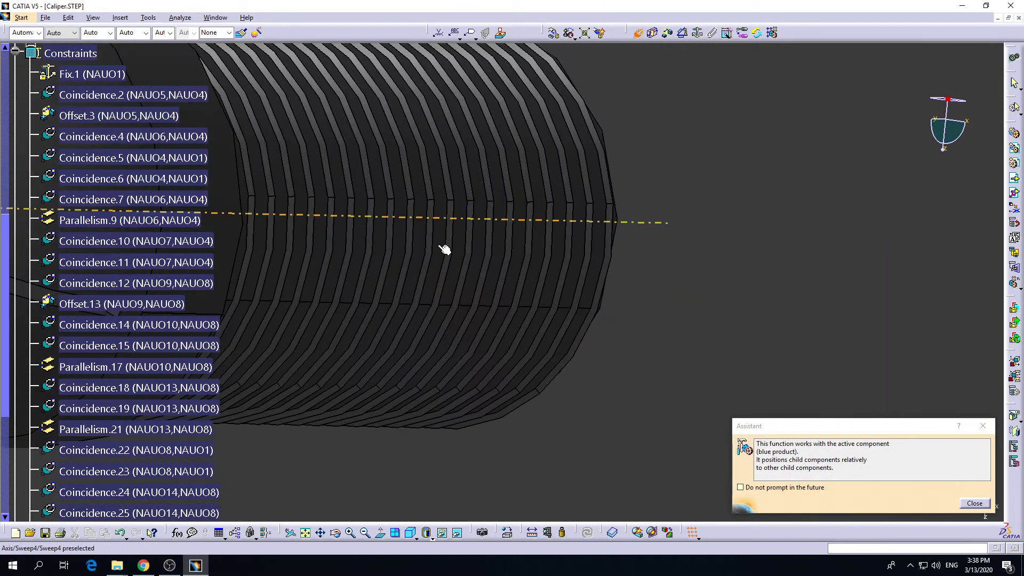
middle_drag(527, 184, 549, 360)
middle_drag(702, 278, 576, 287)
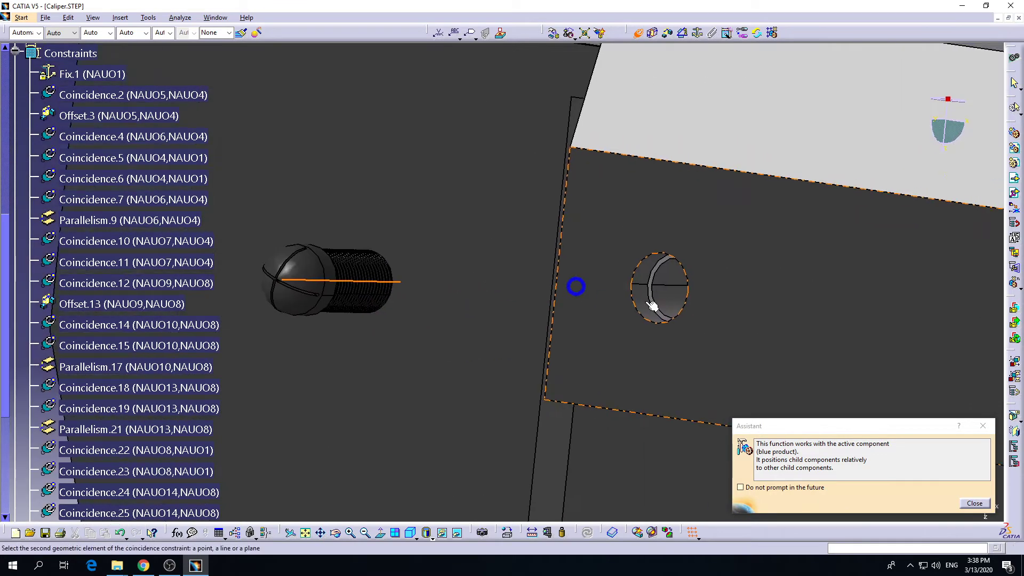
click(684, 306)
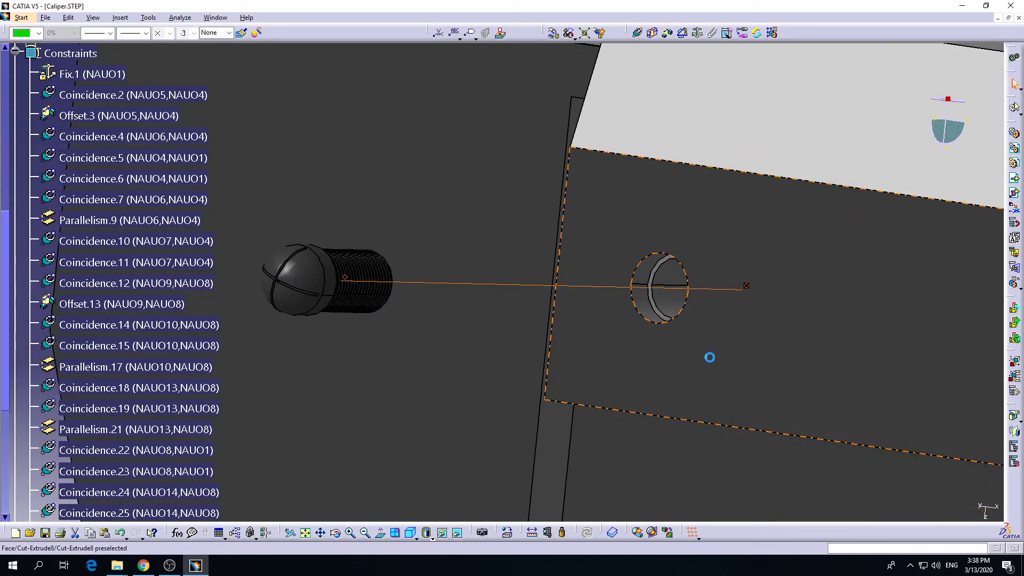
Step: Make the underside of the end screw's head coincident with the side face of the slider's lower strip, with Opposite orientation
click(638, 34)
mouse_move(536, 257)
middle_down()
mouse_move(604, 336)
mouse_move(379, 222)
mouse_move(617, 311)
mouse_move(586, 320)
mouse_move(542, 275)
middle_up()
middle_drag(609, 158, 705, 216)
click(450, 215)
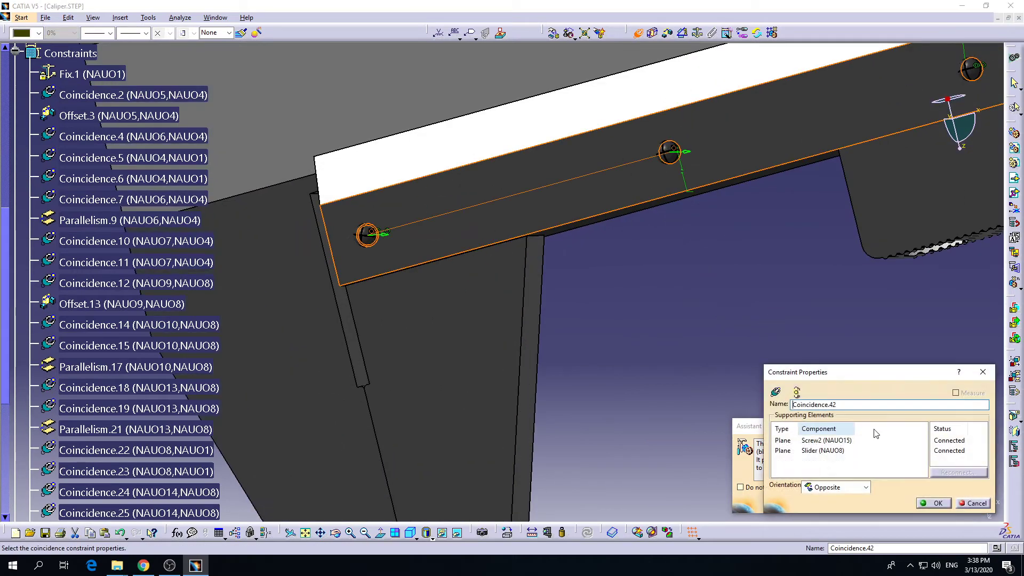
click(938, 503)
Step: Constrain the end screw's slot face parallel to the underside of the slider's lower strip
middle_drag(460, 210, 670, 281)
click(682, 34)
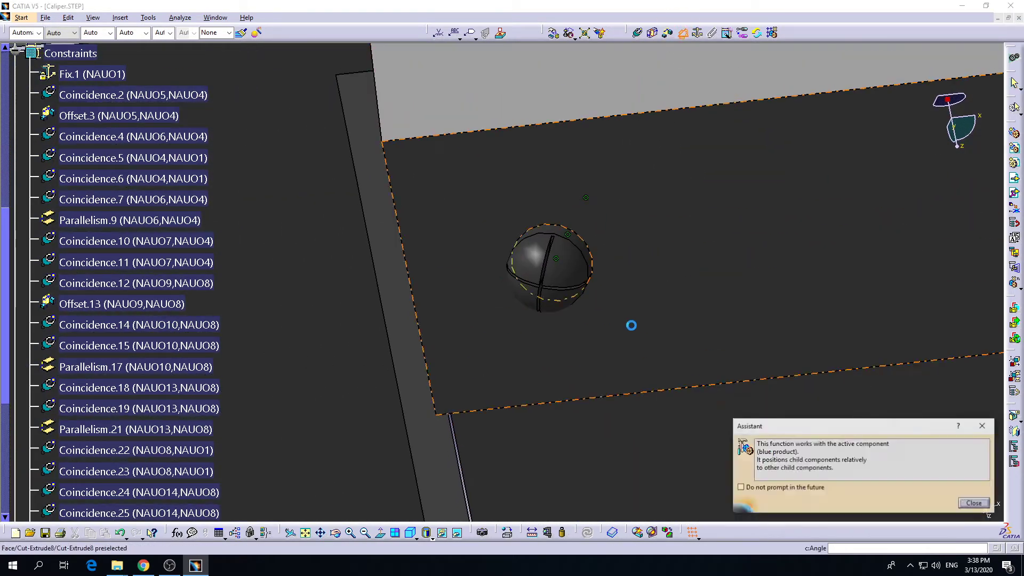
middle_drag(631, 325, 564, 286)
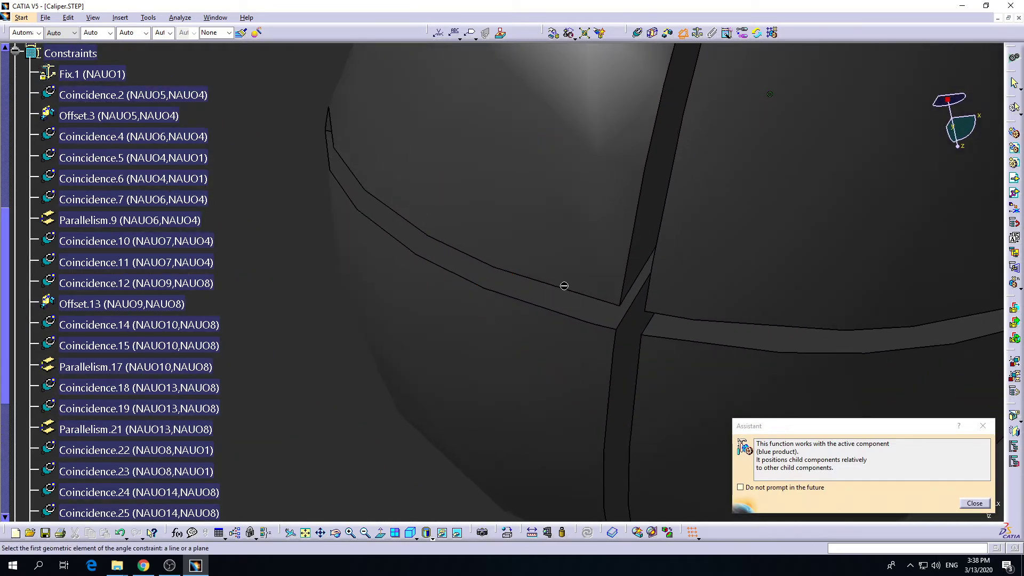
click(571, 301)
middle_drag(567, 204, 585, 407)
middle_drag(535, 162, 562, 376)
middle_drag(525, 179, 528, 123)
middle_drag(625, 504, 523, 147)
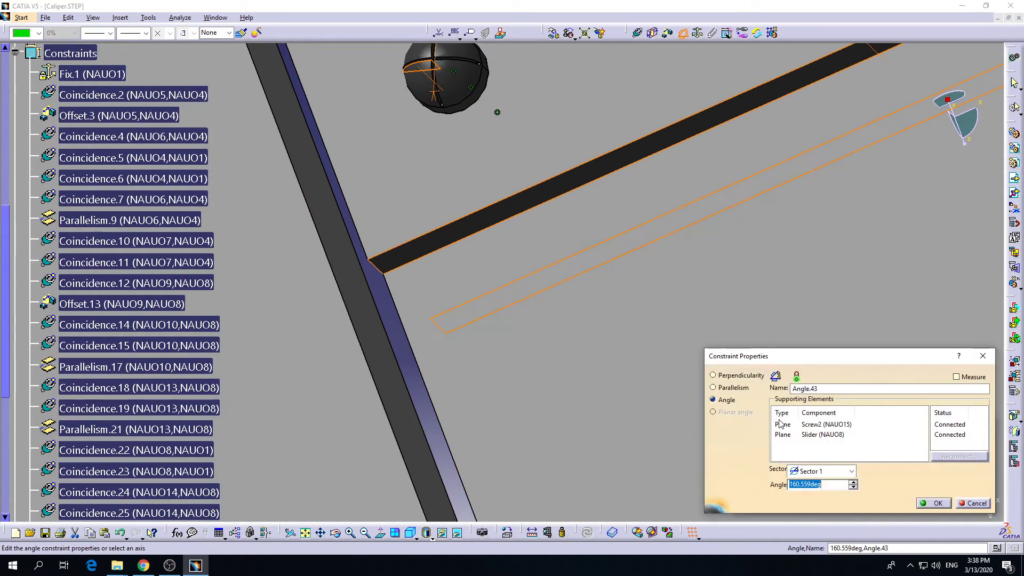
click(937, 503)
Step: Move the lock and the slider along the X axis away from the fixed jaw, with respect to constraints
middle_drag(778, 279, 551, 299)
click(554, 33)
middle_drag(562, 215, 568, 297)
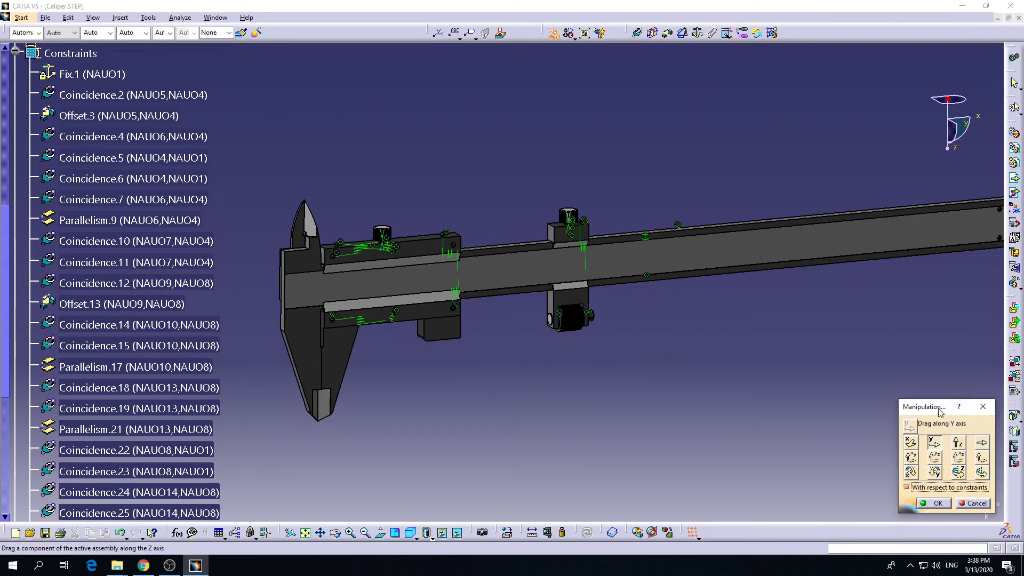
drag(940, 412, 577, 365)
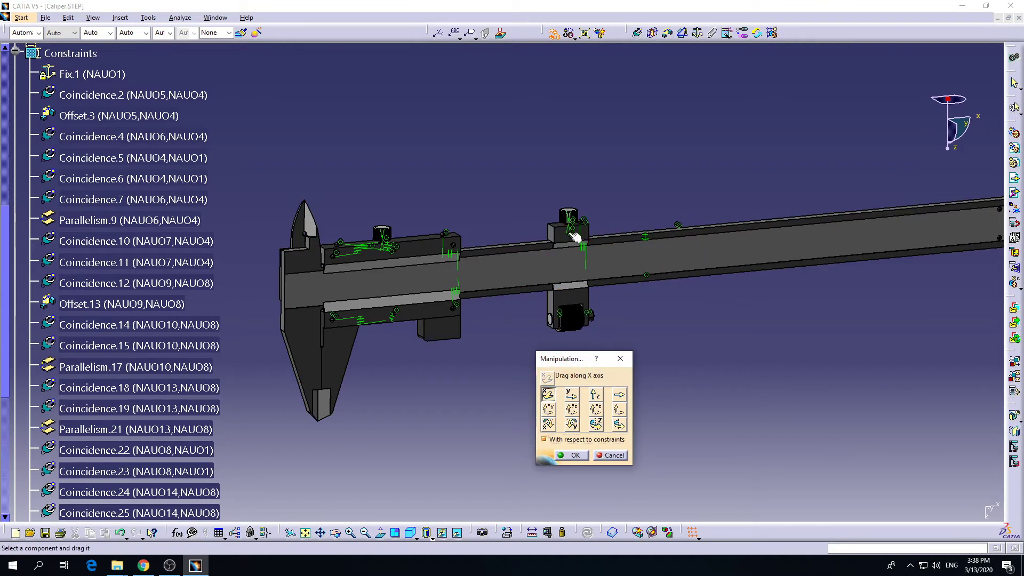
drag(652, 230, 681, 259)
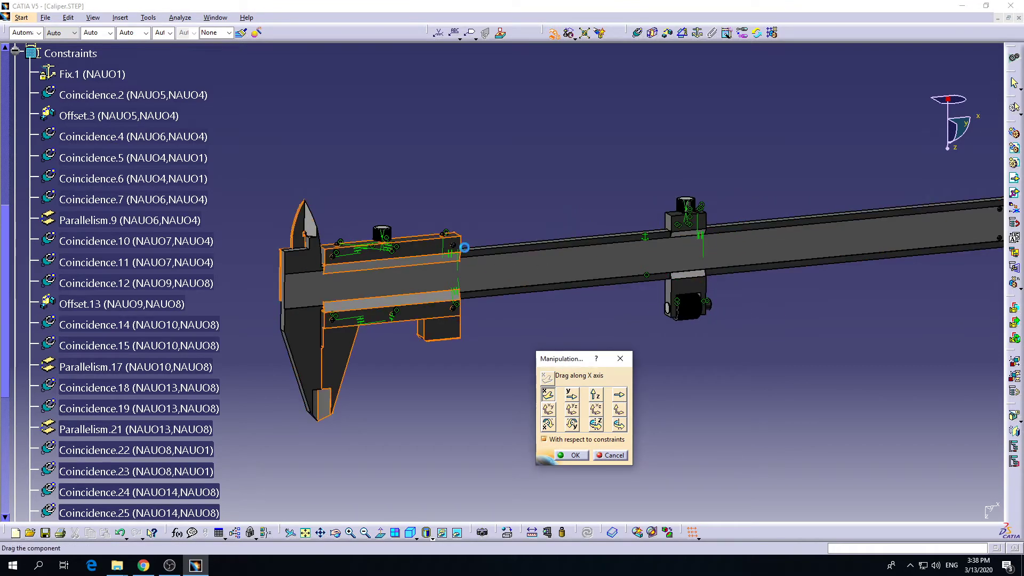
drag(465, 248, 660, 239)
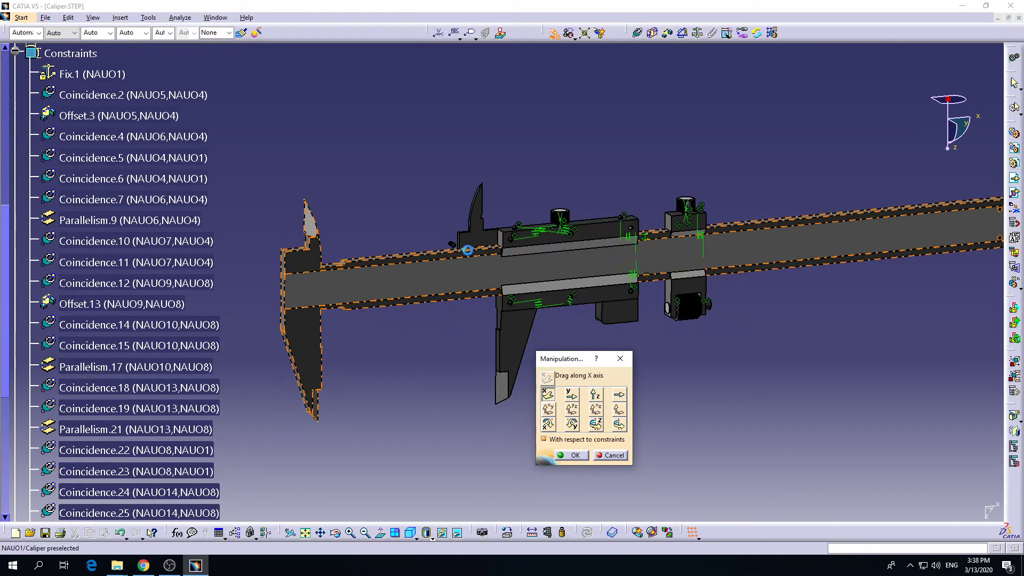
click(575, 455)
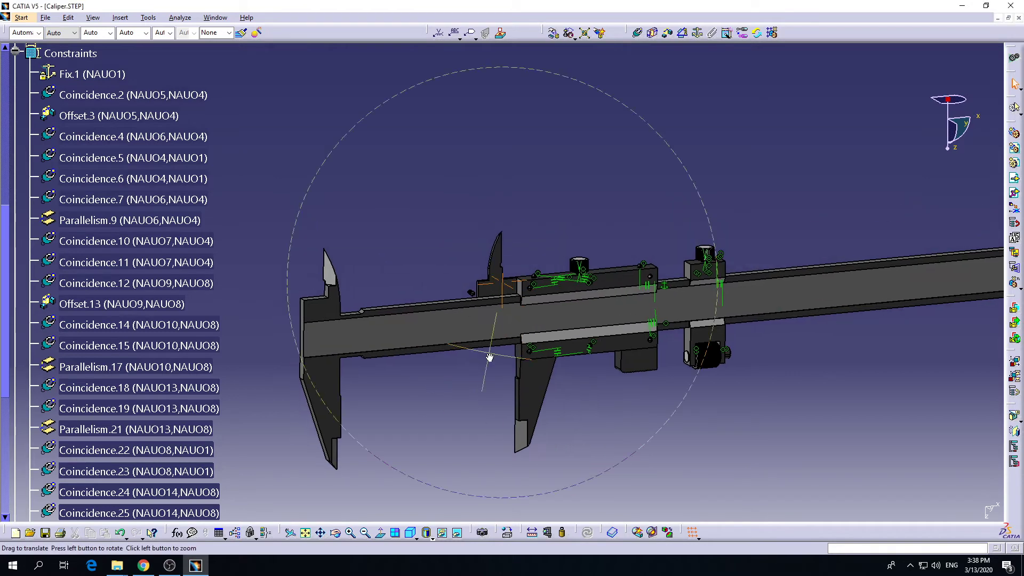
Step: Make the screw's axis coincident with the lock-end side hole of the slider's upper strip and move the screw along Y out of it
middle_drag(490, 357, 590, 301)
click(640, 35)
click(591, 194)
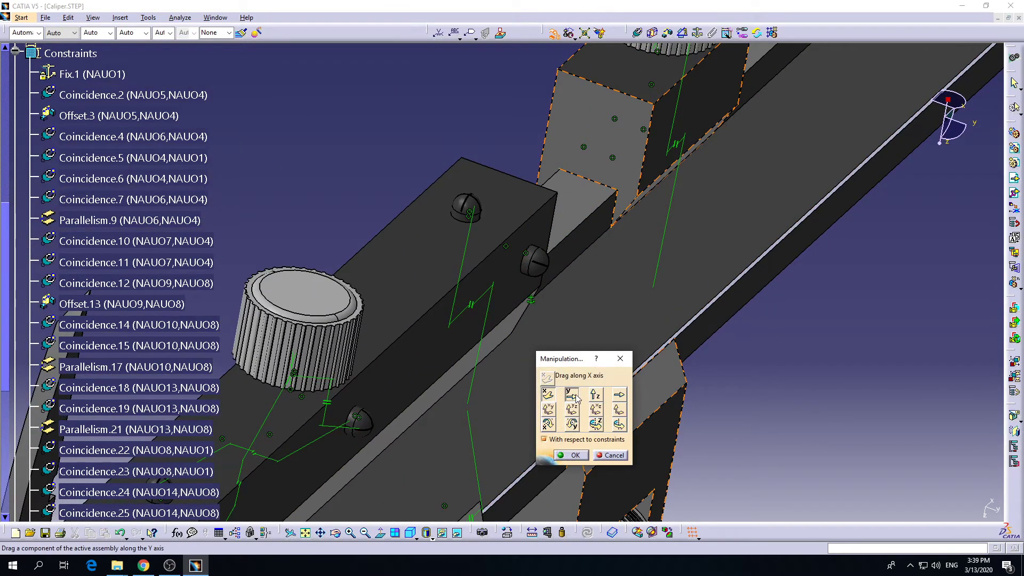
click(569, 456)
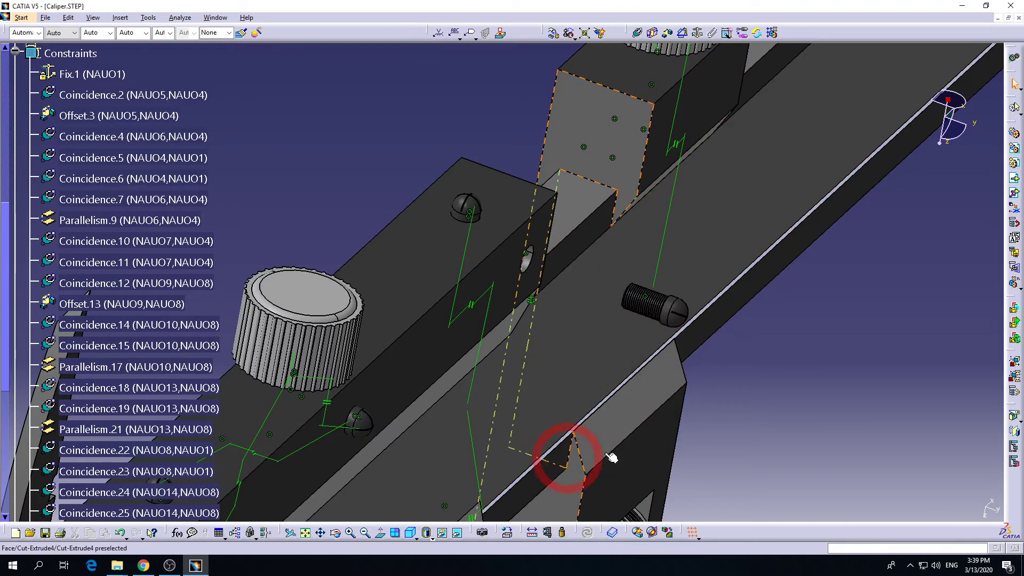
Step: Make the underside of that screw's head coincident with the side face of the slider's upper strip
middle_drag(602, 323, 686, 320)
middle_drag(599, 298, 557, 151)
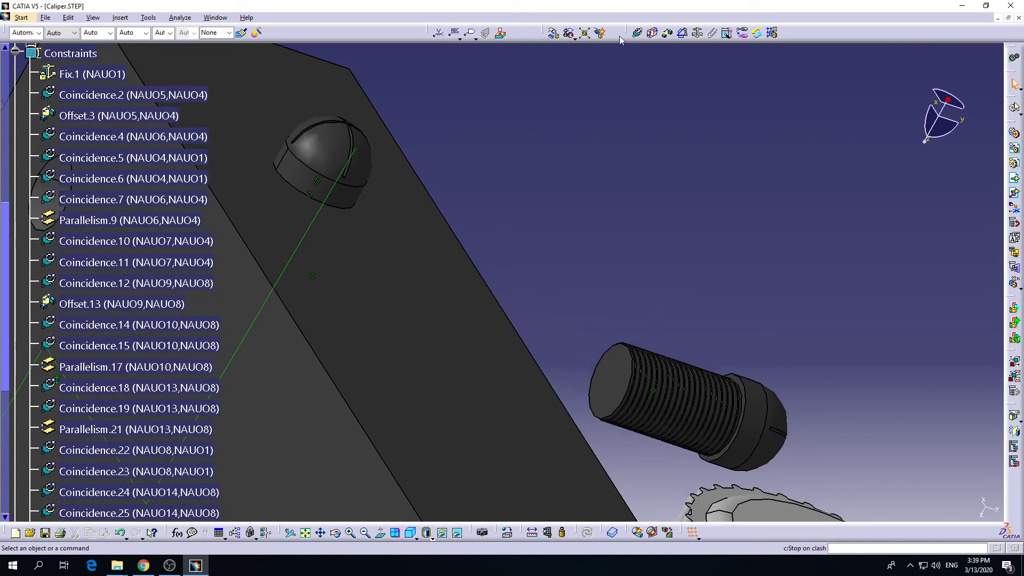
click(636, 34)
middle_drag(664, 333, 446, 245)
middle_drag(810, 315, 758, 241)
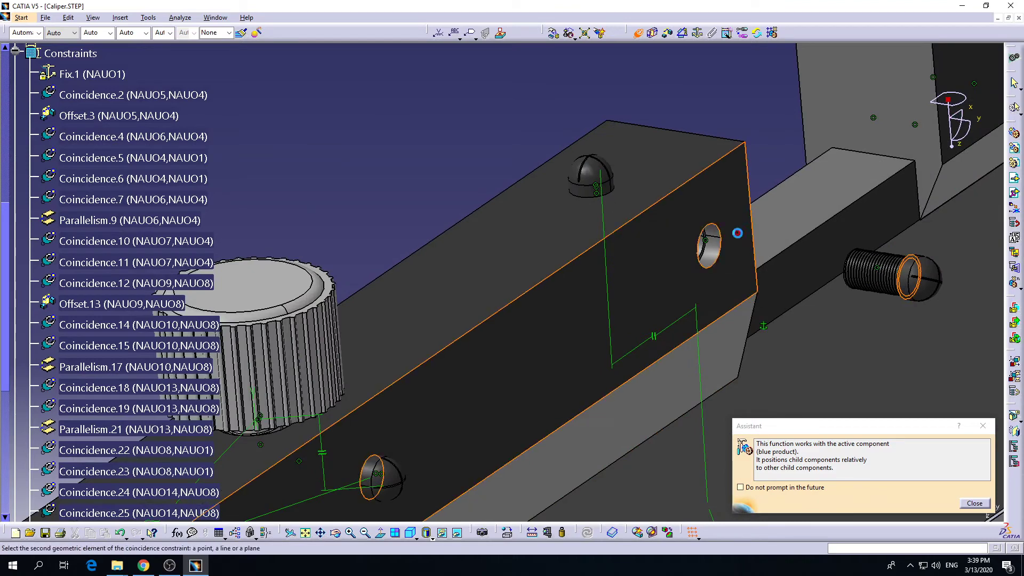
click(737, 233)
click(931, 503)
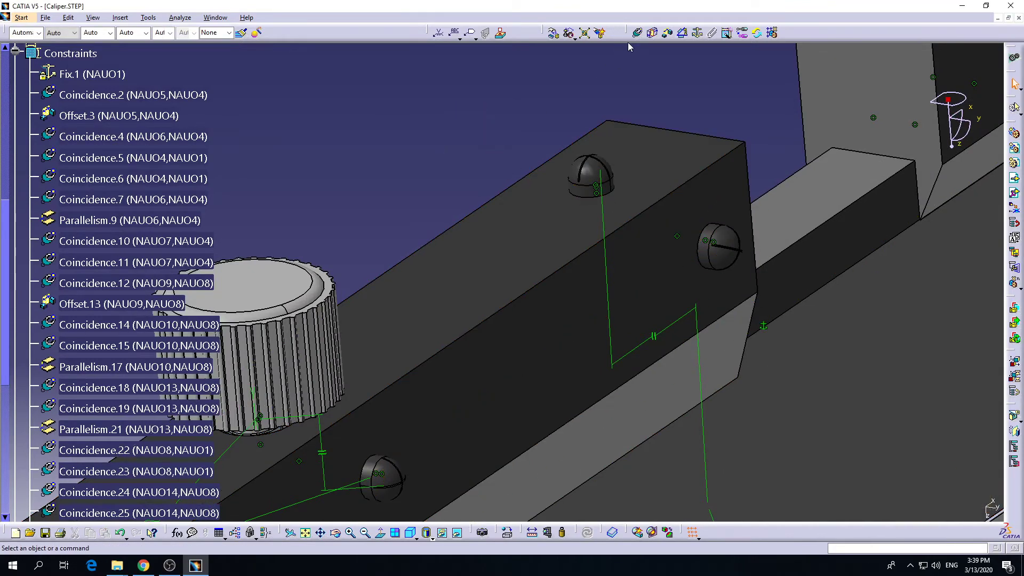
middle_drag(678, 224, 571, 290)
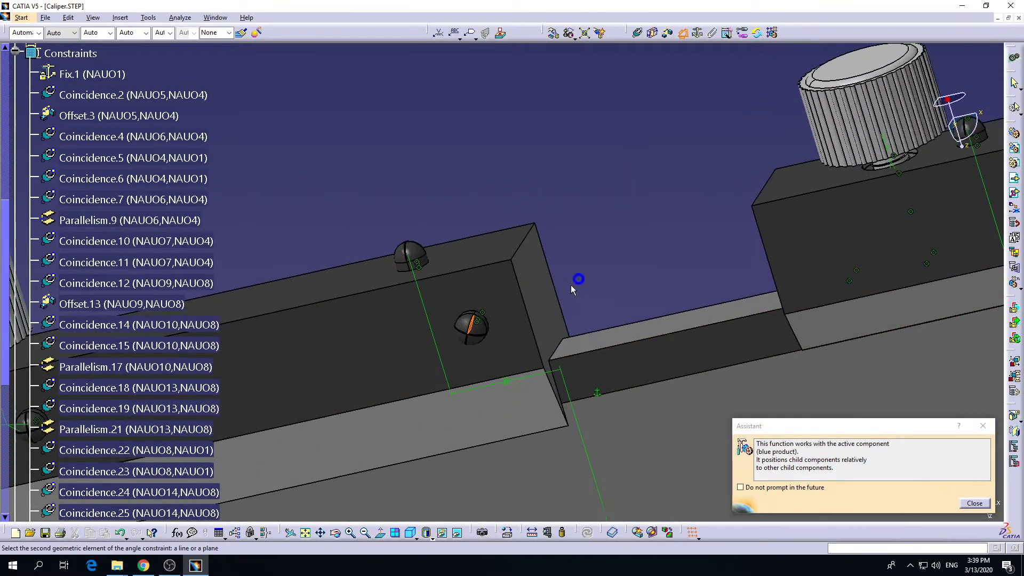
click(560, 303)
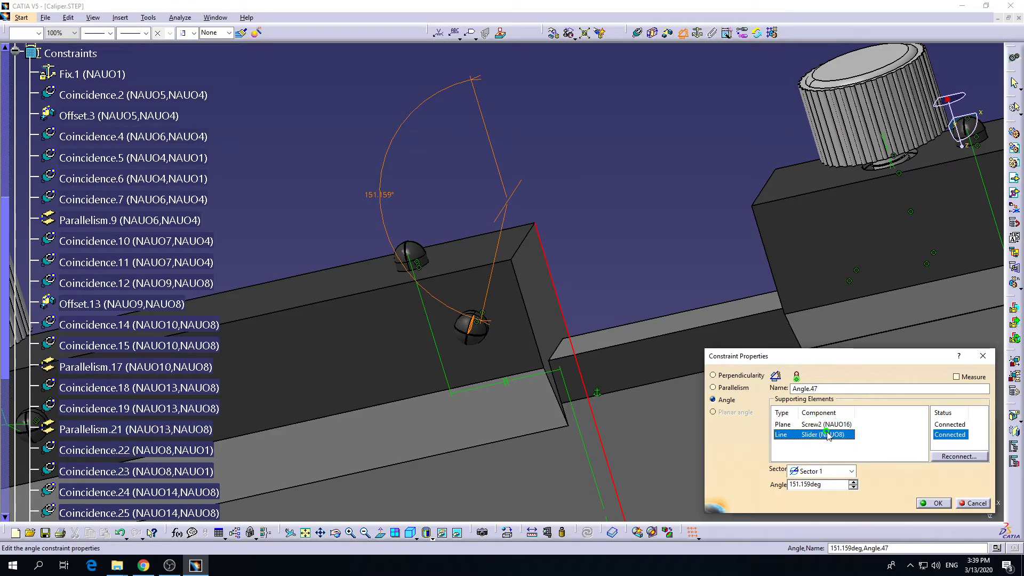
click(976, 504)
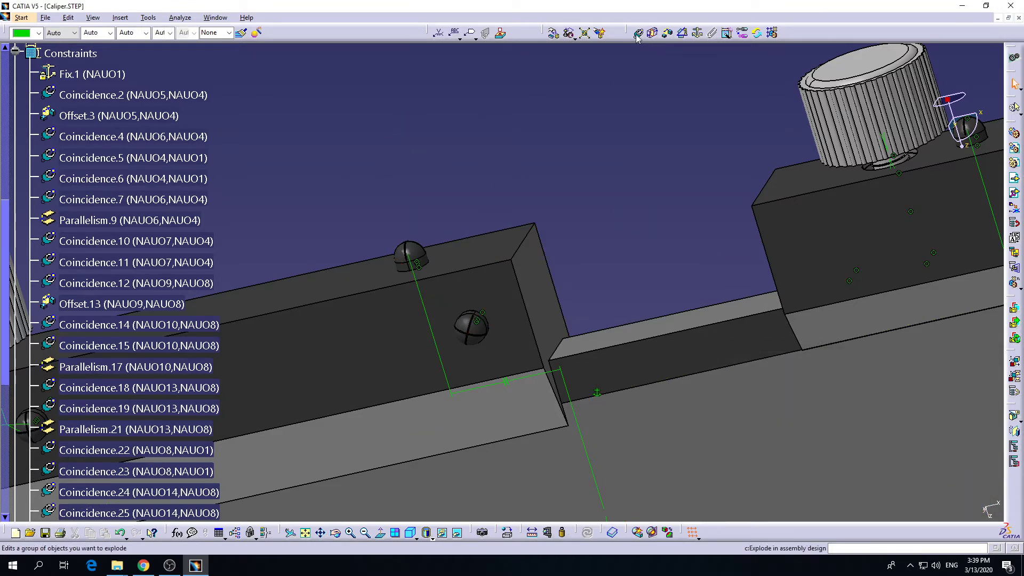
Step: Constrain the slot face of the upper strip's lock-end side screw parallel to the slider's end face
click(681, 34)
click(514, 258)
middle_drag(539, 366, 475, 156)
middle_drag(476, 155, 656, 439)
click(516, 310)
middle_drag(524, 320, 488, 282)
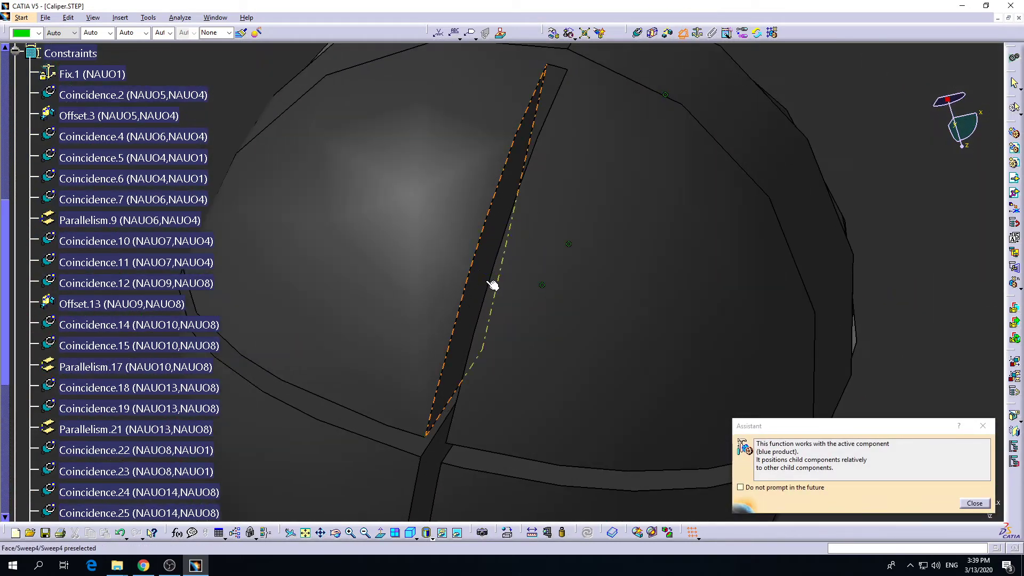
click(500, 193)
middle_drag(500, 193, 565, 432)
middle_drag(646, 268, 572, 291)
click(520, 295)
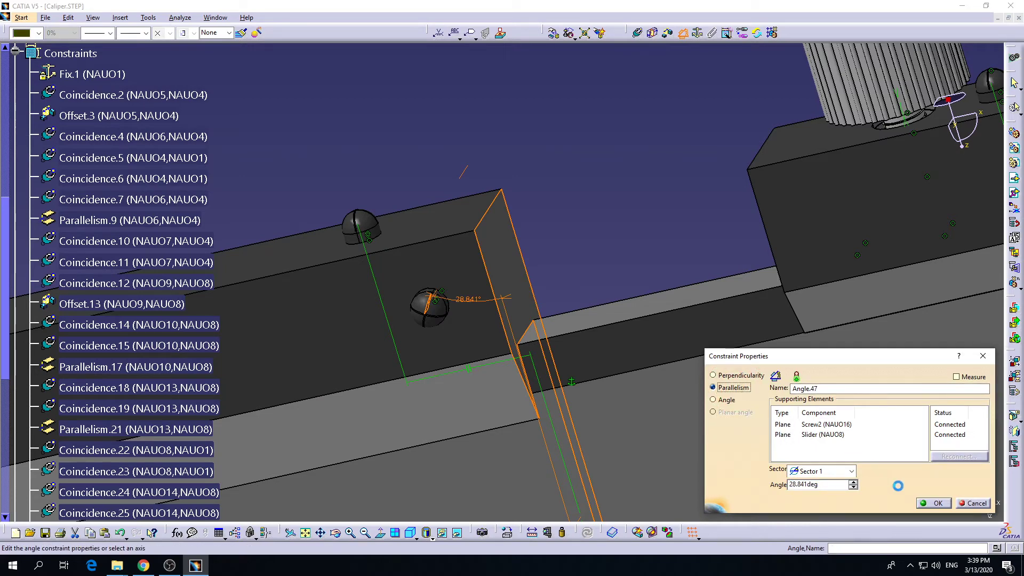
click(932, 504)
Step: Move the slider along the X axis up against the lock, with stop manipulate on clash activated
middle_drag(524, 313, 622, 453)
click(592, 277)
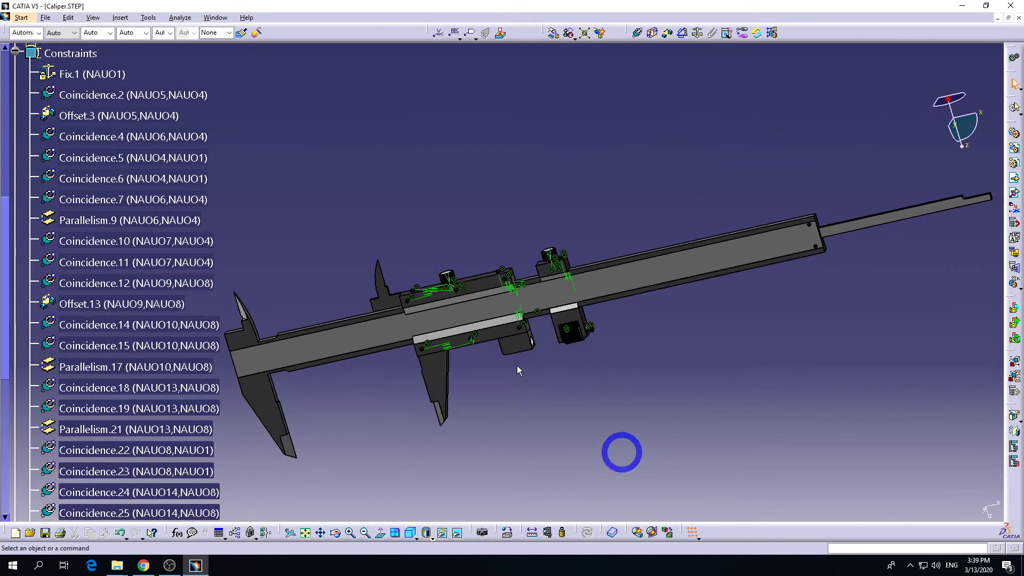
middle_drag(517, 366, 555, 53)
click(556, 34)
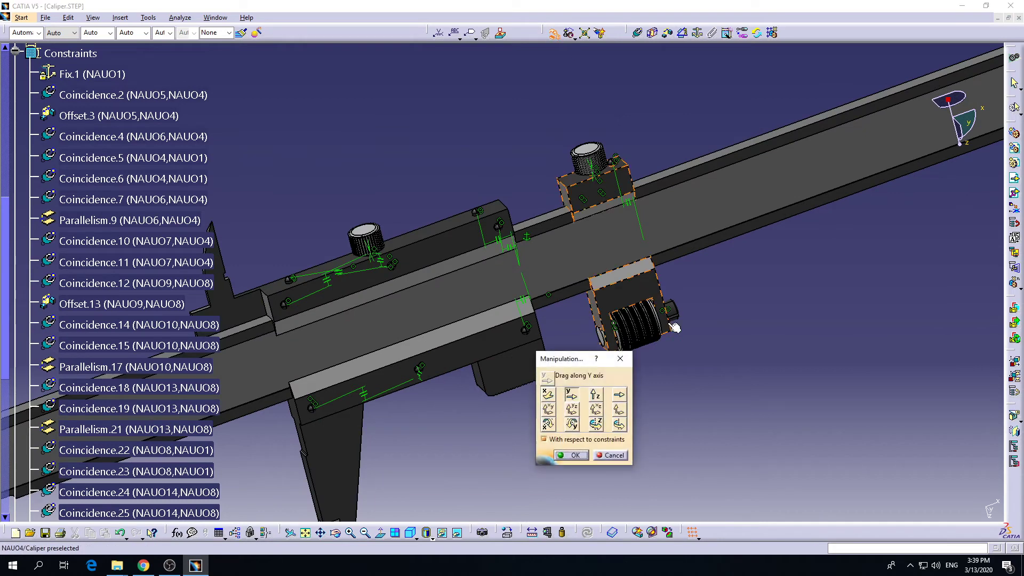
drag(455, 256, 491, 307)
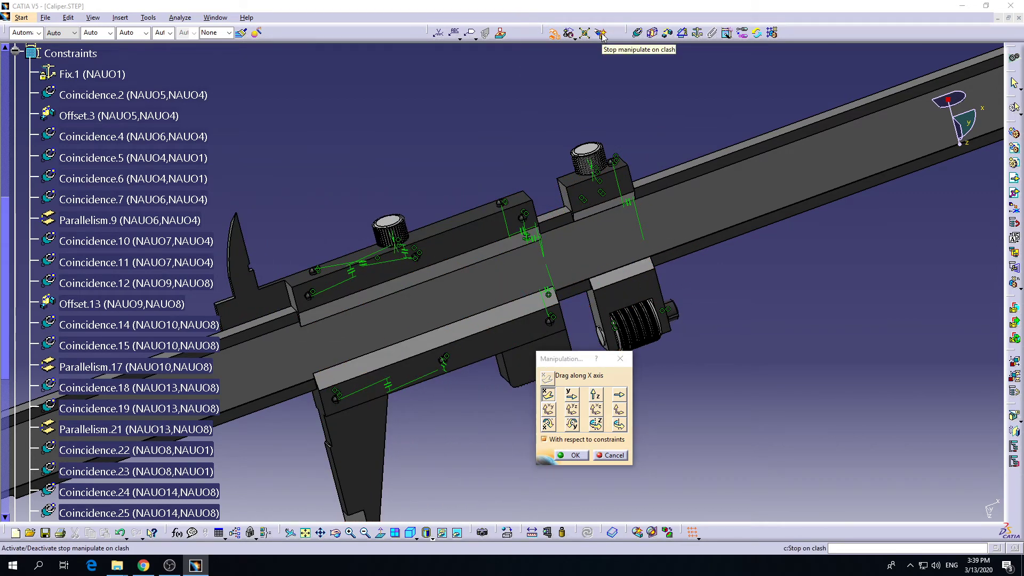
drag(483, 234, 507, 218)
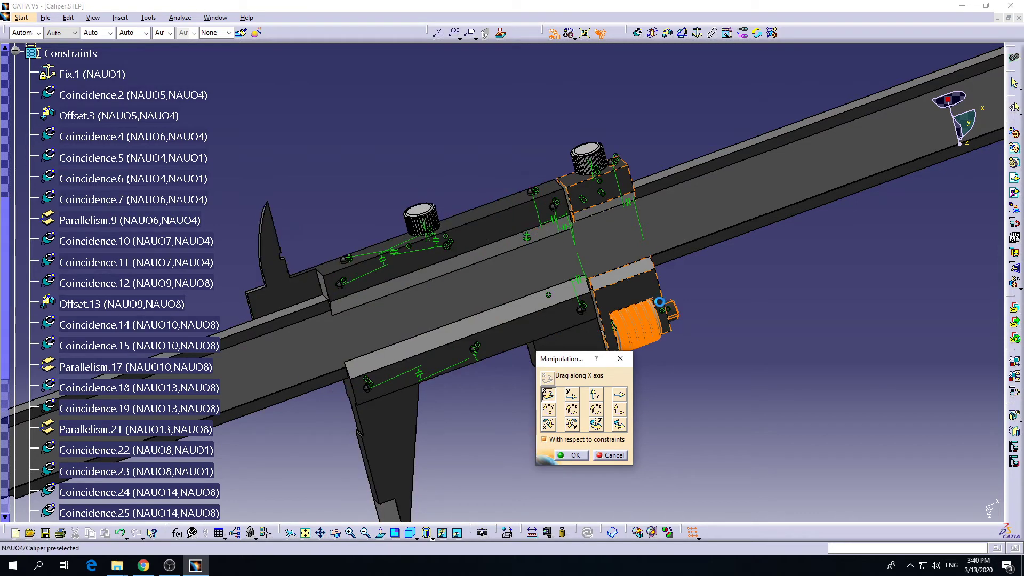
middle_drag(658, 298, 522, 130)
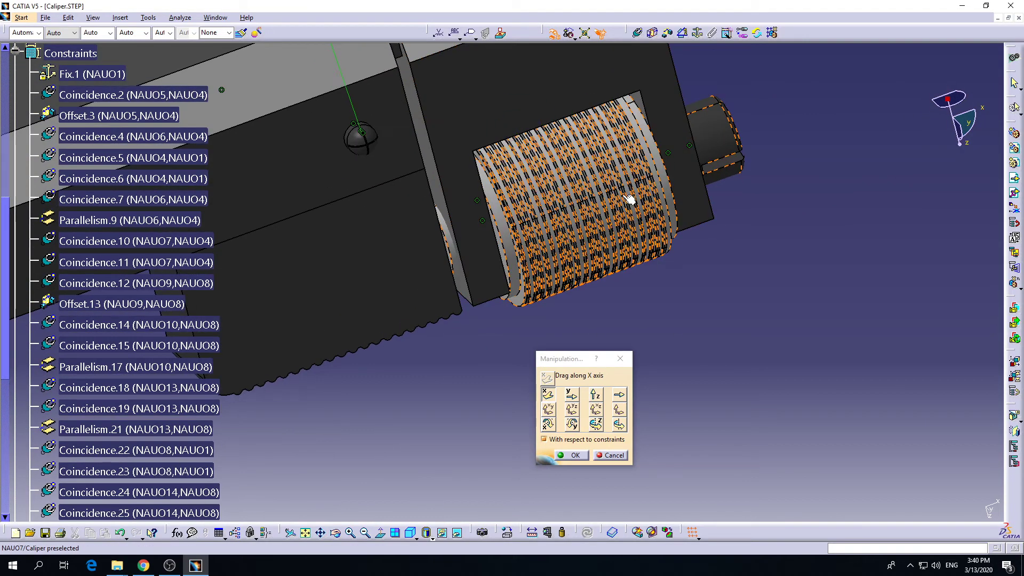
middle_drag(600, 206, 522, 341)
middle_drag(402, 236, 599, 363)
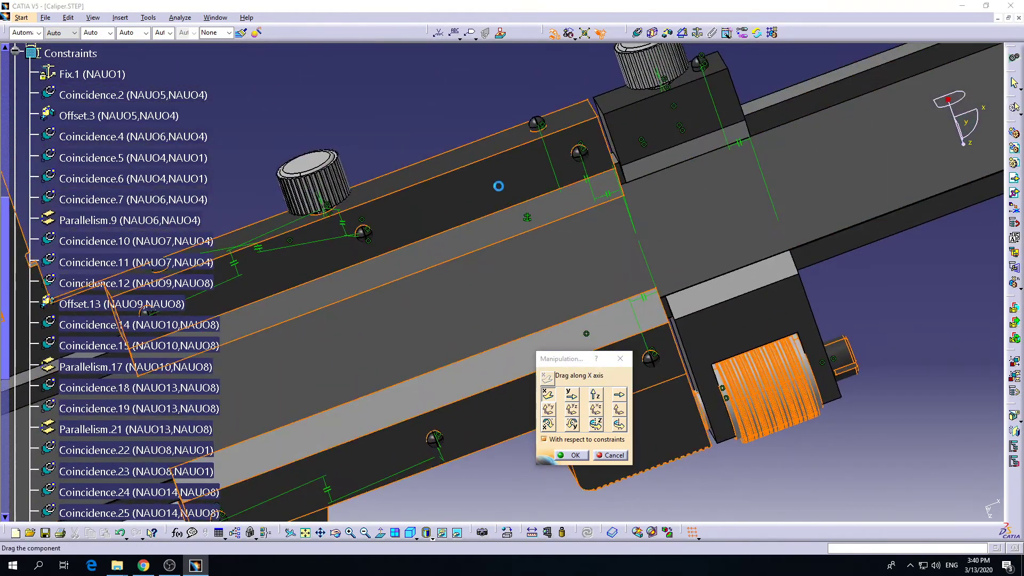
Step: Move the slider back along the X axis away from the lock and finish the manipulation
drag(499, 186, 492, 219)
drag(510, 216, 475, 228)
click(571, 455)
middle_drag(691, 413, 605, 415)
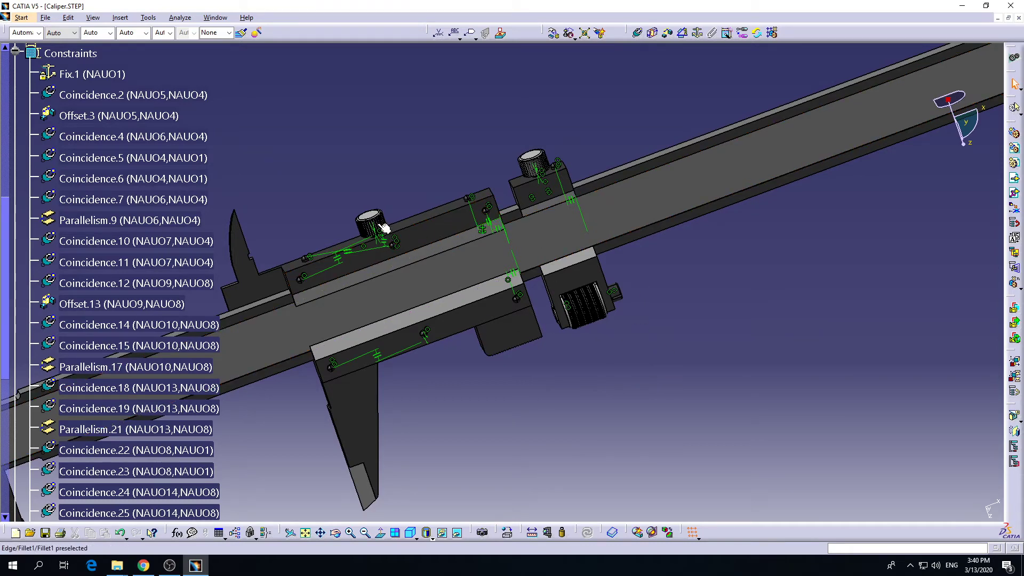
Step: Try to make a slider face coincident with the roller's round end face
scroll(382, 227, up, 2)
click(431, 229)
scroll(407, 288, up, 8)
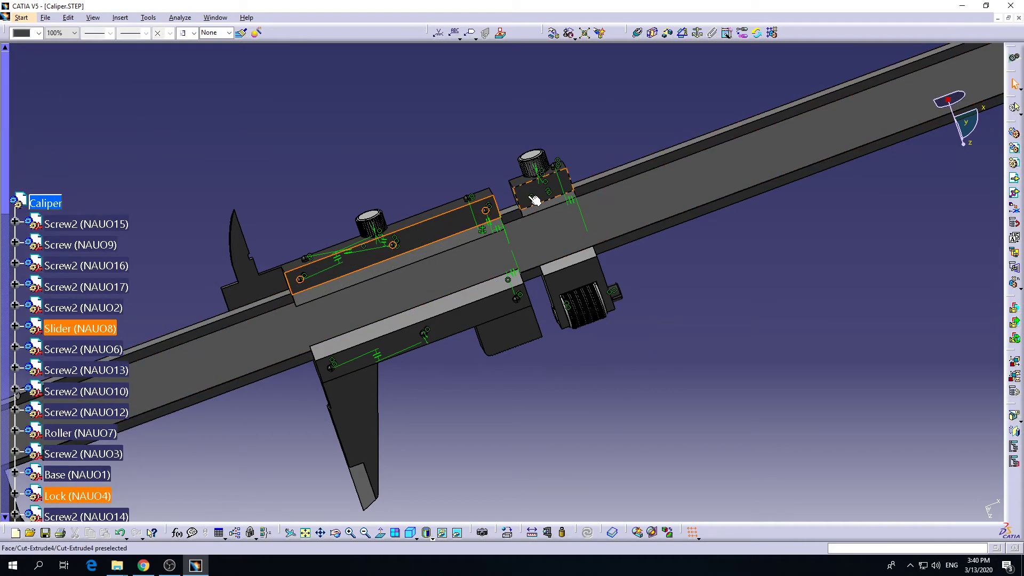
click(638, 33)
middle_drag(470, 320, 609, 279)
middle_drag(511, 330, 587, 435)
click(575, 441)
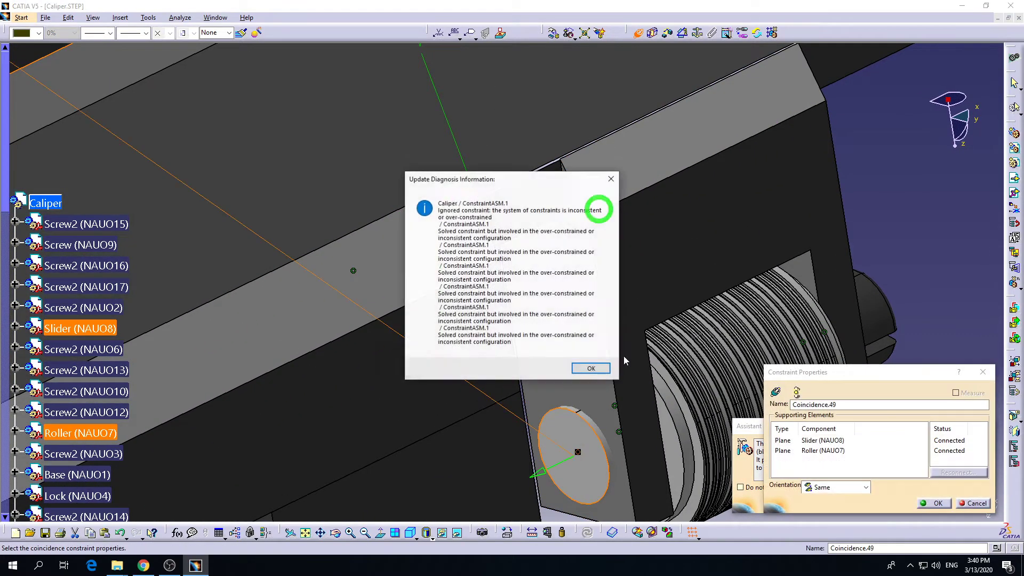
click(598, 372)
middle_drag(607, 176, 526, 168)
click(966, 504)
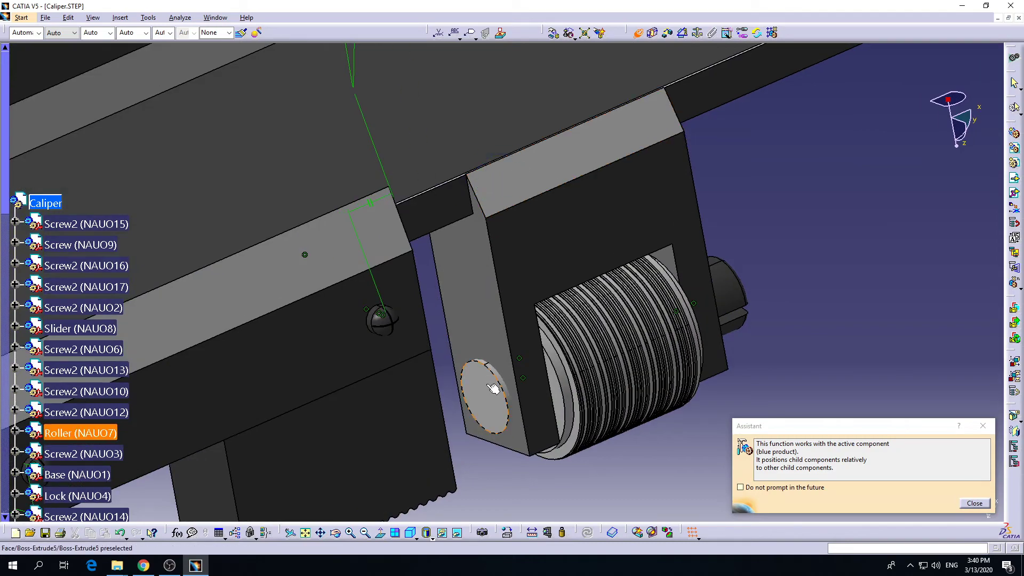
middle_drag(498, 368, 336, 329)
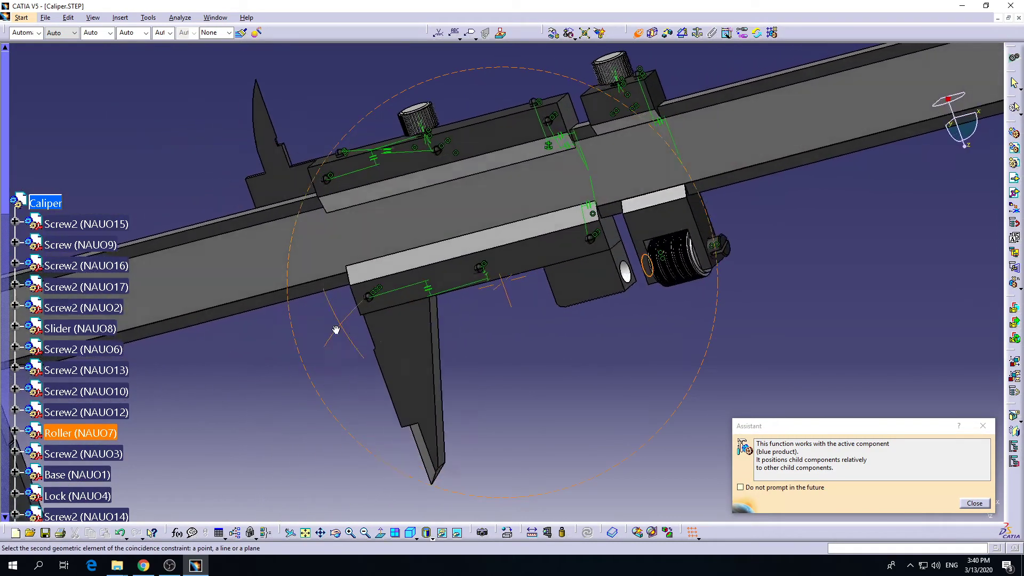
middle_drag(637, 334, 537, 259)
middle_drag(620, 236, 573, 271)
middle_drag(366, 368, 407, 343)
click(976, 504)
click(554, 33)
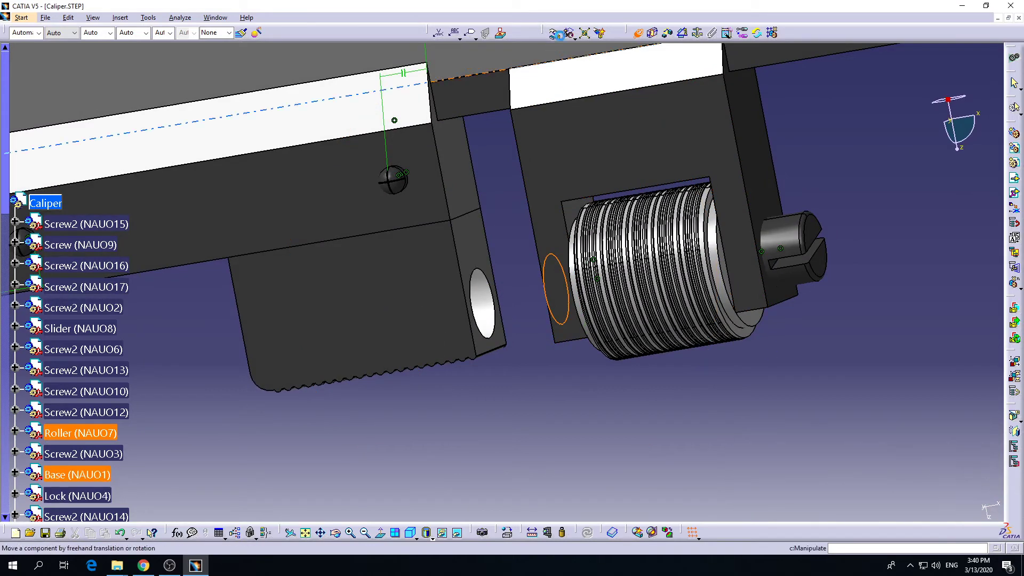
Step: Add a 1 mm offset constraint between the lock's face and the facing end face of the slider's lower block
click(668, 35)
middle_drag(504, 273, 599, 263)
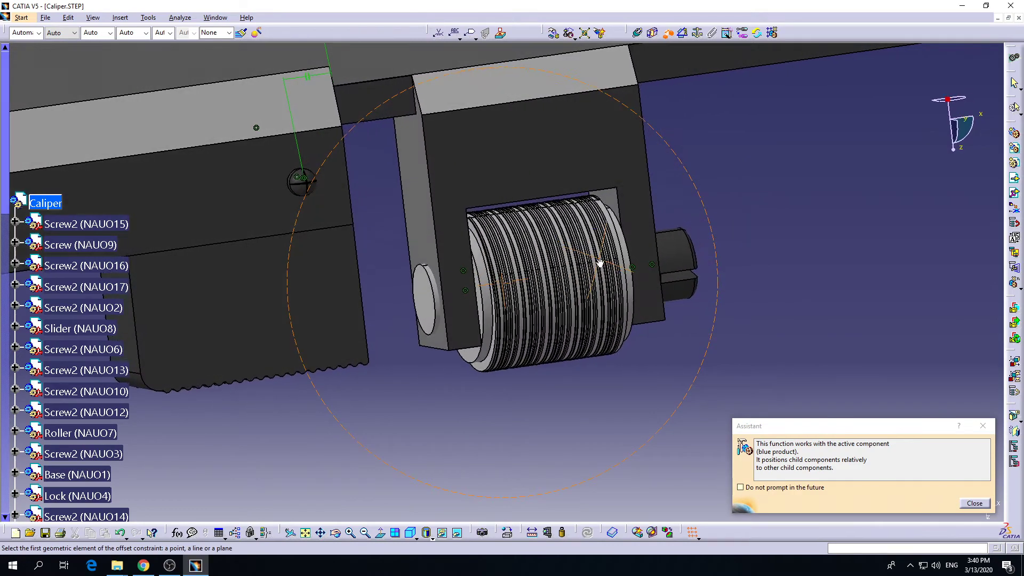
mouse_move(448, 305)
middle_down()
mouse_move(514, 305)
mouse_move(547, 241)
mouse_move(576, 270)
mouse_move(523, 306)
mouse_move(439, 321)
middle_up()
click(545, 279)
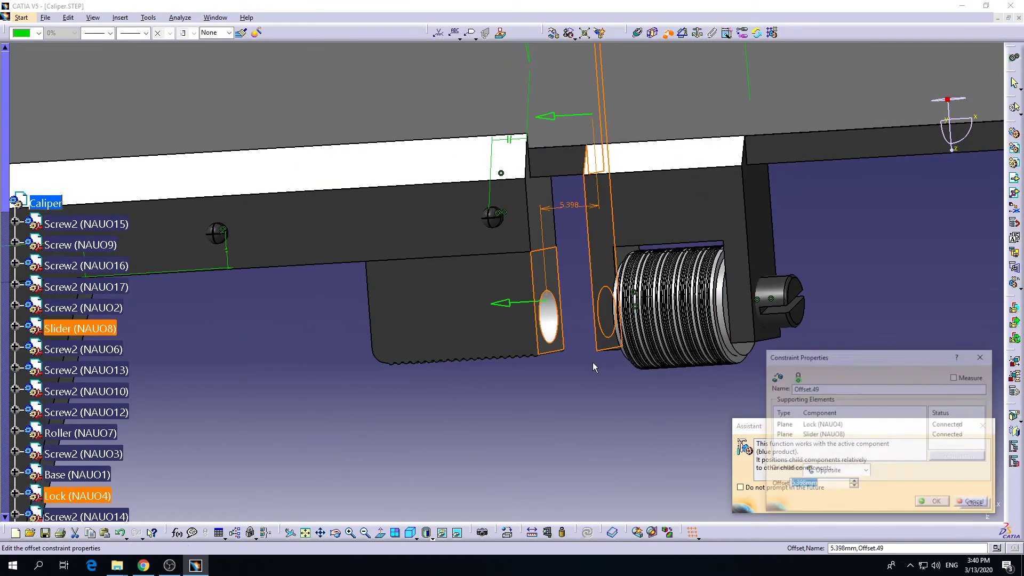
text(1)
key(Return)
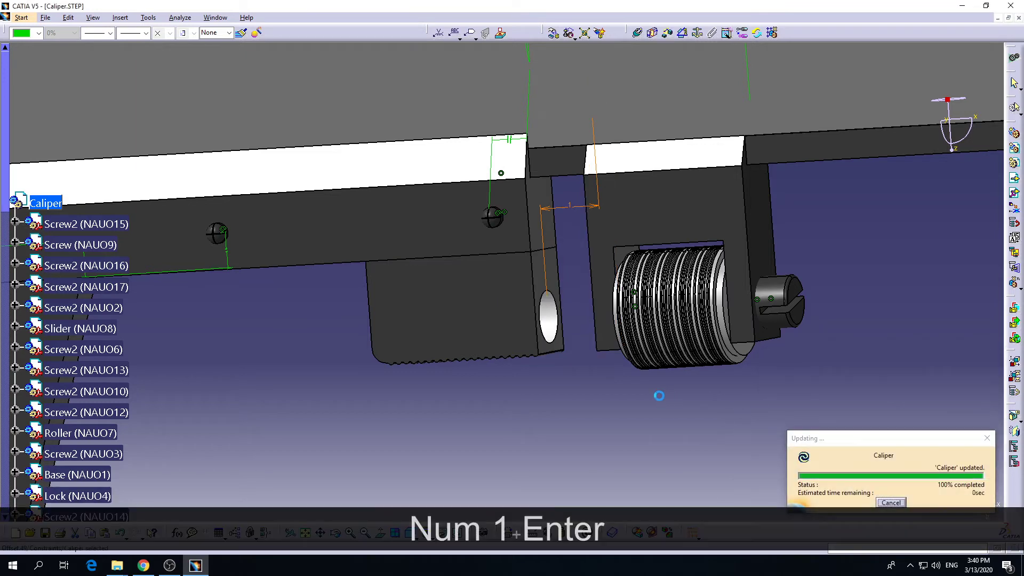
middle_drag(542, 355, 548, 125)
middle_drag(548, 126, 492, 201)
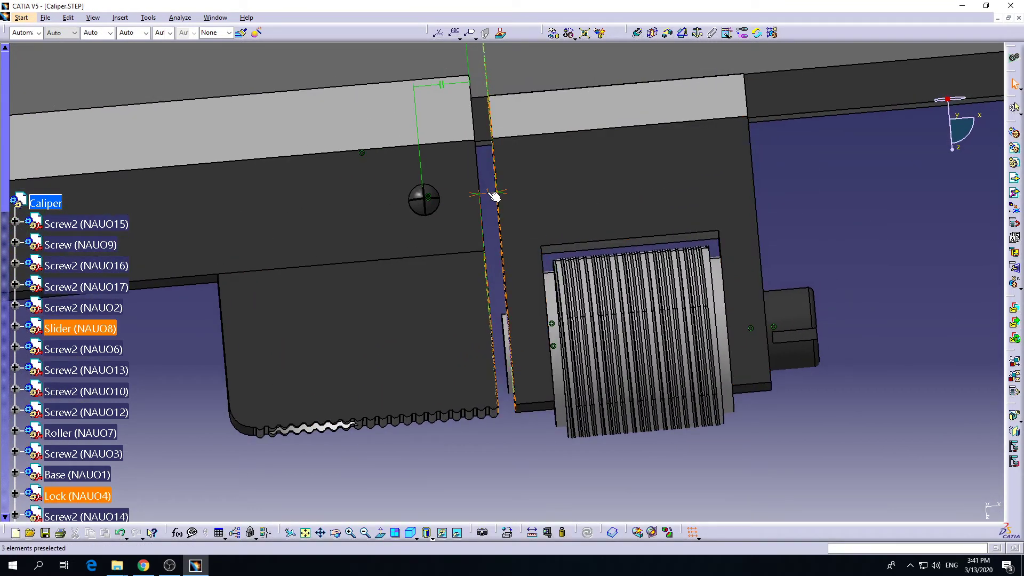
Step: Set the offset constraint between the slider and the lock to 0.2 mm
double_click(490, 199)
text(0.2)
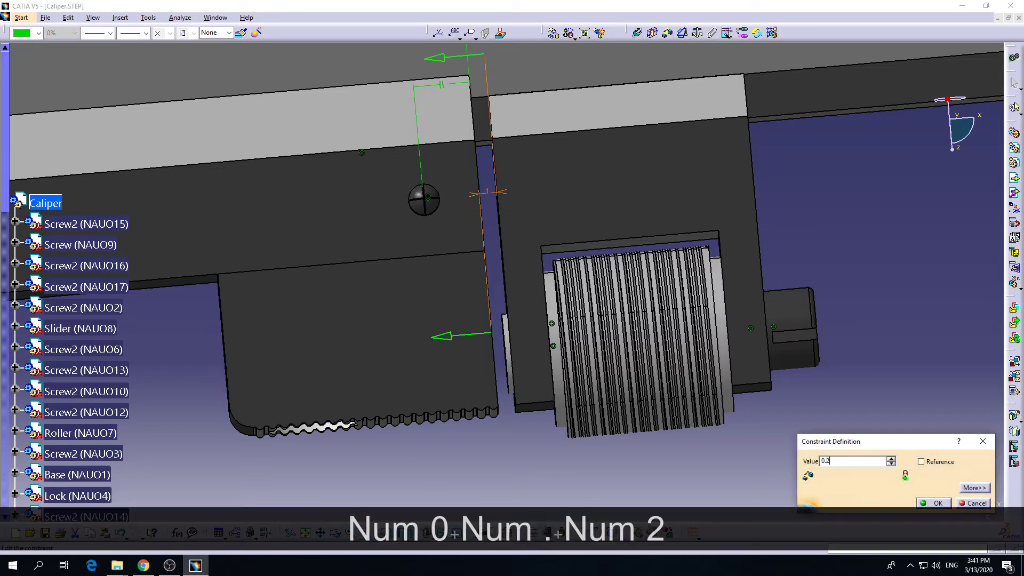
key(Return)
middle_drag(489, 246, 505, 291)
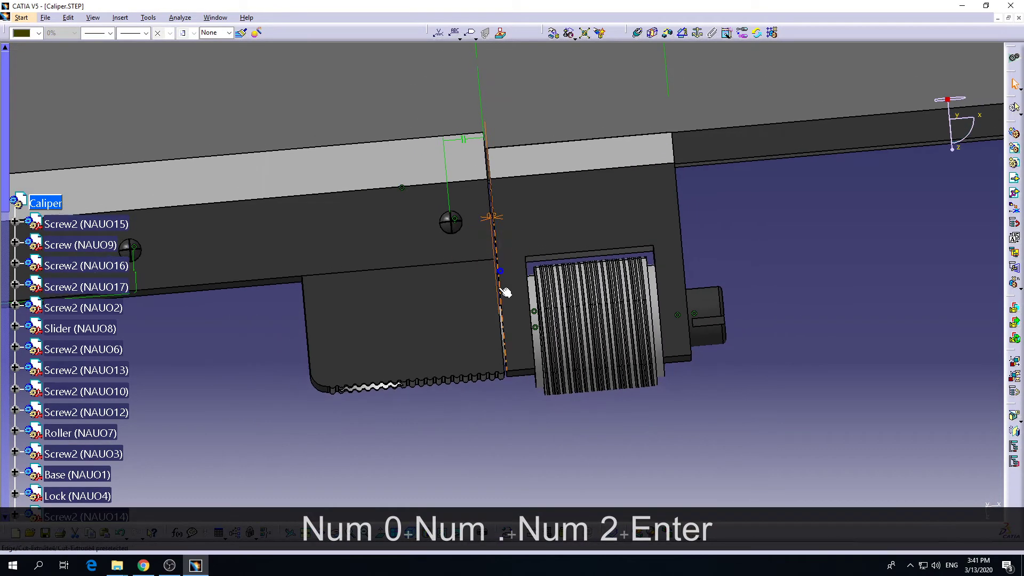
click(503, 445)
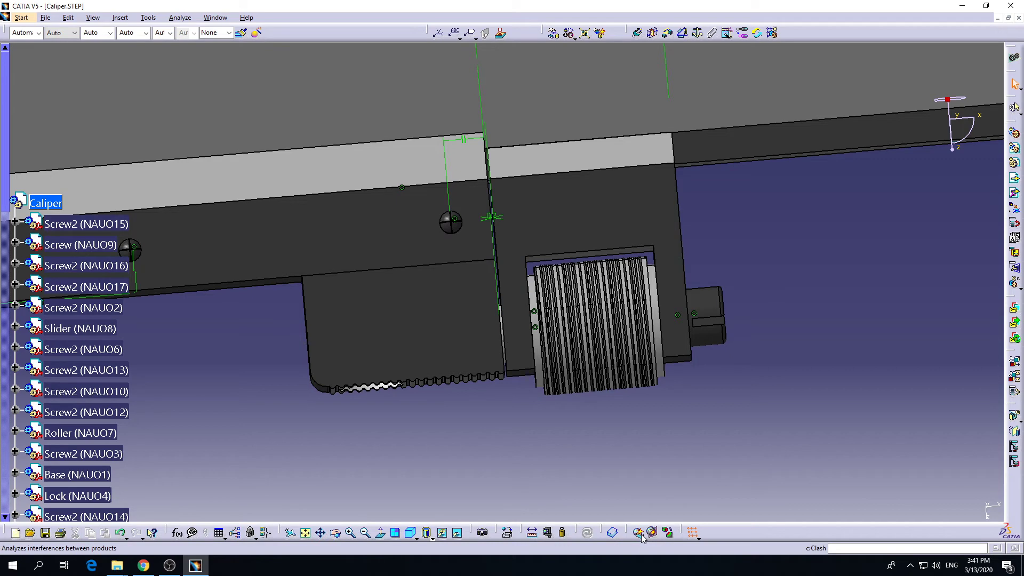
Step: Run a Contact + Clash check between all components and inspect the first six conflicts involving the screws, slider and base
key(Return)
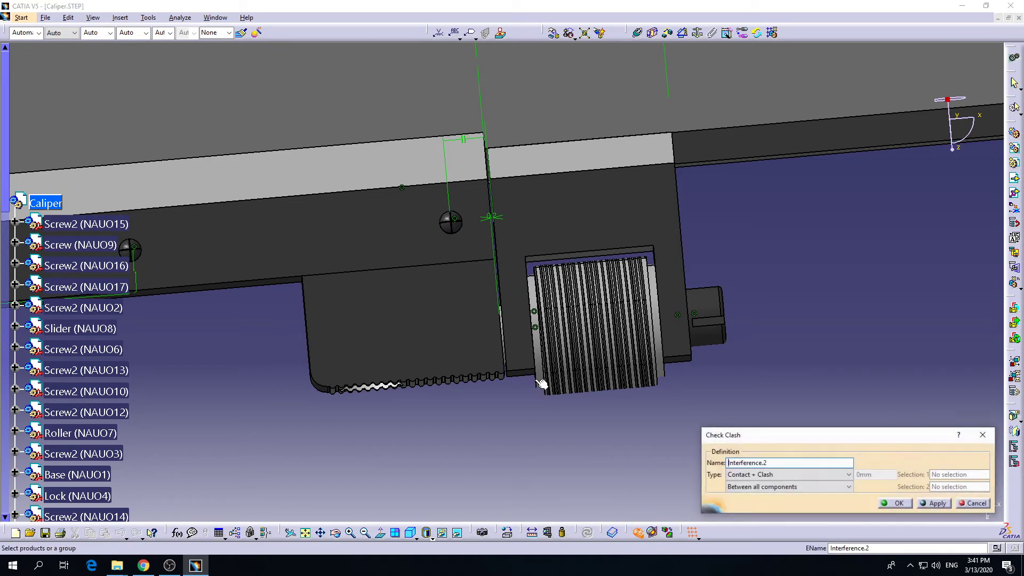
click(936, 504)
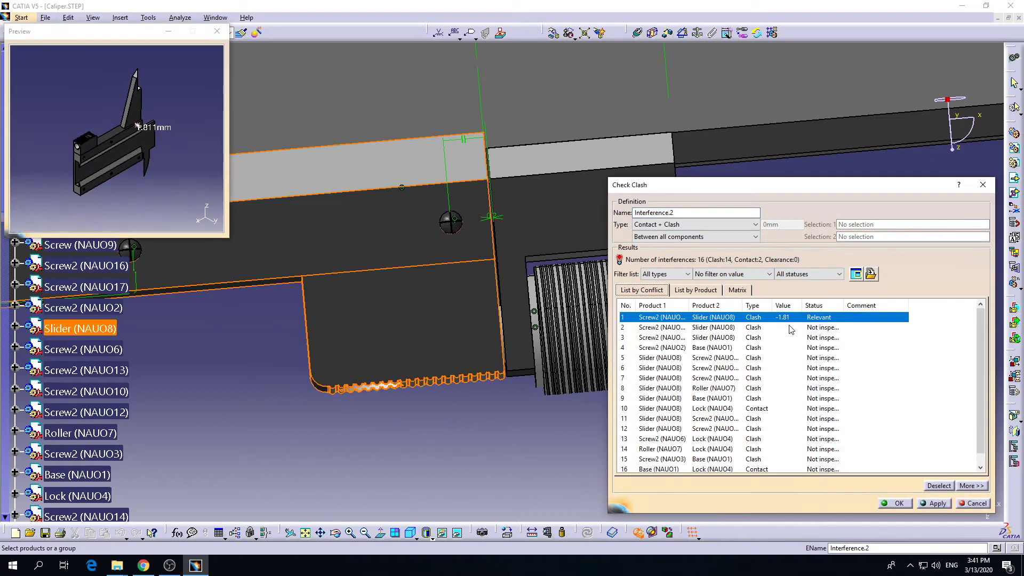
click(792, 327)
click(783, 338)
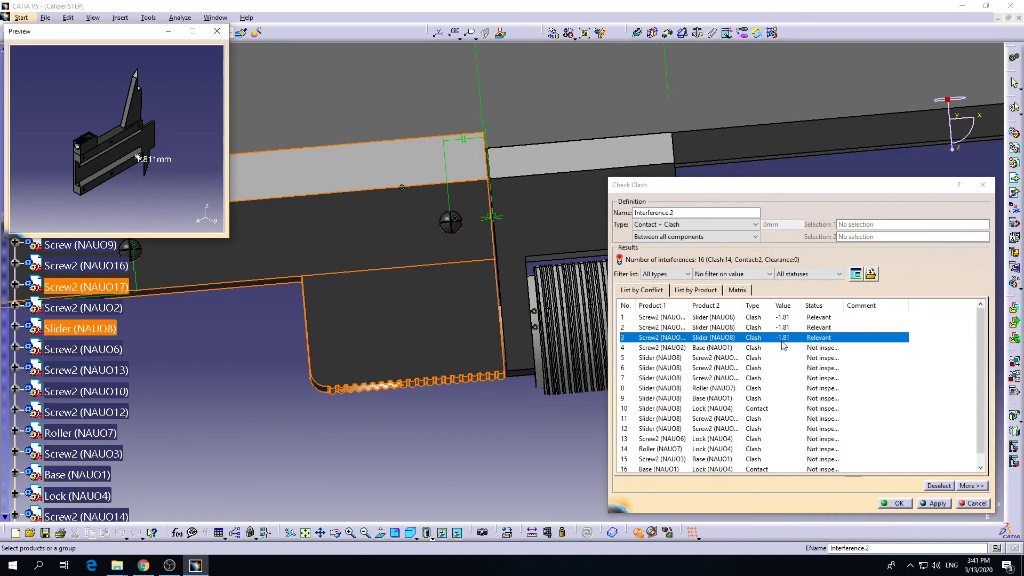
click(785, 348)
click(788, 358)
click(785, 368)
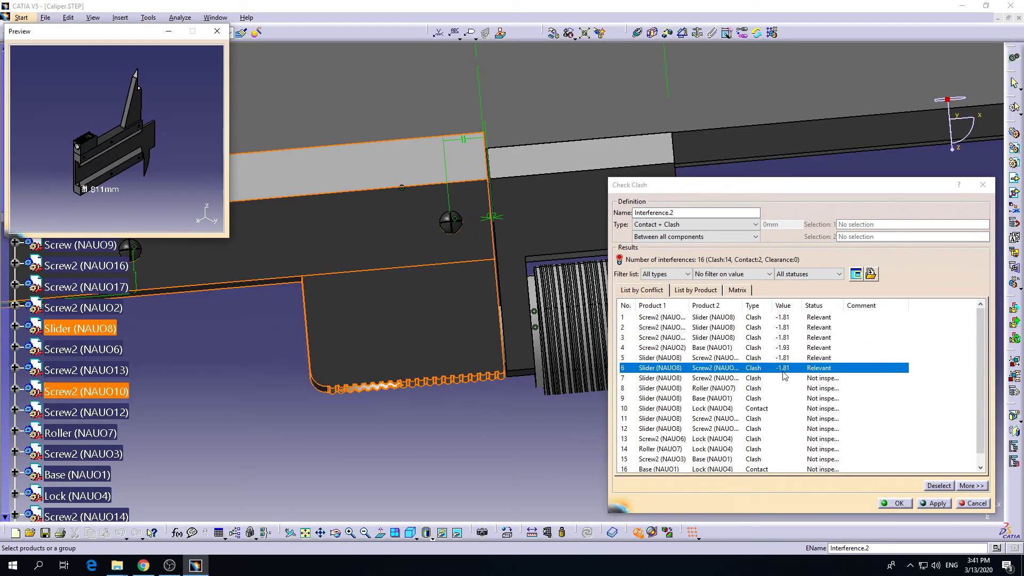
middle_drag(453, 262, 603, 269)
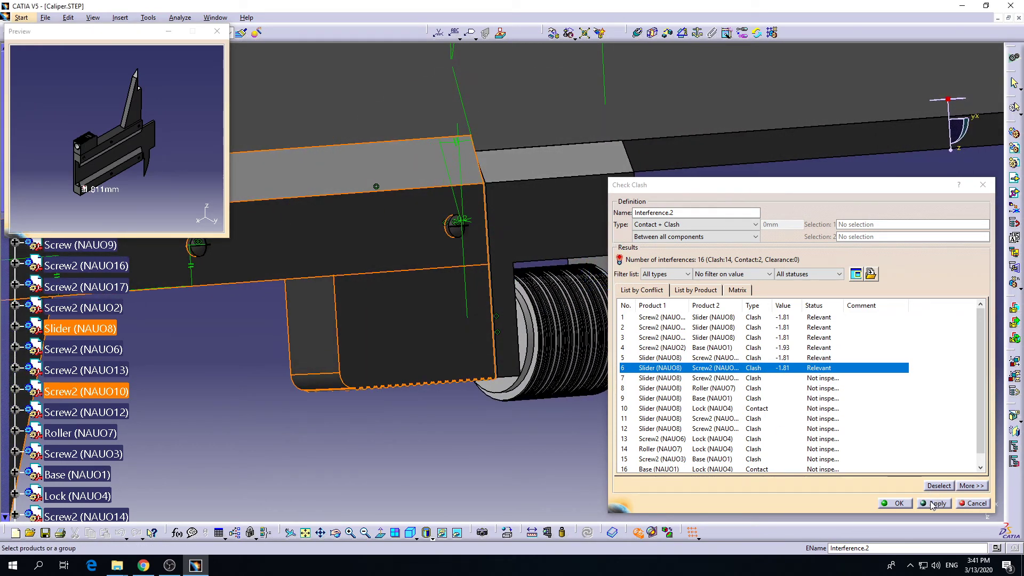
Step: Inspect the slider's conflicts with the next screw, the roller and the base, setting the slider–roller clash status to Irrelevant
click(830, 378)
click(827, 389)
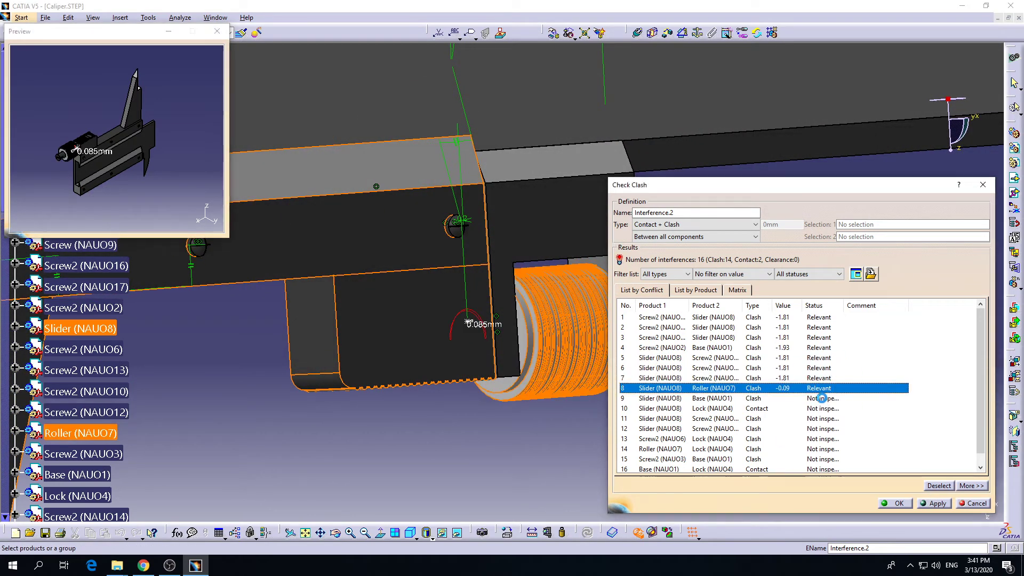
click(822, 398)
click(820, 389)
middle_drag(556, 366, 457, 257)
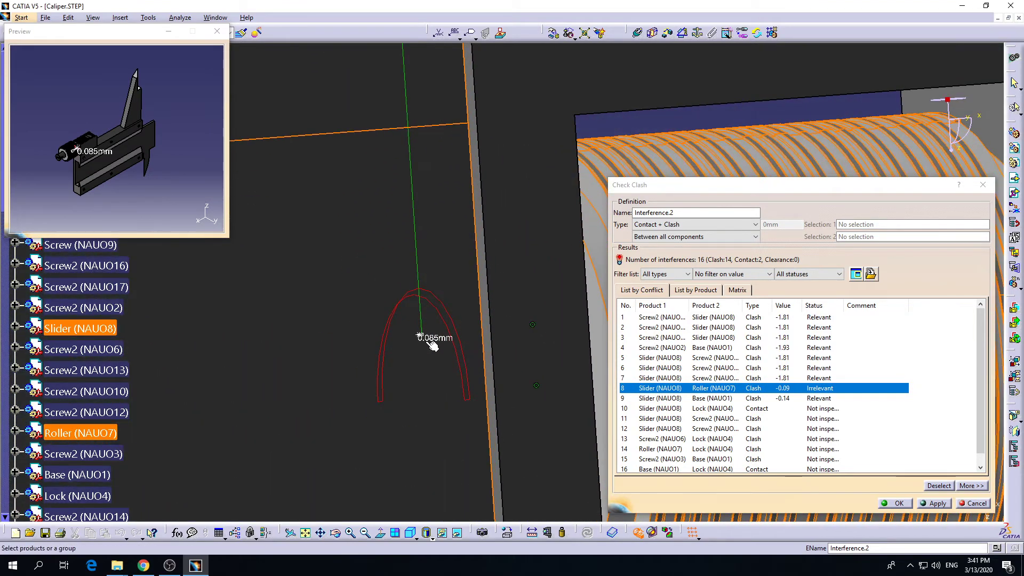
Step: Recheck the first screw clashes and inspect the slider's contact with the lock and its remaining screw clashes in the preview
click(787, 319)
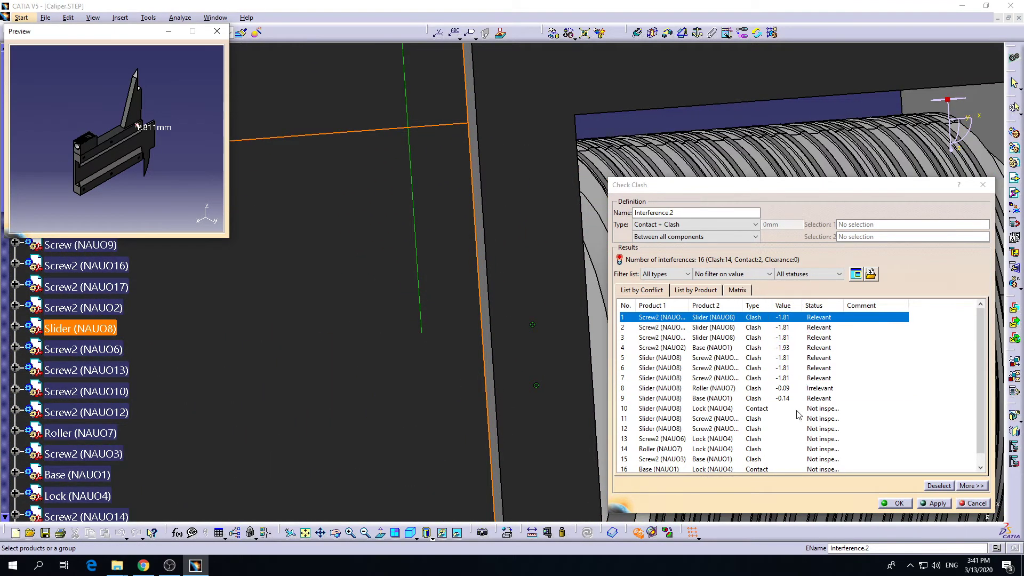
click(786, 337)
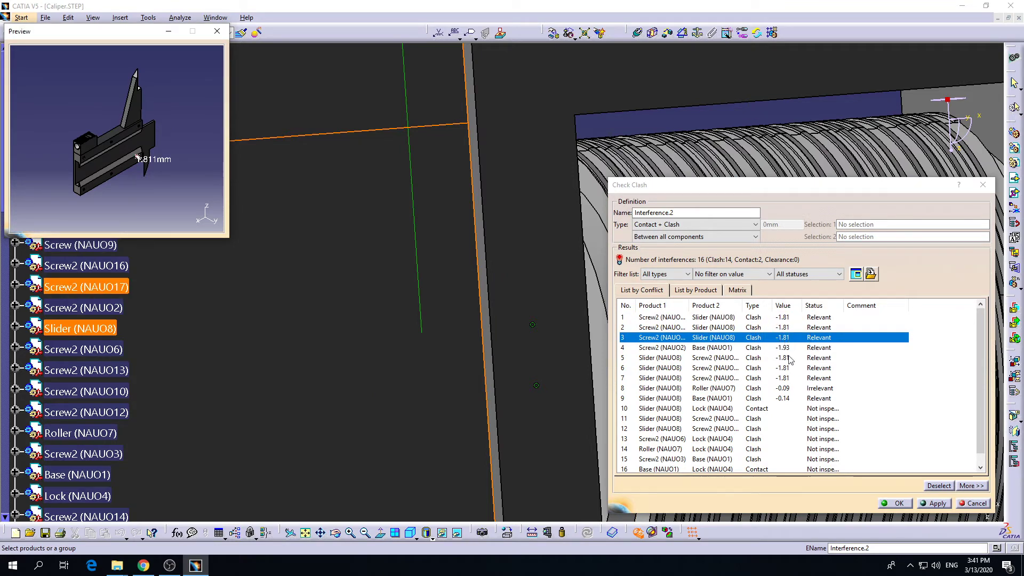
click(780, 409)
click(789, 418)
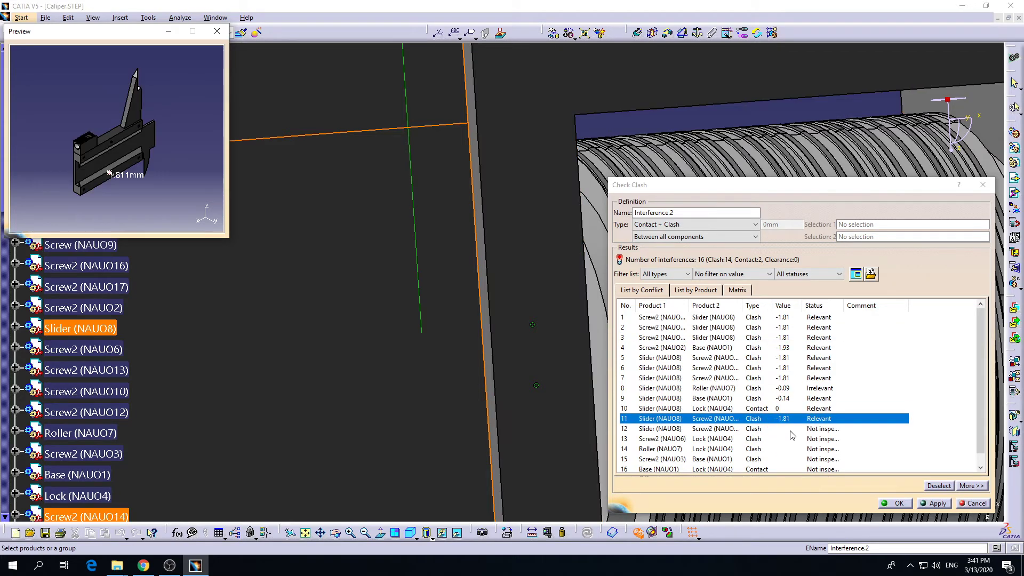
click(789, 429)
click(167, 185)
mouse_move(149, 182)
middle_down()
mouse_move(167, 185)
mouse_move(101, 157)
mouse_move(122, 65)
mouse_move(144, 194)
middle_up()
click(103, 130)
click(120, 87)
Step: Inspect the remaining conflicts of the lock and base with the screws and roller, and accept the clash check
click(768, 441)
click(763, 449)
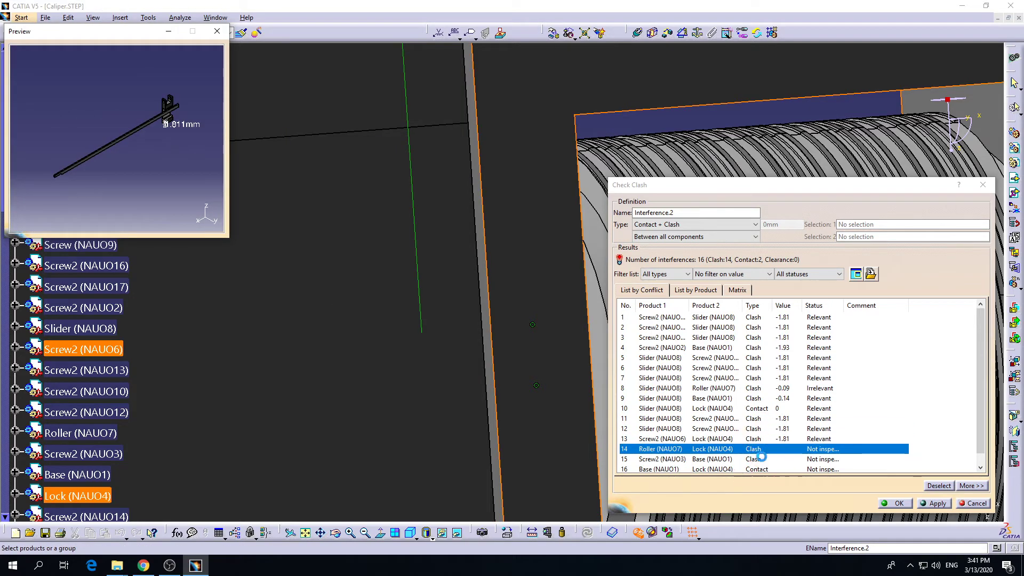
click(761, 460)
click(758, 470)
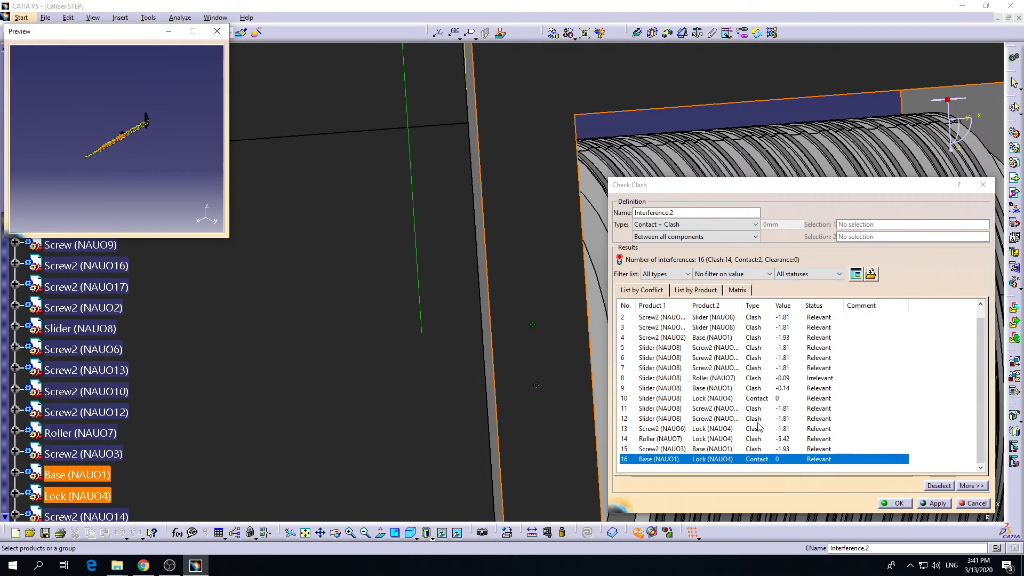
click(898, 503)
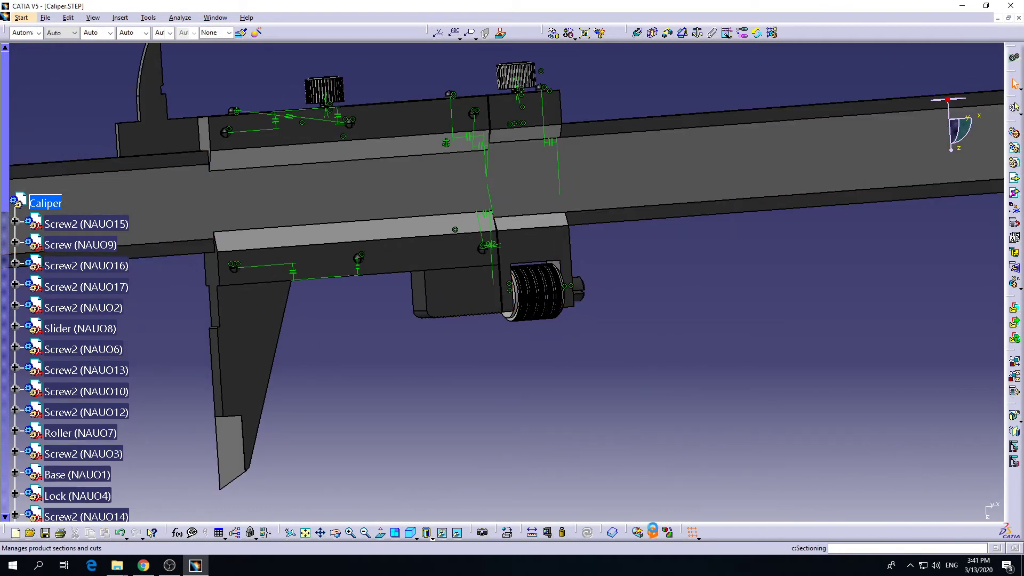
Step: Start a section with volume cut on the caliper and shift its plane along the base to change the cut
click(652, 532)
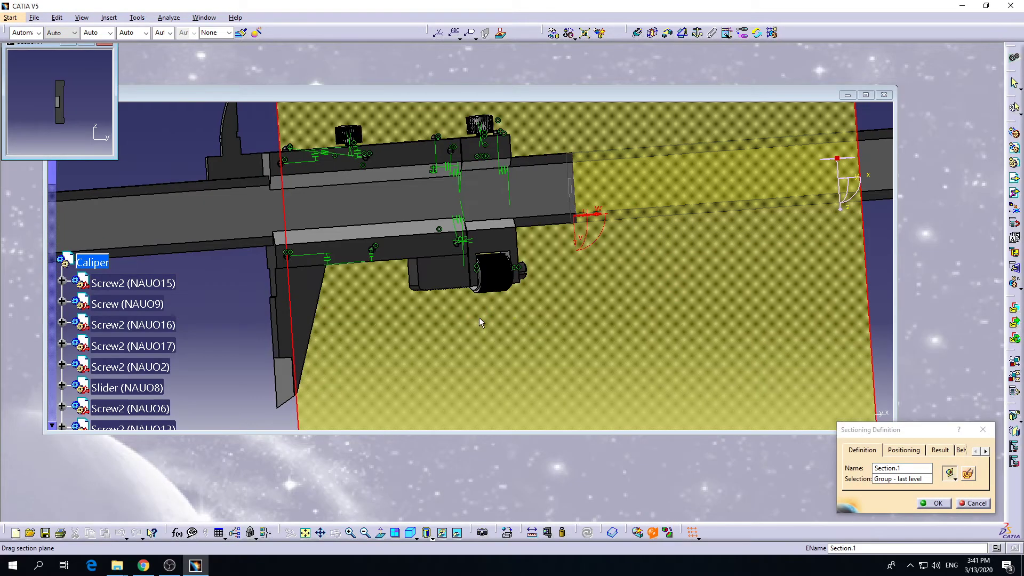
click(968, 475)
middle_drag(637, 245, 545, 310)
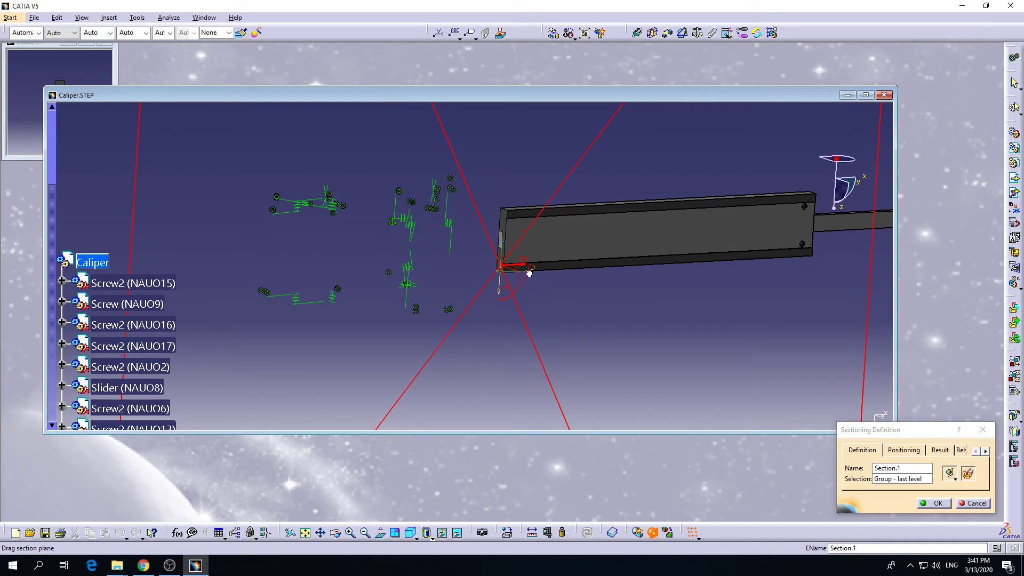
drag(469, 275, 423, 277)
middle_drag(408, 256, 451, 241)
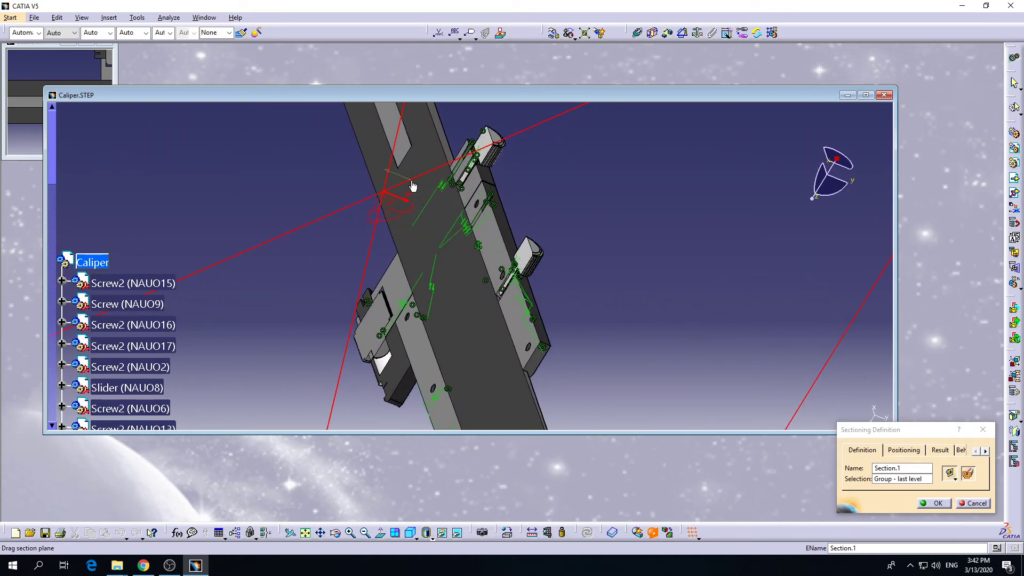
Step: Reposition the section plane around the slider and lock, accept the section and maximize the assembly window
drag(413, 186, 394, 226)
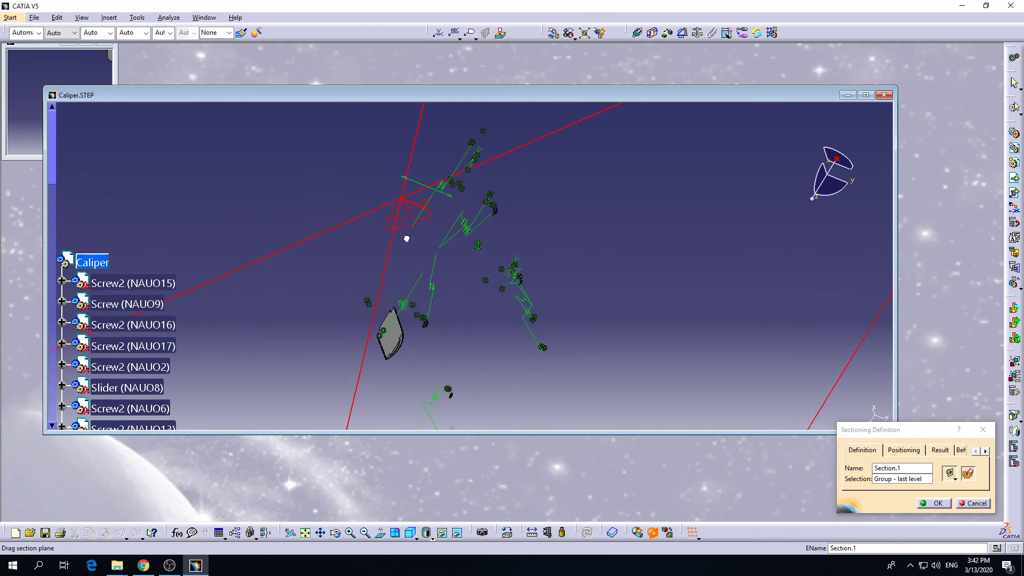
middle_drag(486, 222, 526, 306)
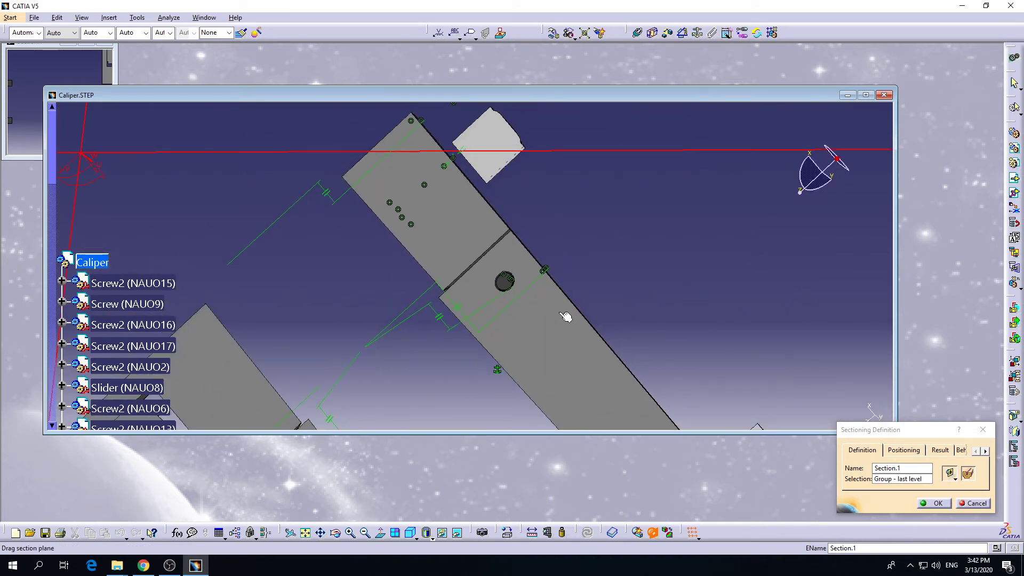
drag(552, 150, 566, 177)
middle_drag(553, 167, 474, 277)
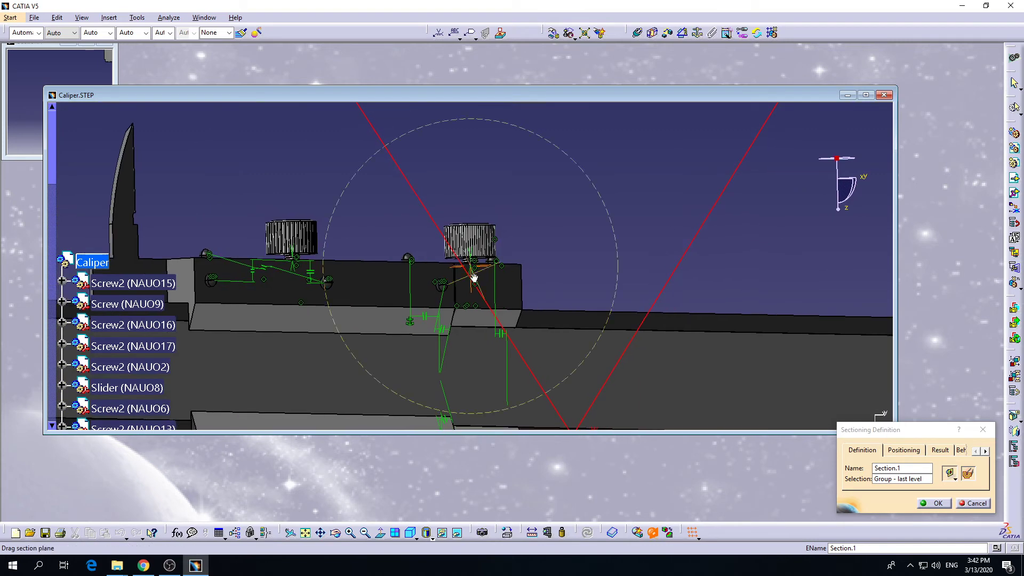
click(936, 502)
click(865, 95)
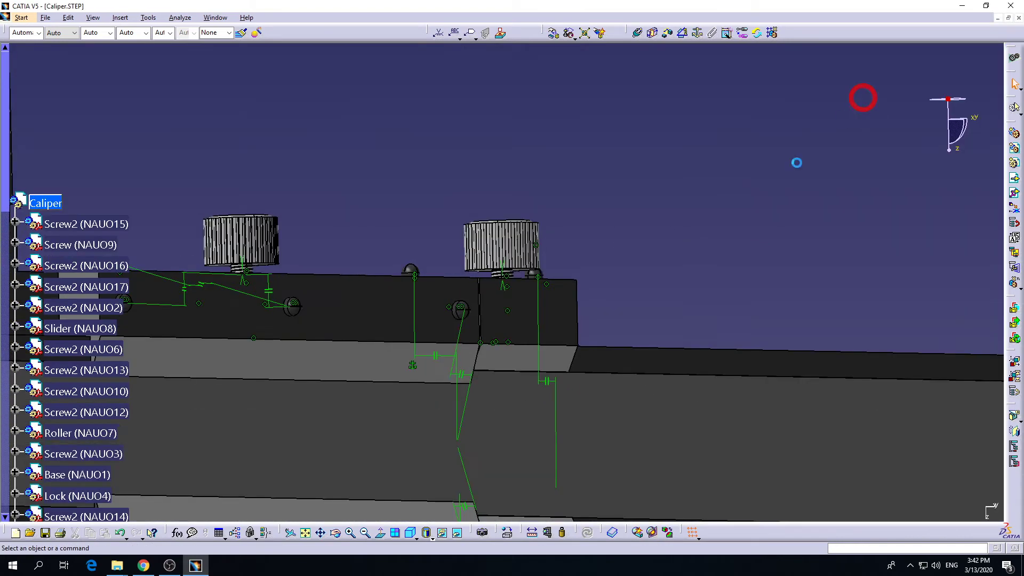
Step: Select the whole slider component in preparation for changing its graphic properties
middle_drag(509, 314, 539, 336)
scroll(442, 267, down, 1)
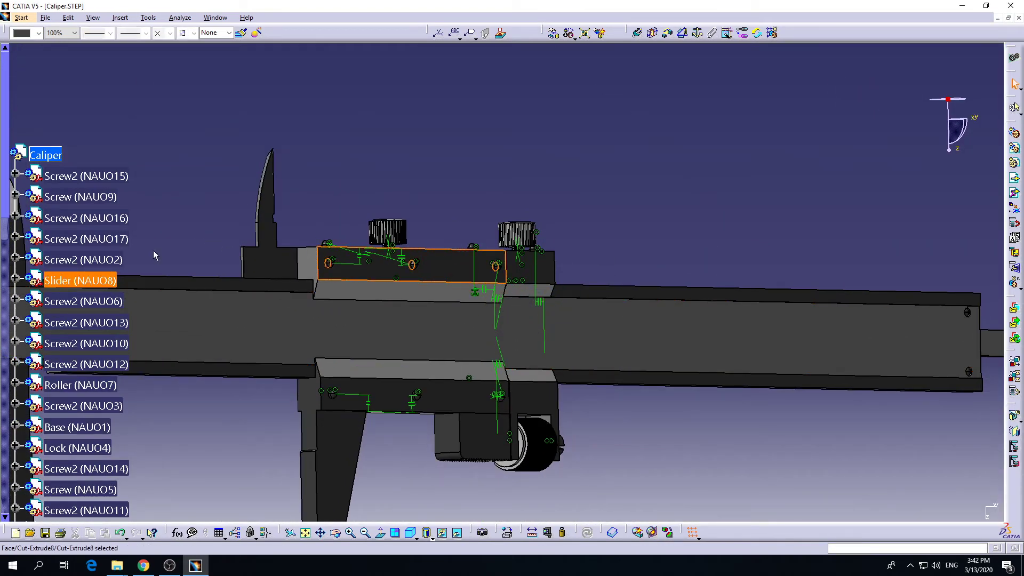
click(103, 283)
click(36, 35)
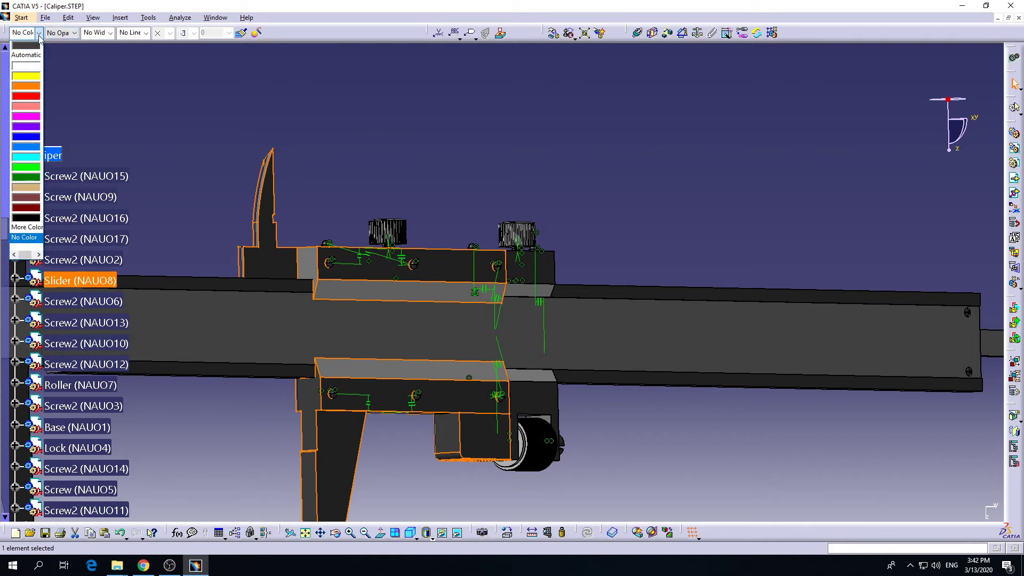
click(73, 36)
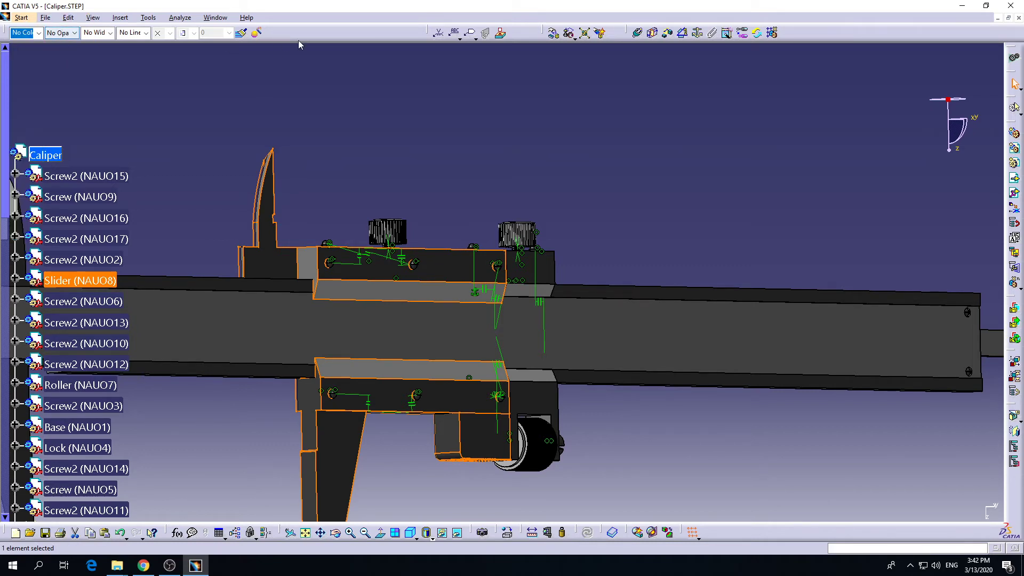
Step: Hide the Graphic Properties toolbar and display it again
right_click(315, 32)
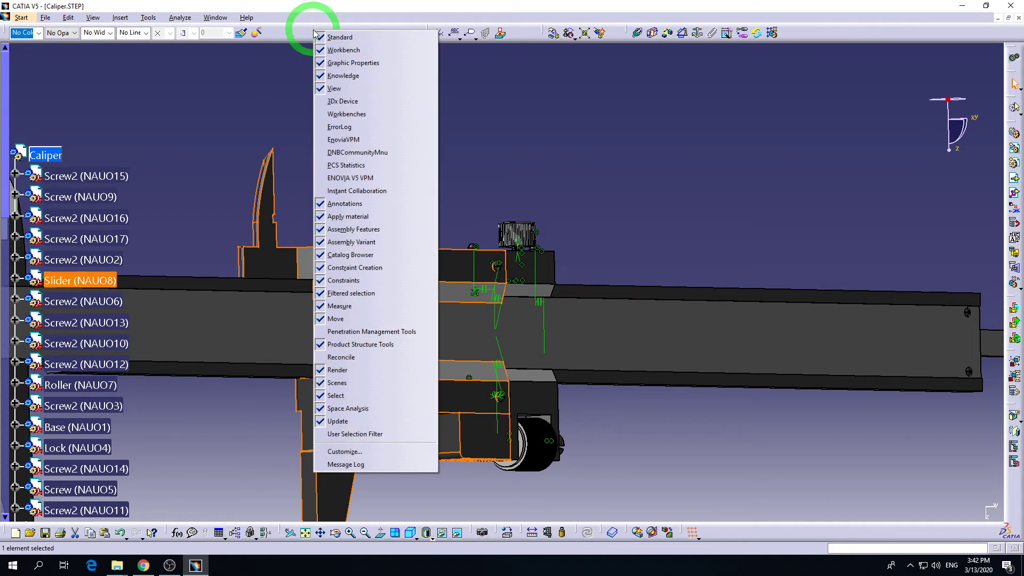
click(360, 65)
right_click(327, 32)
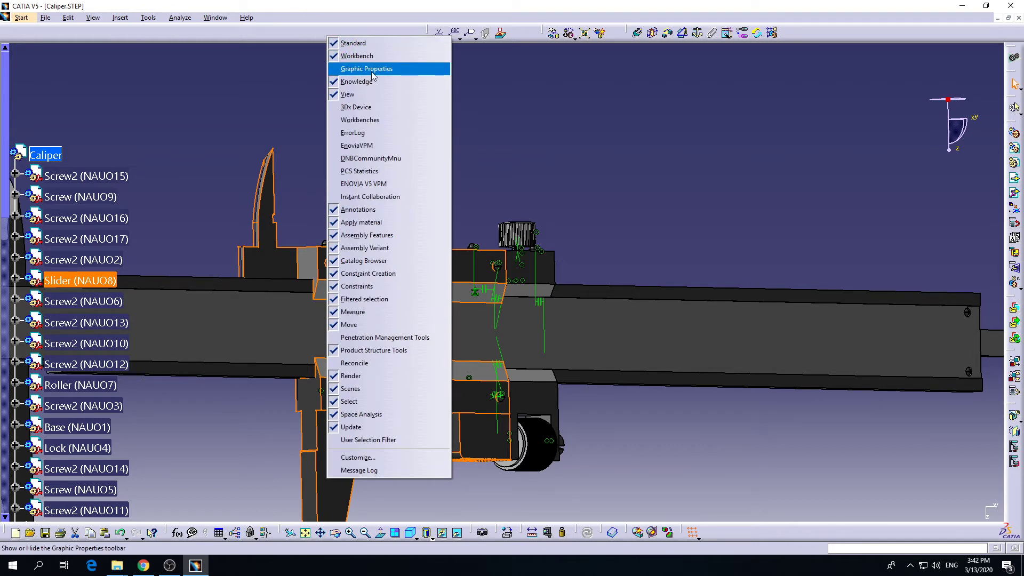
right_click(298, 31)
click(336, 65)
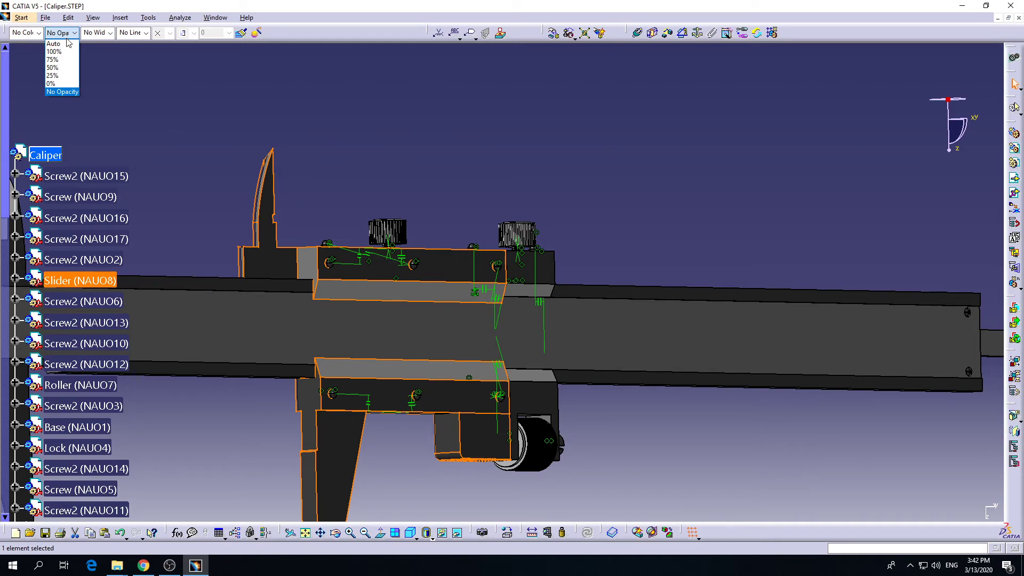
Step: Set the slider's opacity to 25% and examine the screws seated inside its holes
click(65, 75)
middle_drag(411, 233, 455, 165)
click(269, 99)
middle_drag(430, 201, 482, 173)
click(476, 247)
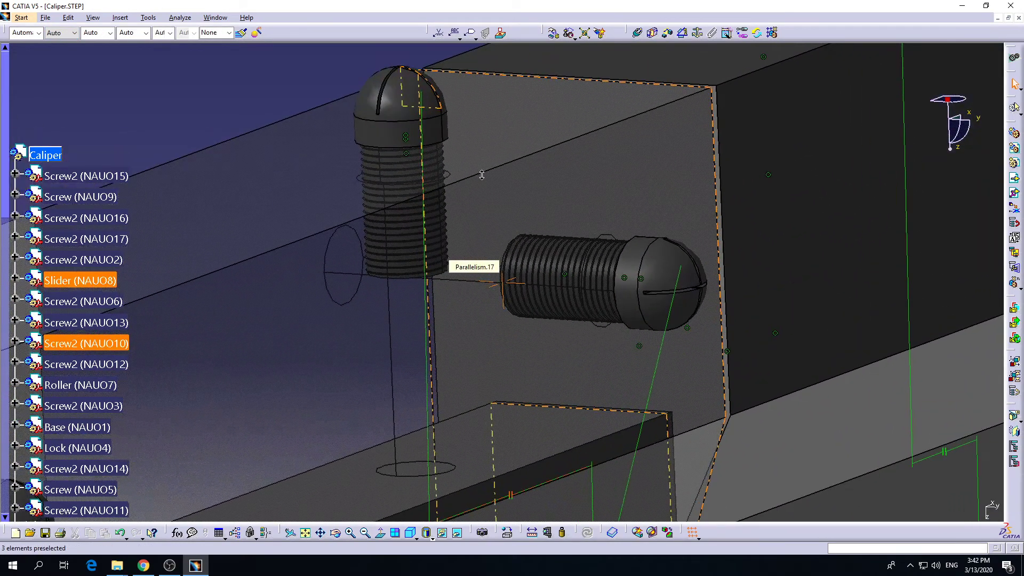
middle_drag(532, 257, 458, 313)
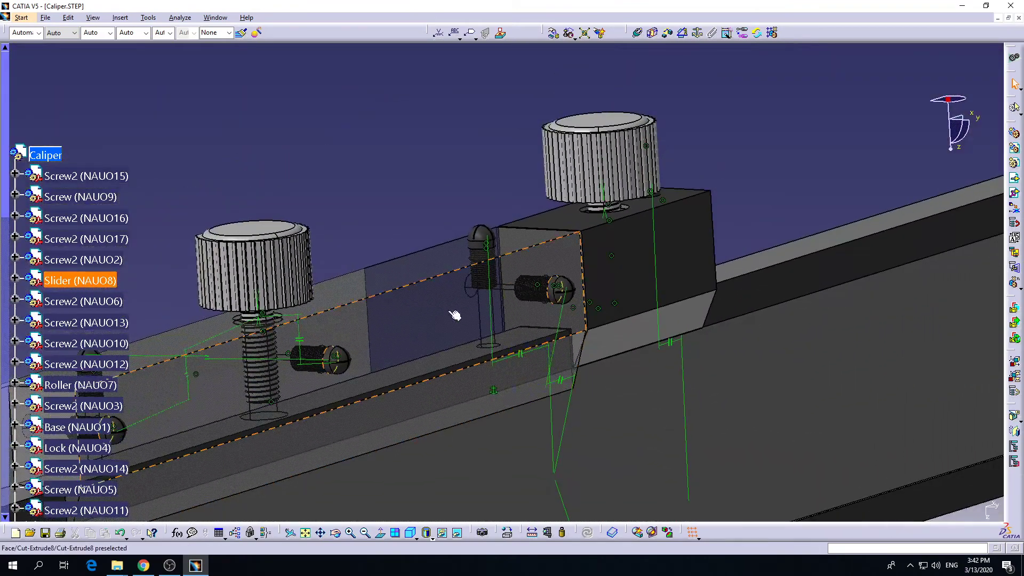
Step: Open the Slider part nested under the slider component in a new window
right_click(449, 314)
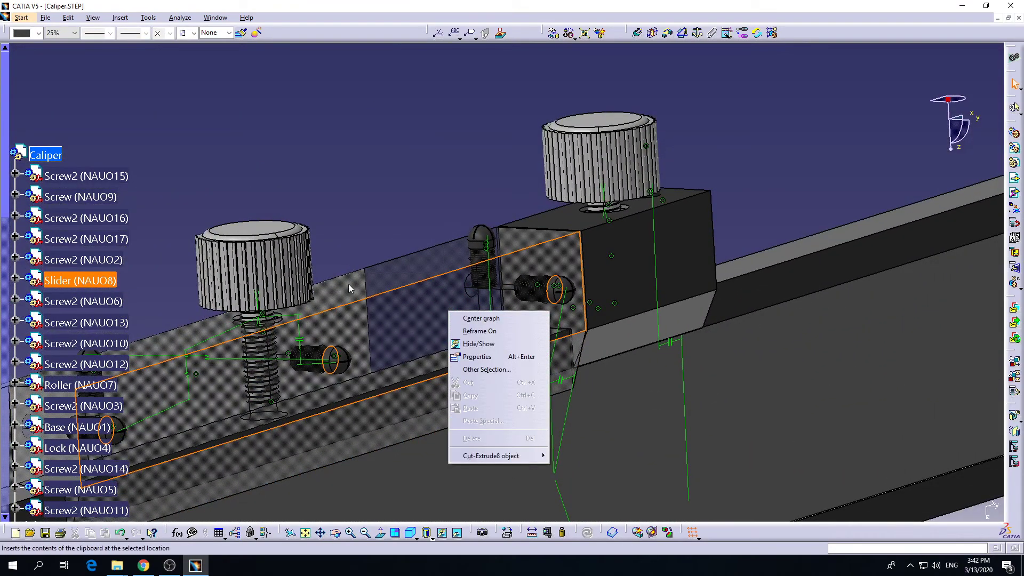
click(339, 165)
click(101, 281)
click(15, 280)
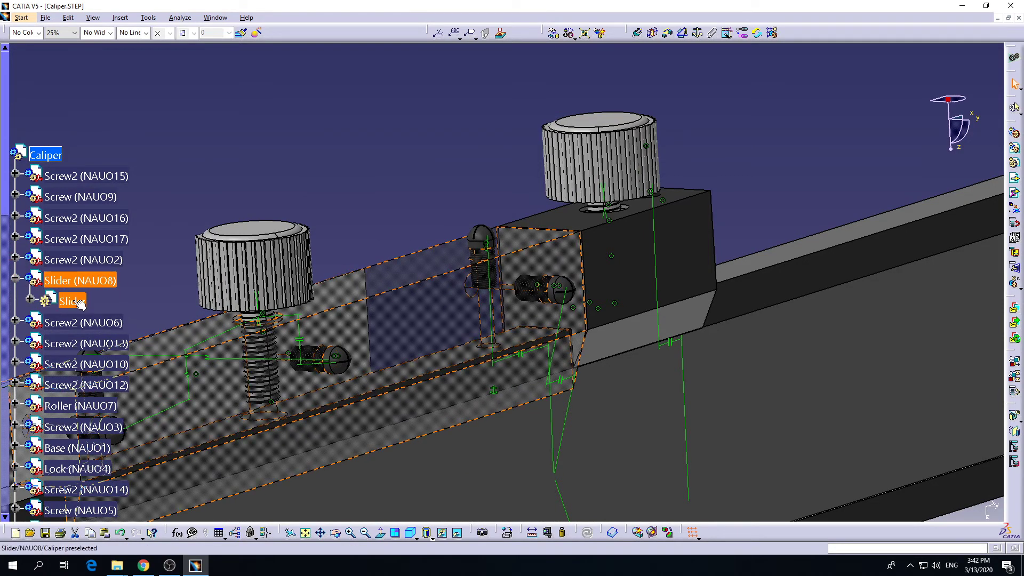
right_click(73, 300)
mouse_move(137, 446)
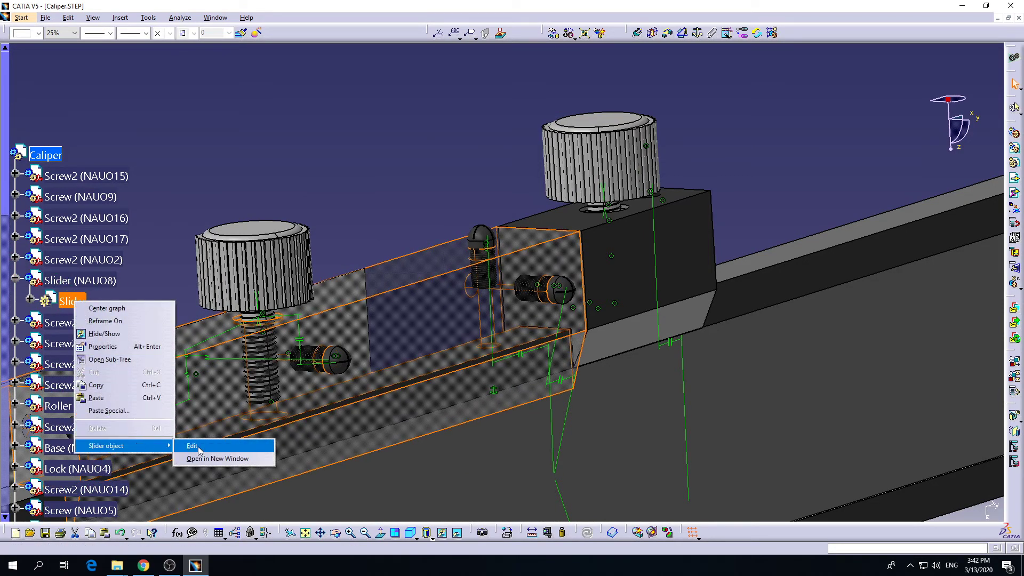
click(223, 459)
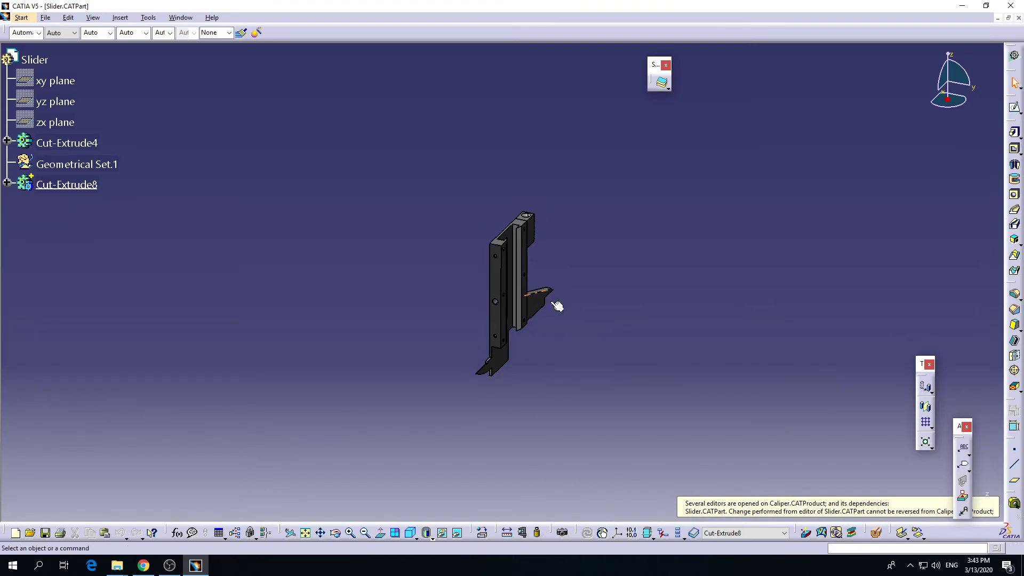
Step: Measure the distance between the planar face and the inner step of a screw hole in the slider
middle_drag(555, 304, 314, 274)
middle_drag(508, 368, 458, 201)
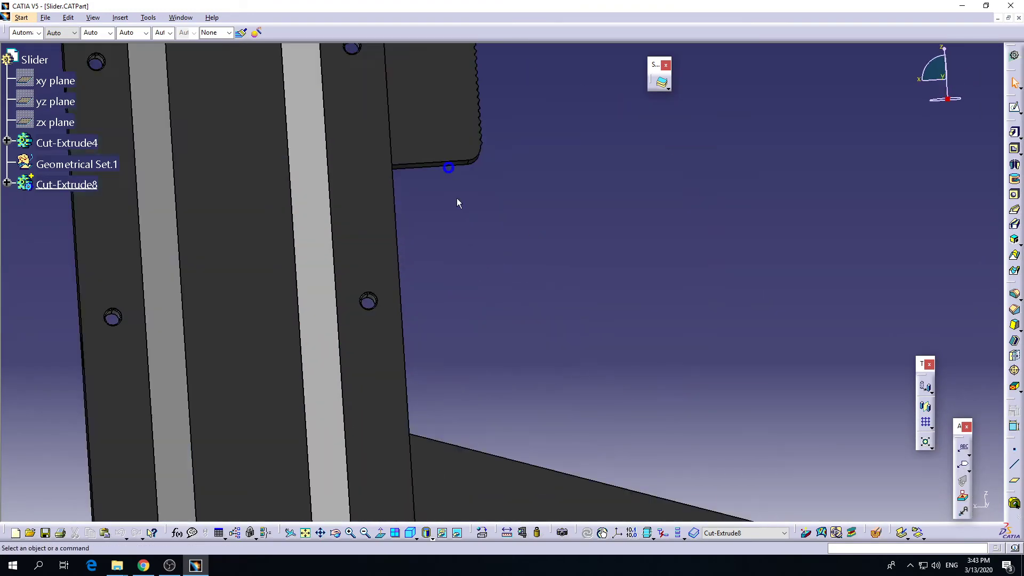
middle_drag(352, 518, 476, 326)
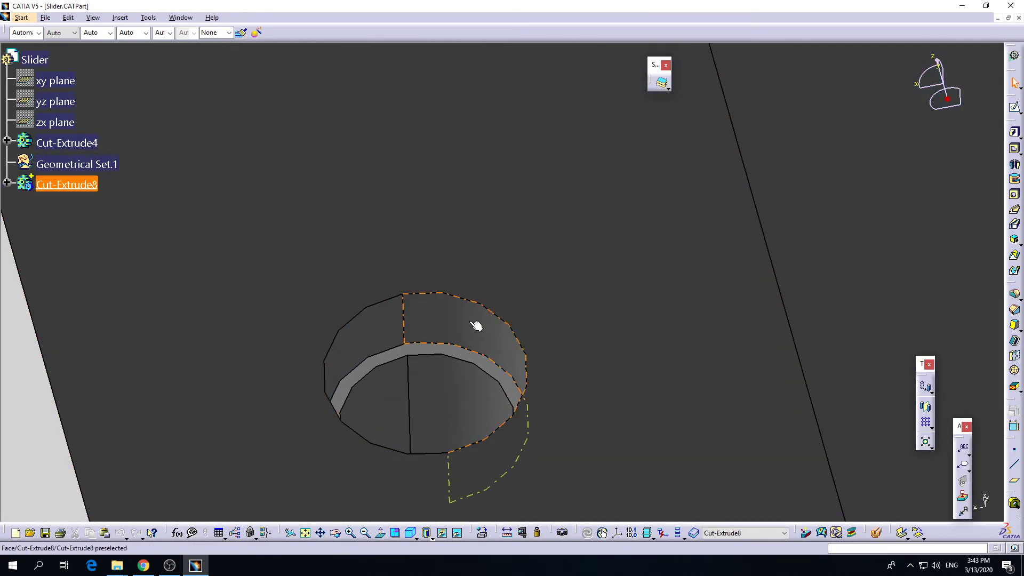
click(508, 533)
click(499, 372)
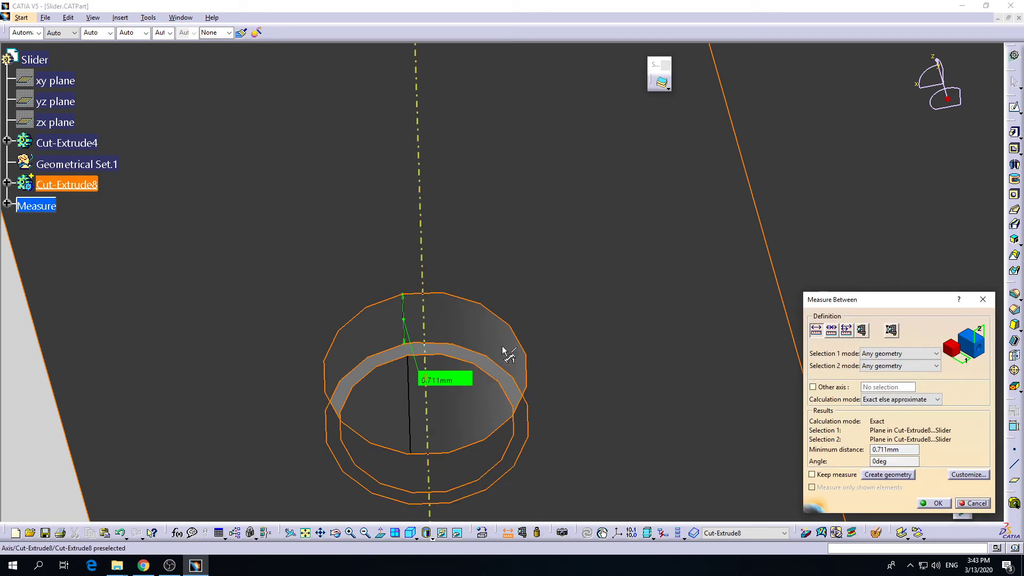
middle_drag(505, 355, 482, 372)
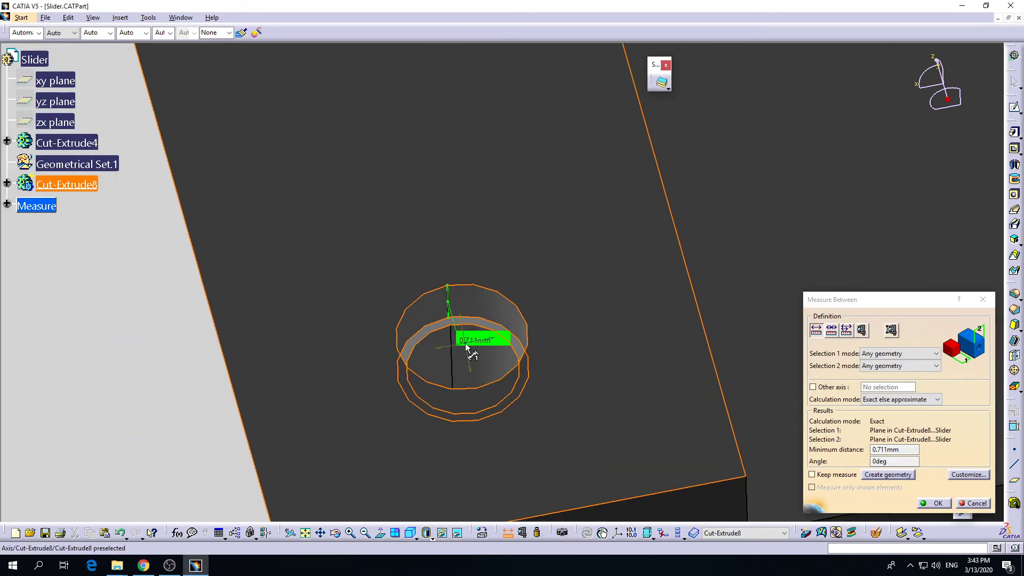
click(938, 504)
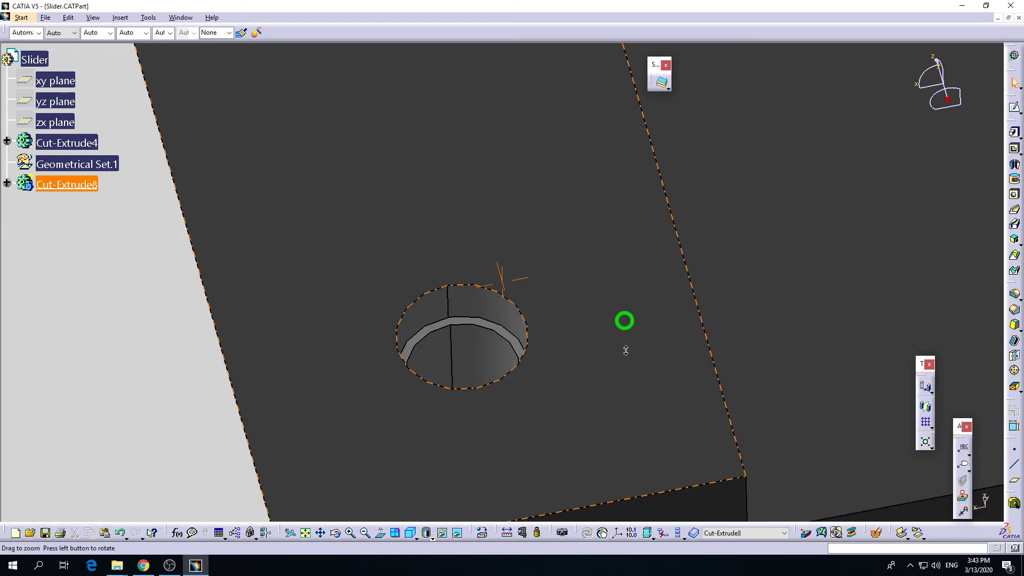
Step: Return to the Caliper assembly and examine how the screws sit in the holes of the transparent slider component
middle_drag(626, 351, 625, 384)
click(181, 18)
click(205, 88)
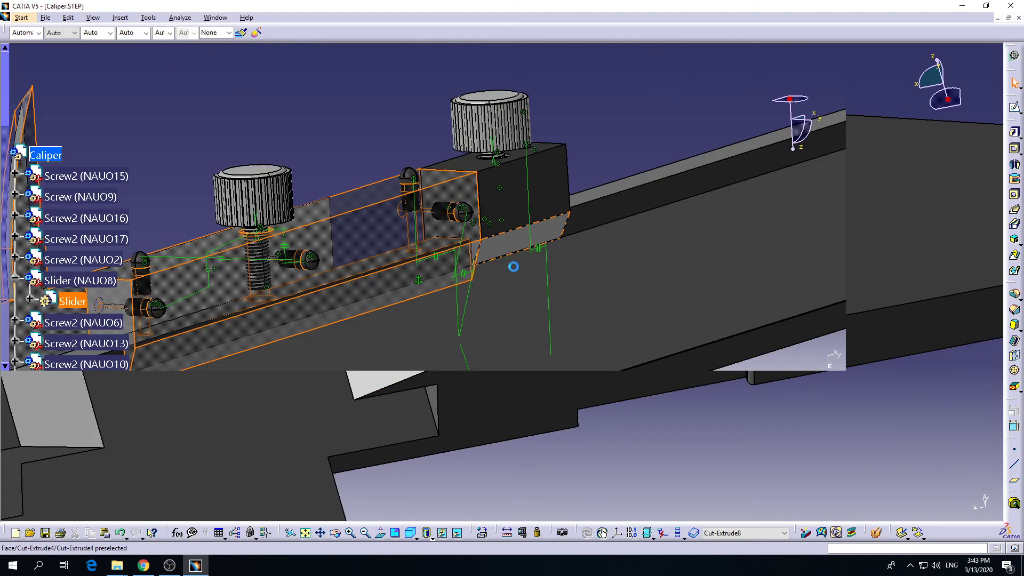
middle_drag(668, 280, 477, 322)
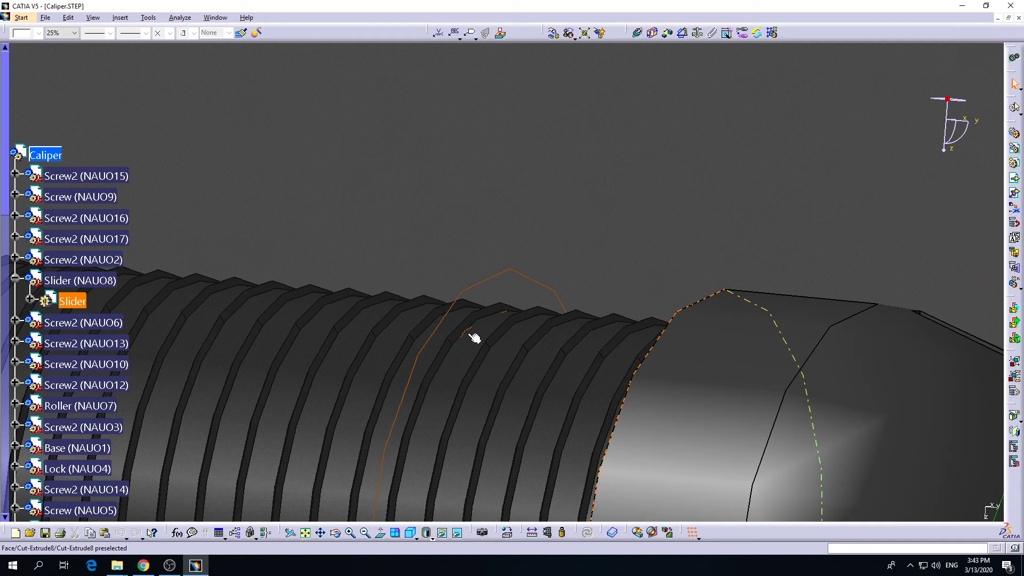
middle_drag(468, 345, 348, 214)
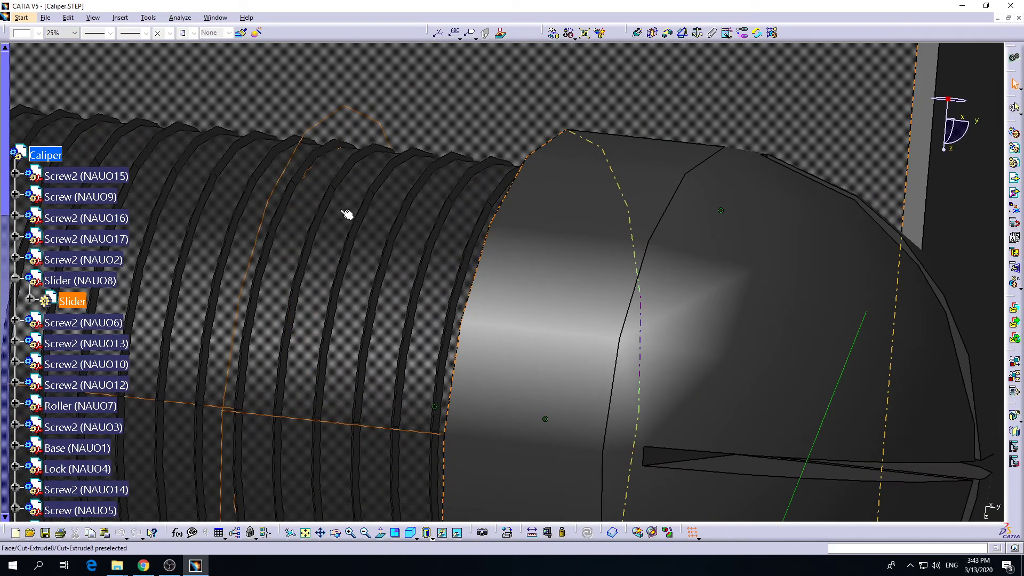
middle_drag(338, 164, 116, 315)
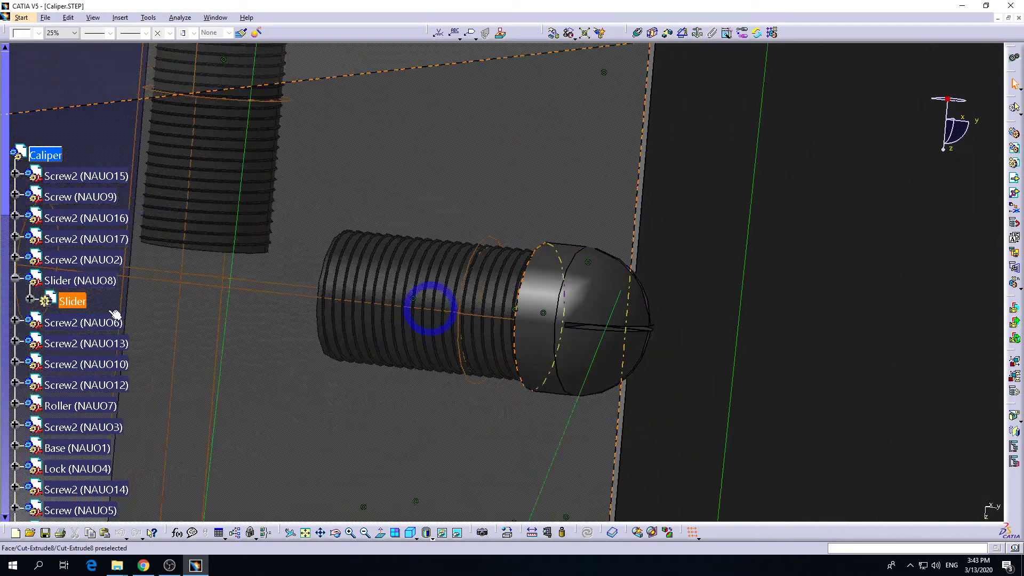
click(83, 287)
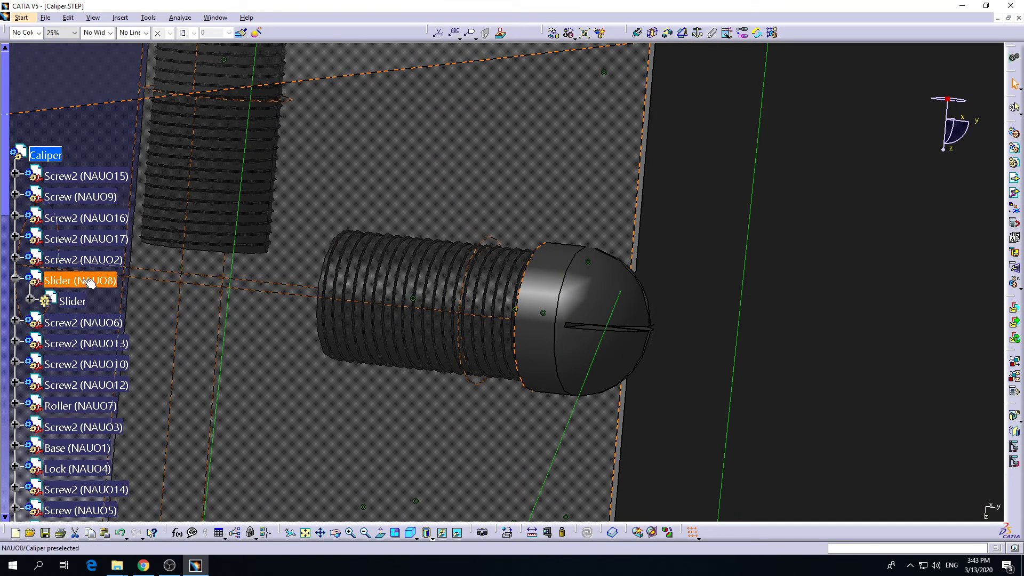
middle_drag(503, 286, 508, 337)
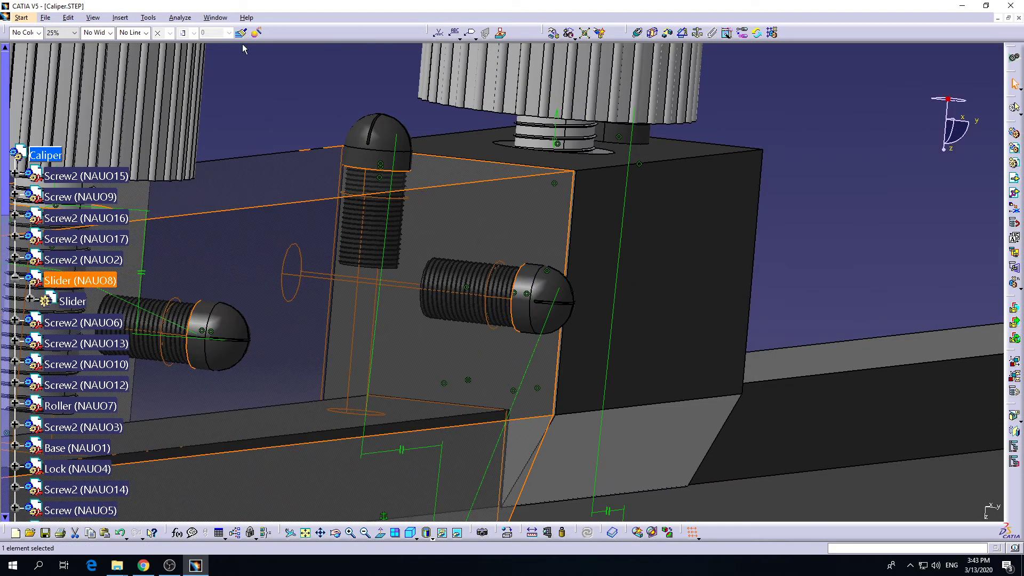
click(220, 19)
click(403, 109)
middle_drag(478, 197, 480, 353)
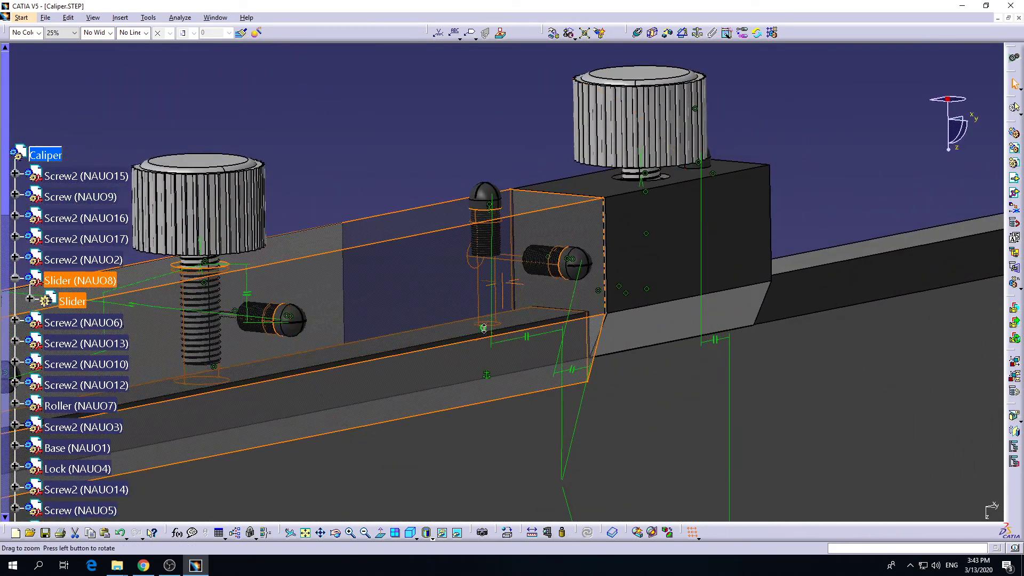
Step: Open the slider component NAUO8 in a new window
right_click(101, 282)
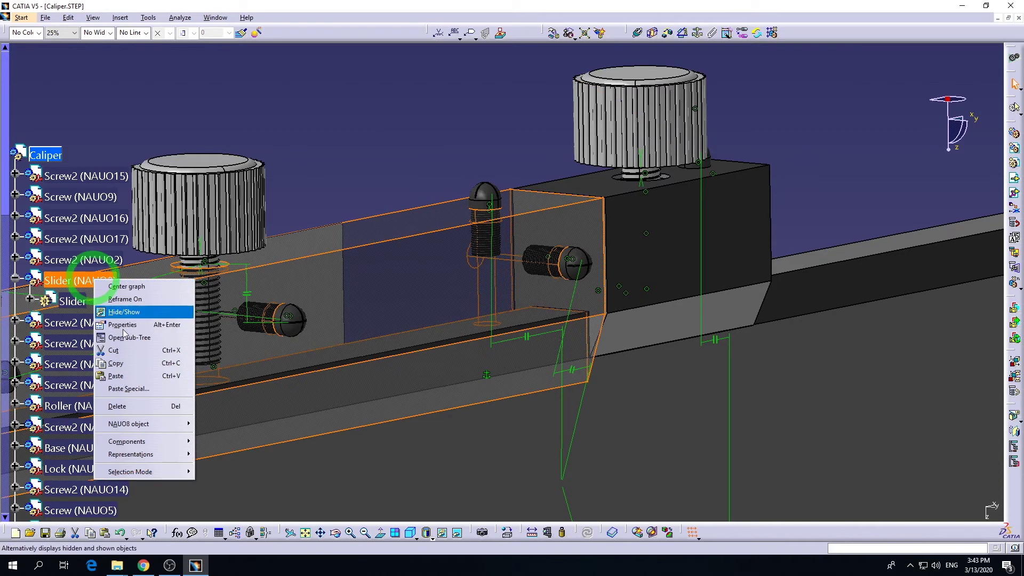
mouse_move(153, 428)
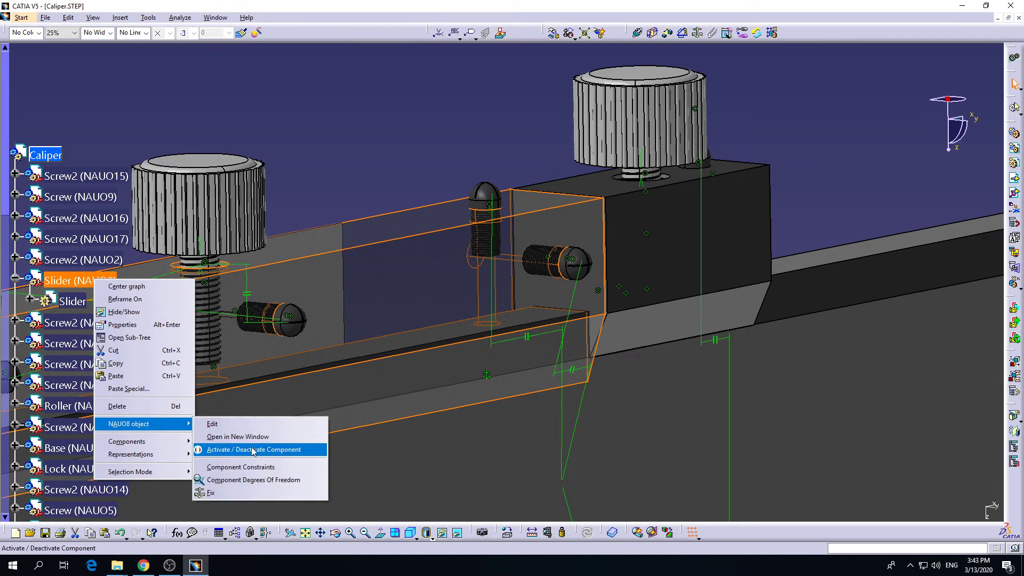
click(238, 436)
click(583, 308)
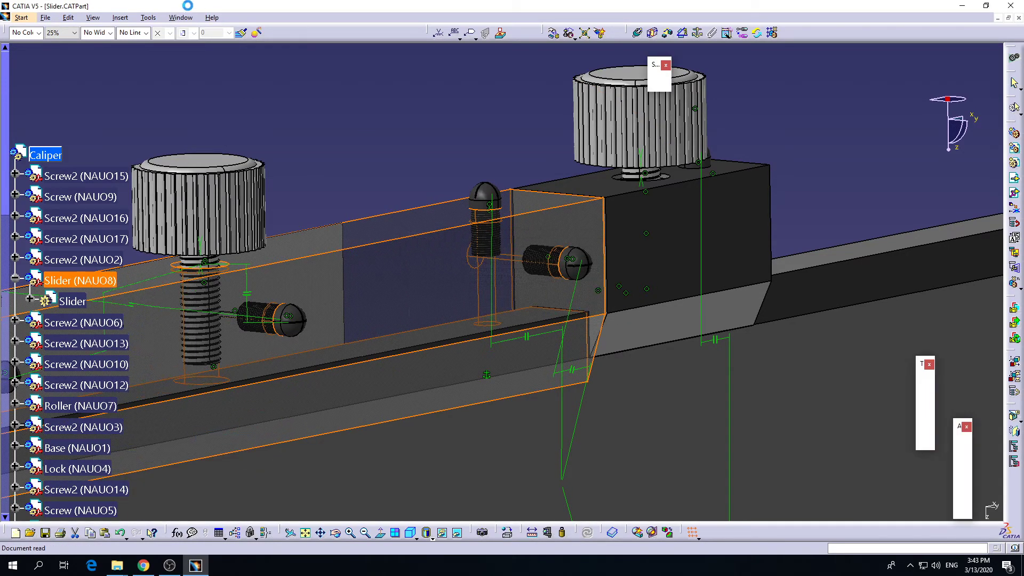
Step: Start a sketch on the slider's narrow planar face beside the jaw, the one with three screw holes
mouse_move(494, 238)
middle_down()
mouse_move(497, 307)
mouse_move(487, 298)
mouse_move(487, 256)
middle_up()
middle_drag(562, 333, 572, 359)
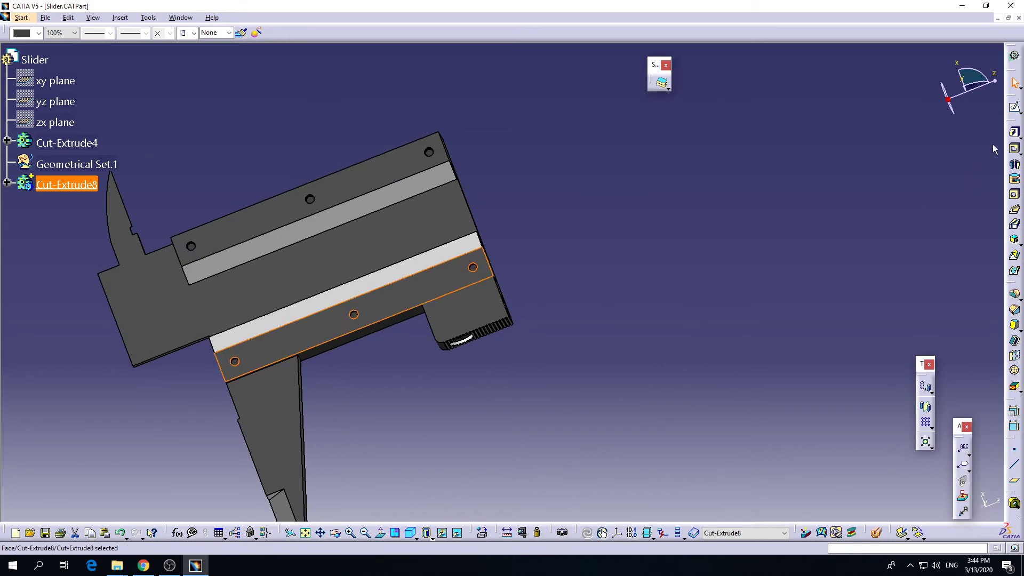
text(c:Sketch)
key(Return)
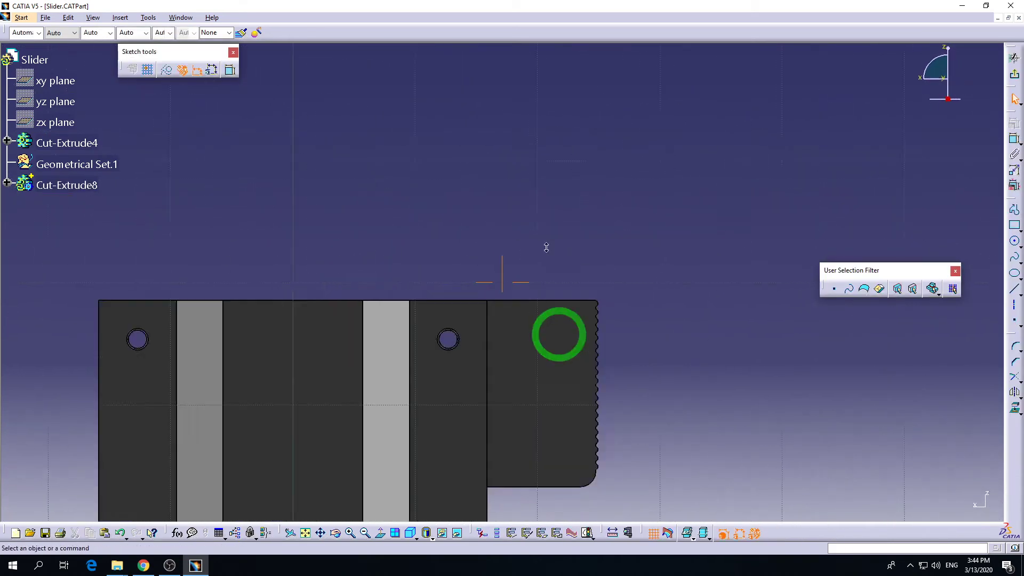
Step: Check the radius of the end screw hole's inner edge with a trial dimension, without keeping it
ctrl+middle_drag(629, 278, 606, 229)
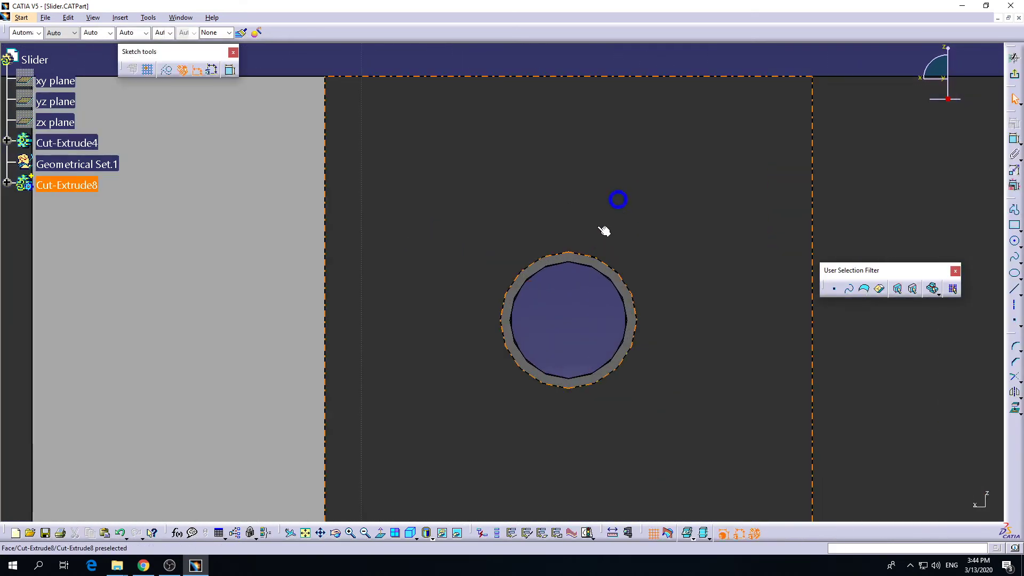
click(1015, 141)
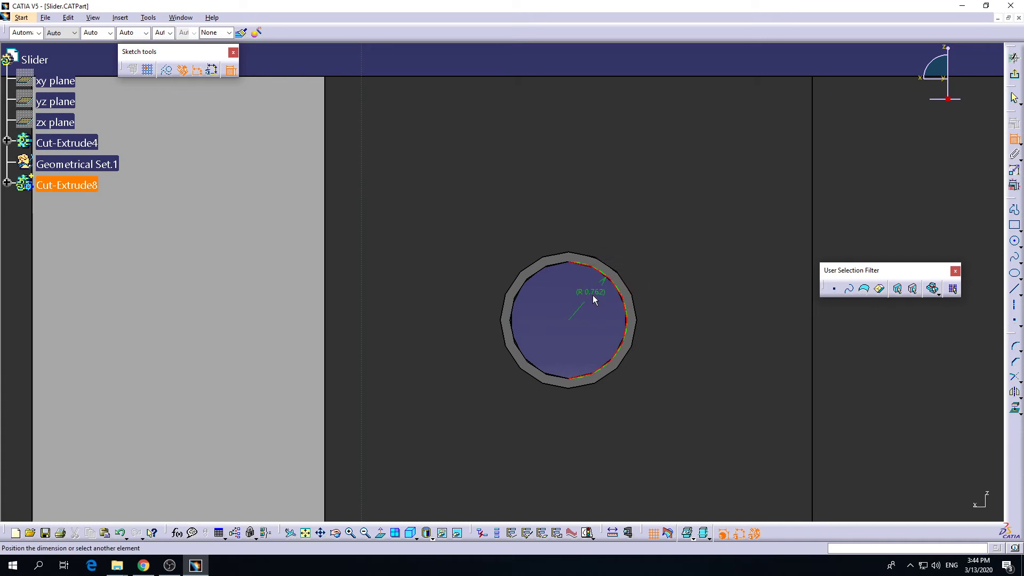
key(Escape)
key(Escape)
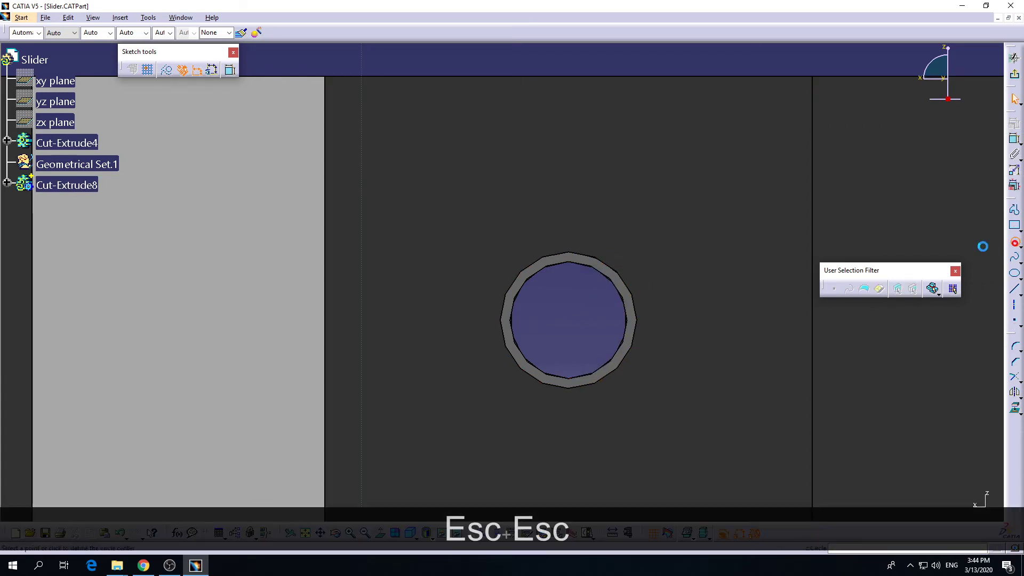
Step: Sketch a circle about 1.27 mm in diameter inside the screw hole and make it concentric with the hole's inner edge
key(Escape)
key(Escape)
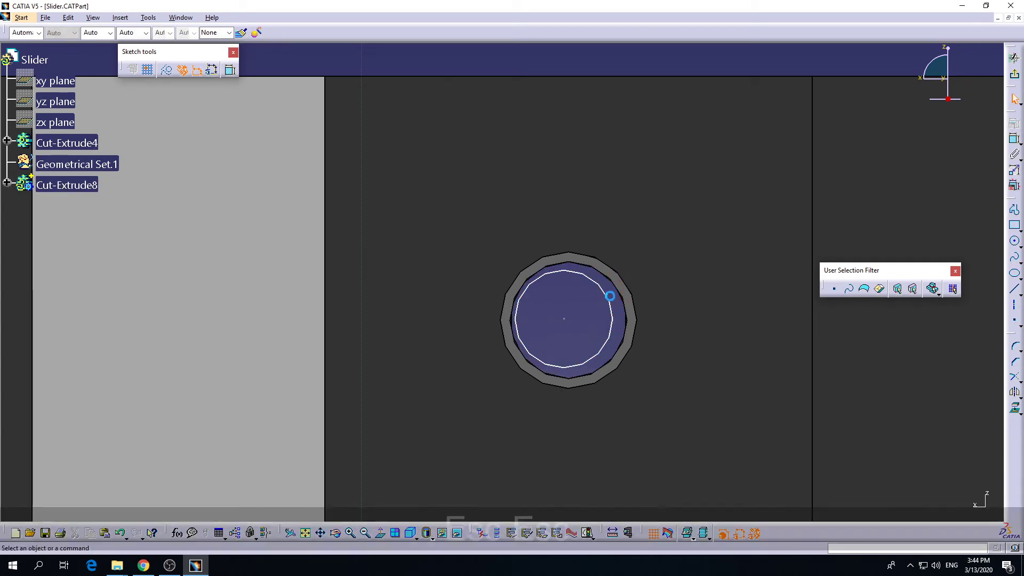
key(ctrl)
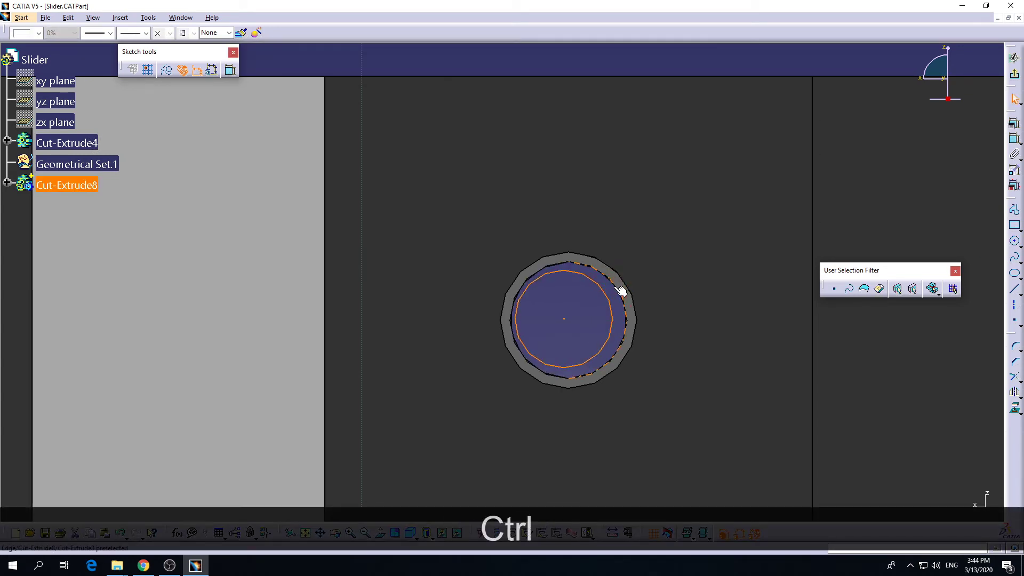
click(1015, 138)
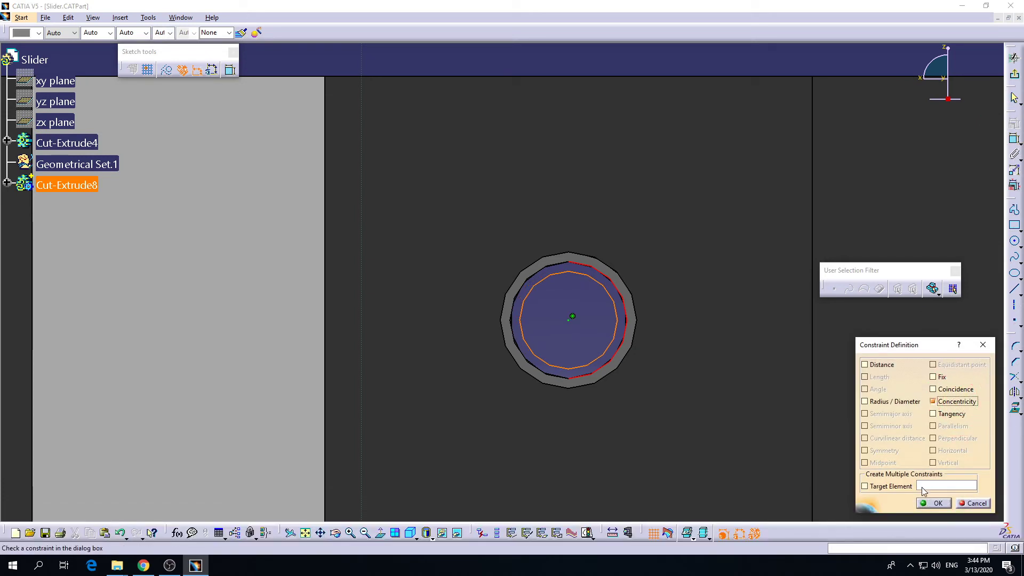
click(934, 503)
Step: Dimension the circle's diameter, trying 1.4 mm and 1.6 mm before setting it to 1.7 mm
click(1015, 139)
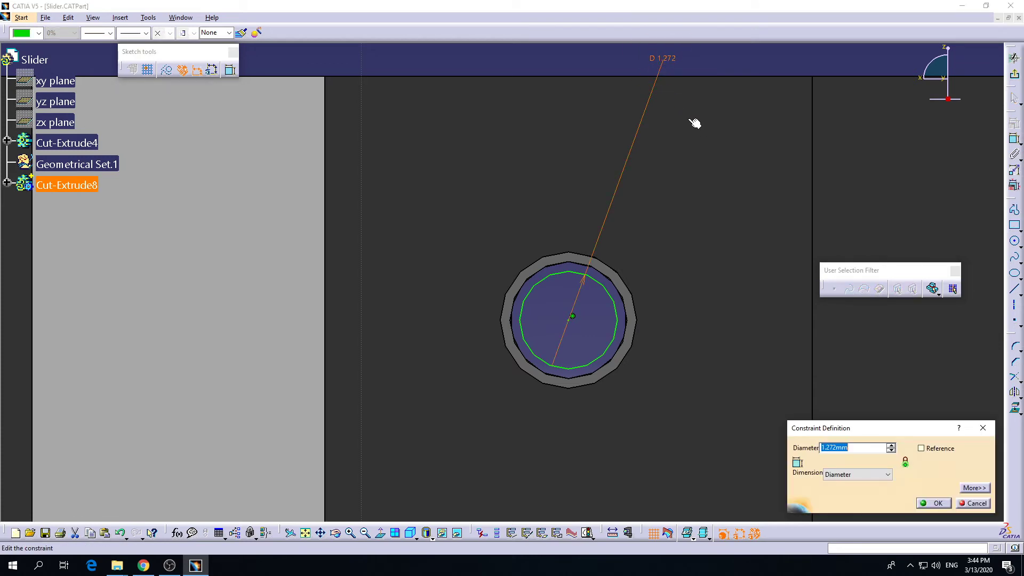
text(1.4)
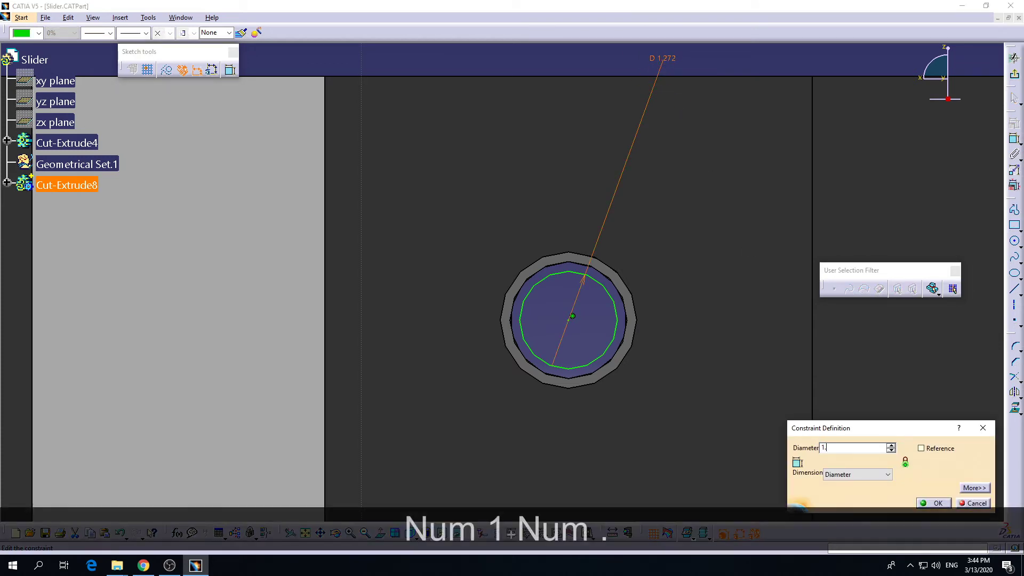
key(Return)
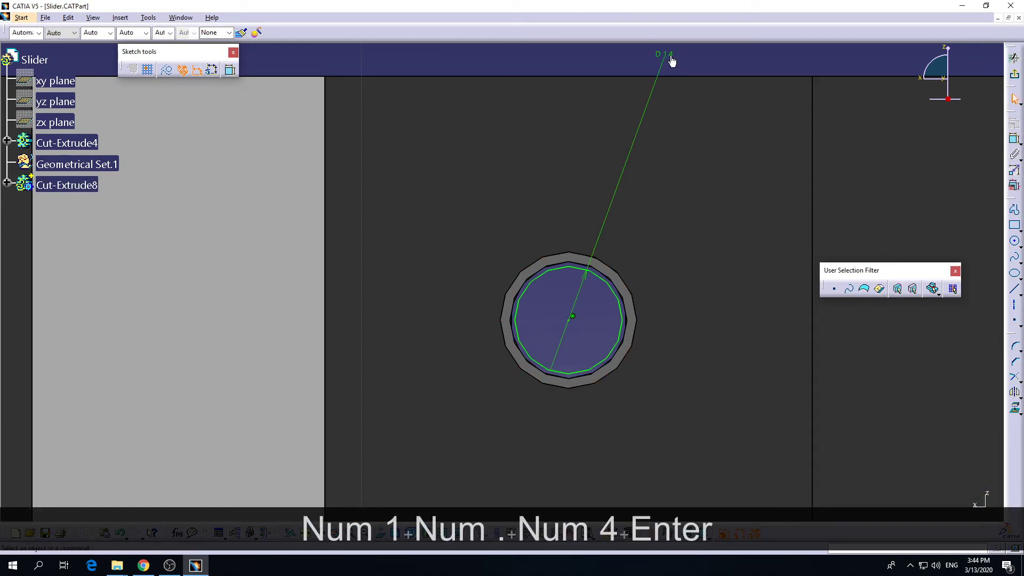
double_click(667, 55)
text(1.6)
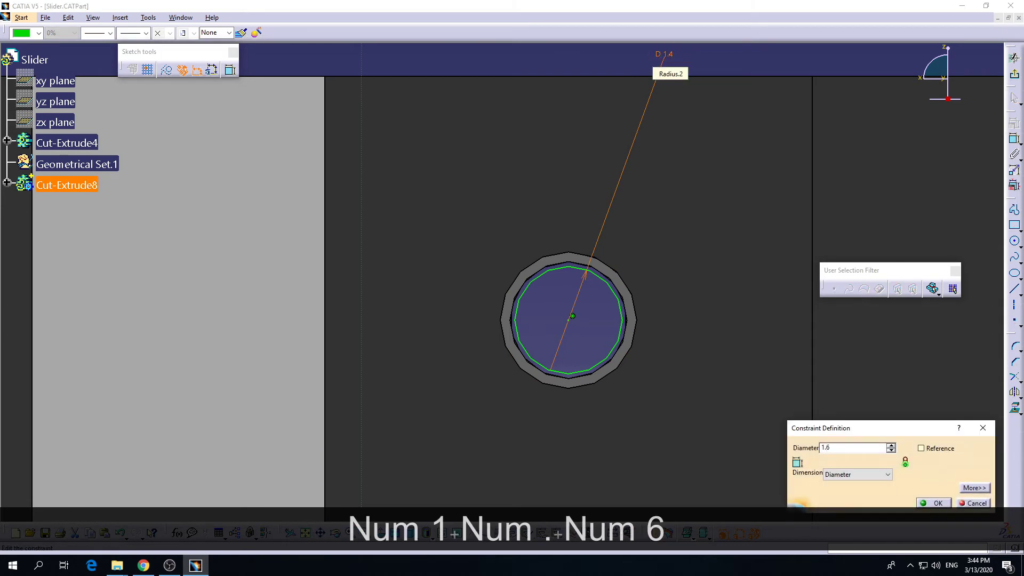
key(Return)
double_click(673, 47)
text(1.7)
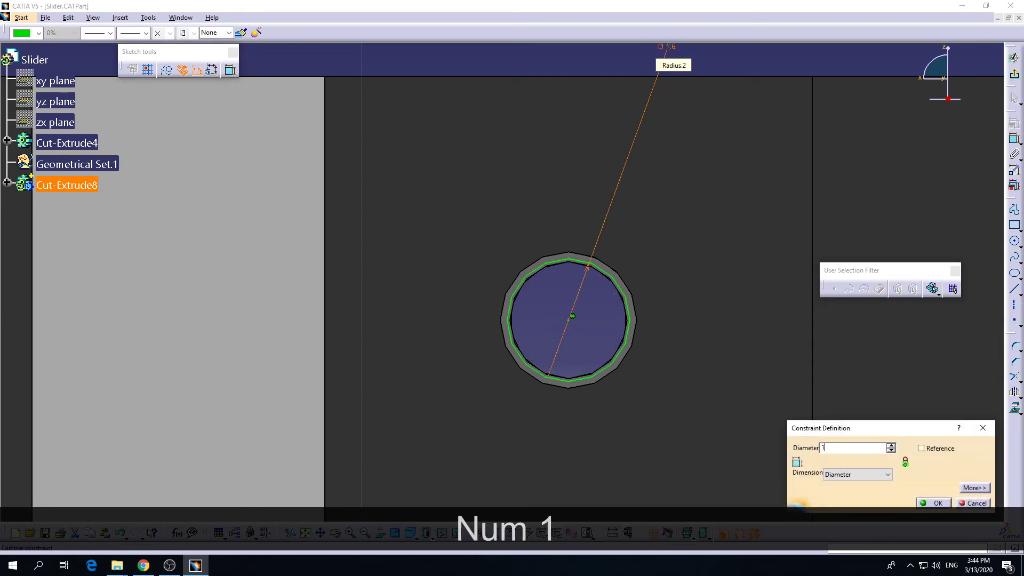
key(Return)
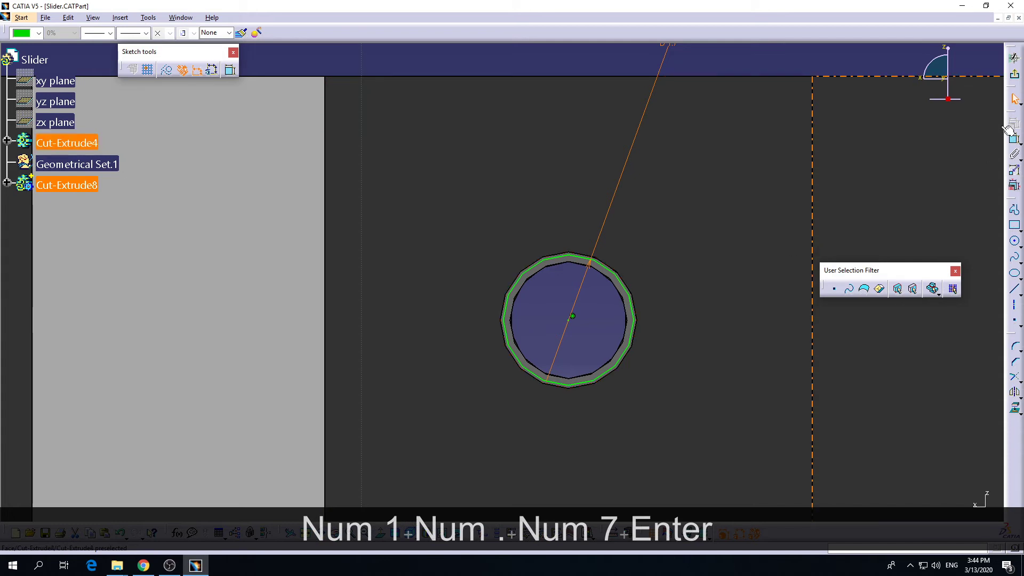
Step: Finish the sketch and cut a 20 mm deep pocket from the circle to widen the screw hole
click(1016, 76)
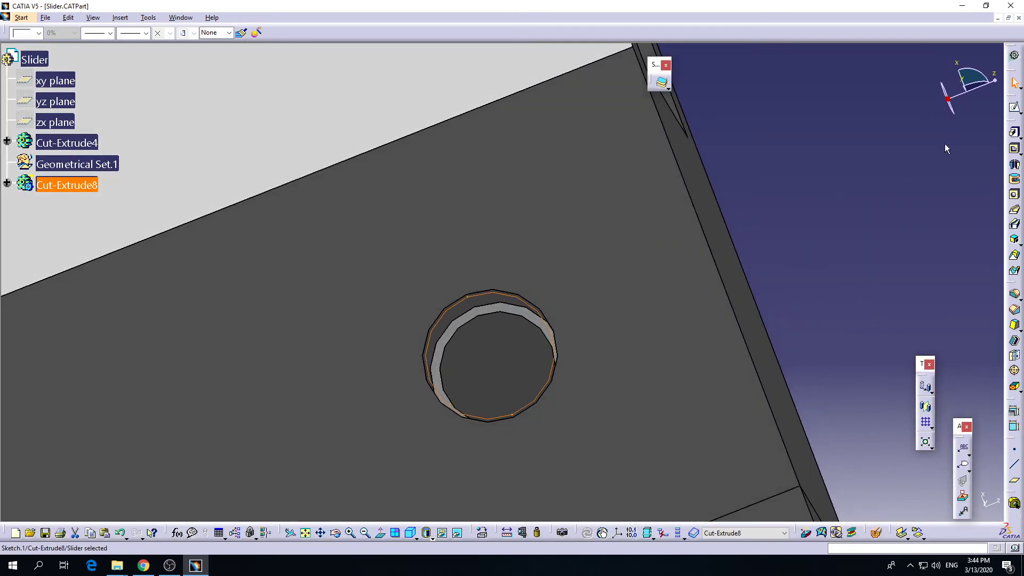
click(1015, 151)
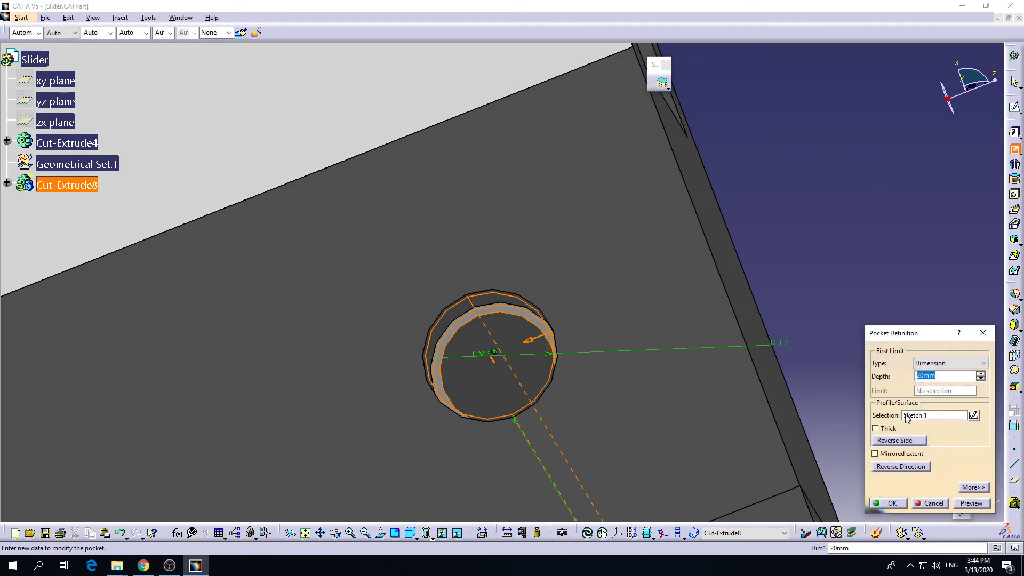
click(973, 502)
middle_drag(692, 414, 613, 414)
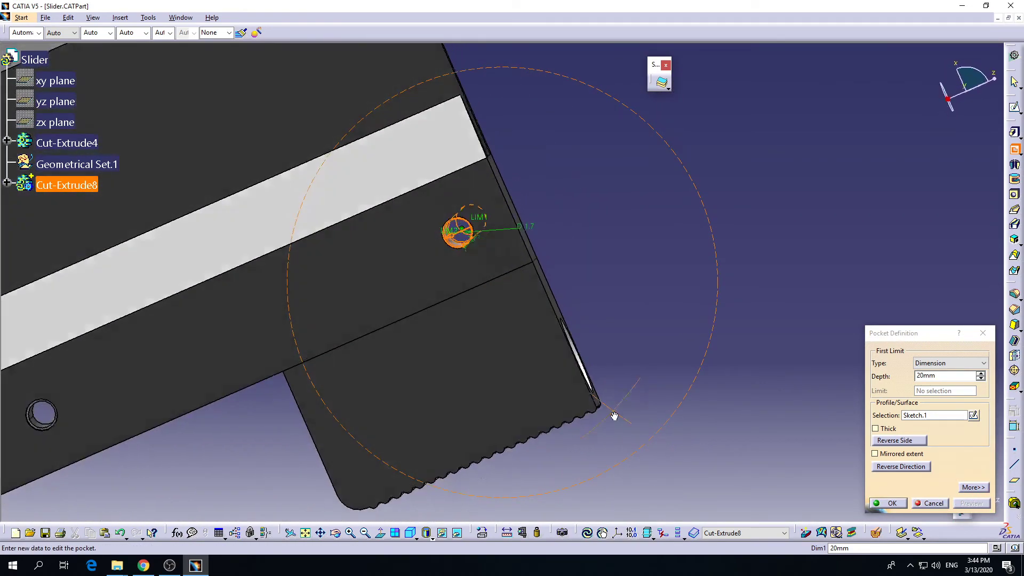
click(888, 502)
middle_drag(542, 270, 491, 216)
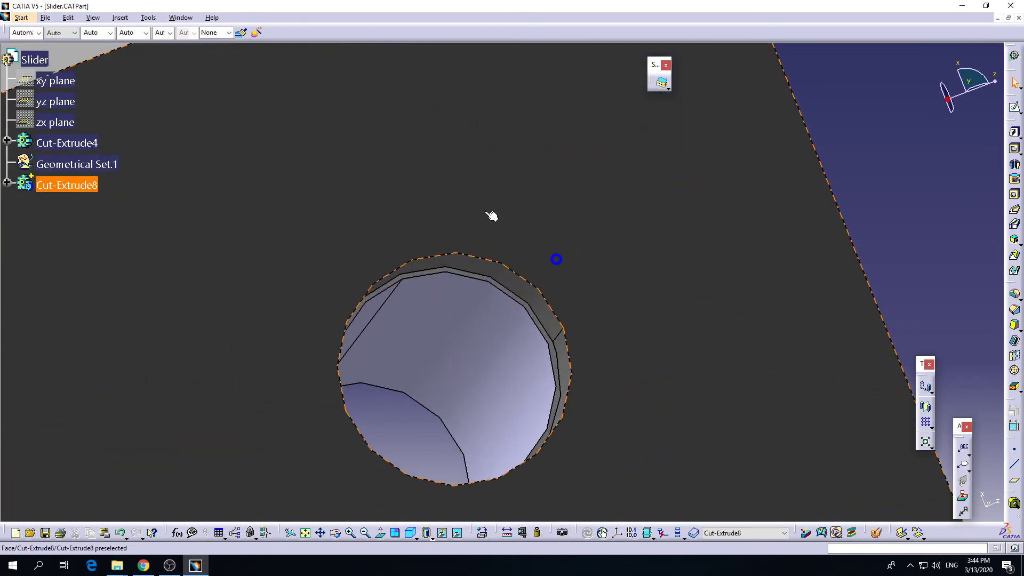
Step: Return to the Caliper.STEP assembly and view the end screws in the slider
click(178, 18)
click(213, 86)
middle_drag(565, 307, 480, 420)
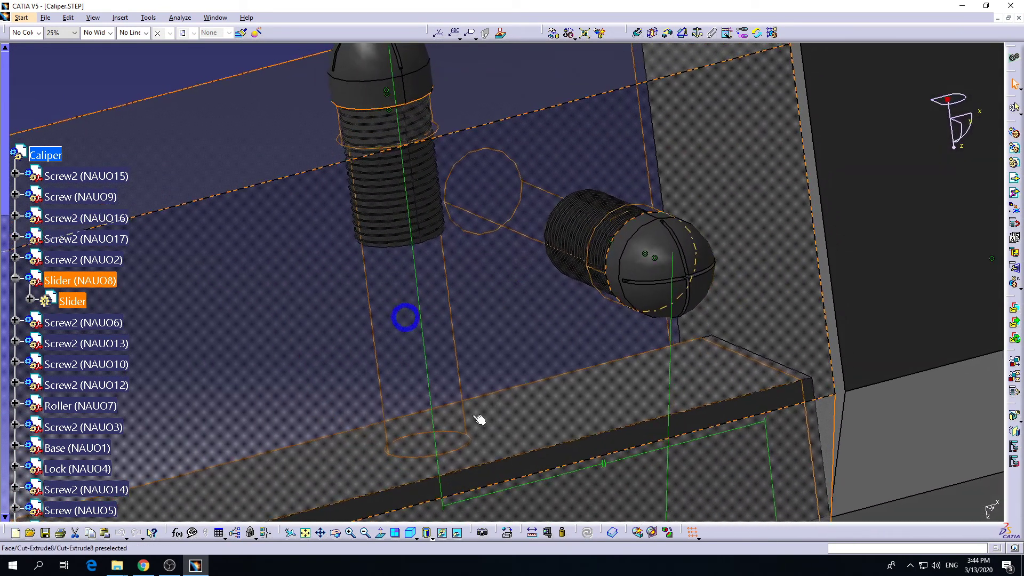
click(638, 532)
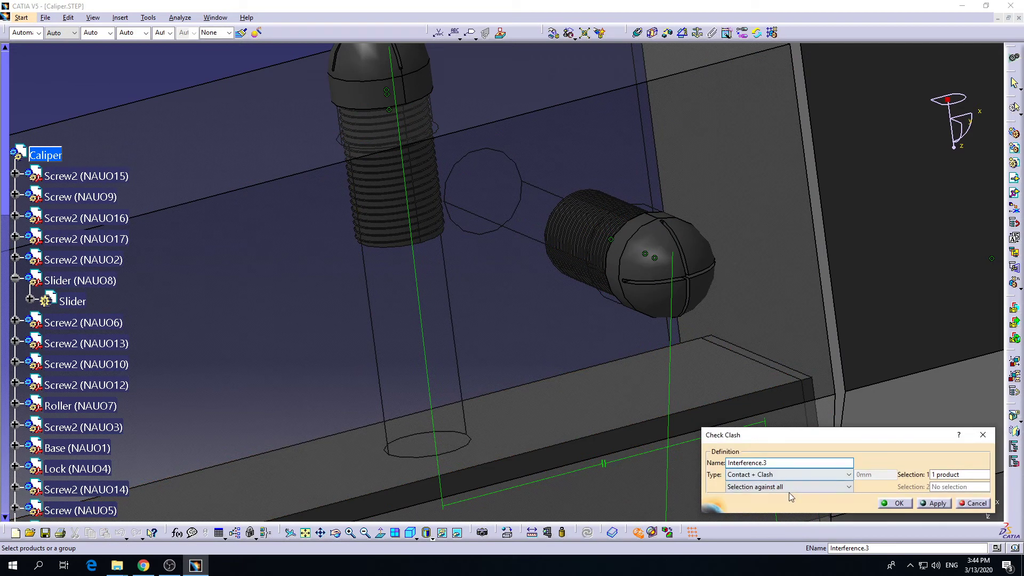
click(792, 487)
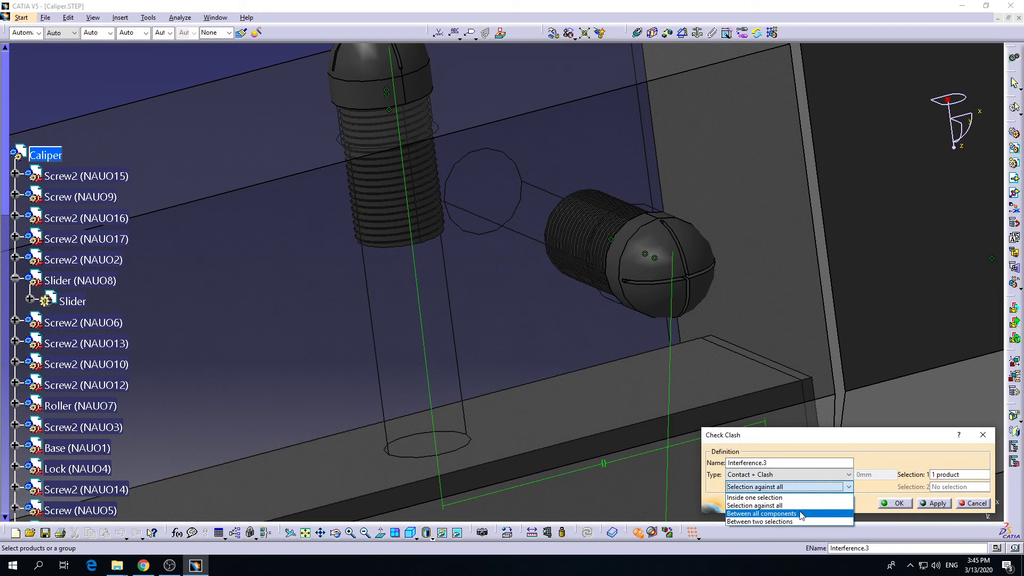
click(763, 521)
click(634, 271)
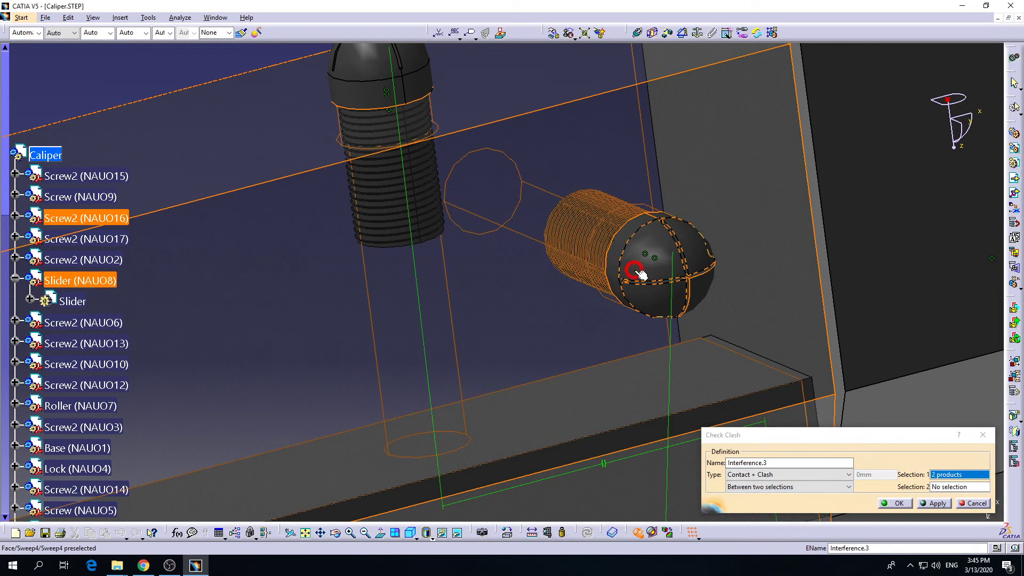
click(703, 200)
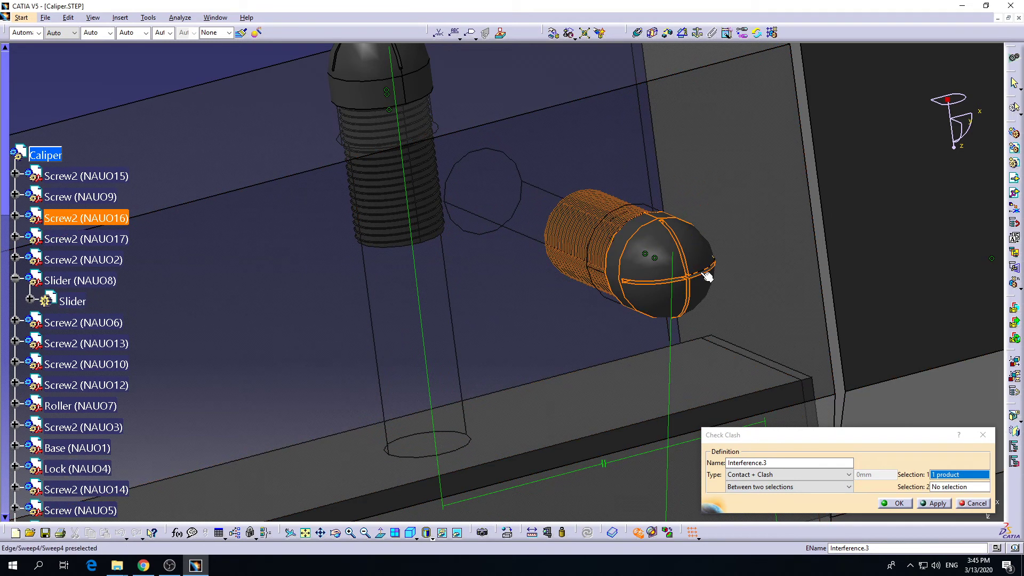
middle_drag(607, 266, 542, 279)
key(Escape)
key(Escape)
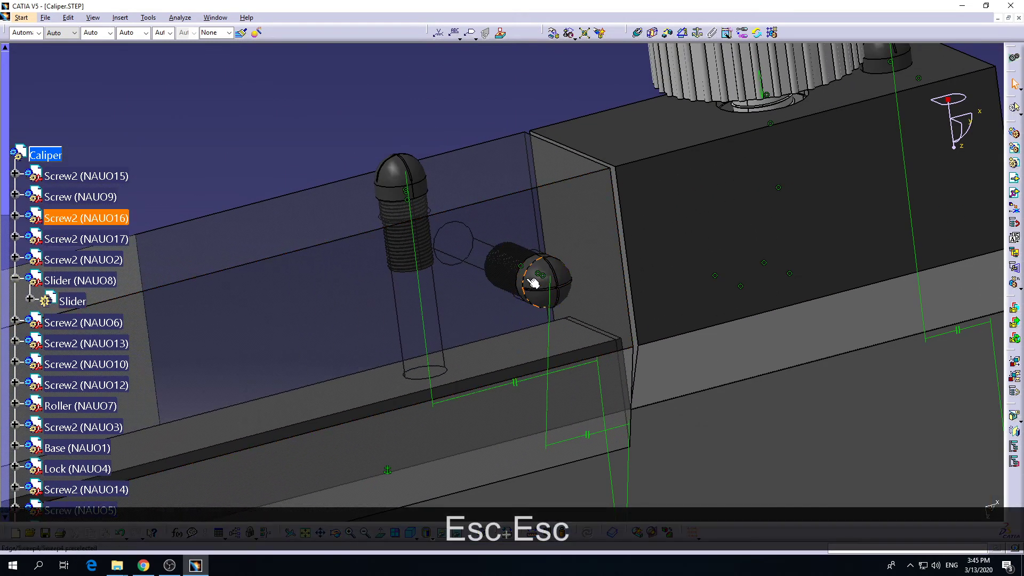
click(120, 225)
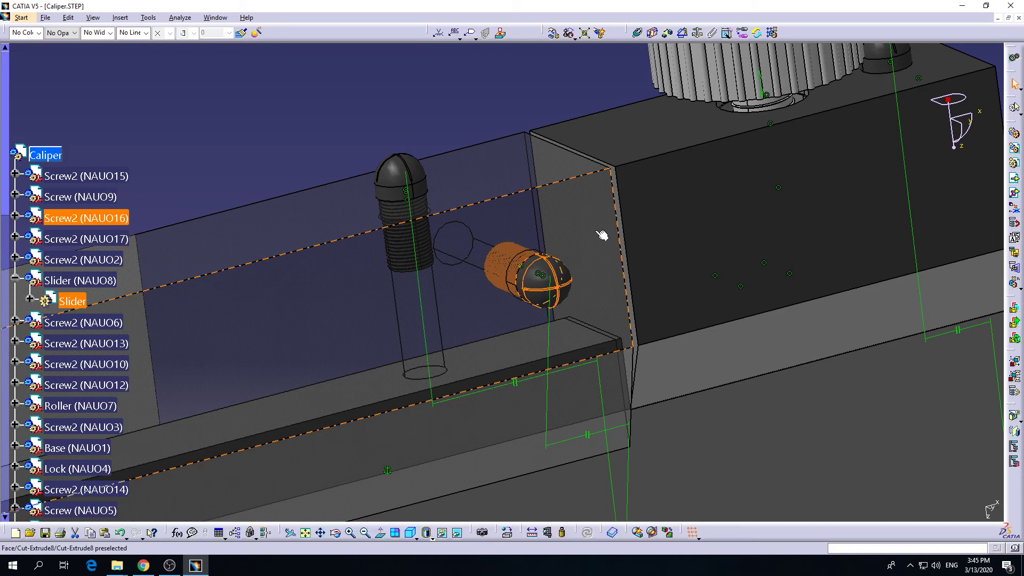
click(671, 471)
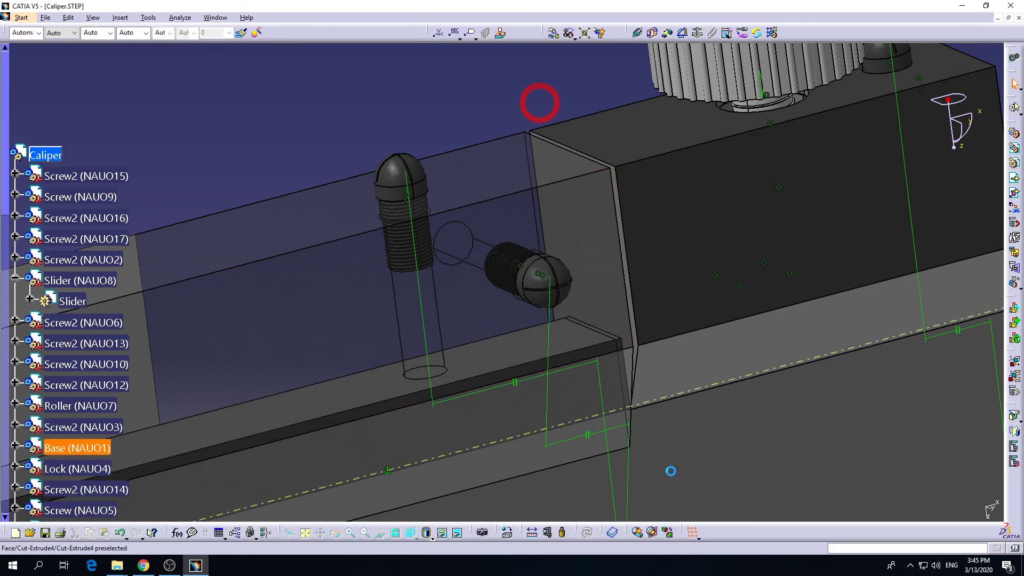
Step: Run a Contact + Clash check between two selections, Slider (NAUO8) against Screw2 (NAUO16)
click(639, 533)
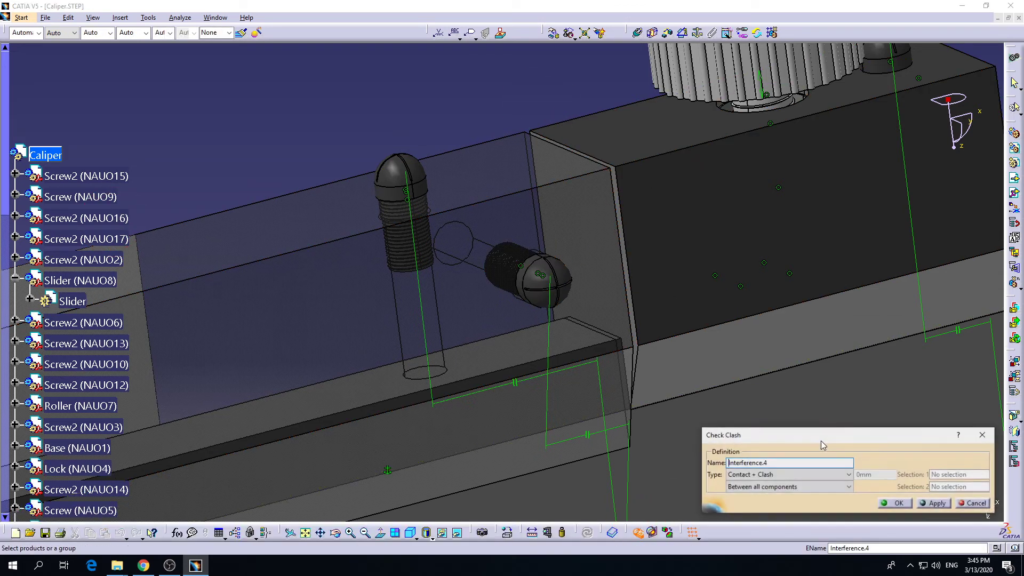
click(818, 488)
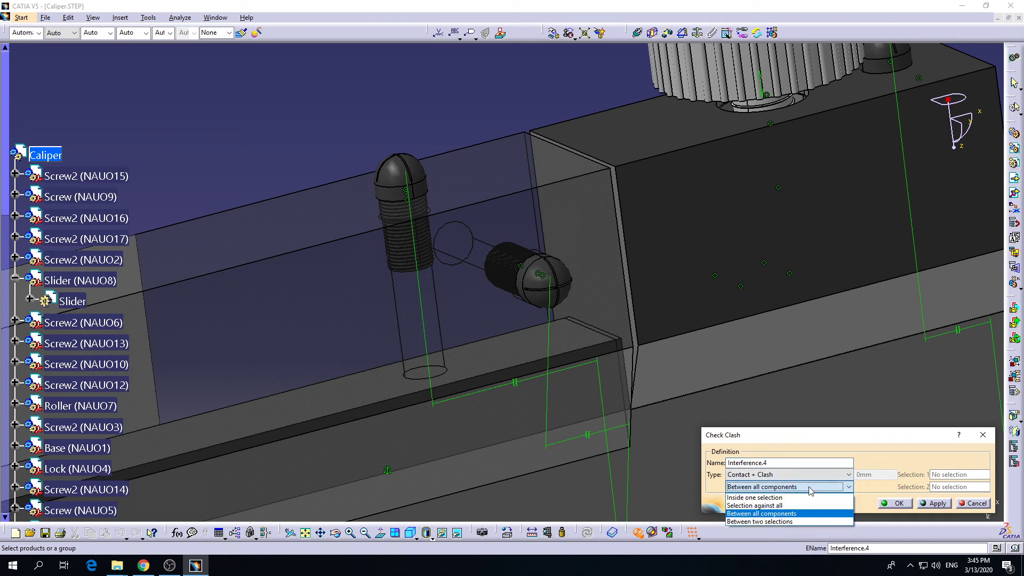
click(803, 523)
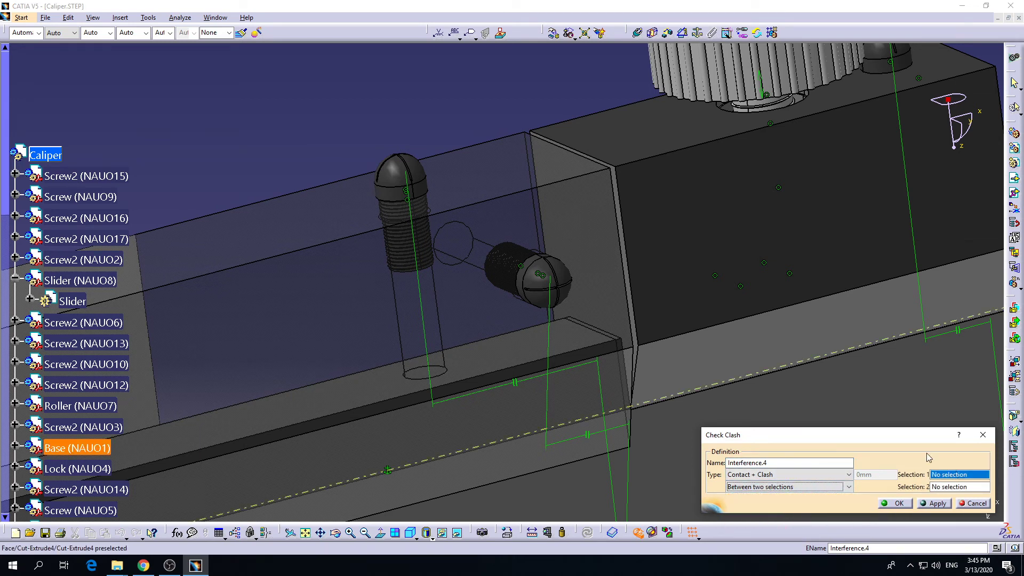
click(95, 281)
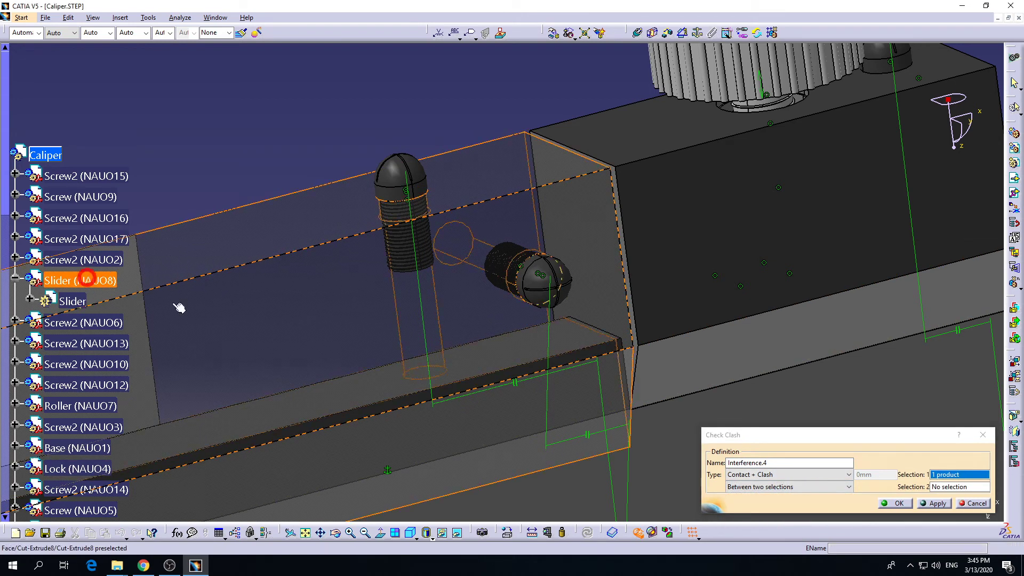
click(968, 487)
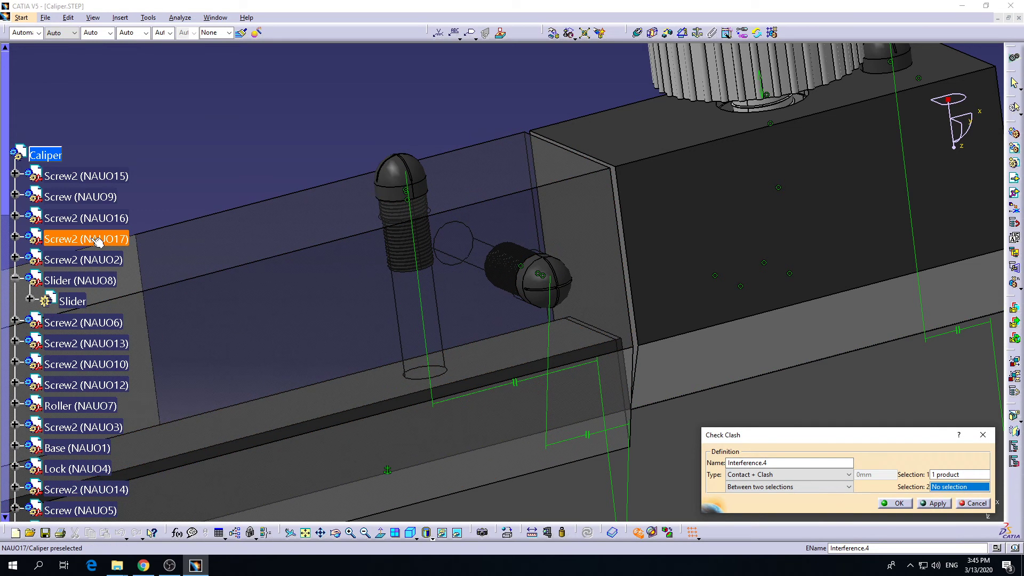
click(55, 219)
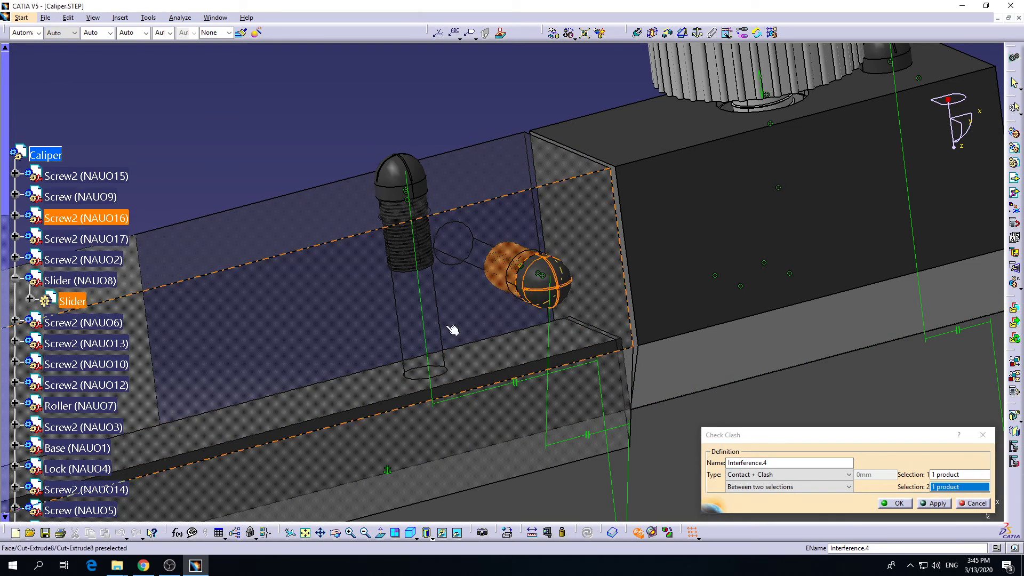
click(934, 503)
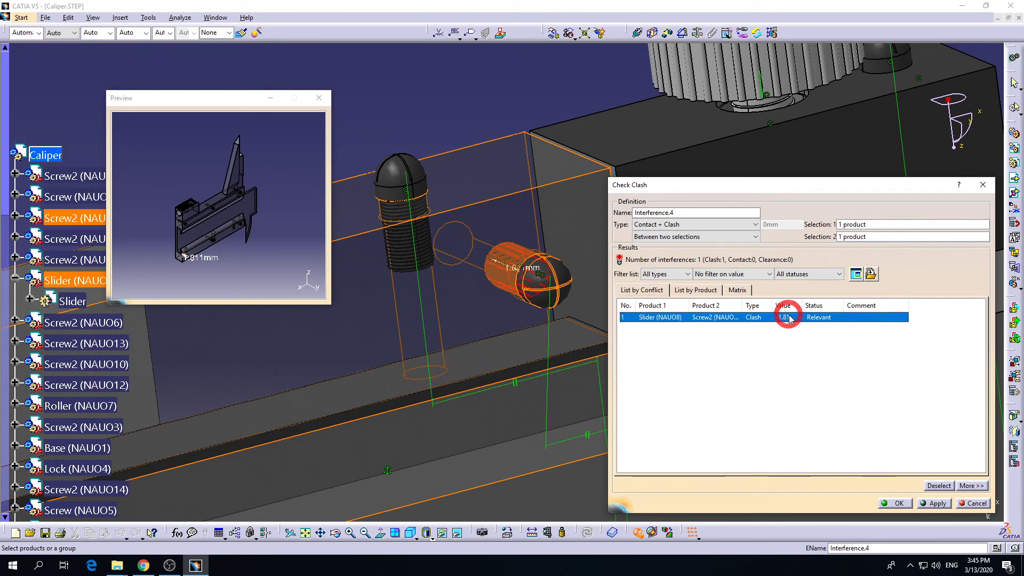
Step: Examine the clash region around the screw's thread from several angles in the preview and accept the clash check
middle_drag(231, 265, 229, 153)
middle_drag(194, 243, 209, 170)
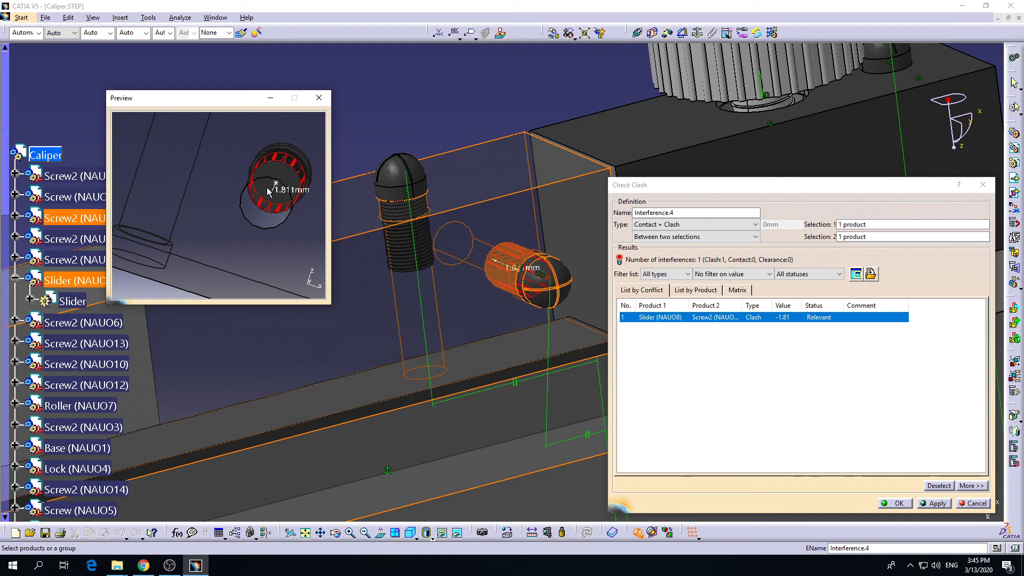
middle_drag(269, 191, 216, 198)
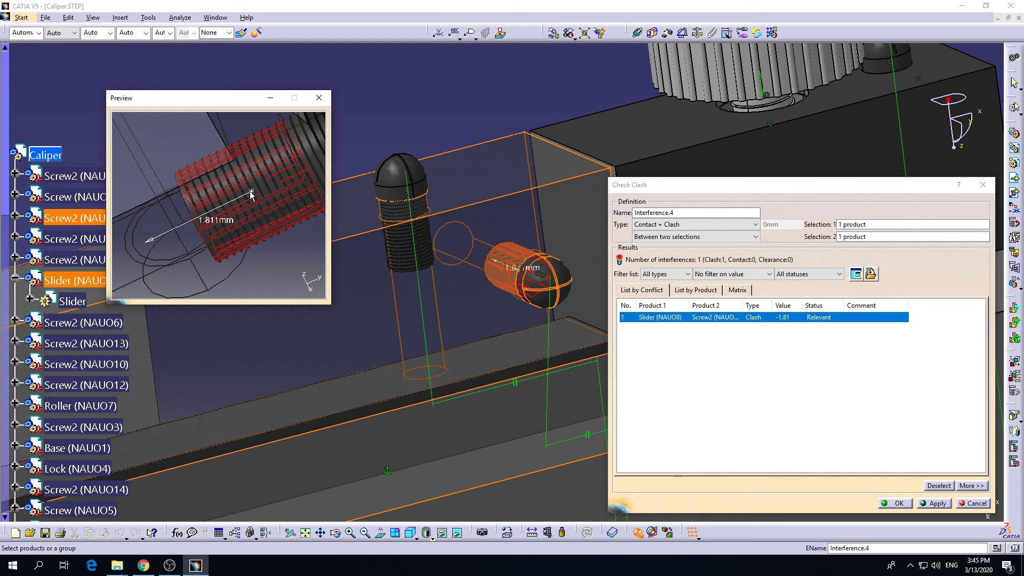
middle_drag(221, 231, 198, 185)
click(901, 503)
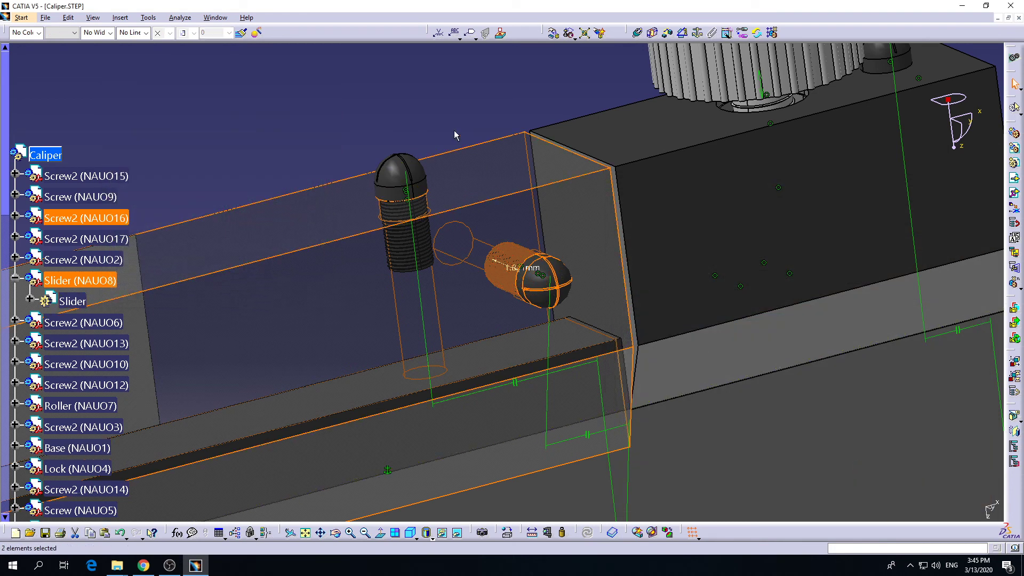
Step: Switch to the Slider.CATPart document and start a sketch on the face around the end screw hole
click(215, 17)
click(235, 99)
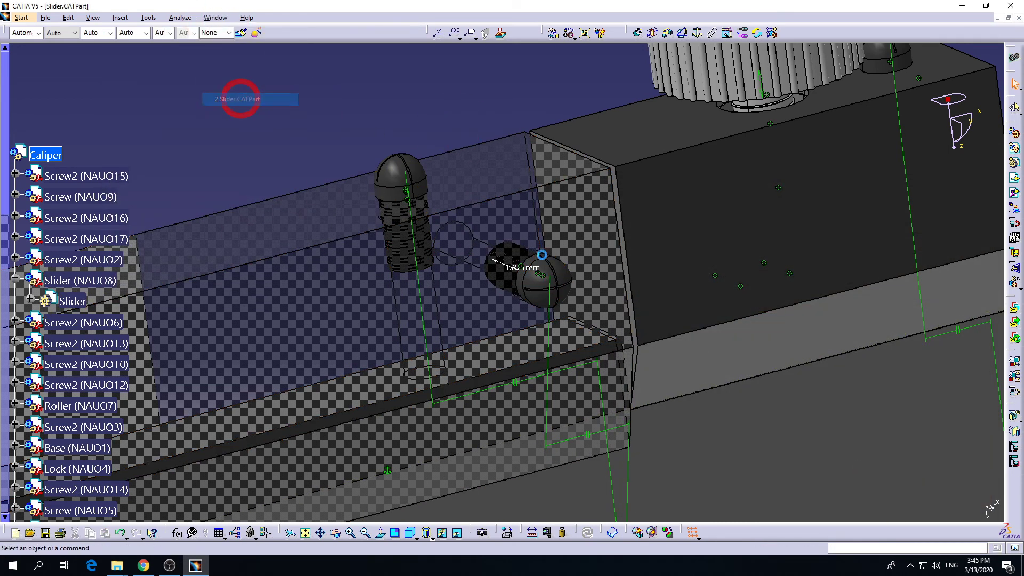
middle_drag(504, 319, 523, 336)
click(547, 258)
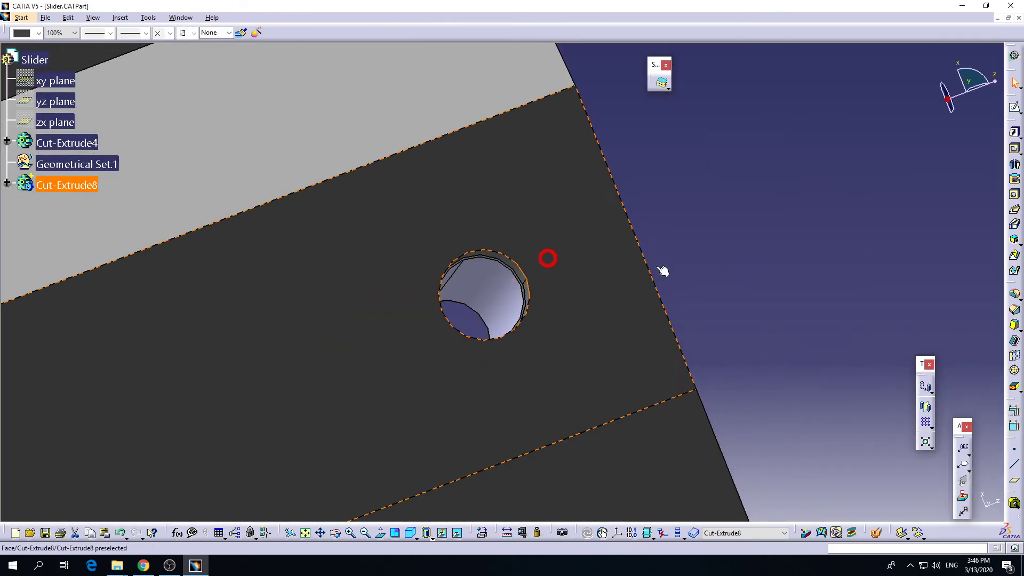
click(997, 124)
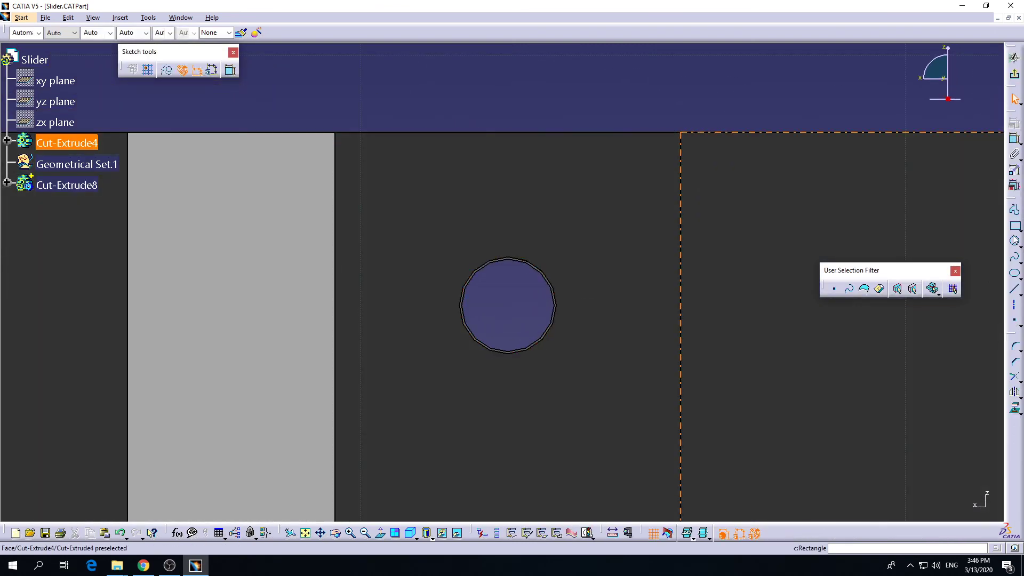
Step: Sketch a circle about 3.33 mm in diameter around the screw hole and make it concentric with the hole's edge
click(1014, 240)
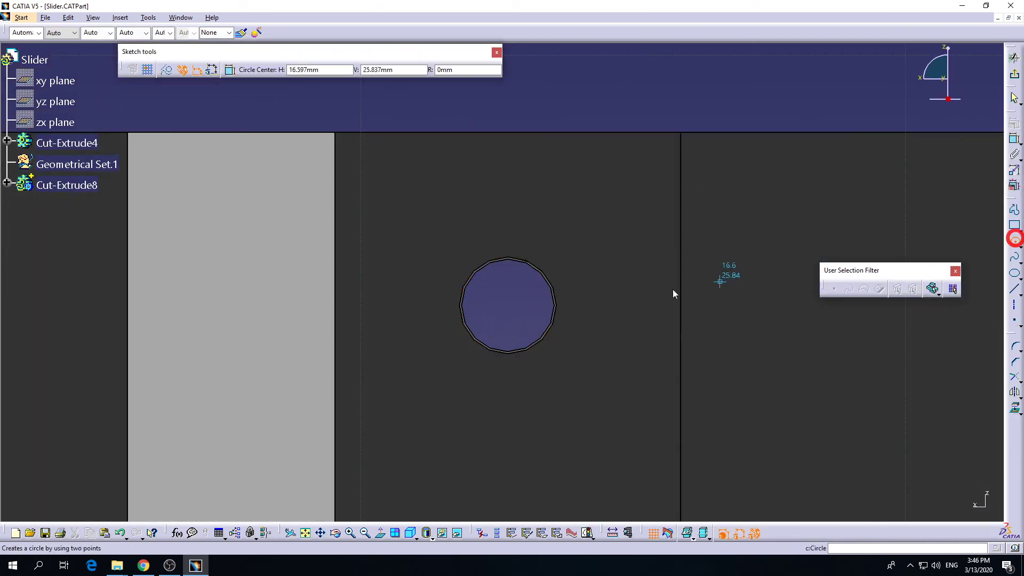
click(515, 308)
click(560, 236)
key(Escape)
key(Escape)
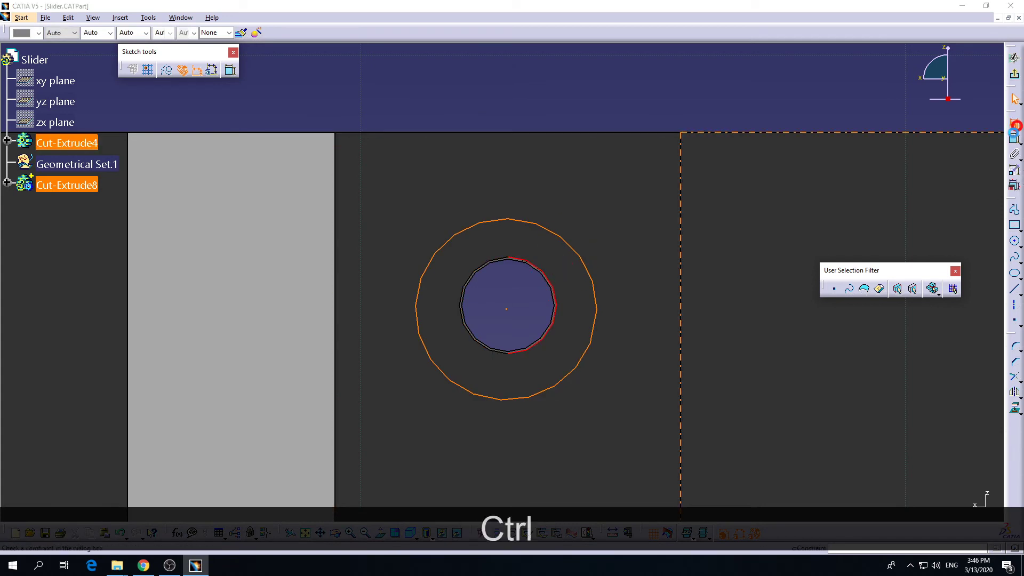
click(1016, 126)
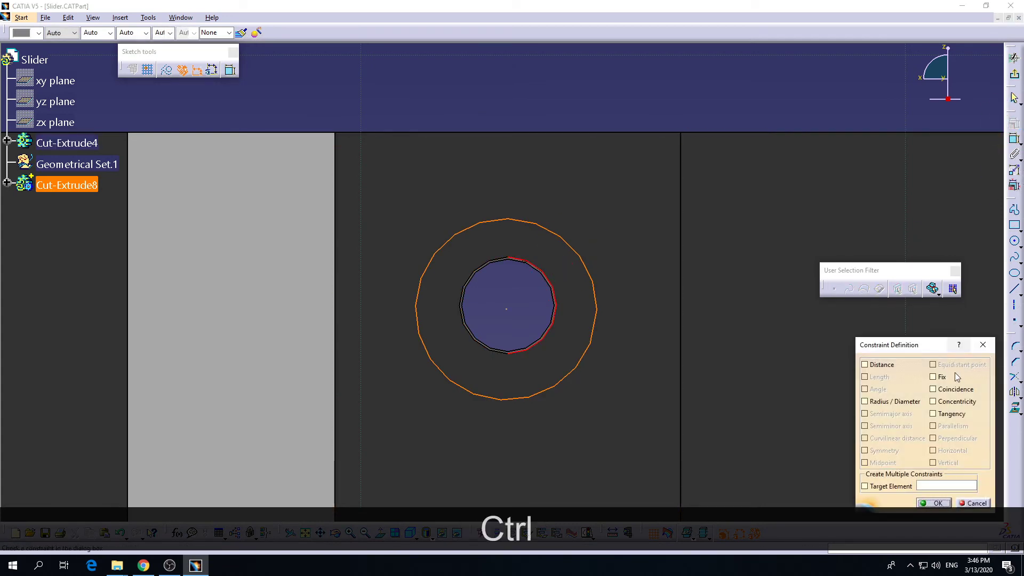
click(960, 402)
click(937, 503)
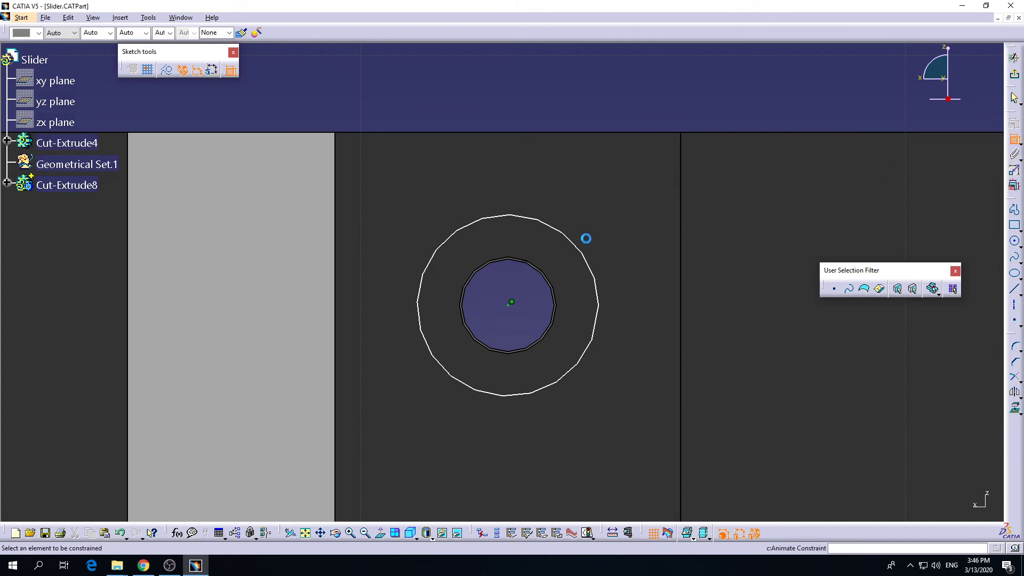
Step: Dimension the circle and set its diameter to 2 mm
click(587, 257)
double_click(617, 116)
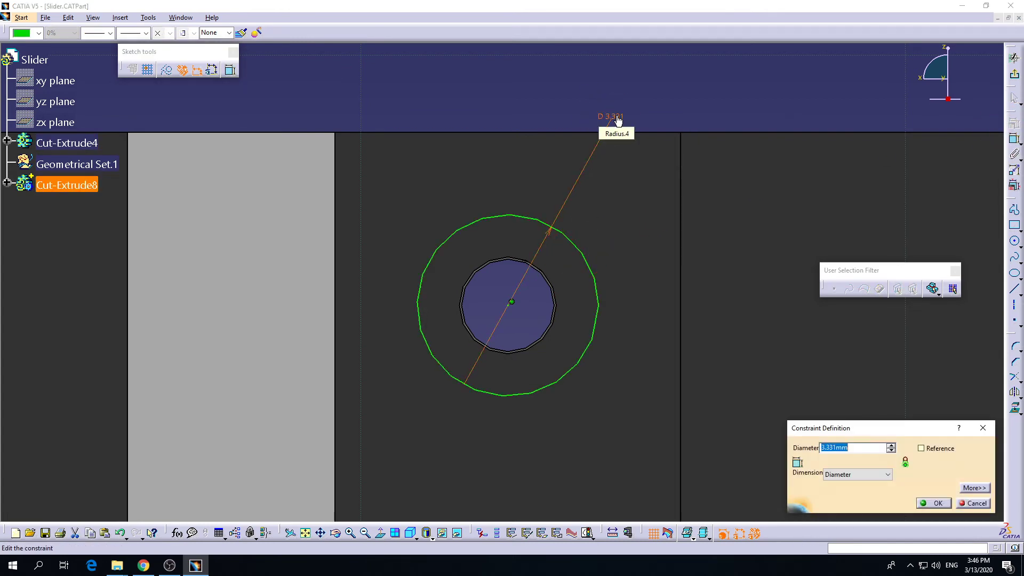
text(2)
key(Return)
Step: Finish the sketch and cut a 20 mm deep pocket from the 2 mm circle to enlarge the screw hole
click(1016, 78)
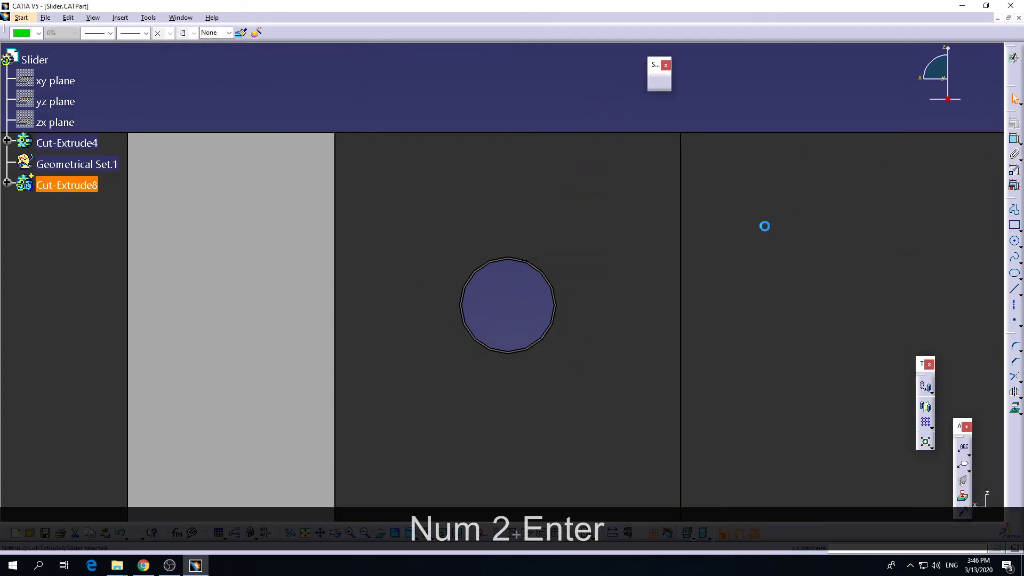
click(1014, 150)
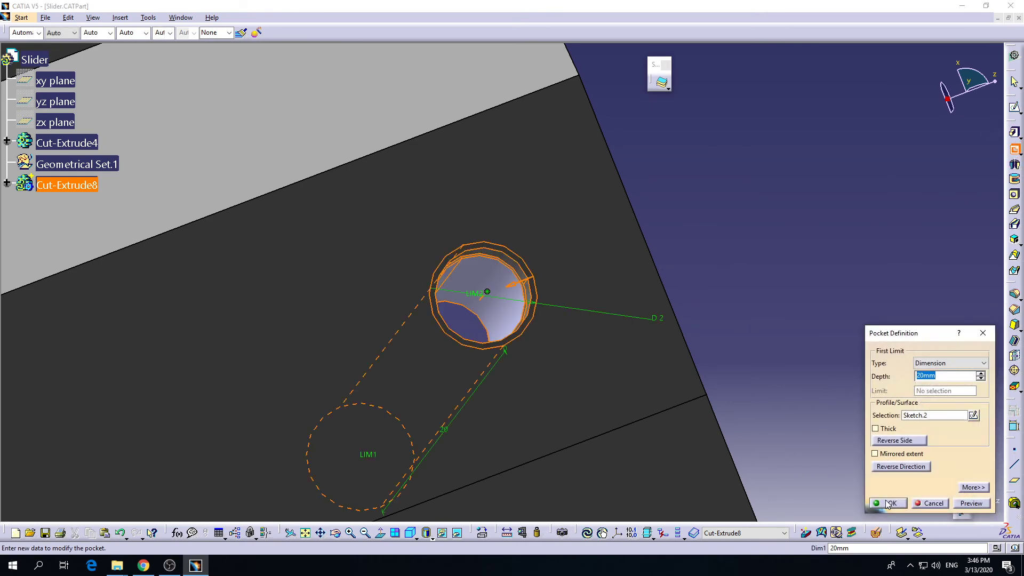
click(887, 503)
Step: Return to the Caliper.STEP assembly and make the transparent slider fully opaque again
click(188, 22)
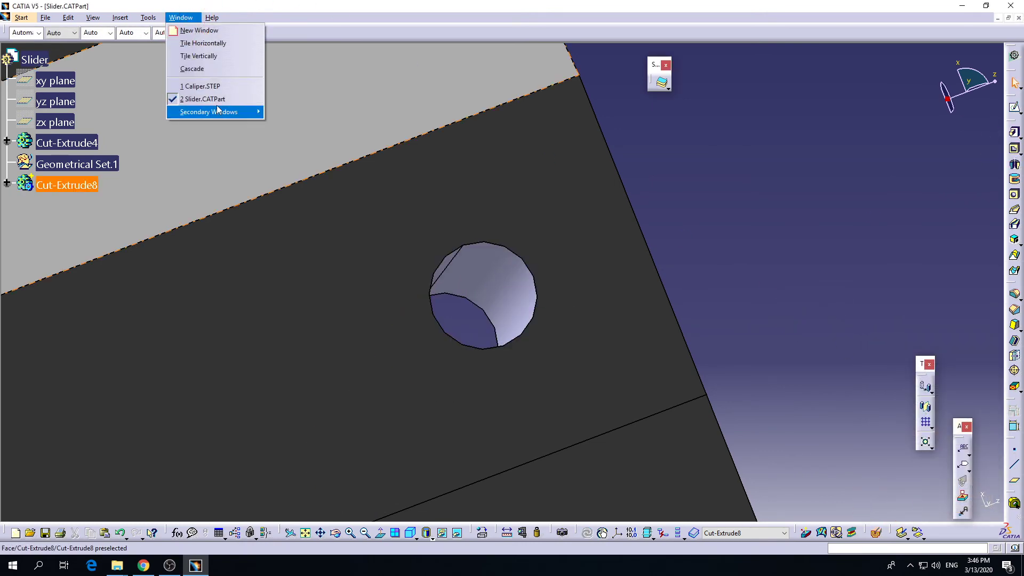
click(219, 85)
middle_drag(539, 313, 466, 275)
click(483, 308)
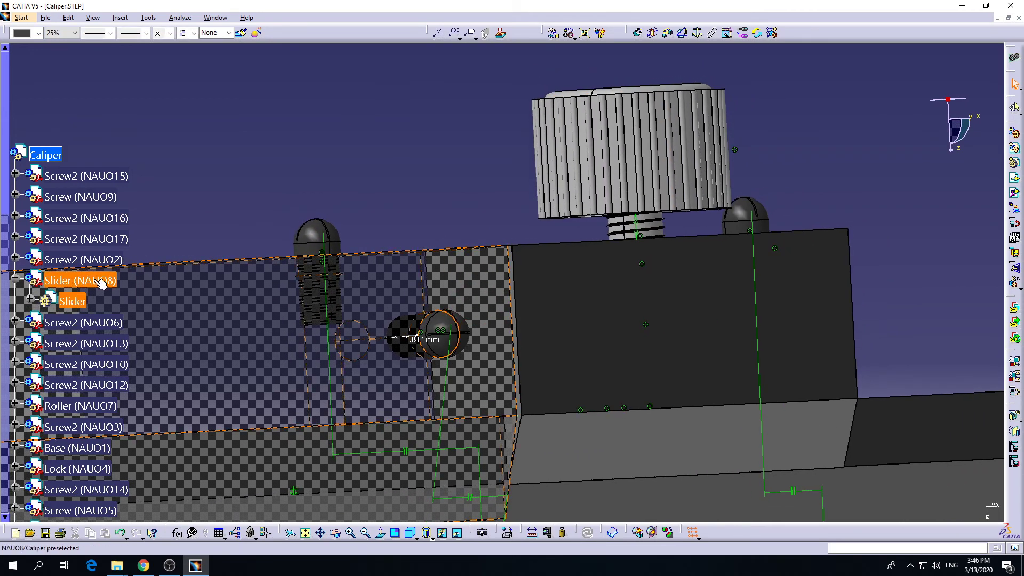
click(60, 42)
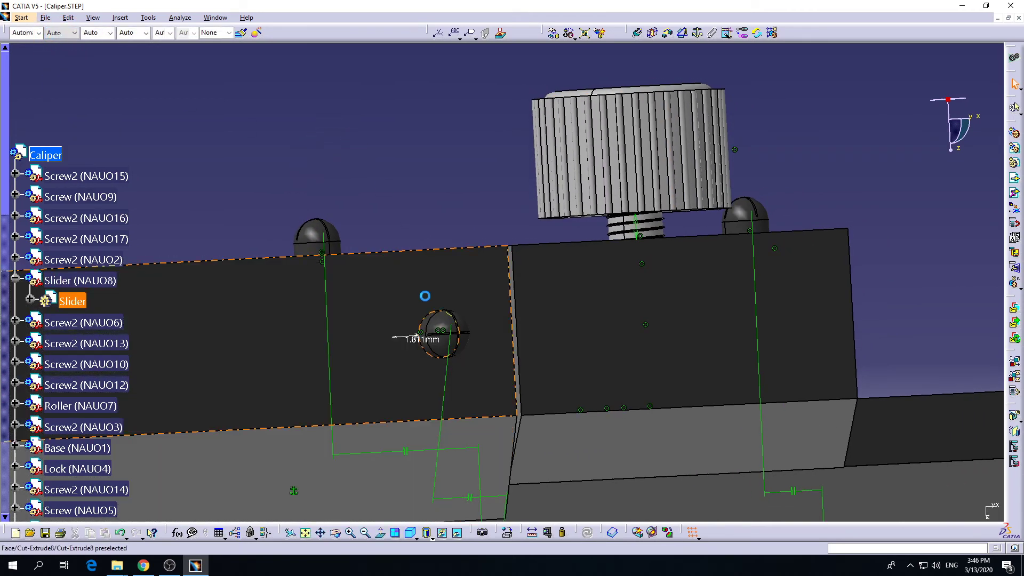
Step: Examine the screws along the slider, including how Screw2 (NAUO13) sits in its hole
middle_drag(425, 297, 635, 257)
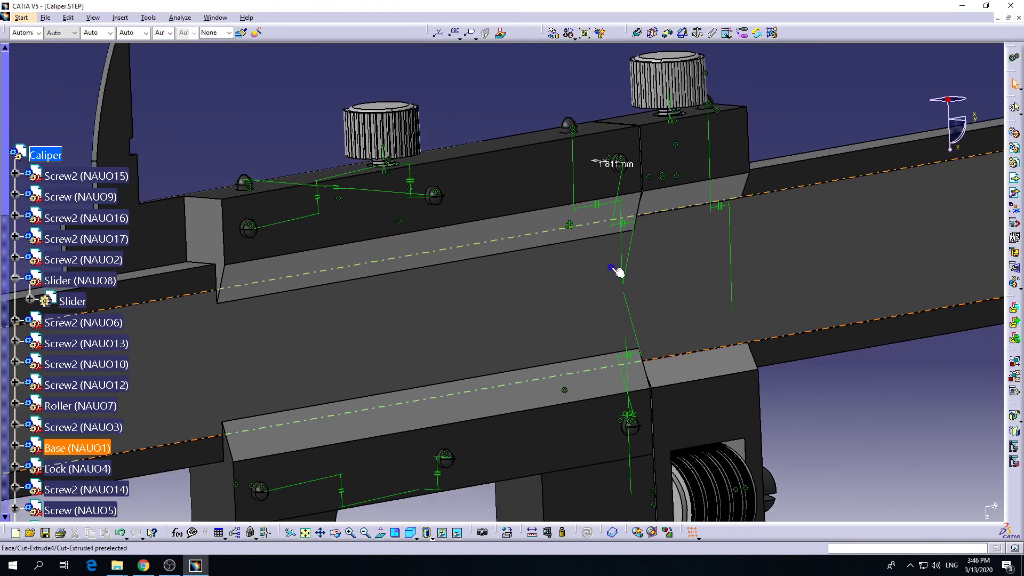
middle_drag(640, 416, 502, 362)
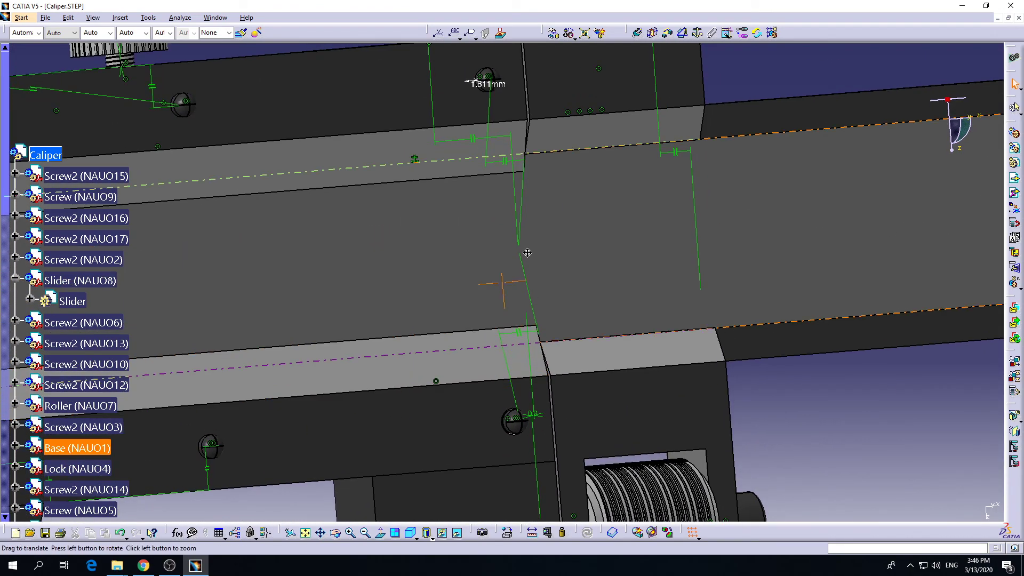
middle_drag(486, 80, 491, 144)
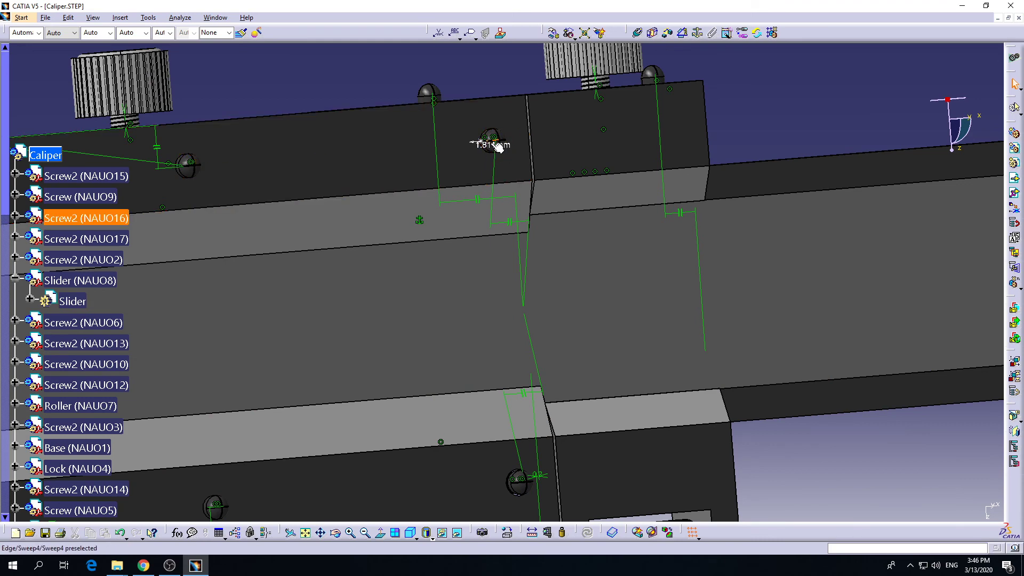
middle_drag(560, 436, 535, 112)
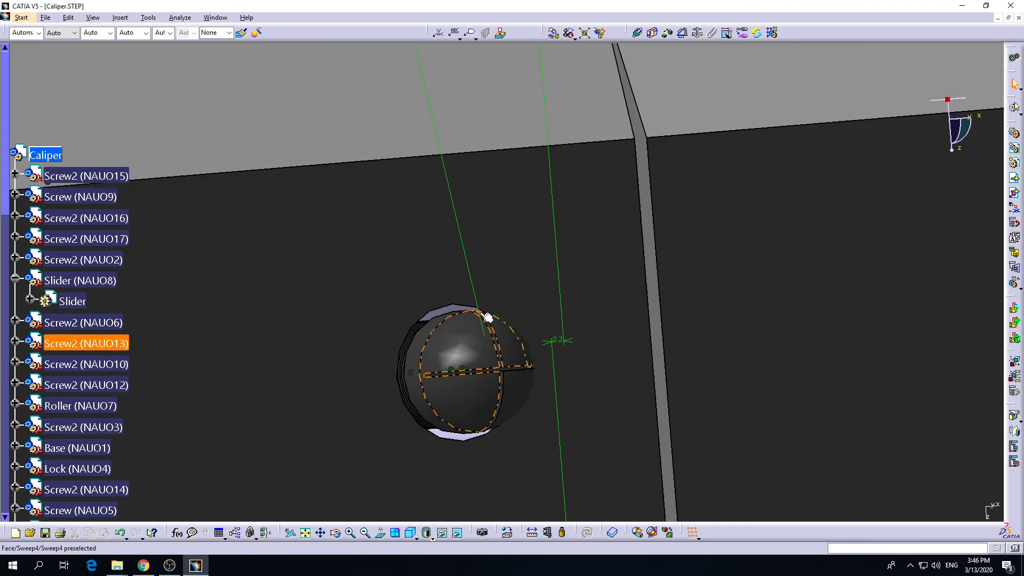
middle_drag(487, 318, 430, 327)
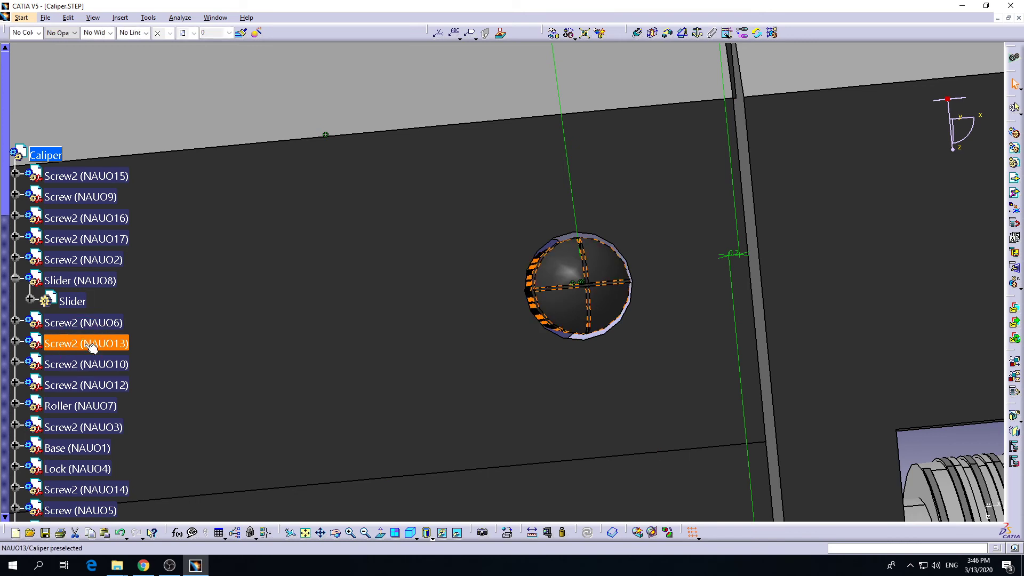
key(Escape)
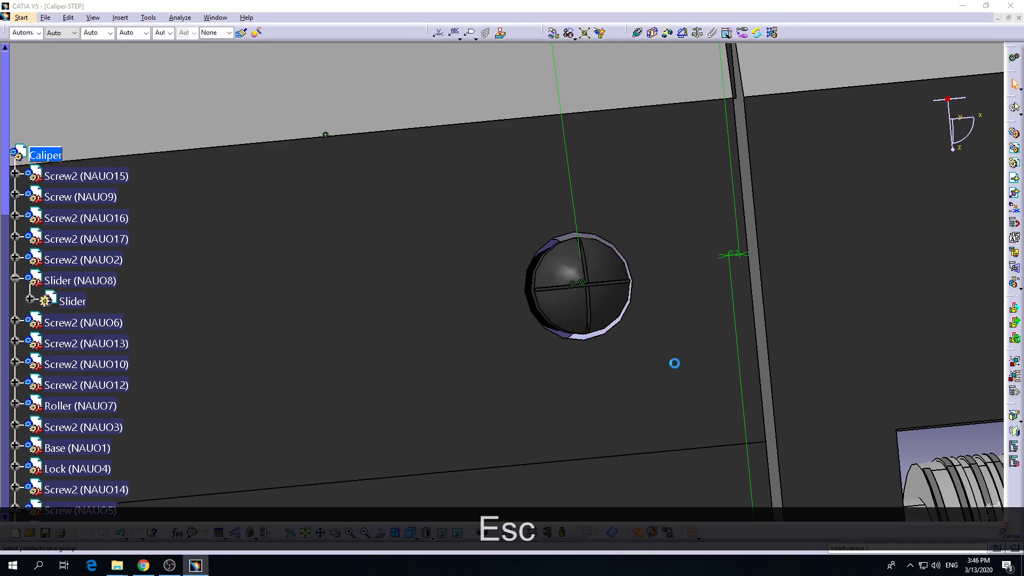
drag(752, 430, 742, 319)
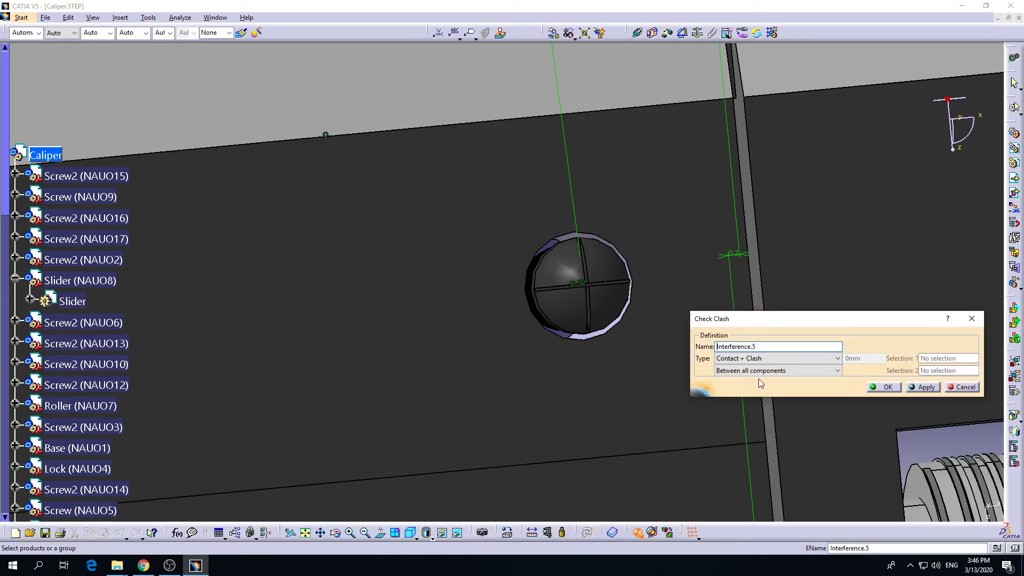
click(773, 370)
click(758, 406)
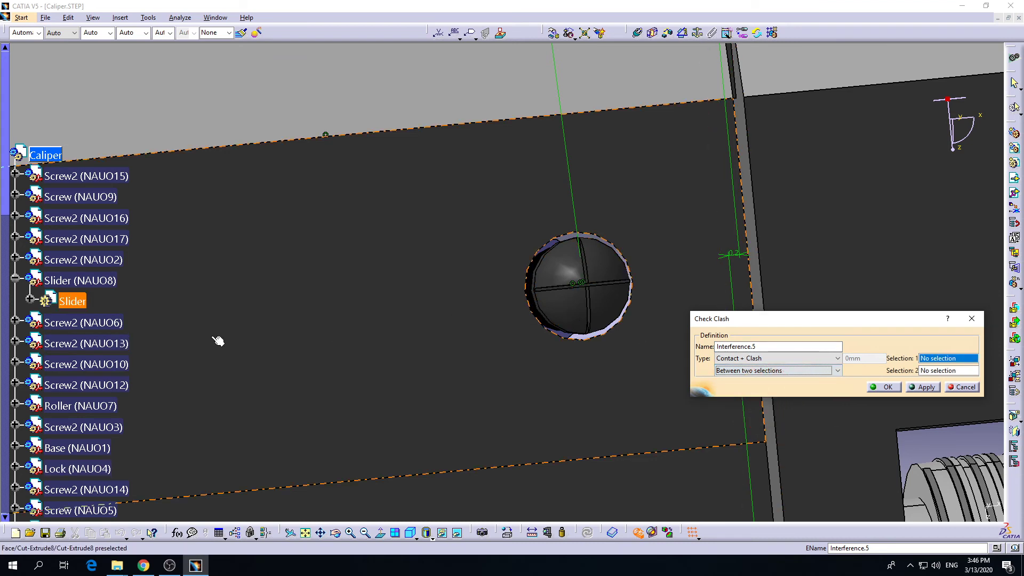
click(105, 343)
click(483, 364)
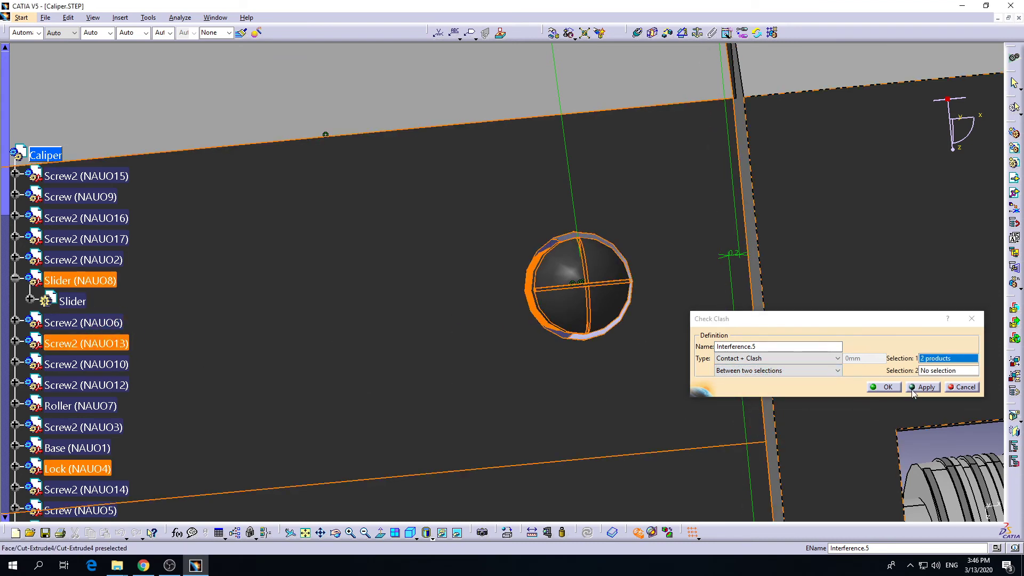
click(940, 358)
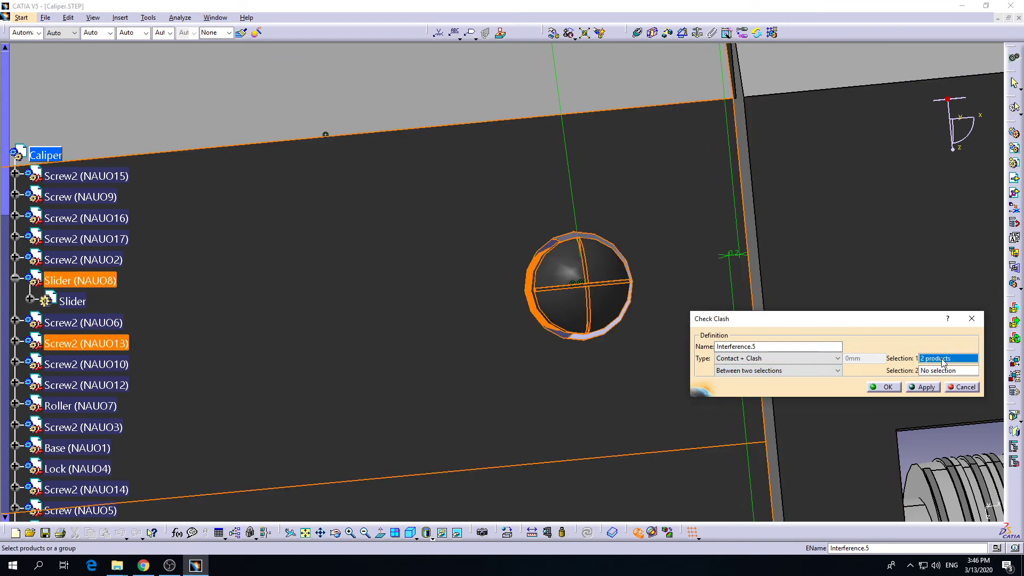
click(952, 385)
Step: Run a Contact + Clash check between two selections, the Slider (NAUO8) and Screw2 (NAUO13)
middle_drag(604, 377, 595, 425)
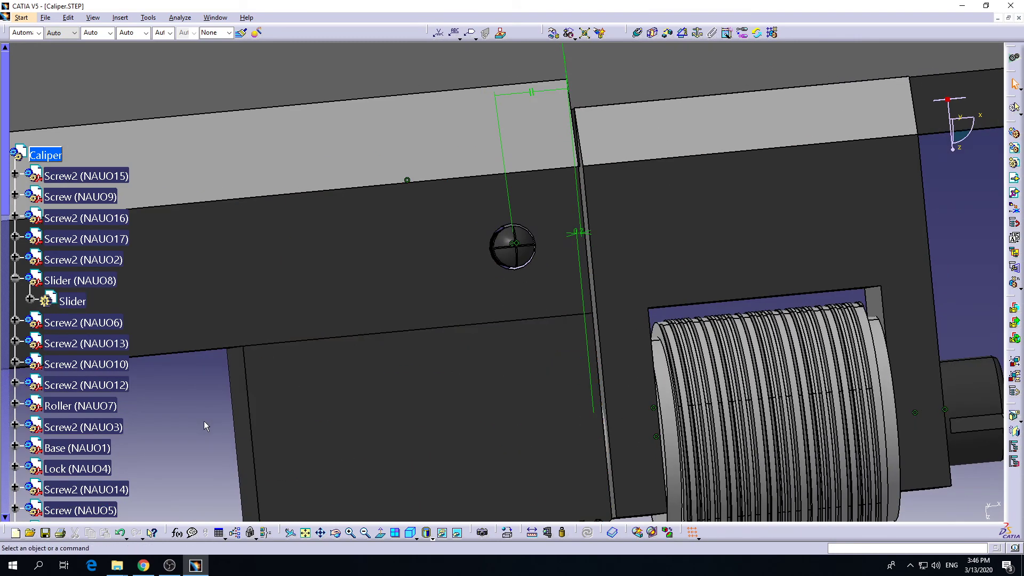
click(637, 532)
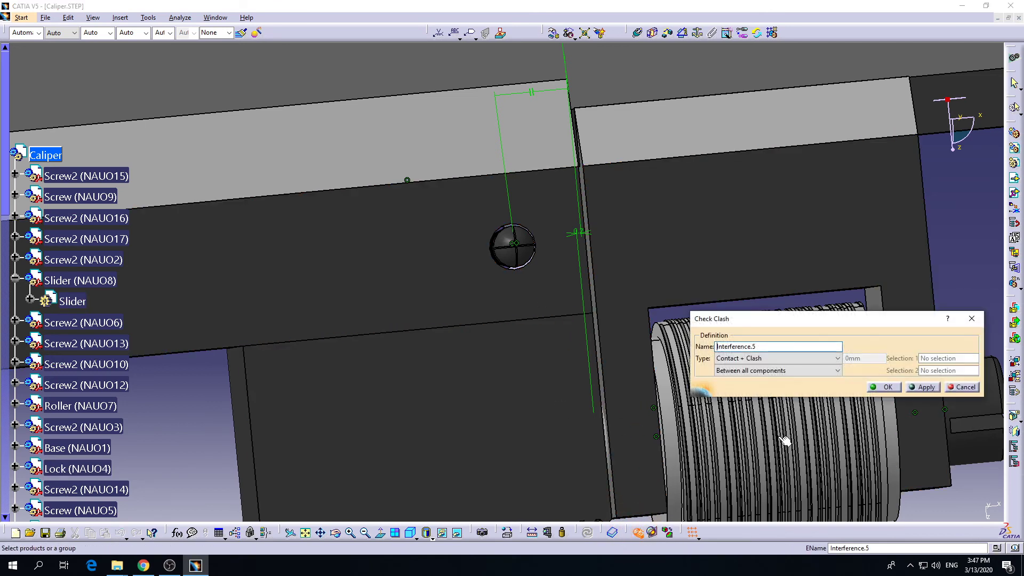
click(779, 377)
click(767, 407)
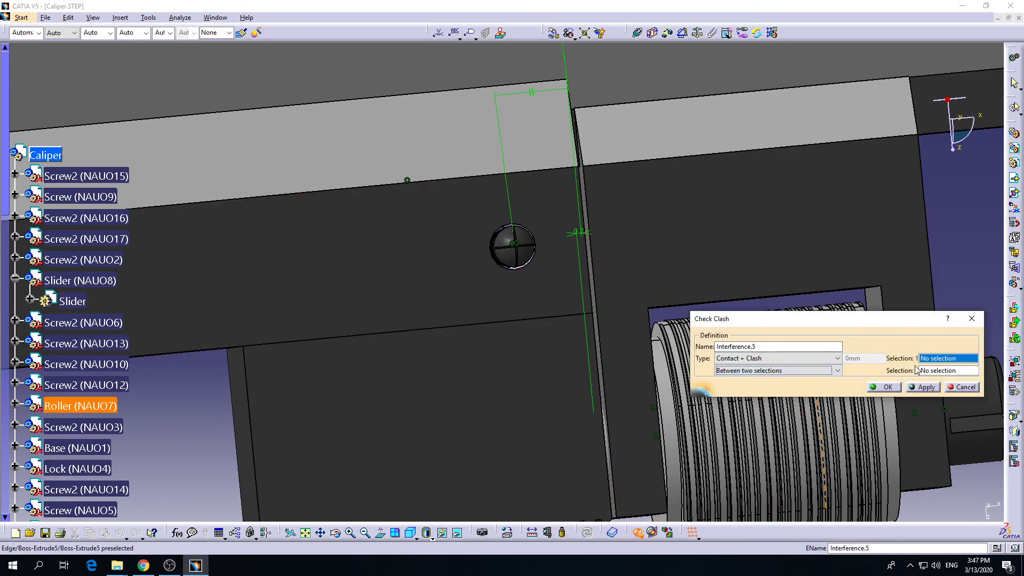
click(92, 282)
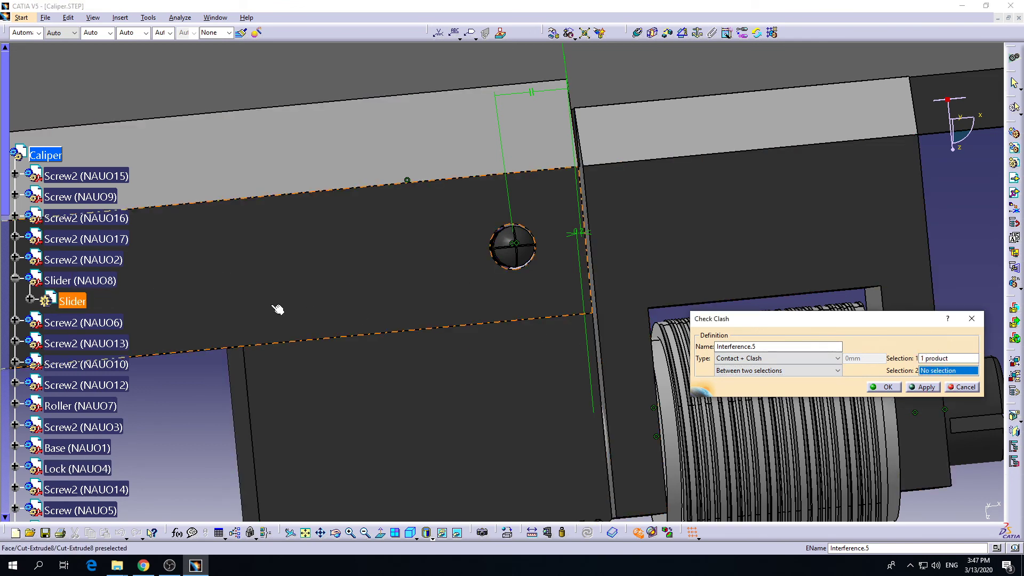
click(514, 260)
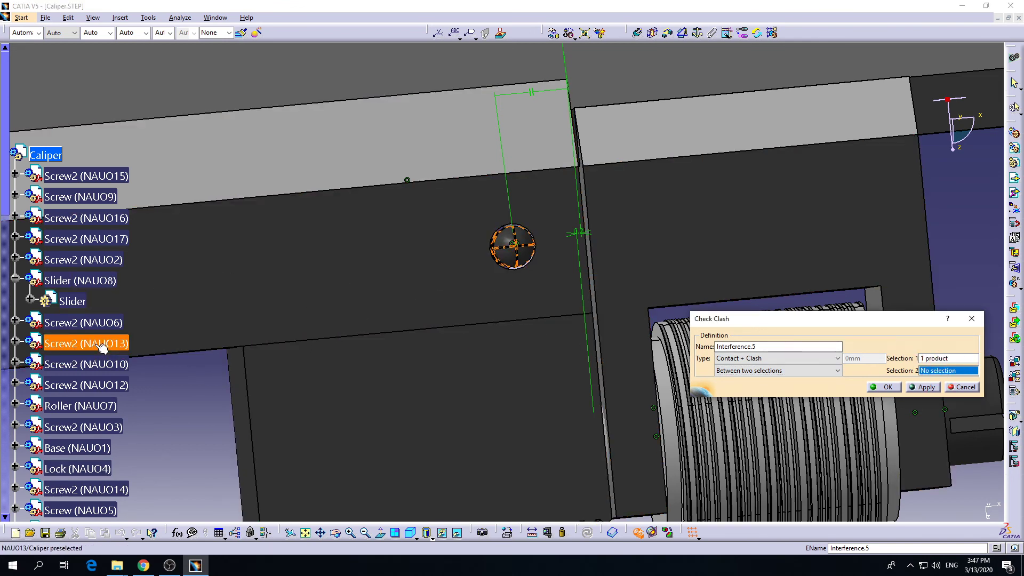
click(923, 387)
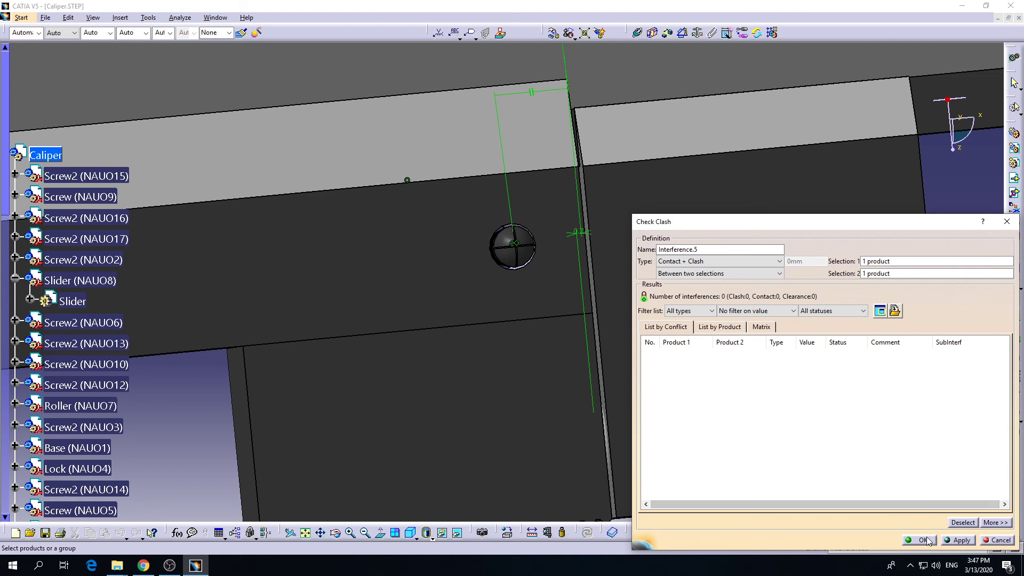
Step: Inspect the gap around the screw head in the slider's enlarged hole and accept the clash check
middle_drag(490, 291, 437, 224)
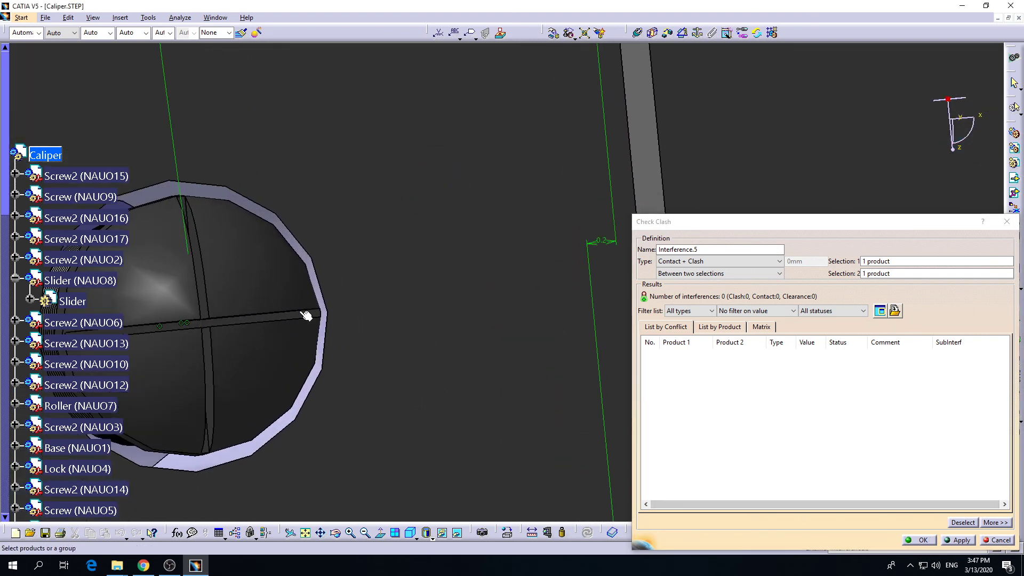
middle_drag(305, 316, 512, 322)
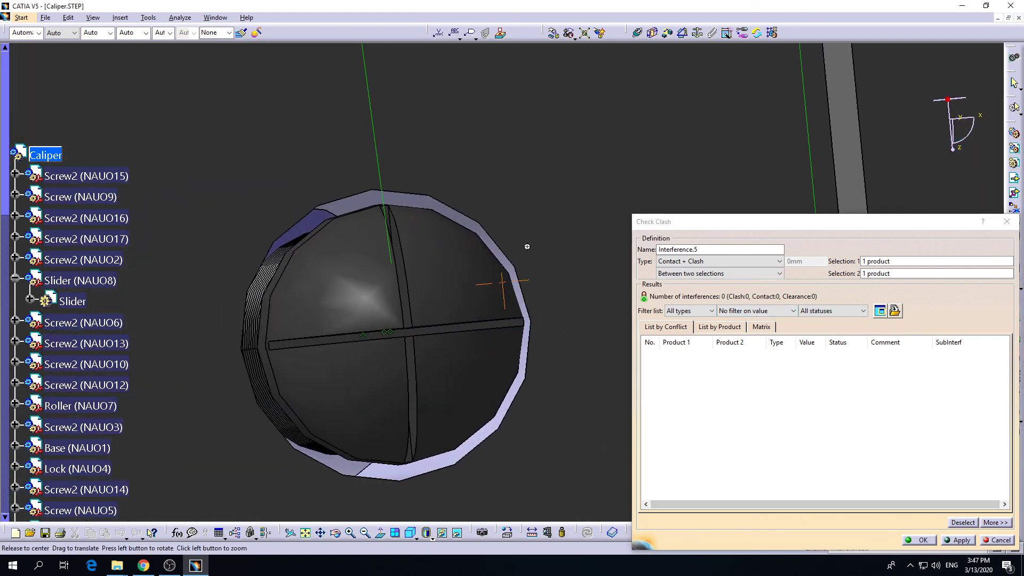
middle_drag(526, 245, 488, 176)
middle_drag(483, 393, 515, 410)
mouse_move(518, 282)
middle_down()
mouse_move(560, 338)
mouse_move(401, 278)
middle_up()
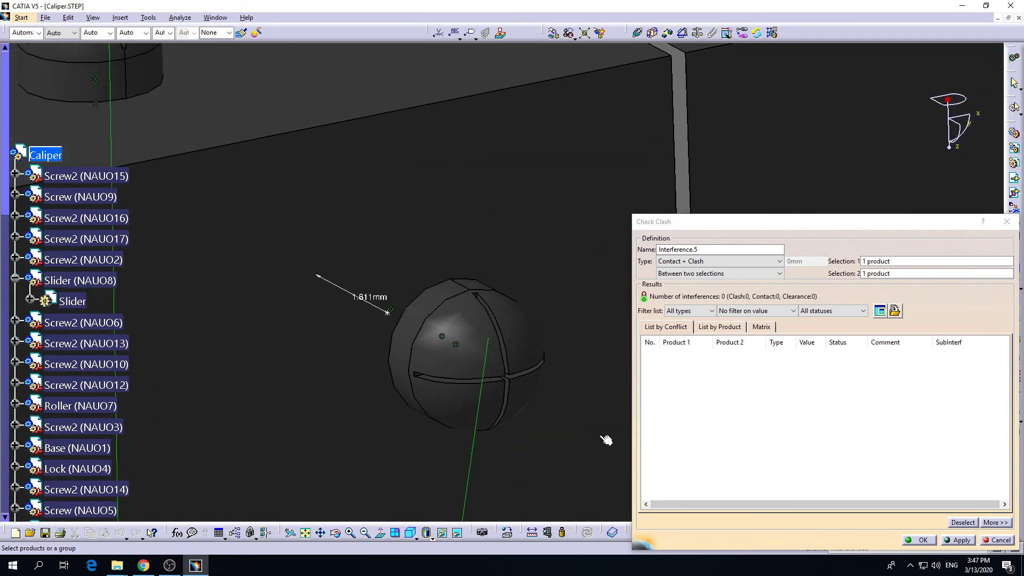
middle_drag(462, 365, 299, 260)
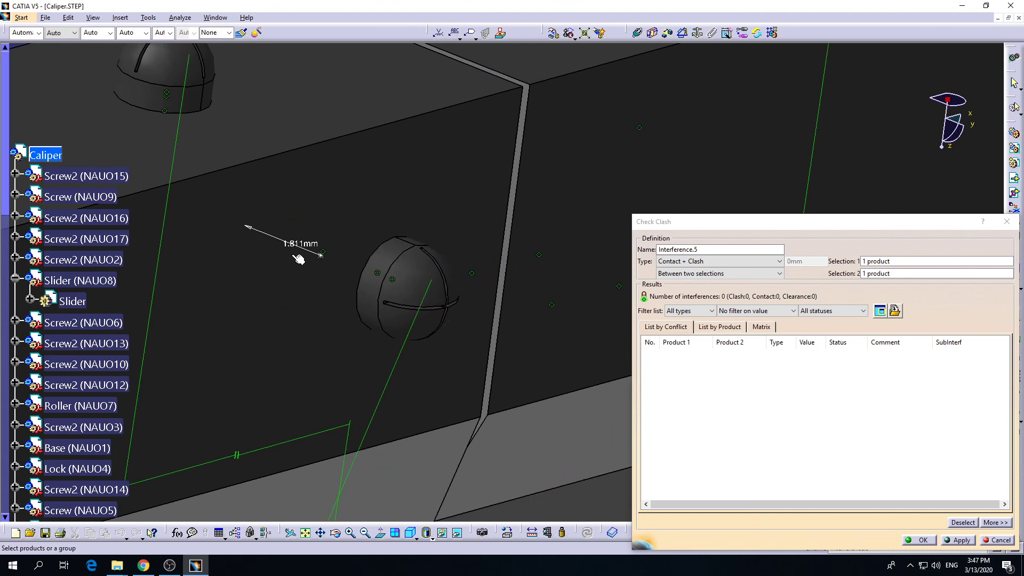
click(920, 541)
Step: Examine the assembled caliper around the slider, the lock and the roller
middle_drag(579, 231, 645, 361)
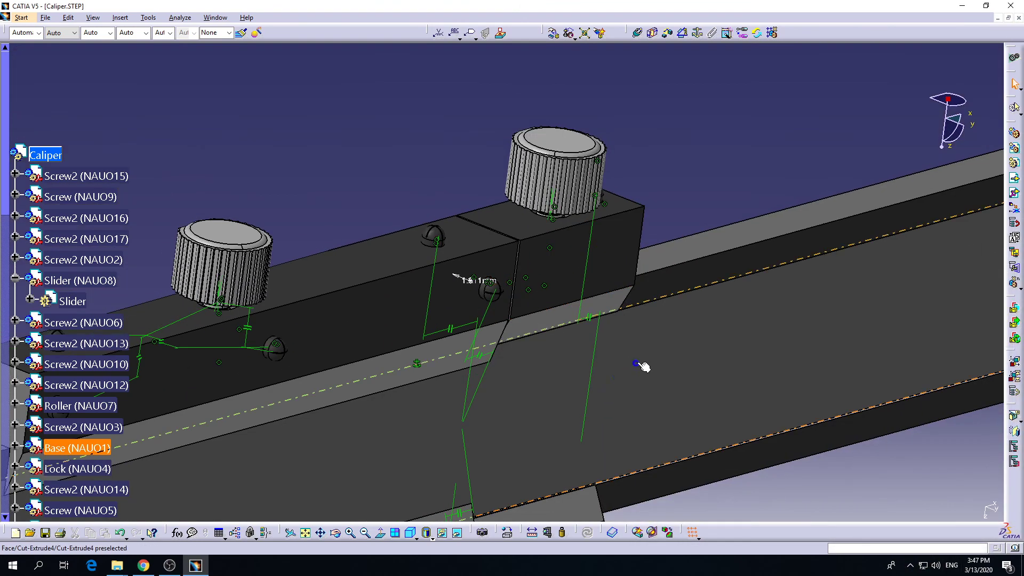
middle_drag(706, 176, 491, 281)
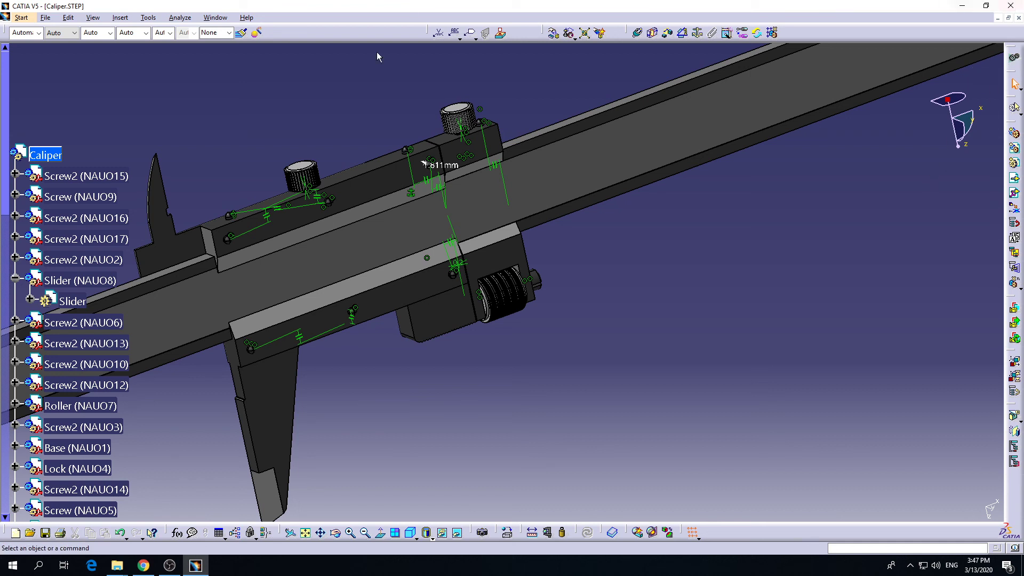
middle_drag(487, 331, 343, 306)
middle_drag(614, 312, 485, 243)
middle_drag(354, 327, 613, 279)
middle_drag(334, 372, 588, 381)
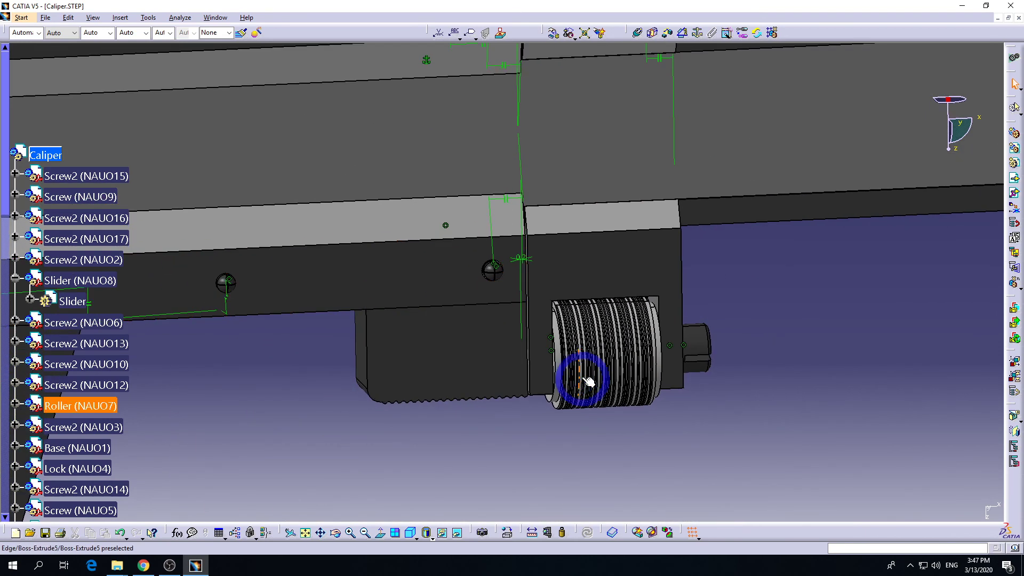